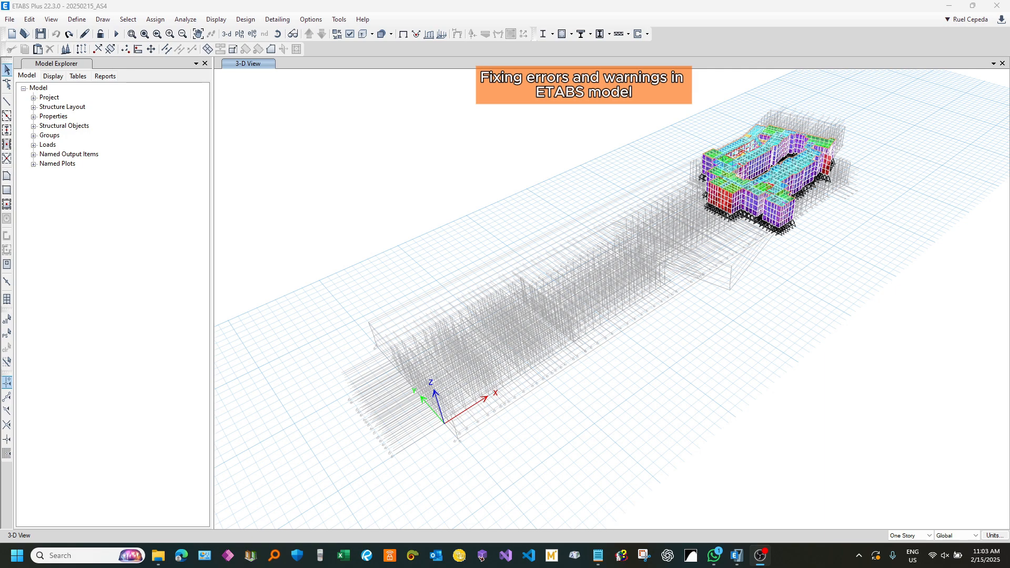
Step: Open the Check Model settings and set the length tolerance for checks to 1 mm
{"action": "left_click", "coordinate": [499, 160]}
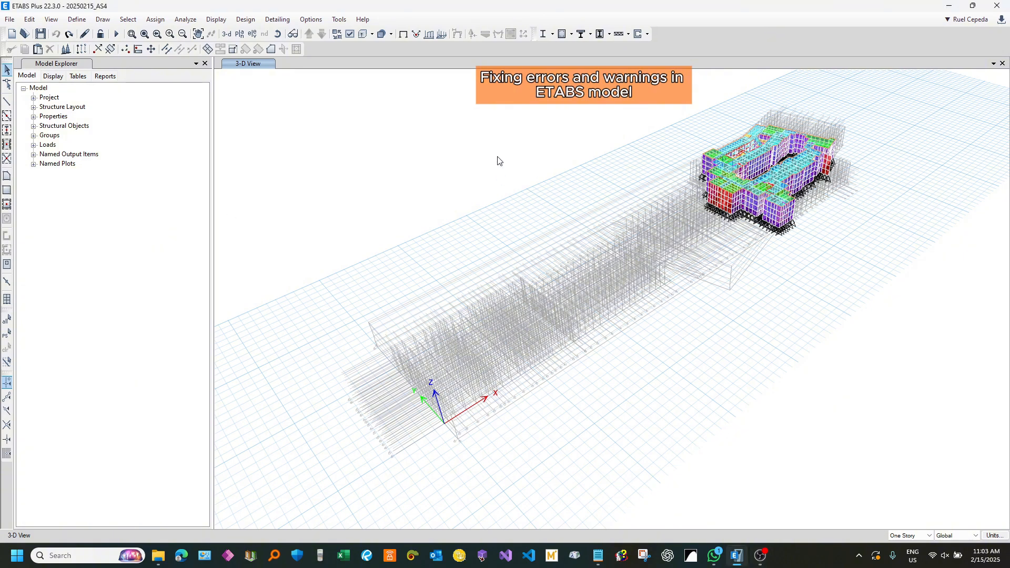
{"action": "left_click", "coordinate": [183, 21]}
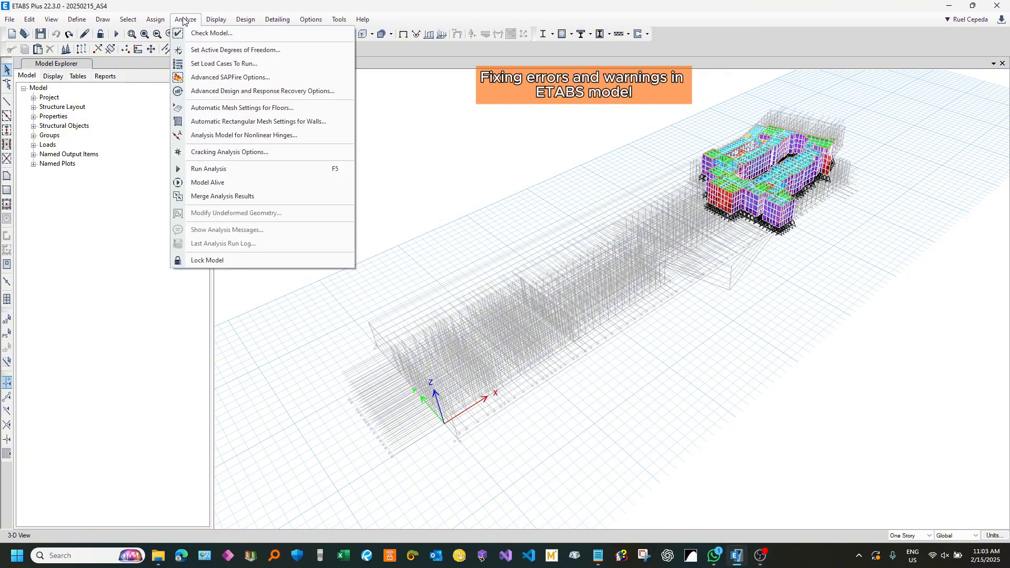
{"action": "left_click", "coordinate": [265, 33]}
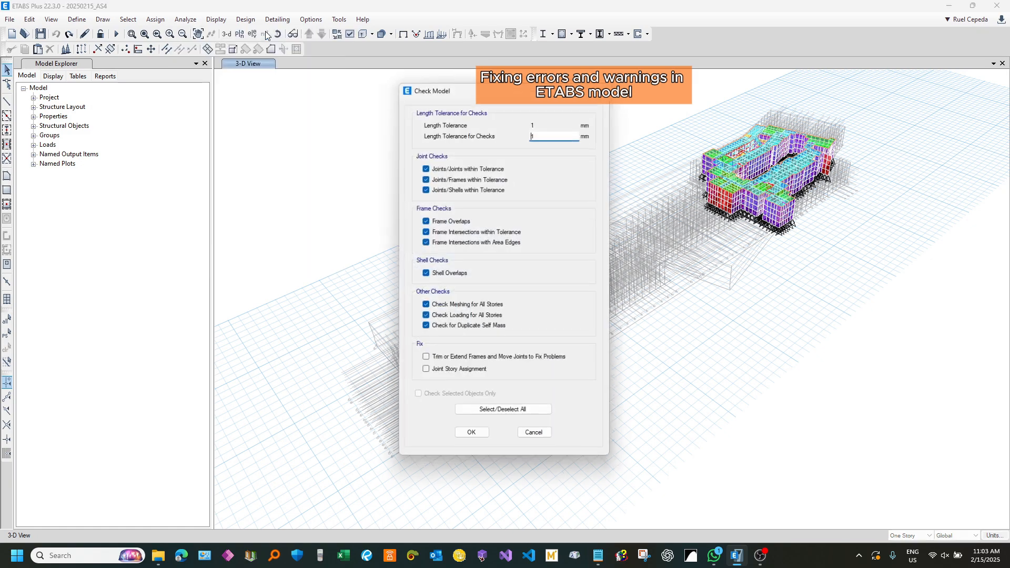
{"action": "left_click_drag", "start_coordinate": [478, 90], "coordinate": [437, 86]}
{"action": "type", "text": "1"}
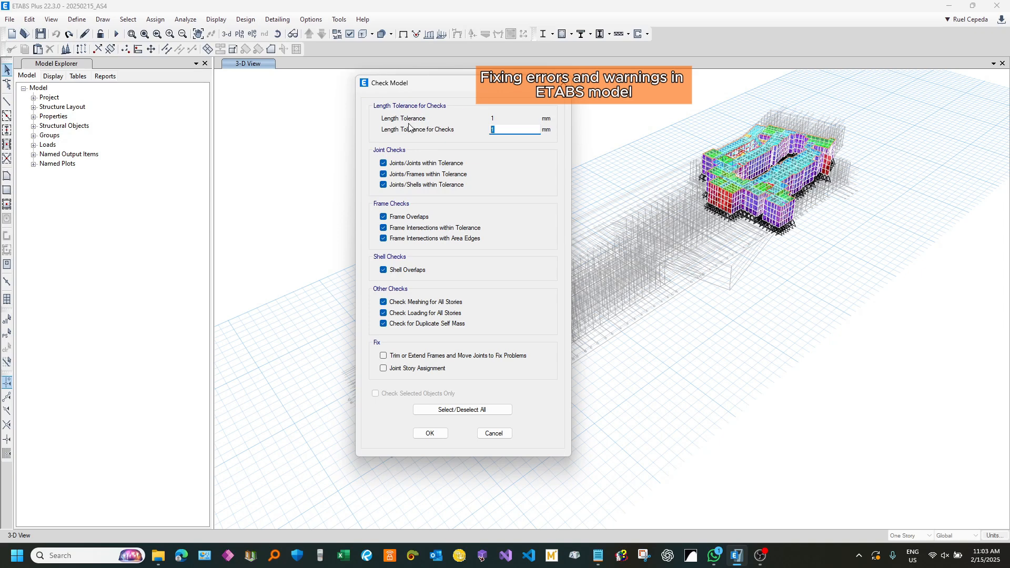
{"action": "double_click", "coordinate": [504, 131]}
{"action": "left_click", "coordinate": [506, 132]}
{"action": "double_click", "coordinate": [504, 132]}
{"action": "left_click", "coordinate": [503, 129]}
{"action": "left_click_drag", "start_coordinate": [502, 129], "coordinate": [492, 127]}
{"action": "left_click", "coordinate": [502, 126]}
Step: Run the model check with all joint, frame, shell and other checks enabled, leaving both Fix options off
{"action": "left_click", "coordinate": [476, 413]}
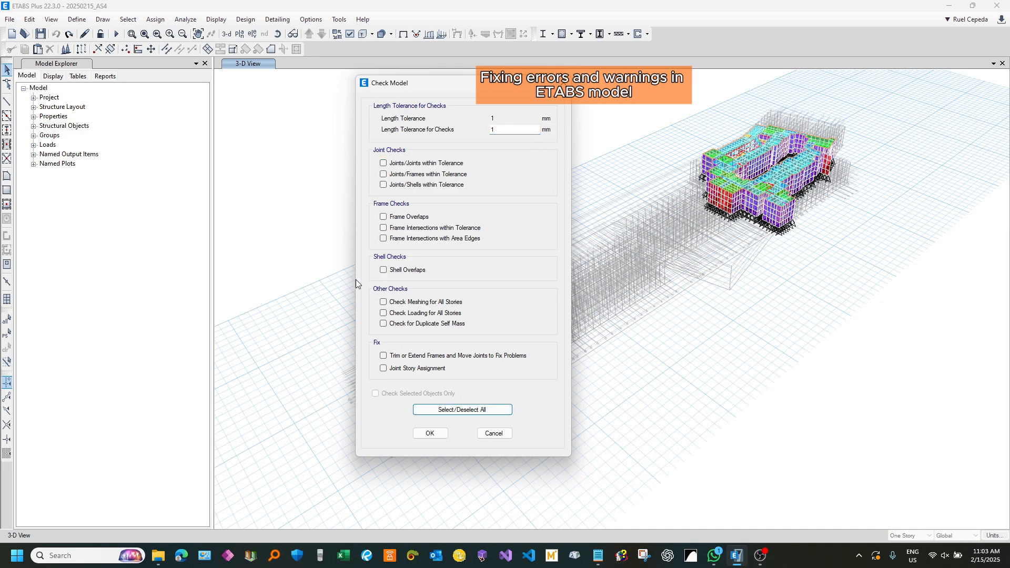
{"action": "left_click_drag", "start_coordinate": [440, 83], "coordinate": [467, 88]}
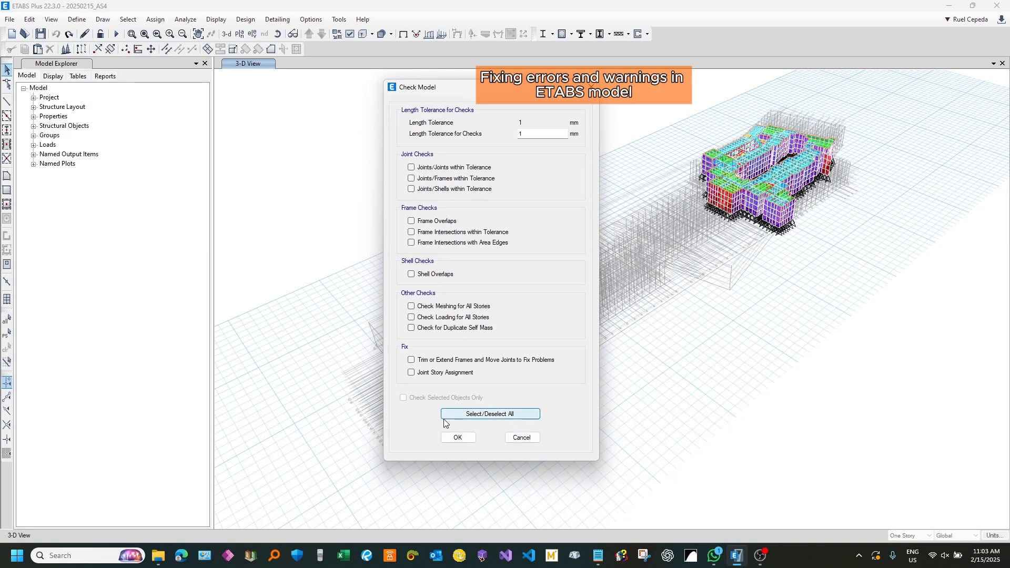
{"action": "left_click", "coordinate": [516, 415]}
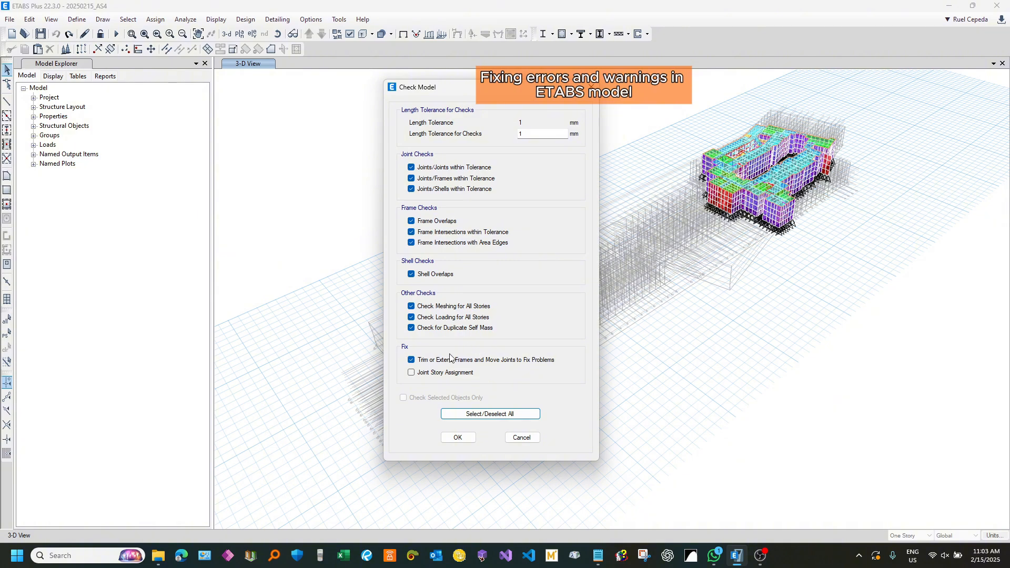
{"action": "left_click", "coordinate": [411, 360]}
{"action": "left_click", "coordinate": [456, 437]}
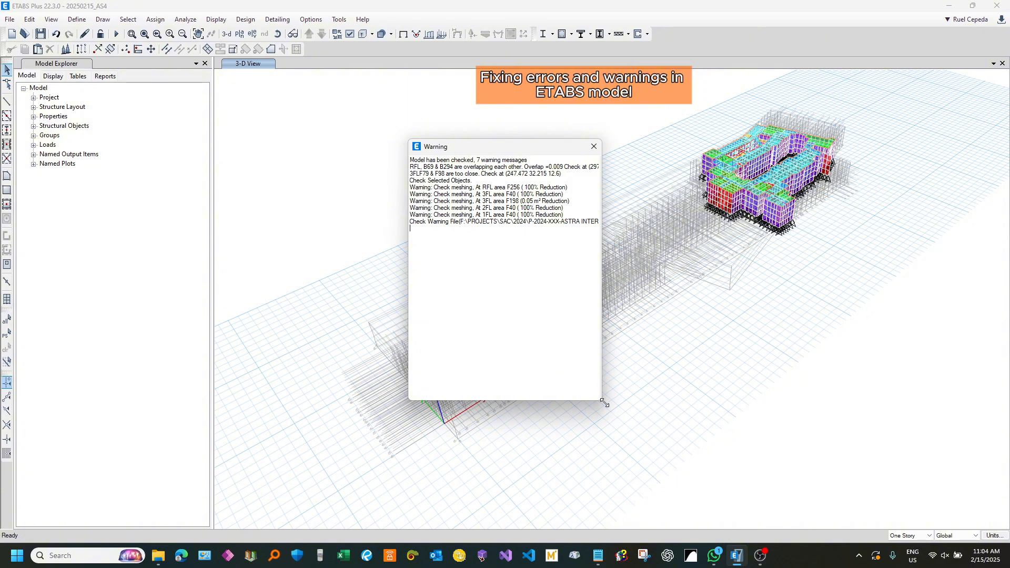
Step: Copy the model check warning messages and replace the text of the Model note in Notepad with them
{"action": "left_click_drag", "start_coordinate": [600, 401], "coordinate": [886, 394]}
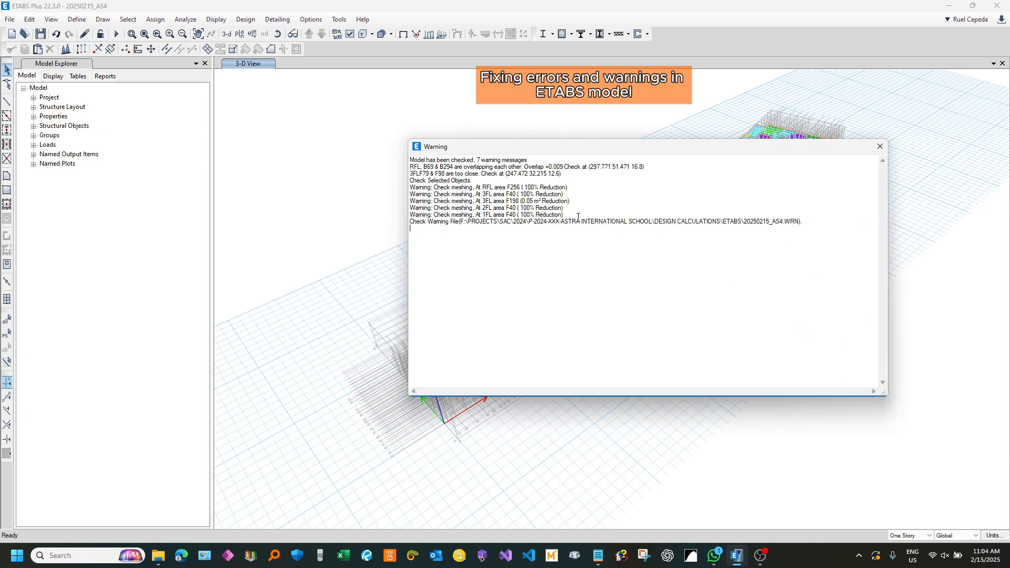
{"action": "left_click_drag", "start_coordinate": [564, 214], "coordinate": [392, 149]}
{"action": "key", "text": "ctrl+c"}
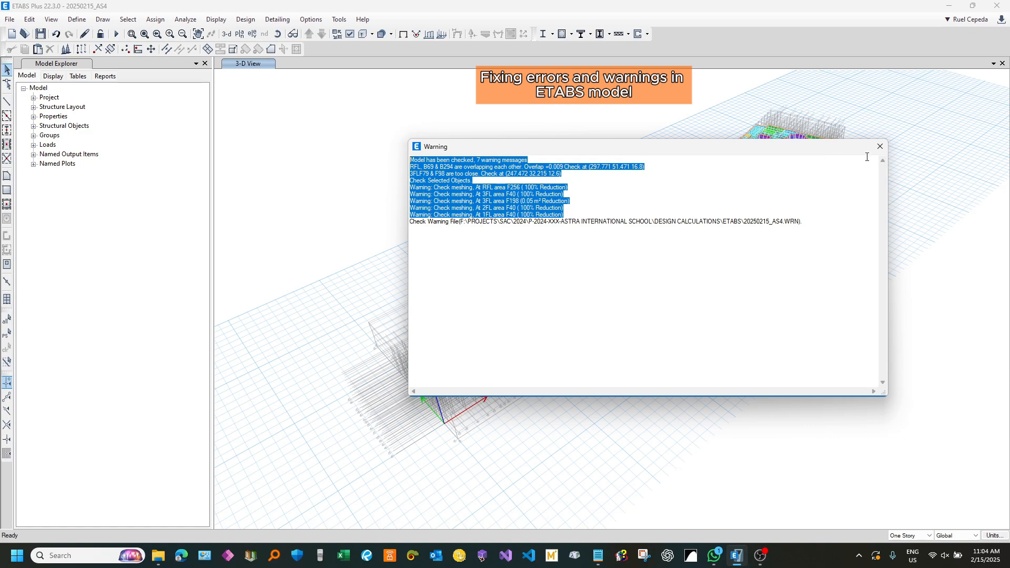
{"action": "left_click", "coordinate": [880, 146]}
{"action": "left_click", "coordinate": [597, 555]}
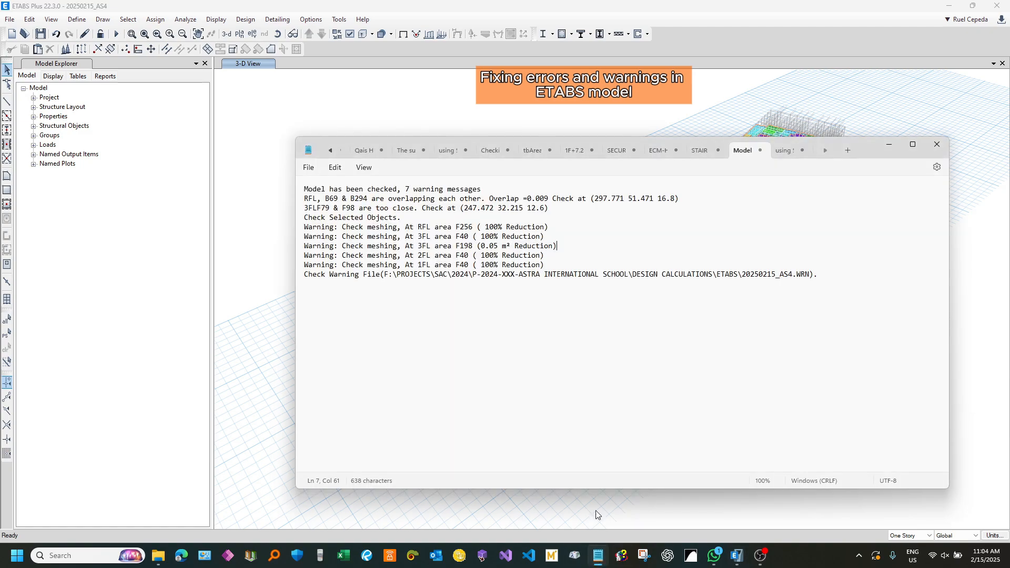
{"action": "left_click", "coordinate": [654, 343]}
{"action": "key", "text": "ctrl+a"}
{"action": "key", "text": "ctrl+v"}
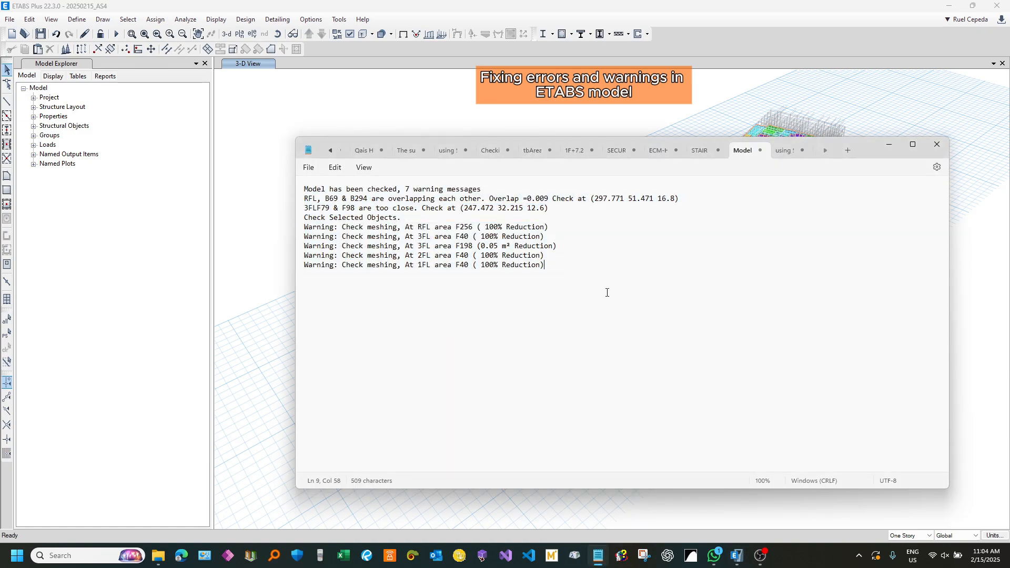
{"action": "left_click", "coordinate": [594, 255]}
Step: Arrange Notepad with the warning list and the ETABS model window side by side
{"action": "left_click_drag", "start_coordinate": [861, 148], "coordinate": [707, 145]}
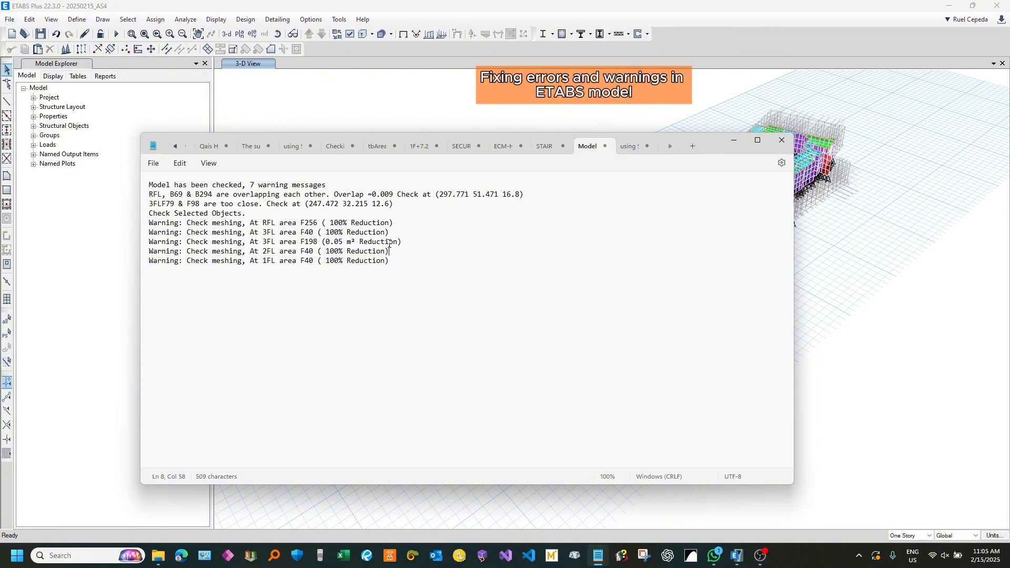
{"action": "left_click", "coordinate": [335, 196]}
{"action": "left_click_drag", "start_coordinate": [701, 152], "coordinate": [3, 222]}
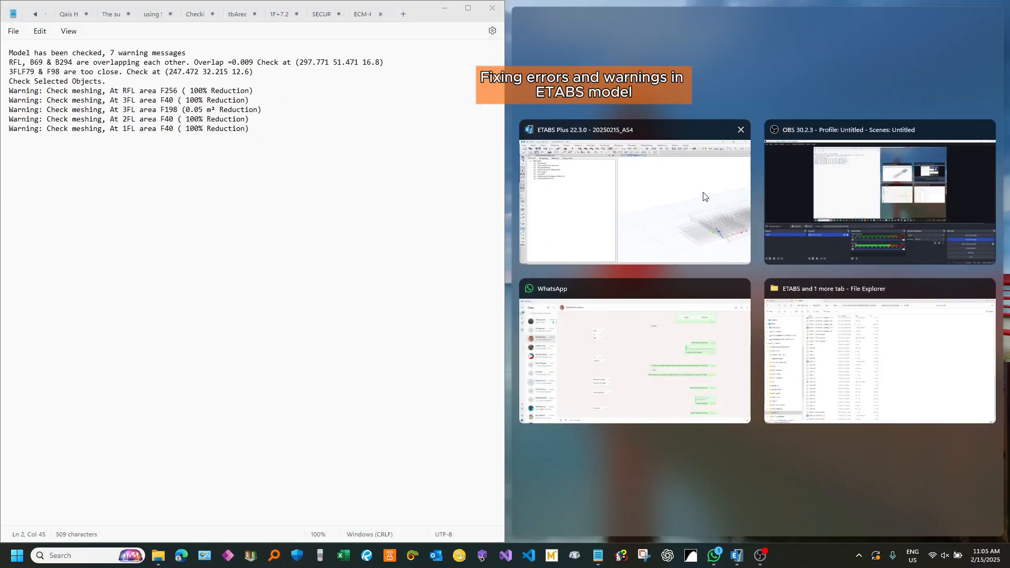
{"action": "left_click", "coordinate": [703, 196]}
{"action": "scroll", "coordinate": [952, 235], "scroll_direction": "up", "scroll_amount": 6}
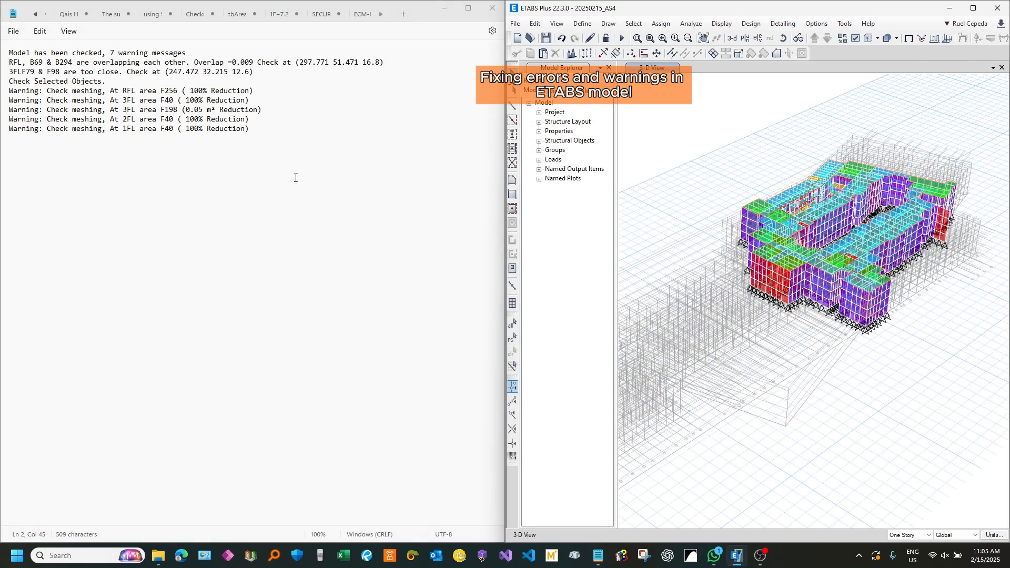
Step: Read the RFL beam overlap warning and display the RFL story plan view
{"action": "left_click_drag", "start_coordinate": [8, 63], "coordinate": [43, 64]}
{"action": "left_click", "coordinate": [12, 65]}
{"action": "left_click", "coordinate": [26, 64]}
{"action": "left_click", "coordinate": [69, 73]}
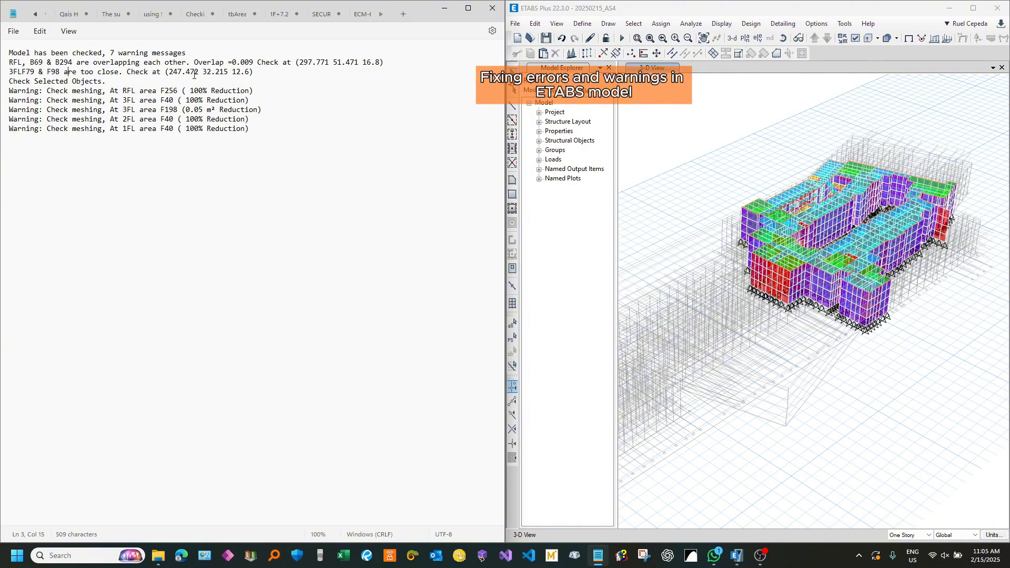
{"action": "left_click", "coordinate": [745, 39]}
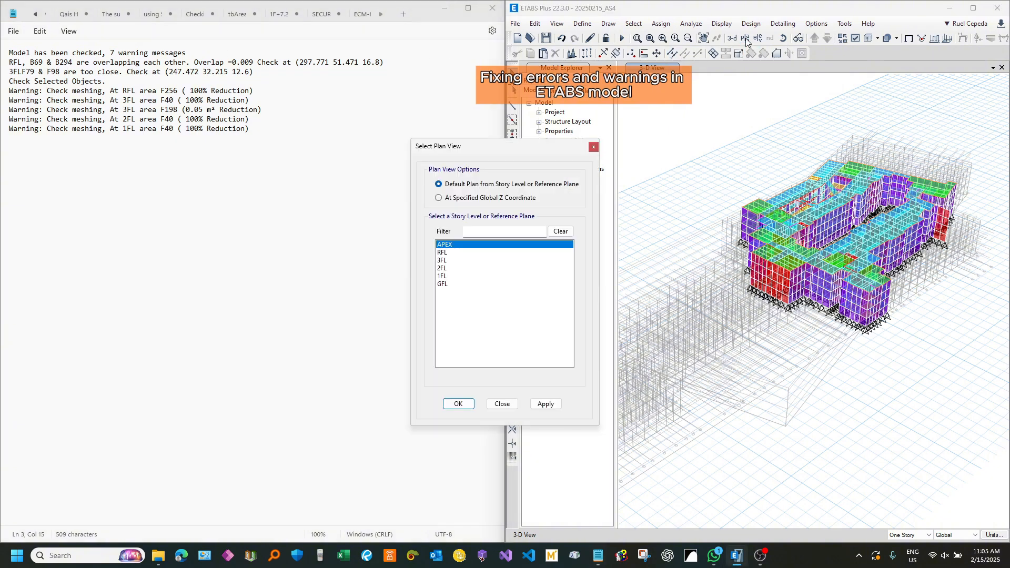
{"action": "left_click", "coordinate": [449, 253]}
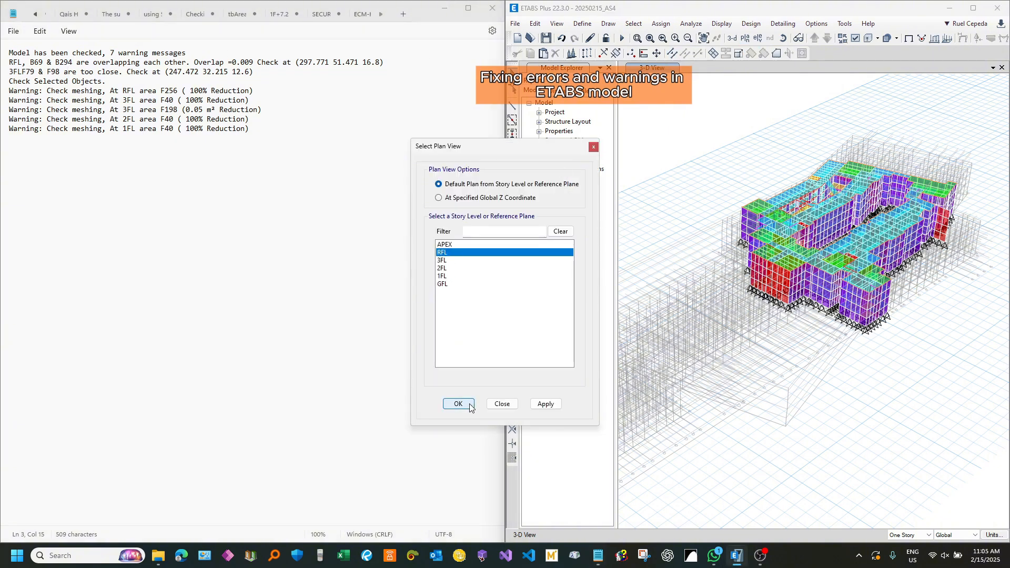
{"action": "left_click", "coordinate": [458, 404]}
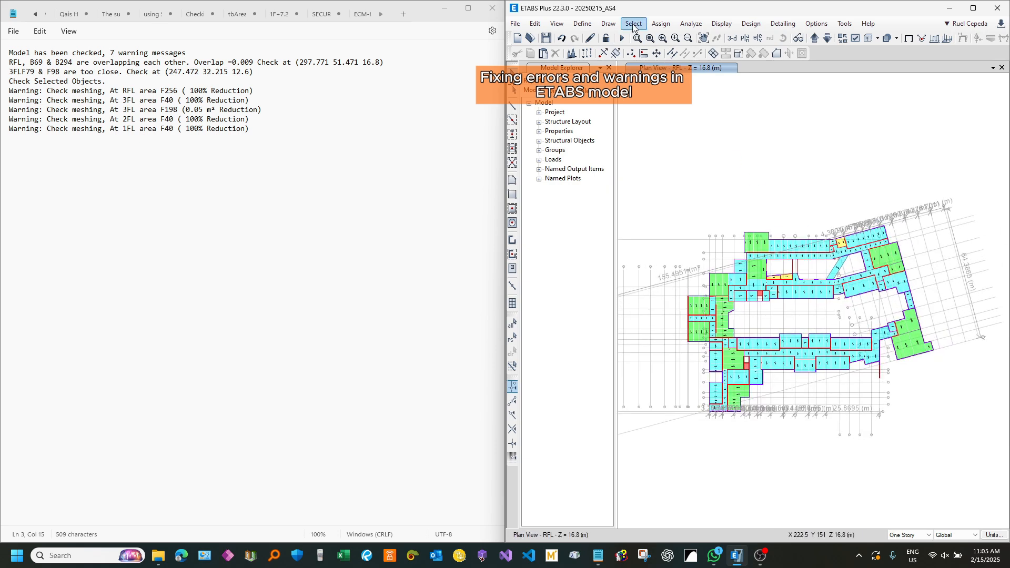
Step: Select frames B69 and B294 by their frame labels, across all stories
{"action": "left_click", "coordinate": [634, 25]}
{"action": "mouse_move", "coordinate": [684, 37]}
{"action": "mouse_move", "coordinate": [803, 146]}
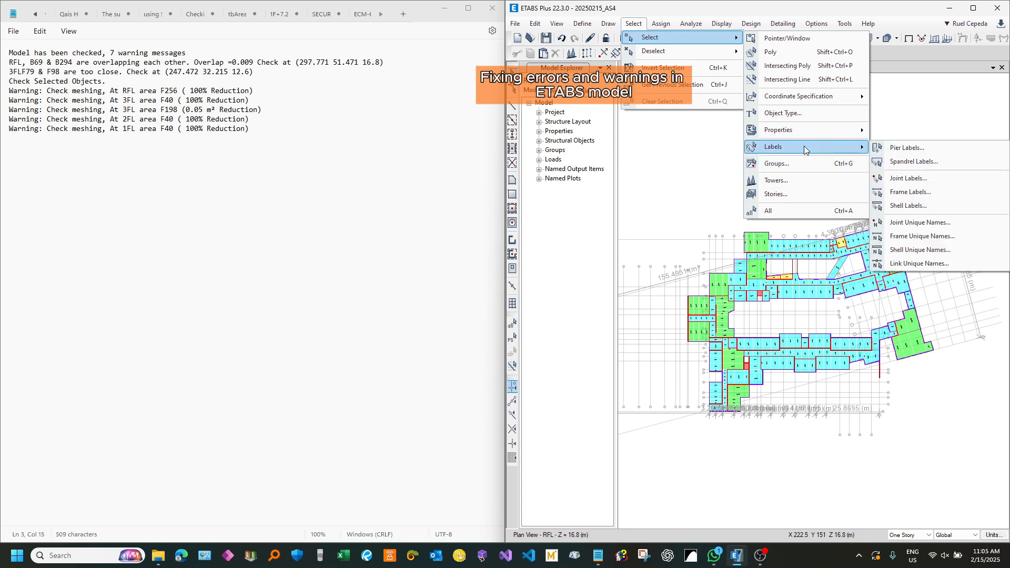
{"action": "left_click", "coordinate": [936, 192]}
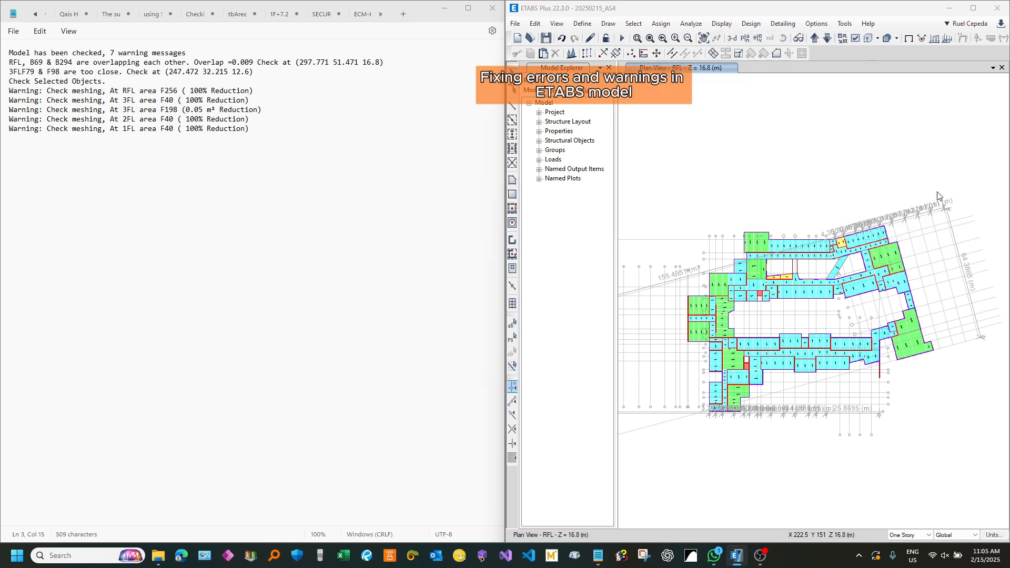
{"action": "left_click_drag", "start_coordinate": [999, 98], "coordinate": [370, 112]}
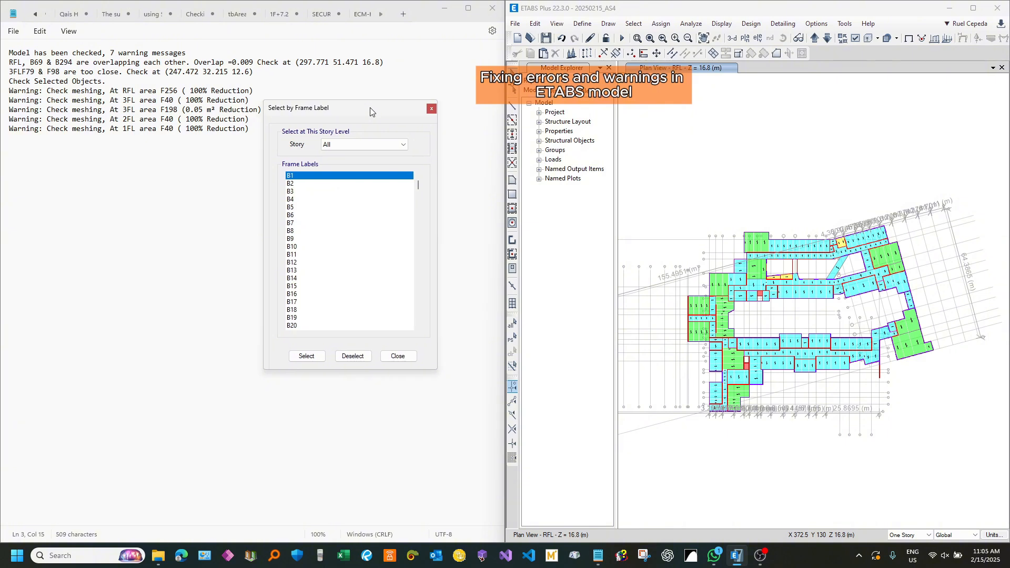
{"action": "left_click_drag", "start_coordinate": [416, 183], "coordinate": [418, 206]}
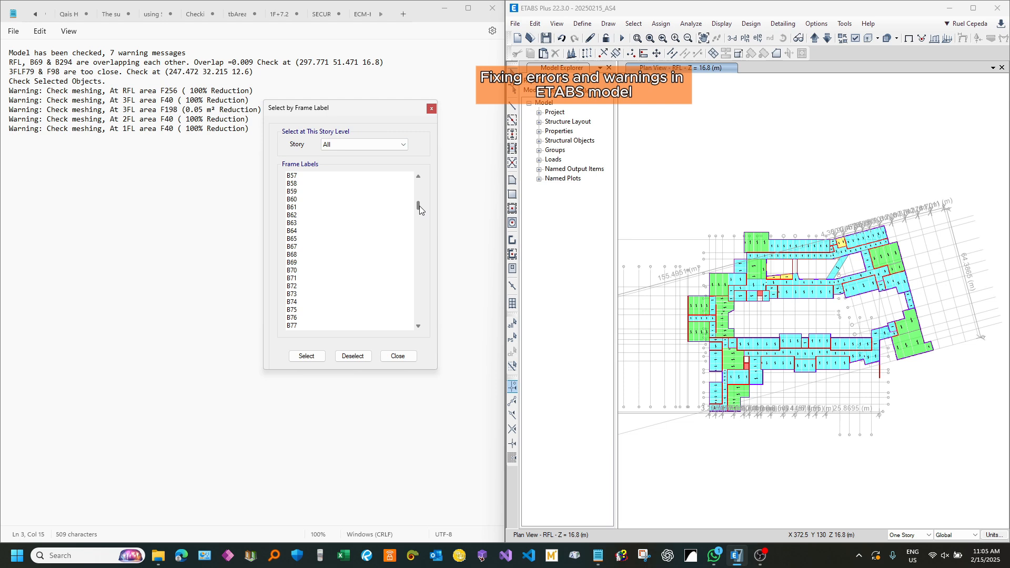
{"action": "left_click", "coordinate": [301, 264]}
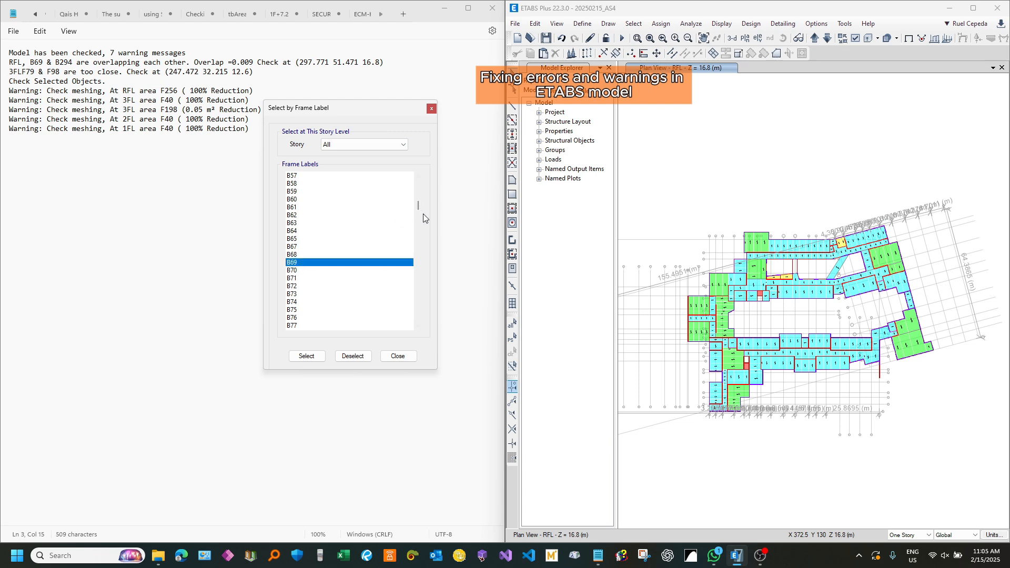
{"action": "left_click_drag", "start_coordinate": [418, 206], "coordinate": [412, 285]}
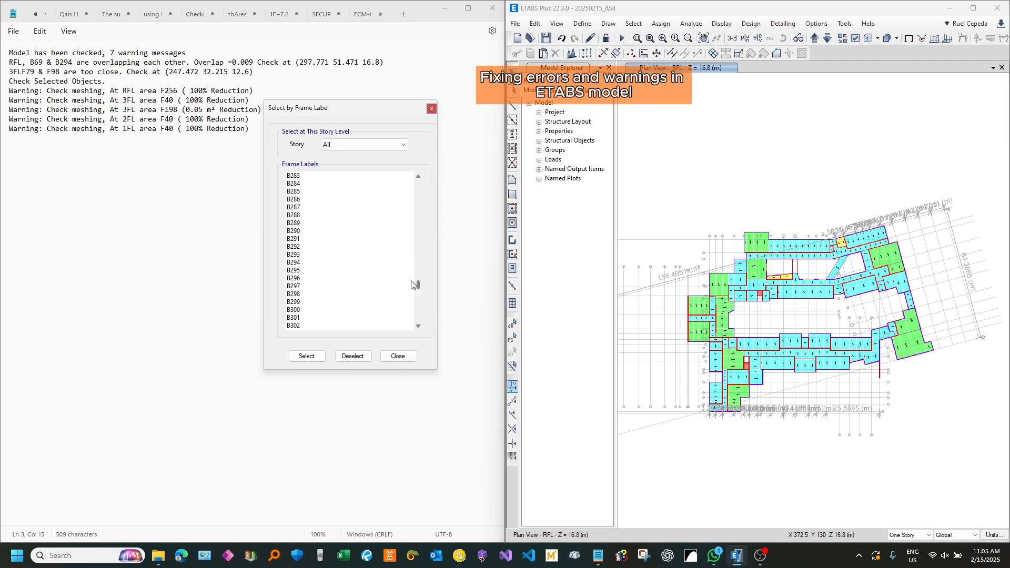
{"action": "left_click", "coordinate": [304, 263]}
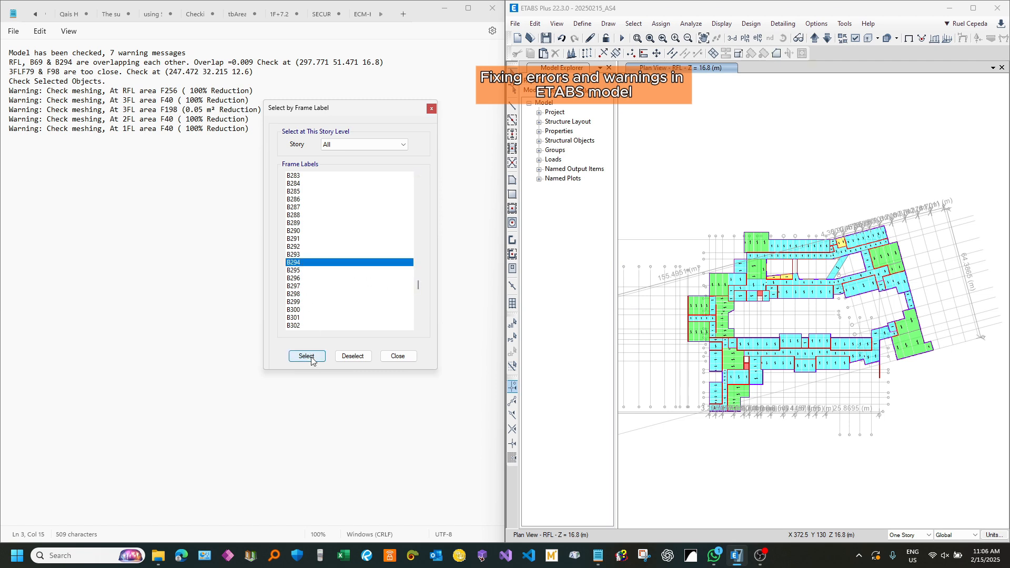
{"action": "left_click", "coordinate": [307, 357]}
{"action": "left_click", "coordinate": [431, 109]}
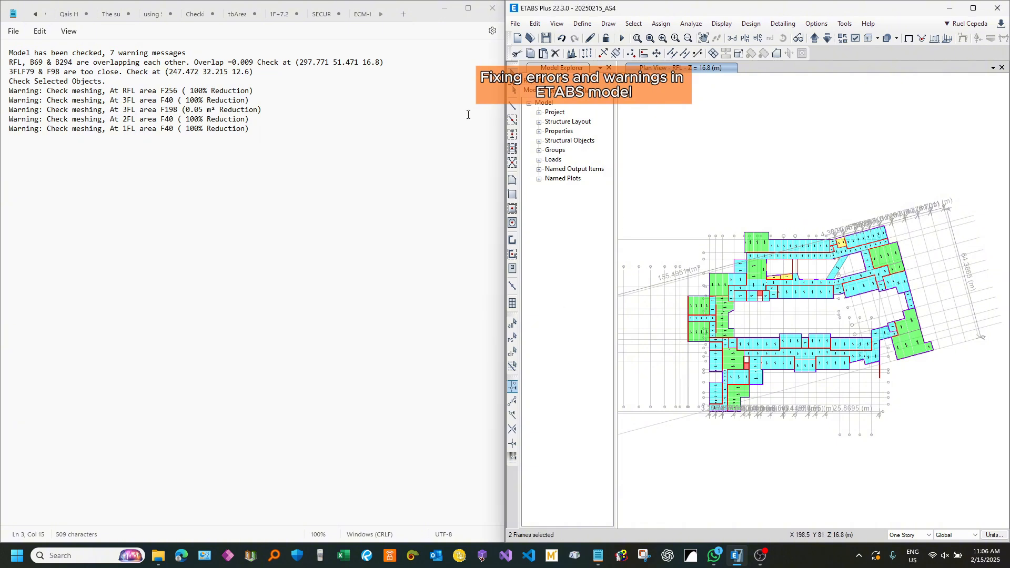
Step: Show only the two selected beams in the RFL plan and clear the selection
{"action": "left_click", "coordinate": [558, 25]}
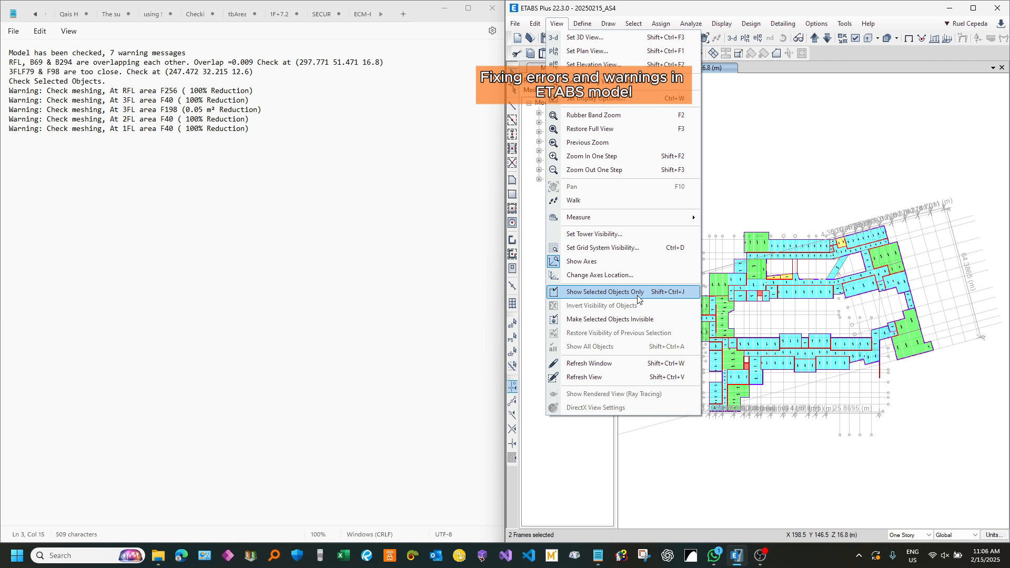
{"action": "left_click", "coordinate": [815, 164]}
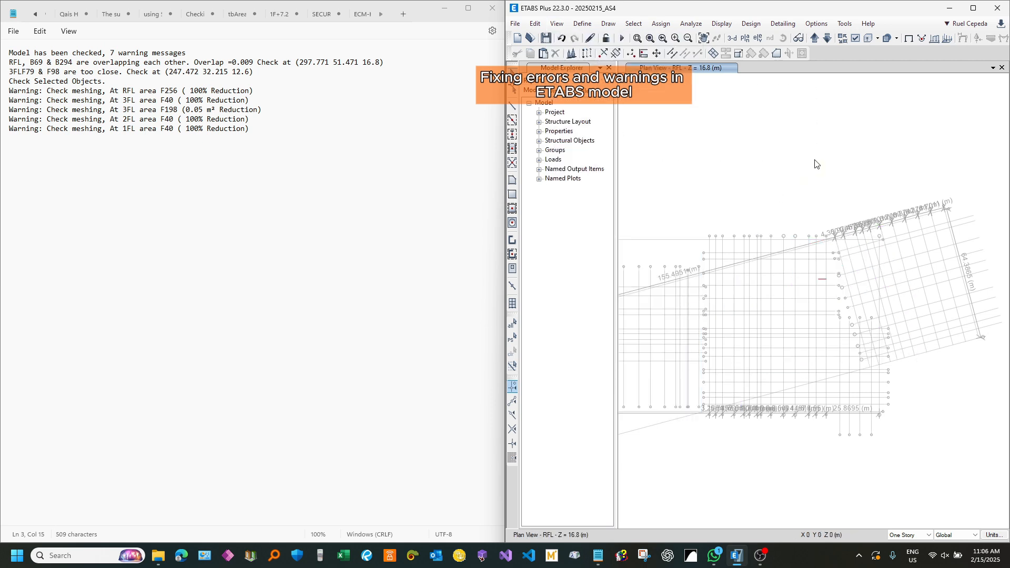
{"action": "left_click_drag", "start_coordinate": [717, 190], "coordinate": [936, 406]}
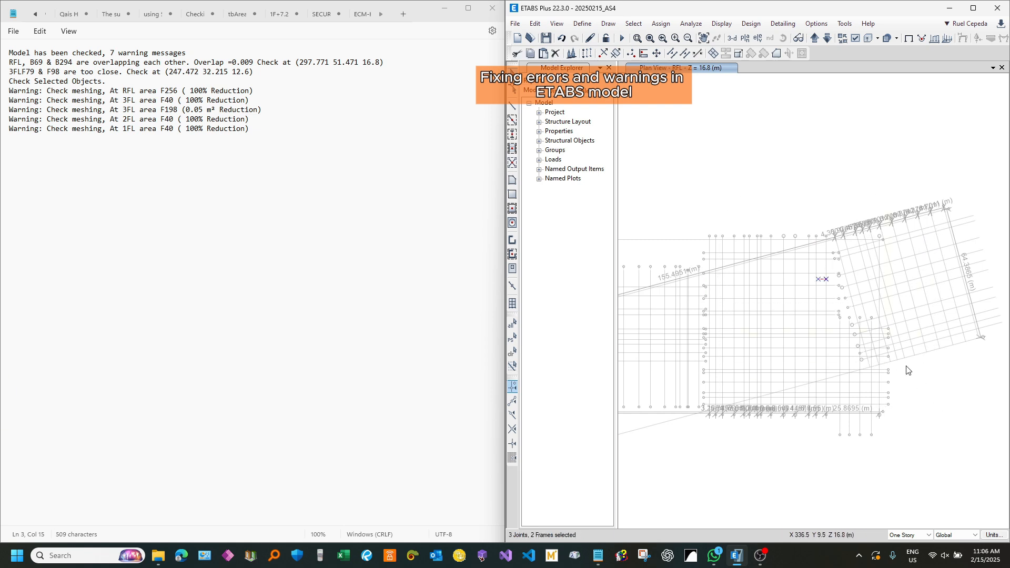
{"action": "key", "text": "ctrl+q"}
{"action": "scroll", "coordinate": [827, 279], "scroll_direction": "up", "scroll_amount": 6}
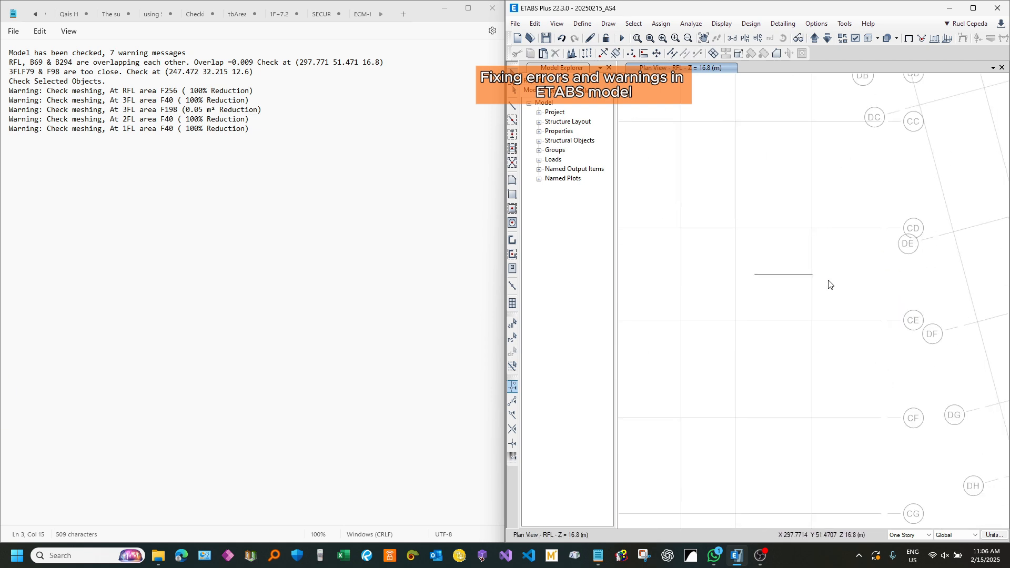
{"action": "scroll", "coordinate": [769, 264], "scroll_direction": "up", "scroll_amount": 3}
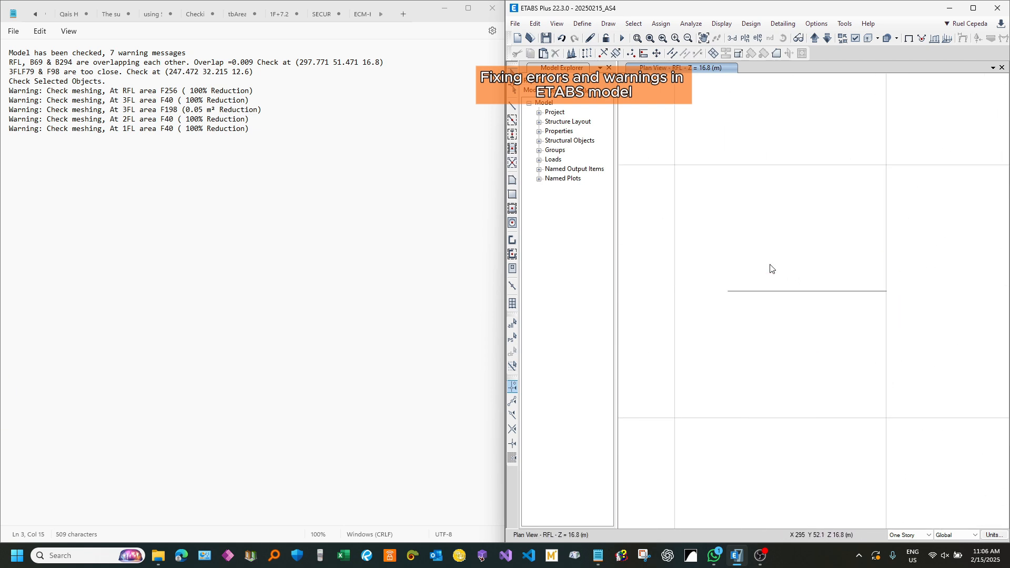
Step: Turn on the frame labels in the RFL plan view's object assignment display options
{"action": "left_click", "coordinate": [855, 39]}
{"action": "left_click", "coordinate": [451, 114]}
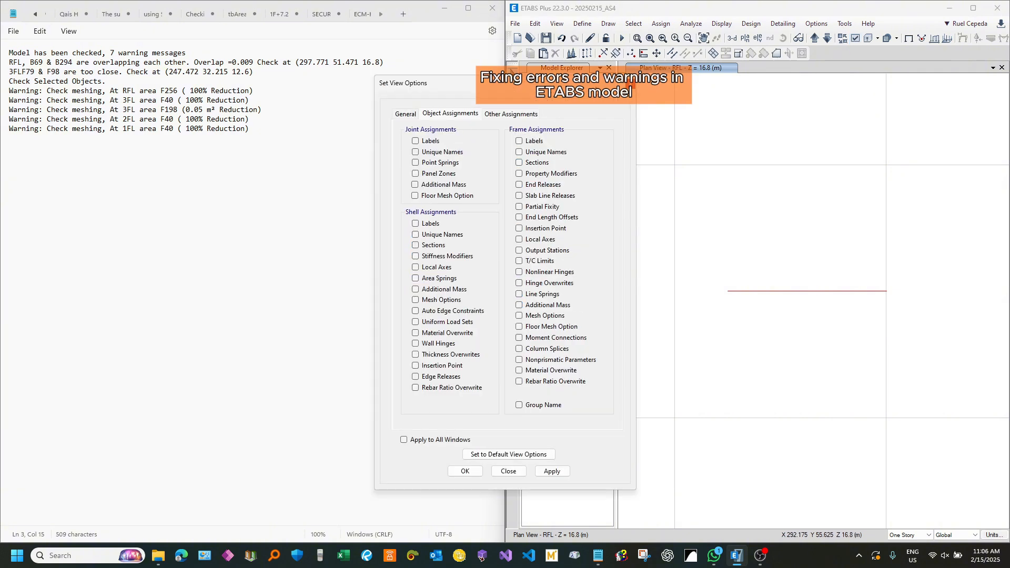
{"action": "left_click", "coordinate": [629, 84]}
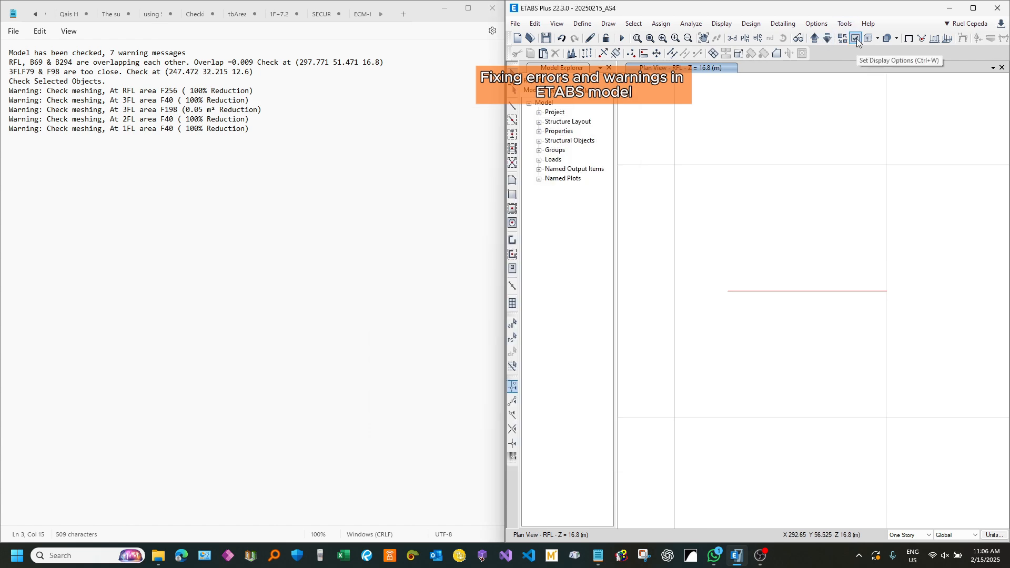
{"action": "left_click", "coordinate": [855, 39]}
{"action": "left_click", "coordinate": [451, 114]}
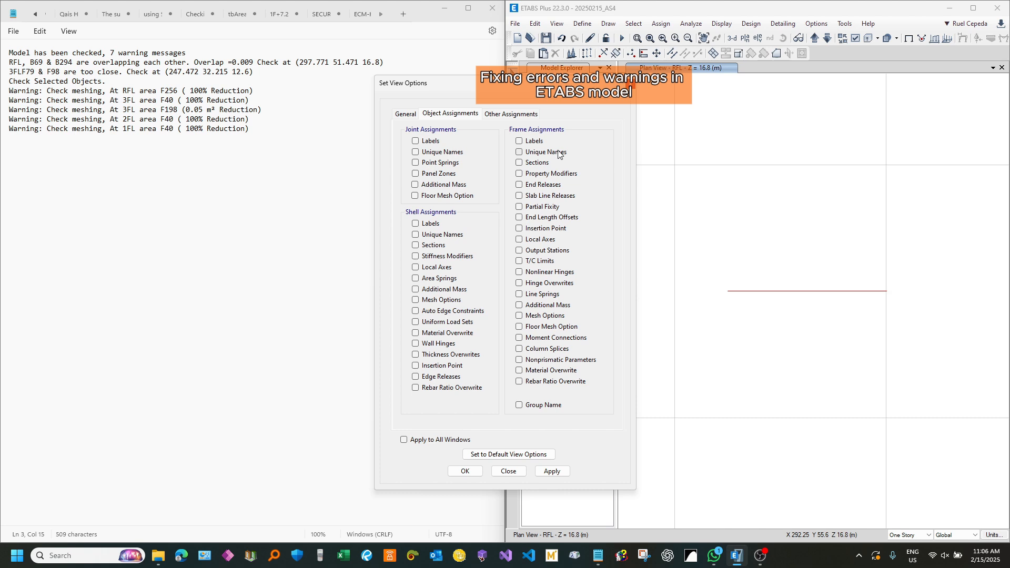
{"action": "left_click", "coordinate": [552, 471]}
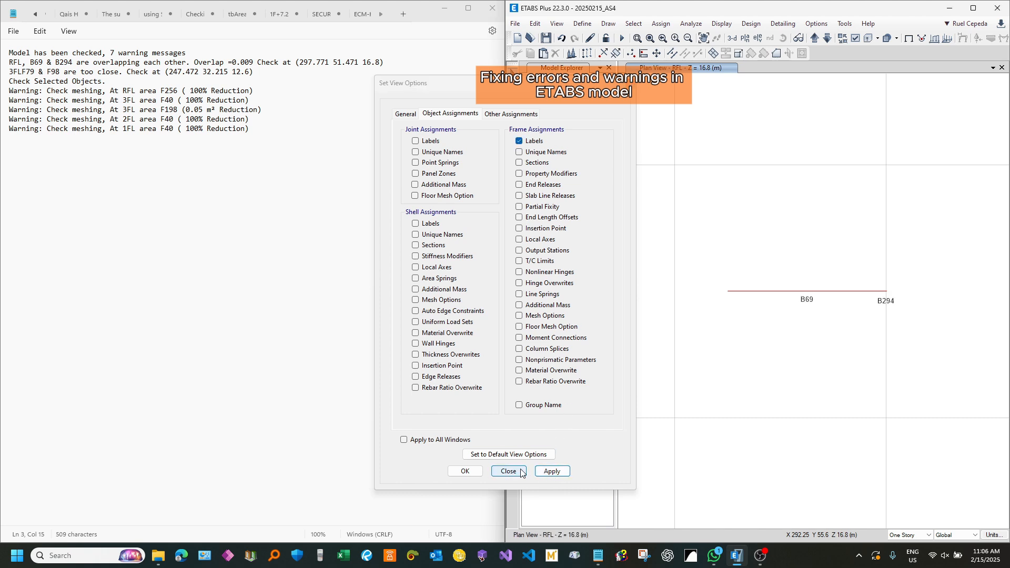
{"action": "left_click", "coordinate": [508, 471]}
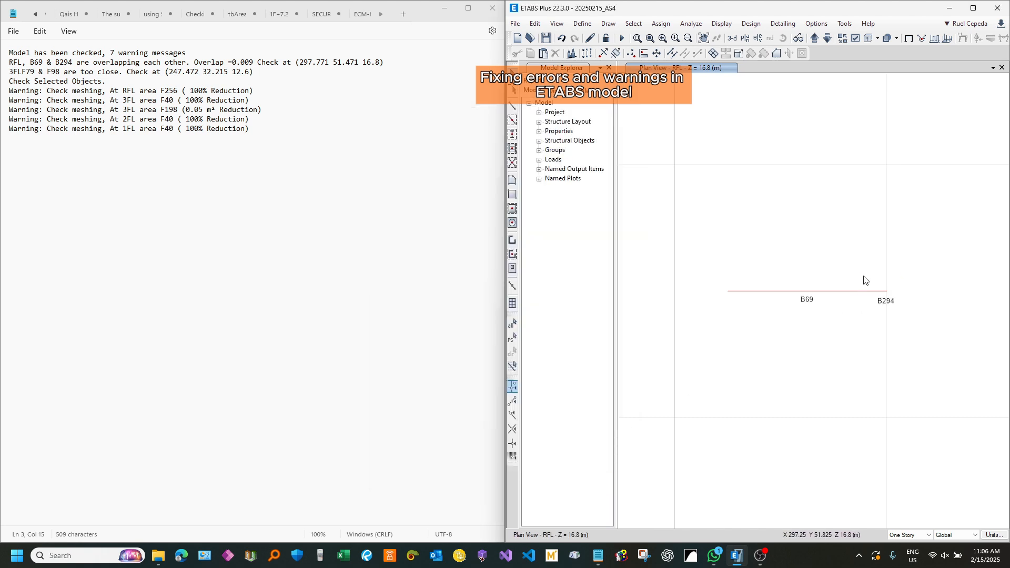
Step: Examine beam B69 along its length and at the end where it meets B294
{"action": "left_click", "coordinate": [829, 285]}
{"action": "scroll", "coordinate": [891, 300], "scroll_direction": "up", "scroll_amount": 3}
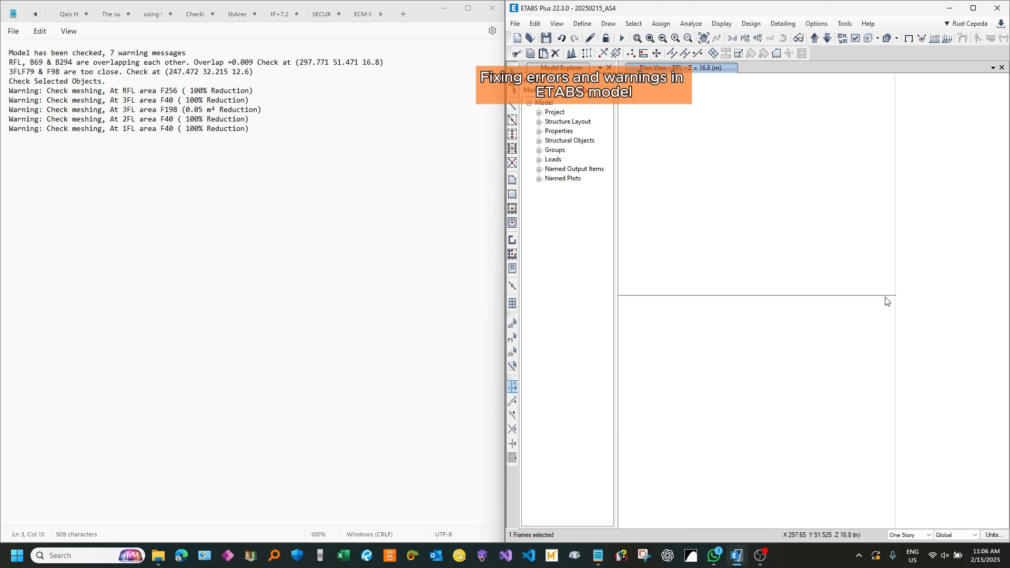
{"action": "scroll", "coordinate": [902, 281], "scroll_direction": "down", "scroll_amount": 2}
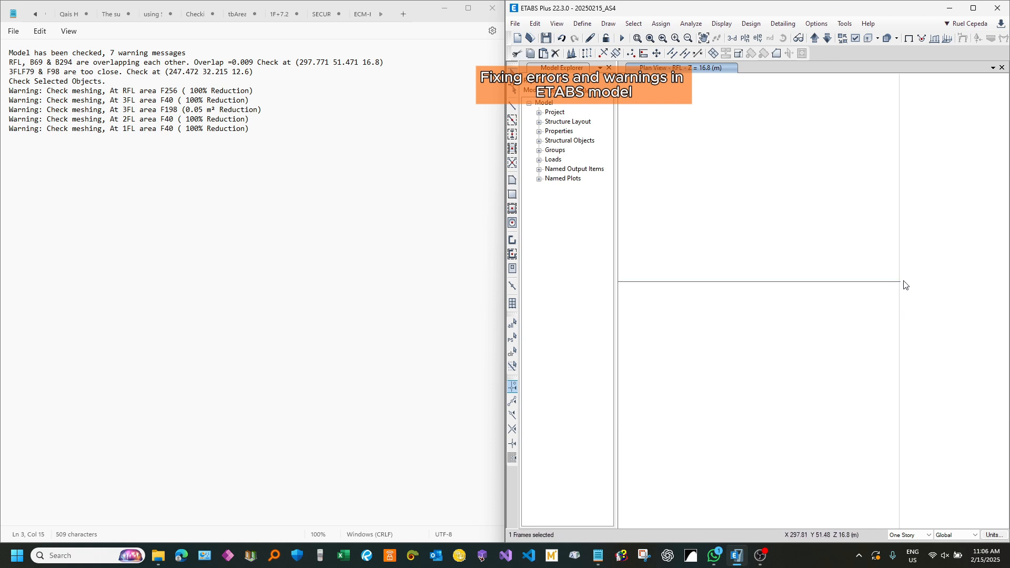
{"action": "scroll", "coordinate": [796, 299], "scroll_direction": "down", "scroll_amount": 4}
{"action": "scroll", "coordinate": [762, 301], "scroll_direction": "up", "scroll_amount": 2}
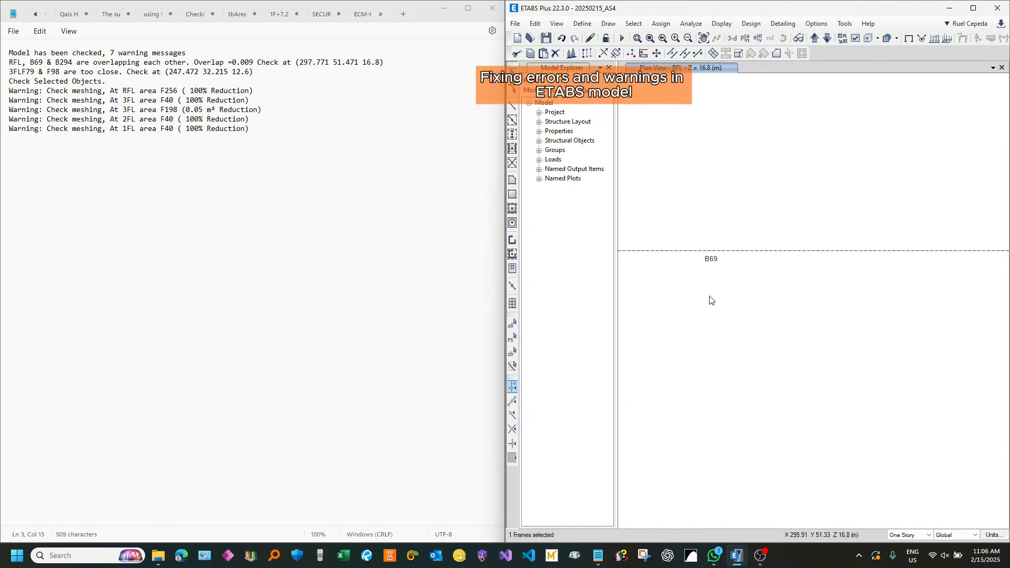
{"action": "scroll", "coordinate": [925, 273], "scroll_direction": "up", "scroll_amount": 3}
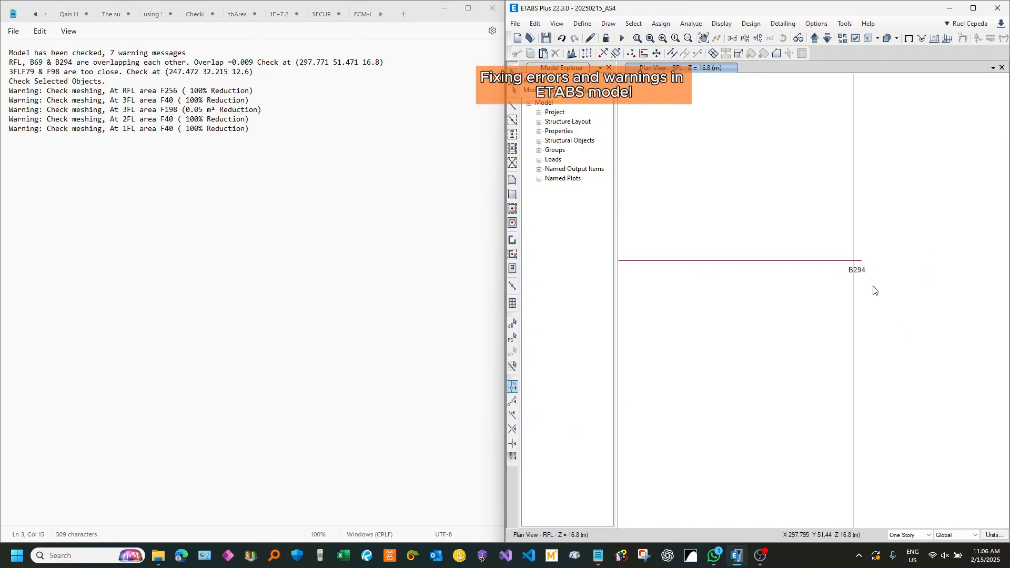
Step: Window-select short beam B294 and its end joints to check its extent, and clear the selection
{"action": "left_click", "coordinate": [857, 262]}
{"action": "left_click_drag", "start_coordinate": [786, 232], "coordinate": [883, 307]}
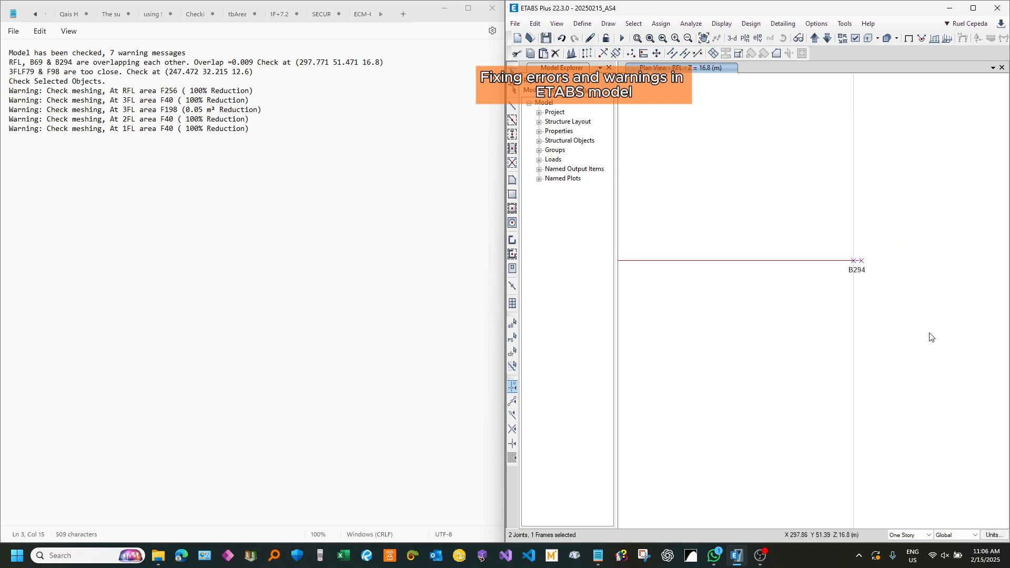
{"action": "key", "text": "ctrl+q"}
{"action": "left_click_drag", "start_coordinate": [805, 238], "coordinate": [888, 341]}
{"action": "key", "text": "ctrl+q"}
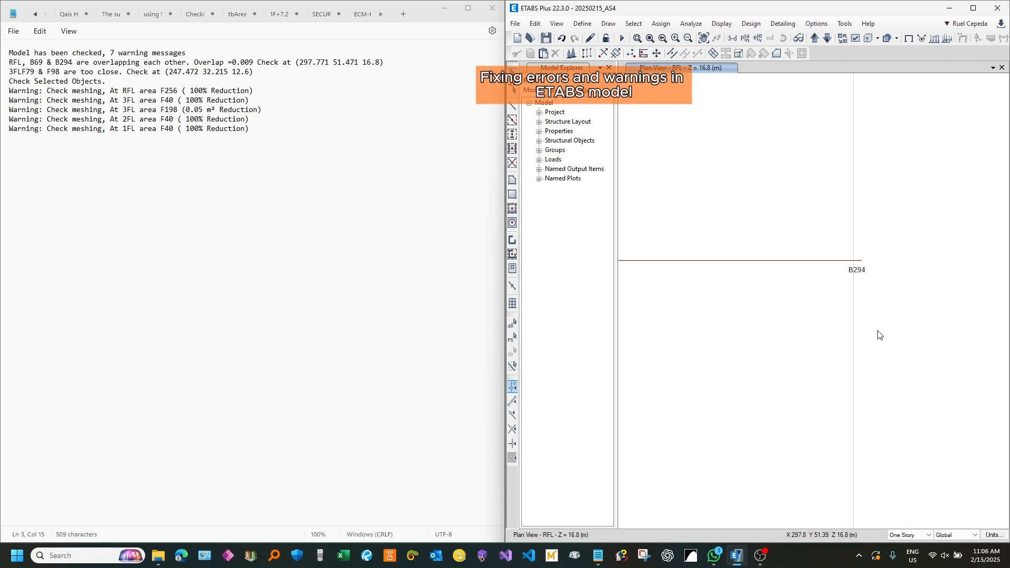
Step: Restore the display of all objects in the RFL plan with the whole floor in view
{"action": "scroll", "coordinate": [877, 331], "scroll_direction": "down", "scroll_amount": 3}
{"action": "scroll", "coordinate": [872, 297], "scroll_direction": "down", "scroll_amount": 3}
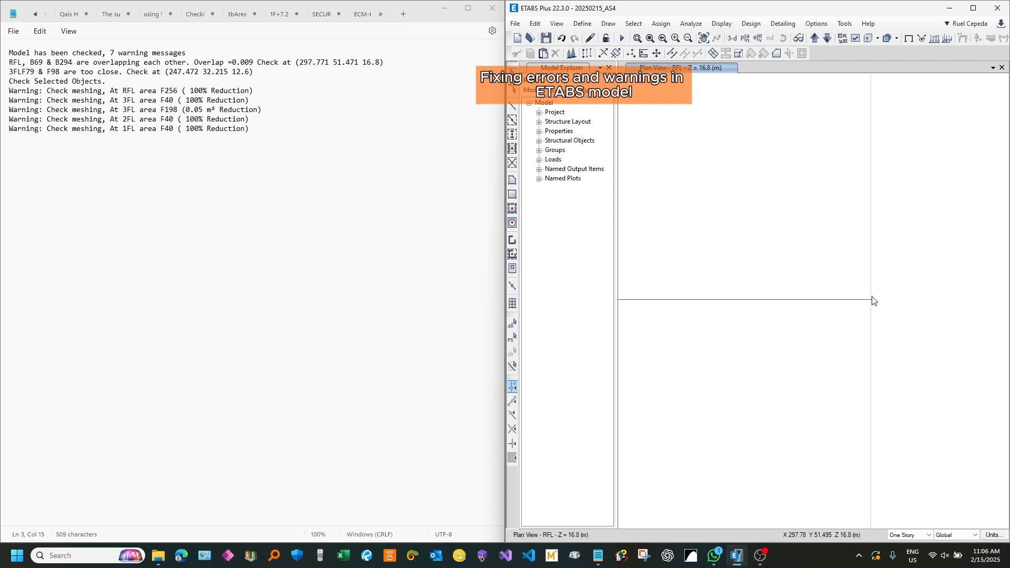
{"action": "scroll", "coordinate": [844, 280], "scroll_direction": "down", "scroll_amount": 4}
{"action": "middle_click_drag", "start_coordinate": [733, 260], "coordinate": [756, 278]}
{"action": "scroll", "coordinate": [781, 261], "scroll_direction": "down", "scroll_amount": 4}
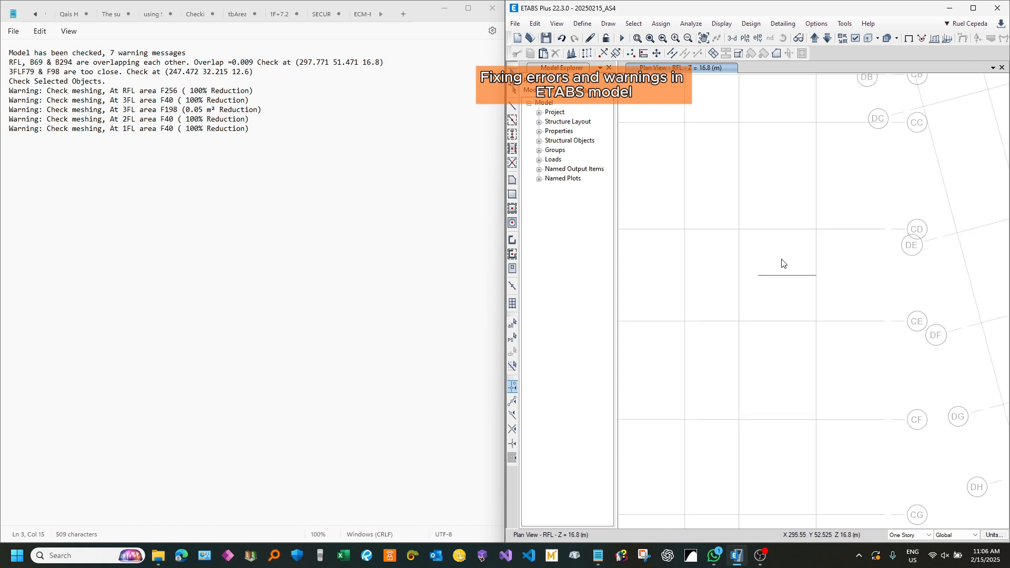
{"action": "middle_click_drag", "start_coordinate": [780, 244], "coordinate": [800, 293]}
{"action": "scroll", "coordinate": [801, 291], "scroll_direction": "down", "scroll_amount": 3}
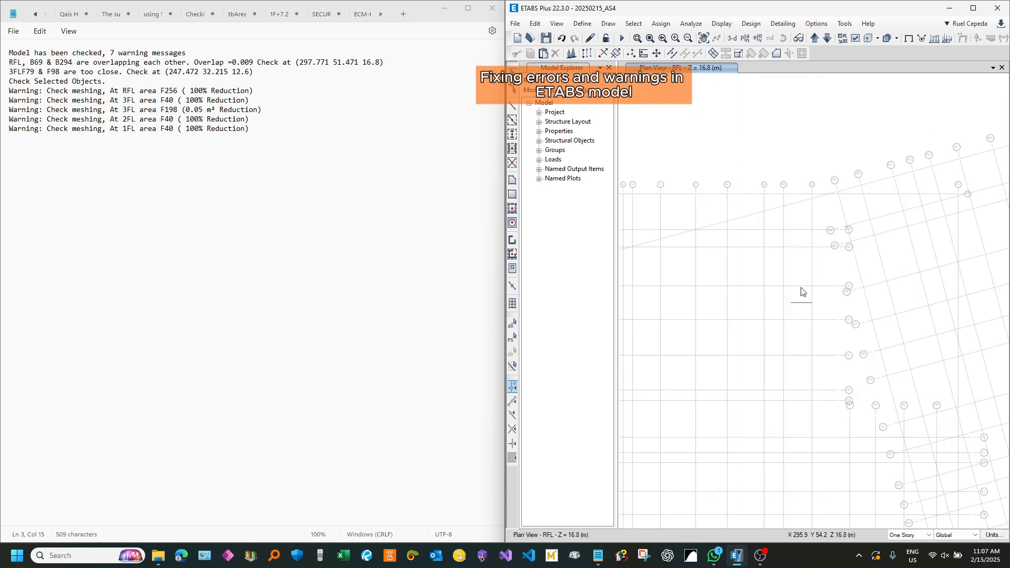
{"action": "scroll", "coordinate": [784, 289], "scroll_direction": "down", "scroll_amount": 3}
{"action": "middle_click_drag", "start_coordinate": [749, 349], "coordinate": [779, 309]}
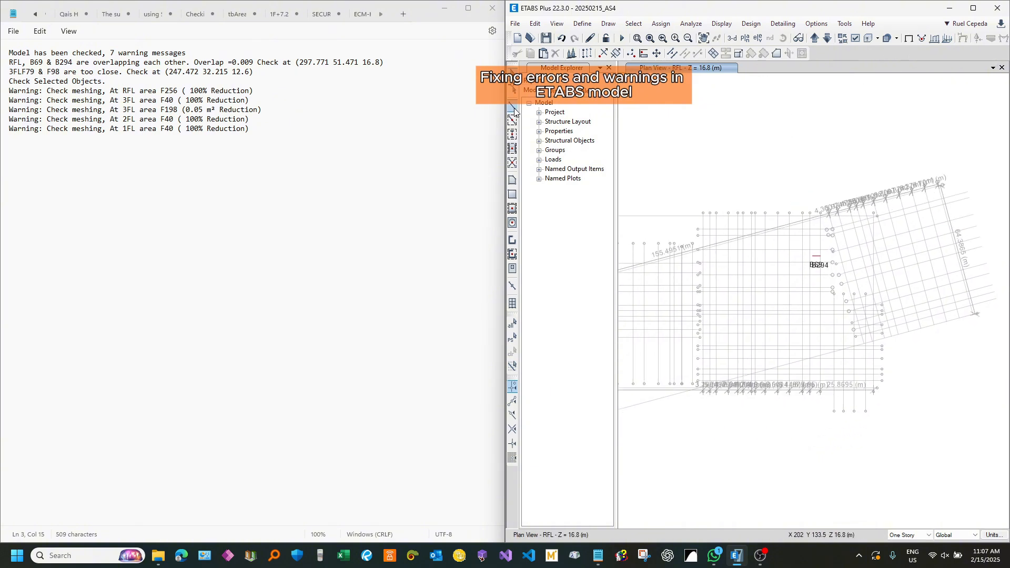
{"action": "key", "text": "F4"}
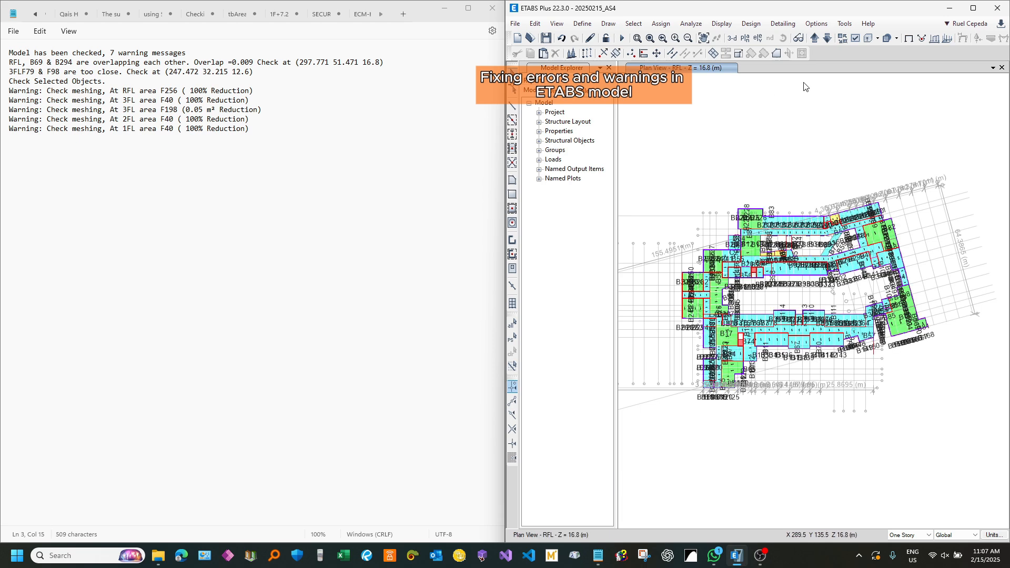
Step: Highlight the check coordinates 297.771 51.471 16.8 in the RFL overlap warning and save the model
{"action": "left_click", "coordinate": [23, 63]}
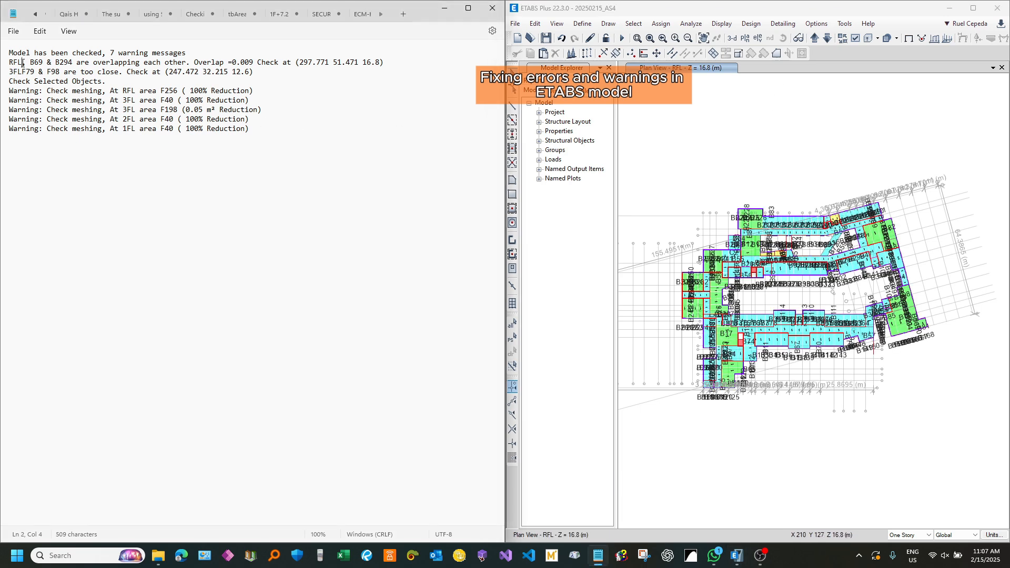
{"action": "middle_click_drag", "start_coordinate": [706, 110], "coordinate": [705, 125]}
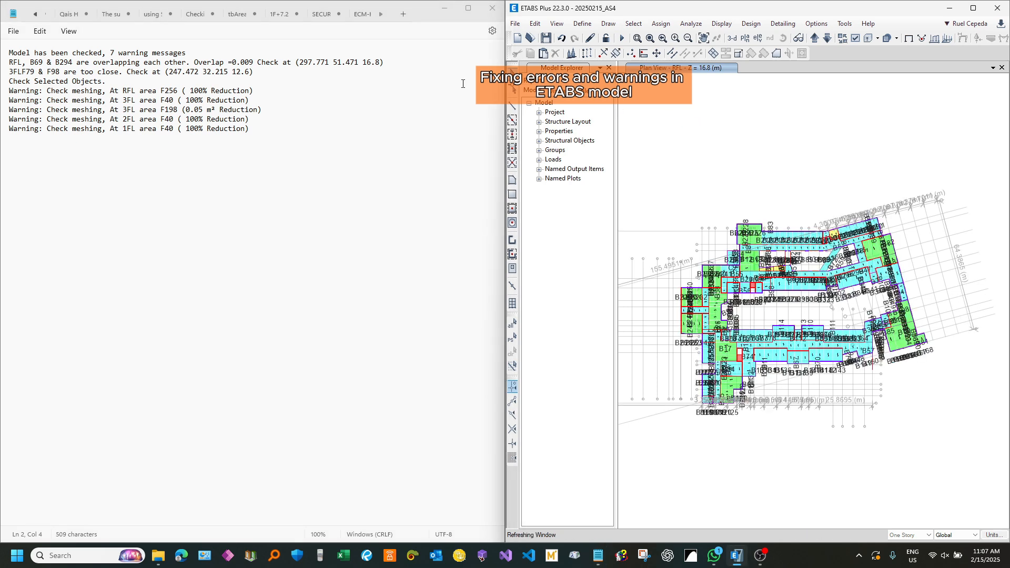
{"action": "left_click_drag", "start_coordinate": [382, 62], "coordinate": [305, 66]}
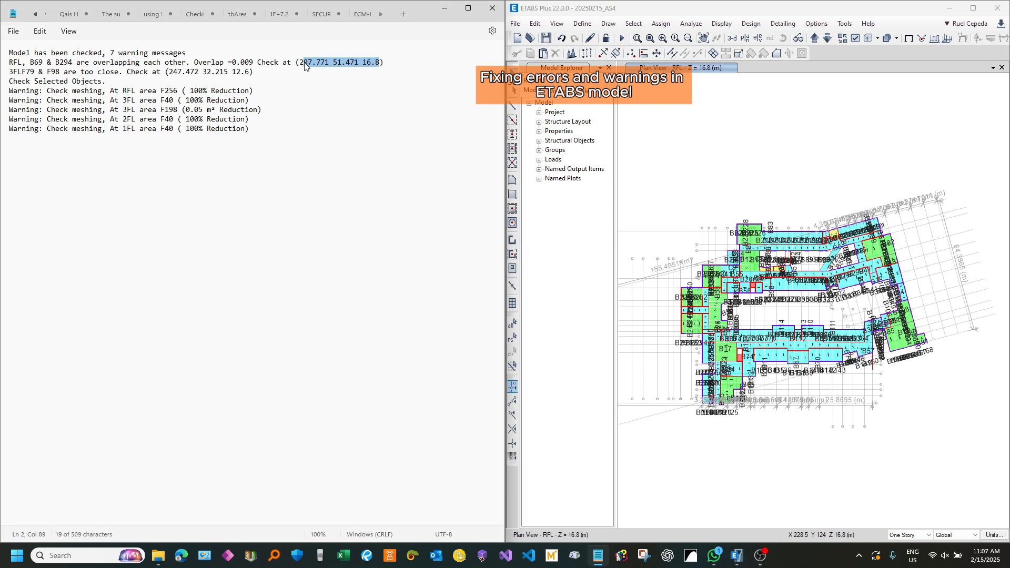
{"action": "left_click", "coordinate": [684, 109]}
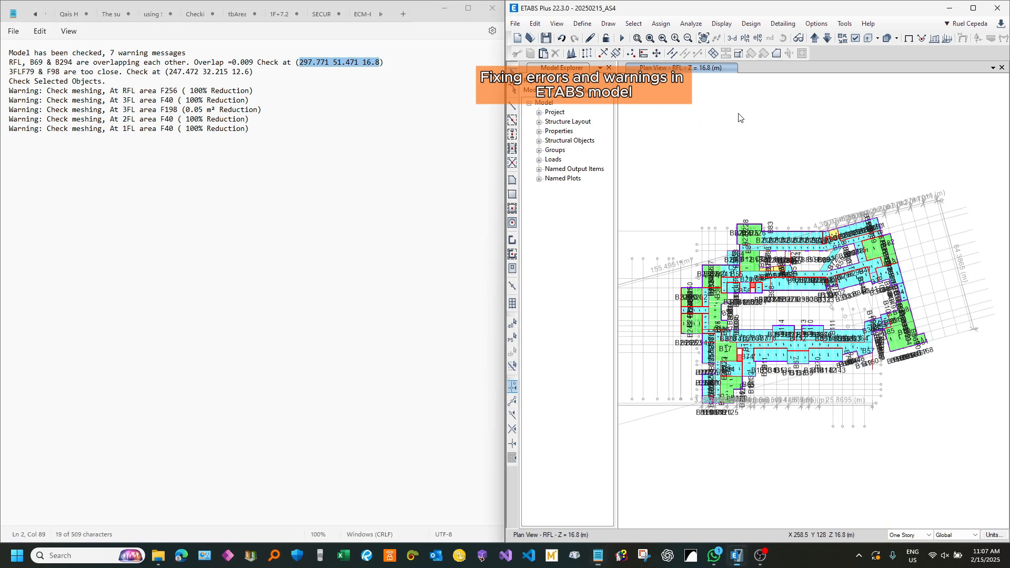
{"action": "left_click", "coordinate": [550, 41]}
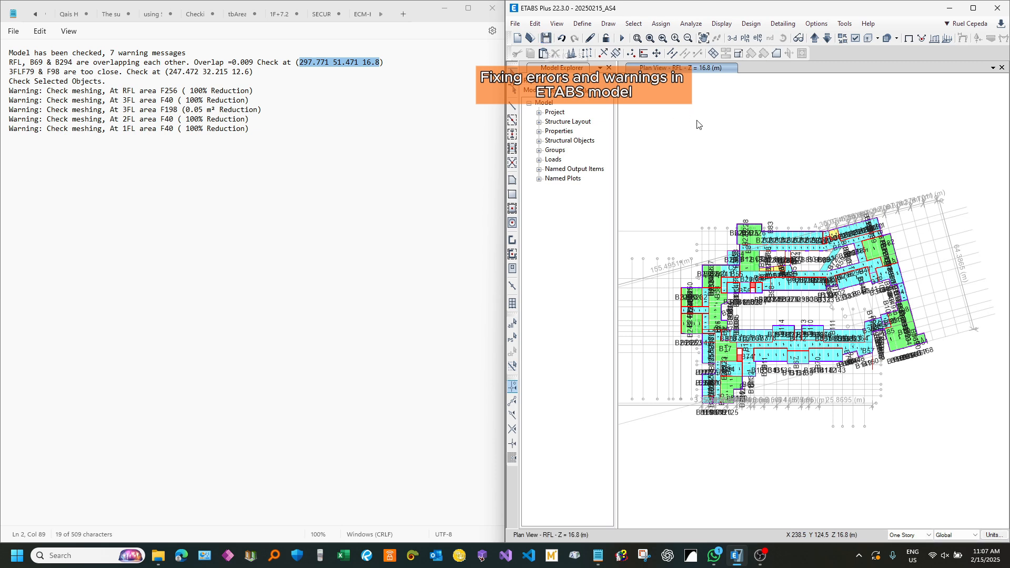
Step: Draw a diagonal PB01: 400X600 beam in the empty area above the building plan and leave line drawing
{"action": "left_click", "coordinate": [513, 106]}
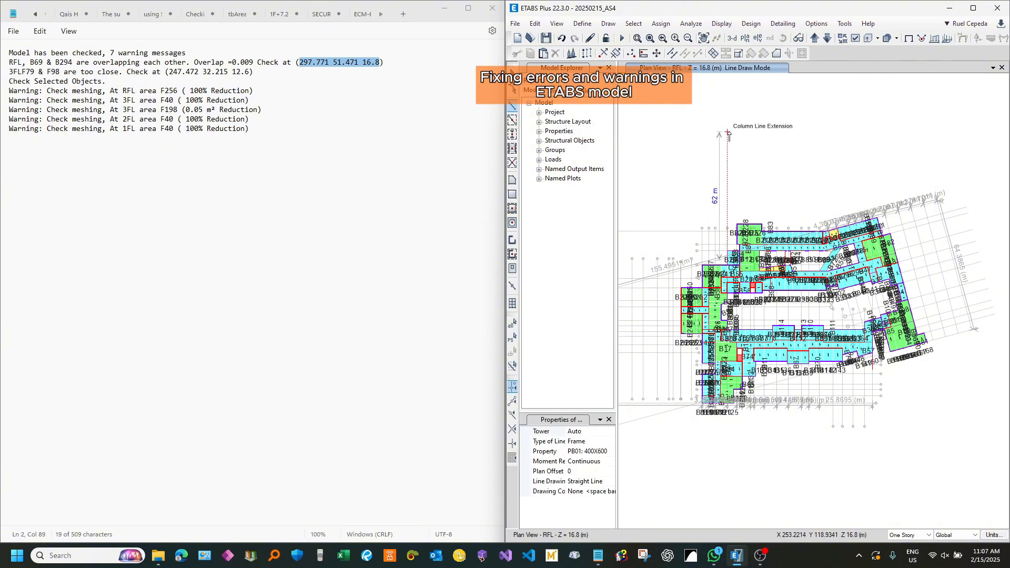
{"action": "left_click", "coordinate": [767, 124]}
{"action": "left_click", "coordinate": [712, 175]}
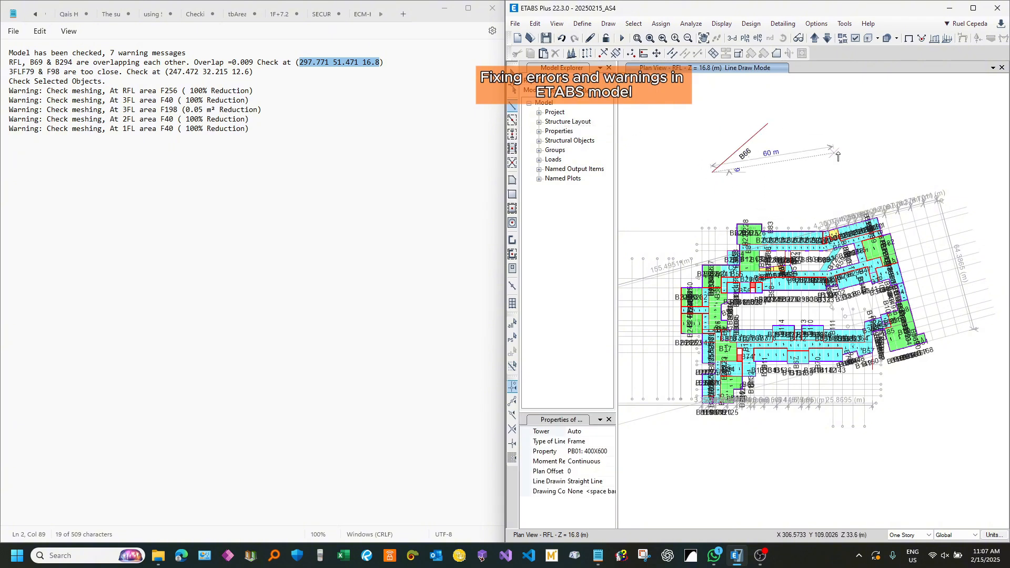
{"action": "left_click", "coordinate": [512, 71]}
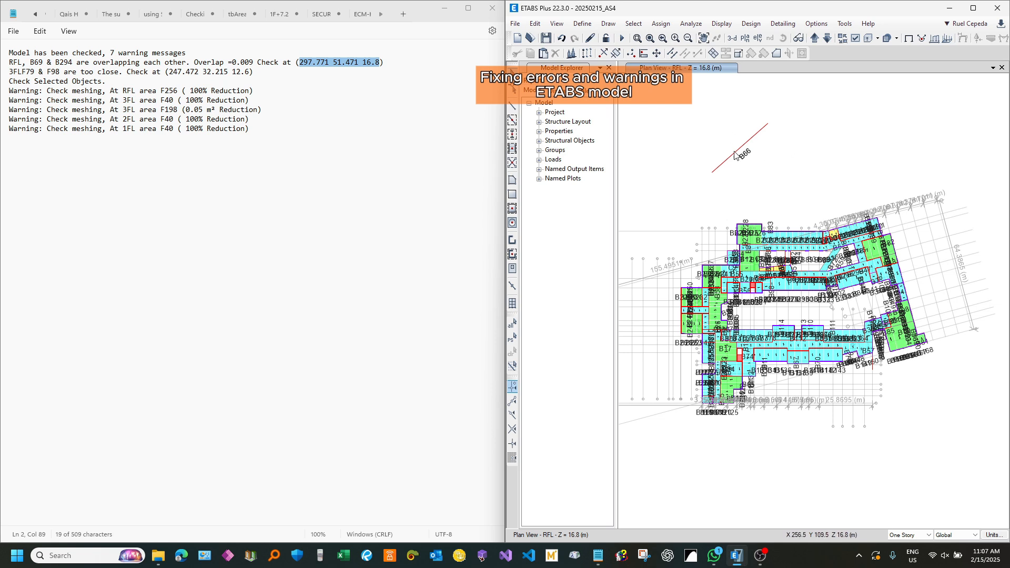
Step: Open the geometry data of the new beam's lower end joint and compare it with the coordinates in the RFL warning
{"action": "right_click", "coordinate": [710, 174]}
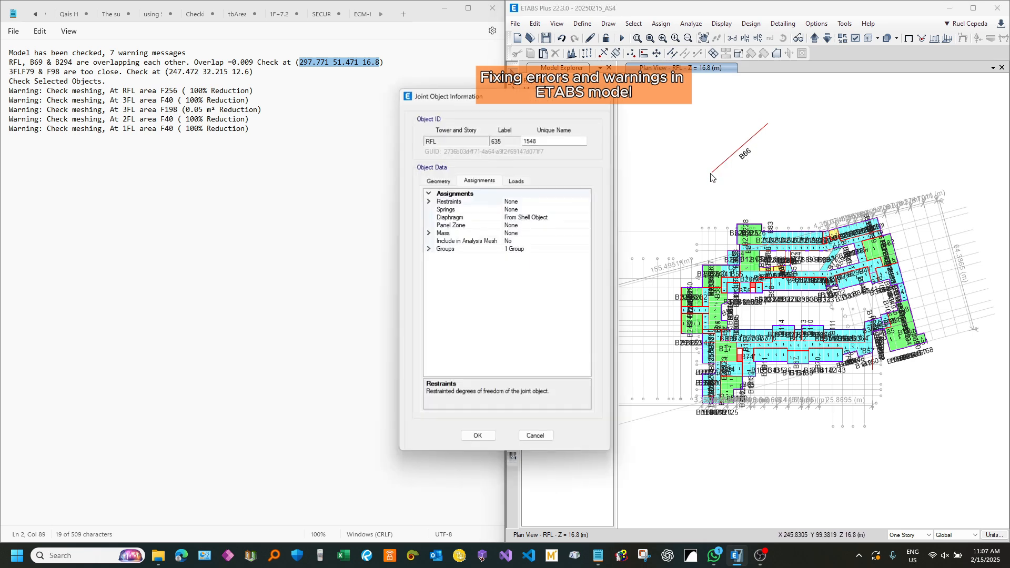
{"action": "left_click_drag", "start_coordinate": [505, 99], "coordinate": [631, 71]}
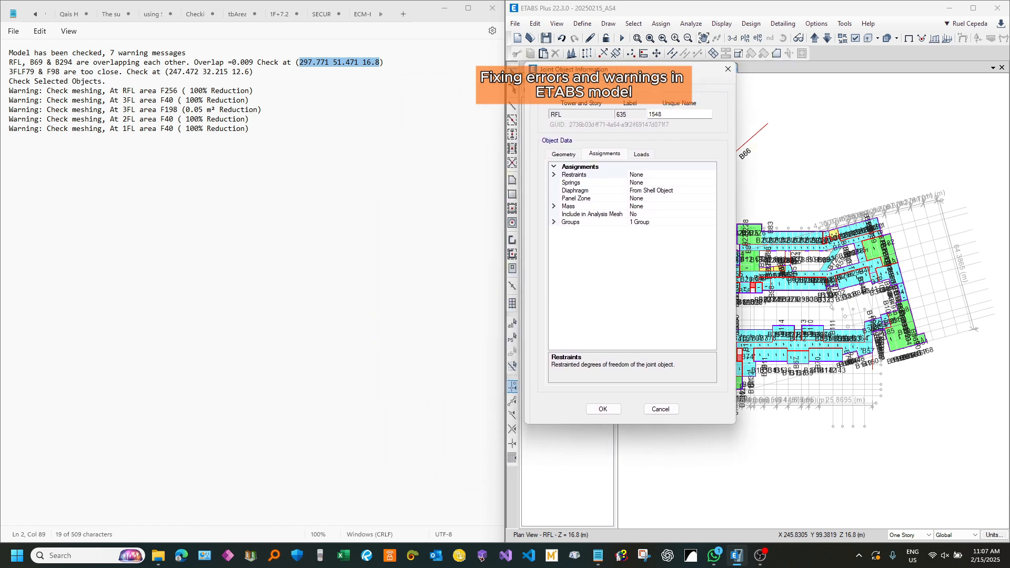
{"action": "left_click", "coordinate": [563, 155]}
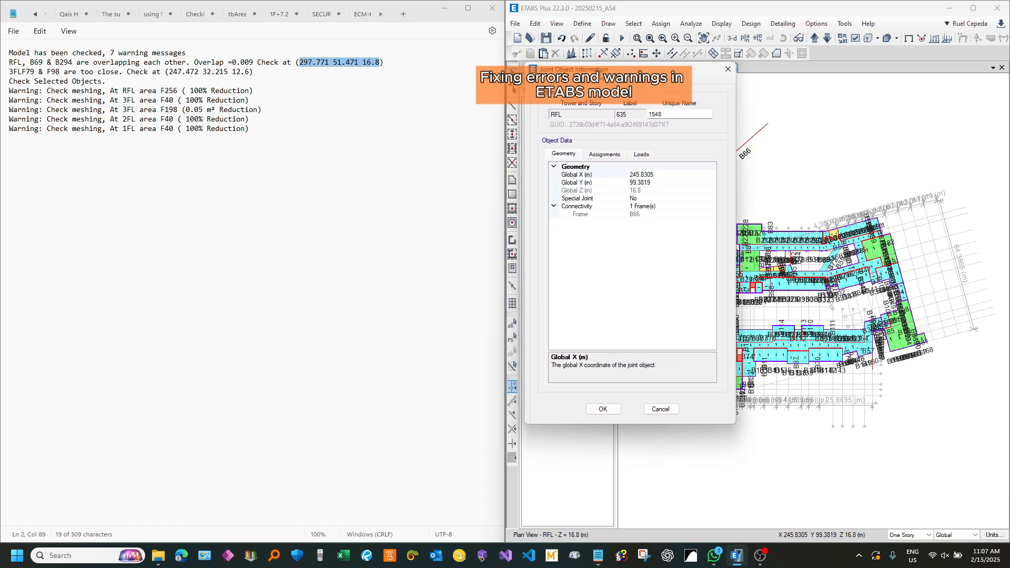
{"action": "left_click_drag", "start_coordinate": [592, 70], "coordinate": [593, 55]}
{"action": "left_click", "coordinate": [325, 65]}
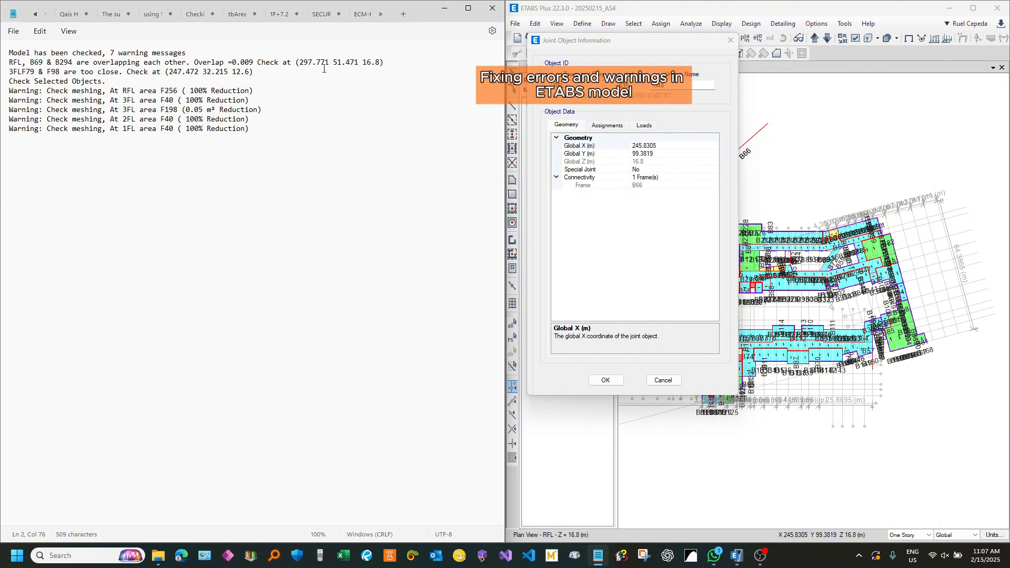
{"action": "double_click", "coordinate": [327, 63]}
{"action": "double_click", "coordinate": [346, 62]}
{"action": "key", "text": "ctrl+c"}
{"action": "left_click", "coordinate": [372, 63]}
{"action": "double_click", "coordinate": [372, 63]}
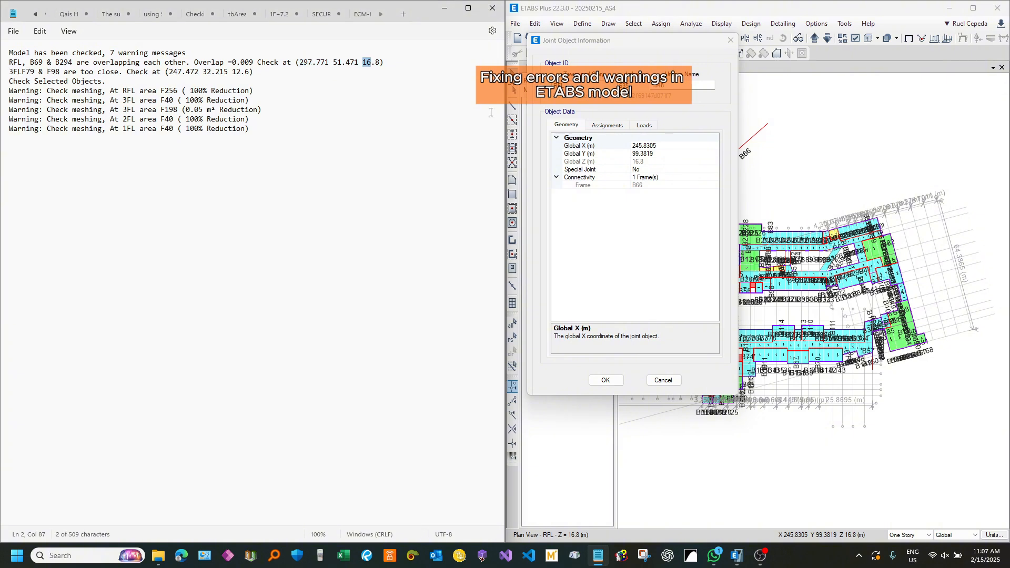
{"action": "left_click", "coordinate": [650, 162]}
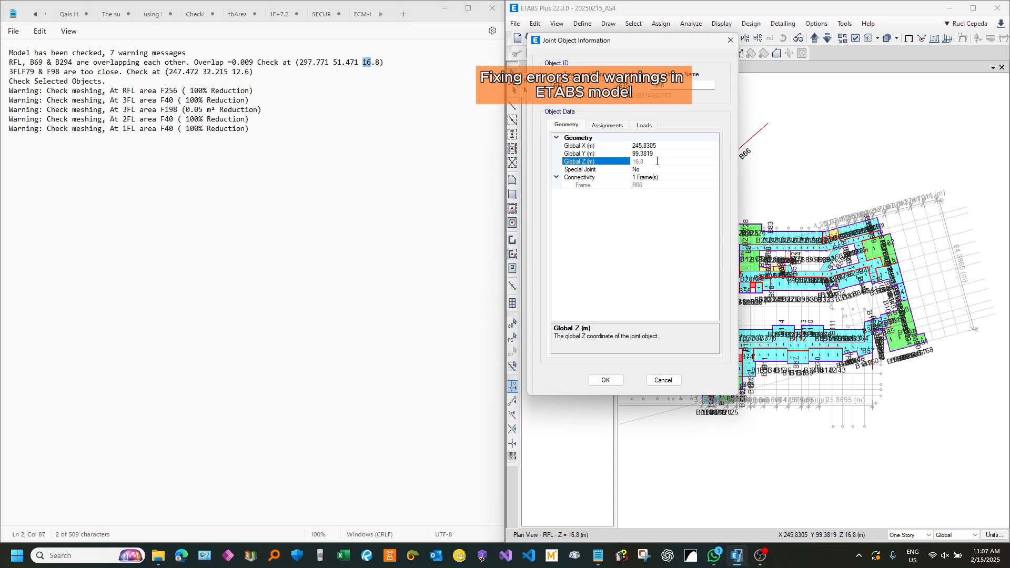
Step: Move the new beam's lower end joint to the warning location by setting Global X to 297.771 m and Global Y to 51.471 m
{"action": "left_click", "coordinate": [357, 64]}
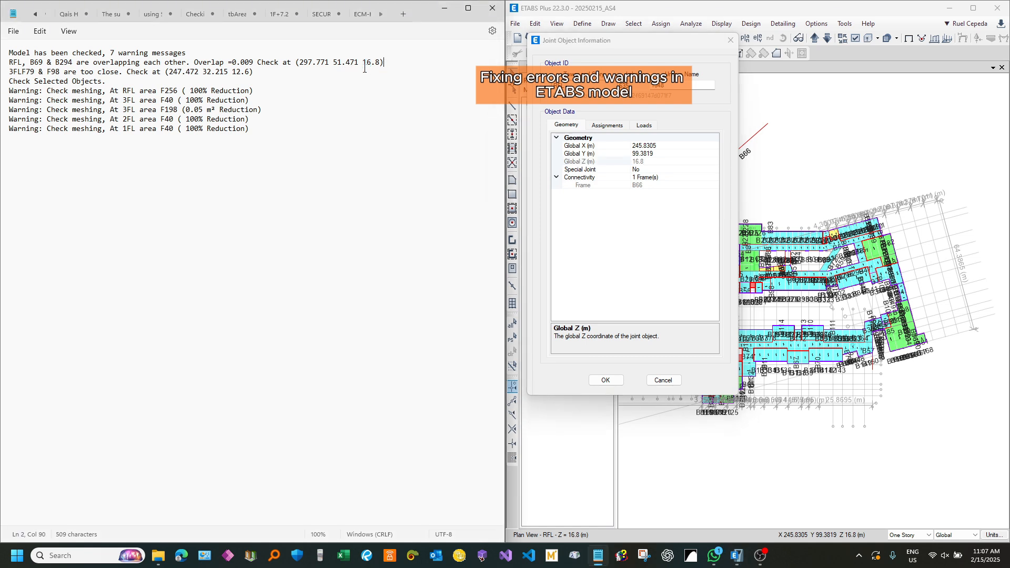
{"action": "left_click_drag", "start_coordinate": [377, 64], "coordinate": [304, 65]}
{"action": "left_click", "coordinate": [642, 147]}
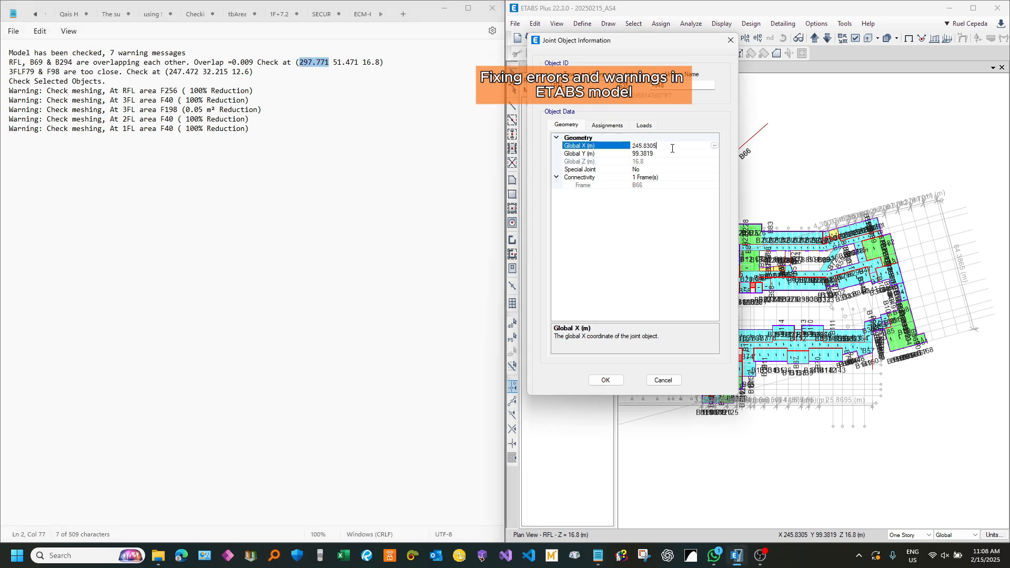
{"action": "type", "text": "297.771"}
{"action": "left_click_drag", "start_coordinate": [359, 63], "coordinate": [335, 64]}
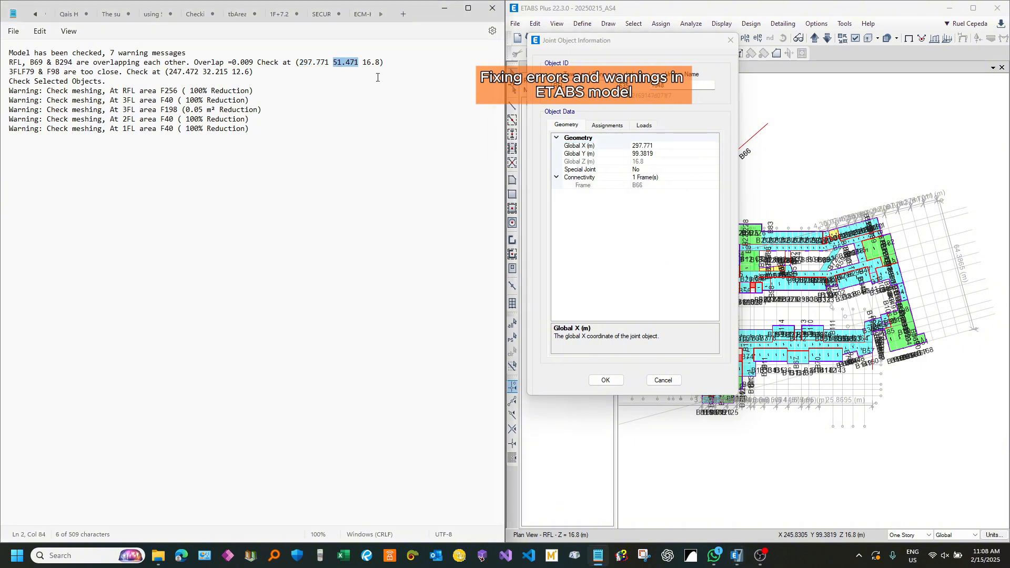
{"action": "left_click", "coordinate": [652, 153]}
{"action": "key", "text": "ctrl+v"}
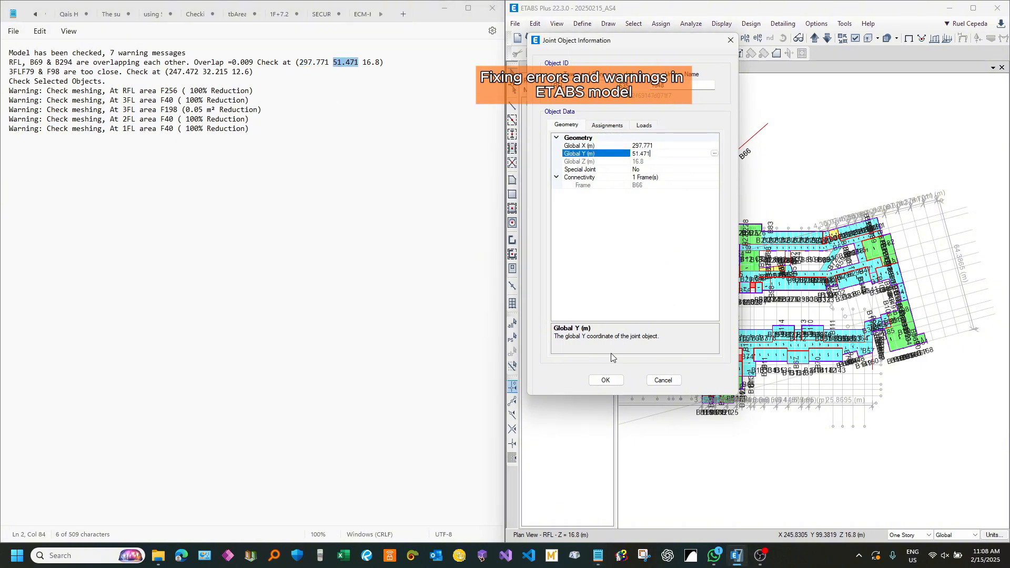
{"action": "left_click", "coordinate": [608, 381]}
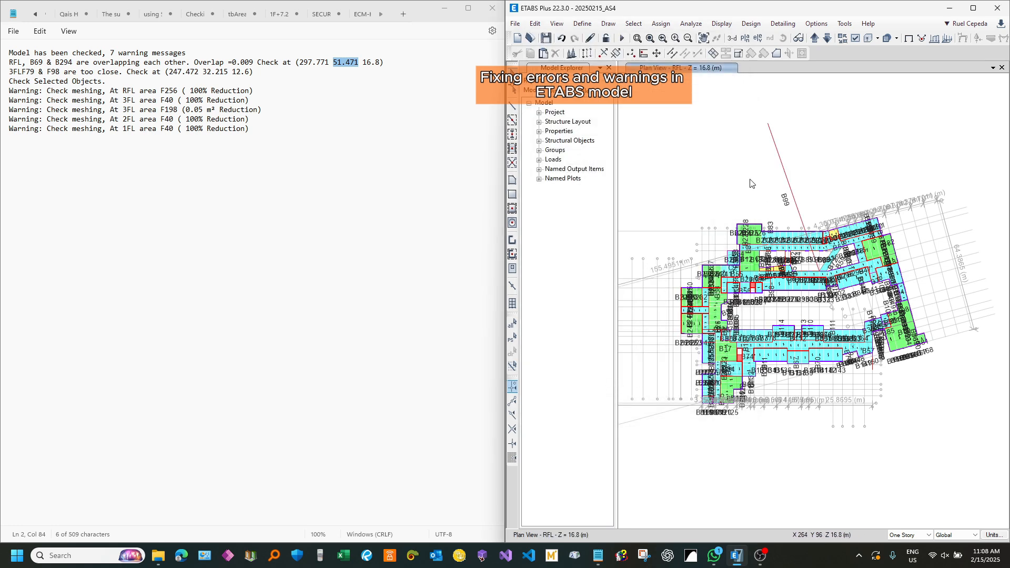
{"action": "scroll", "coordinate": [810, 263], "scroll_direction": "up", "scroll_amount": 3}
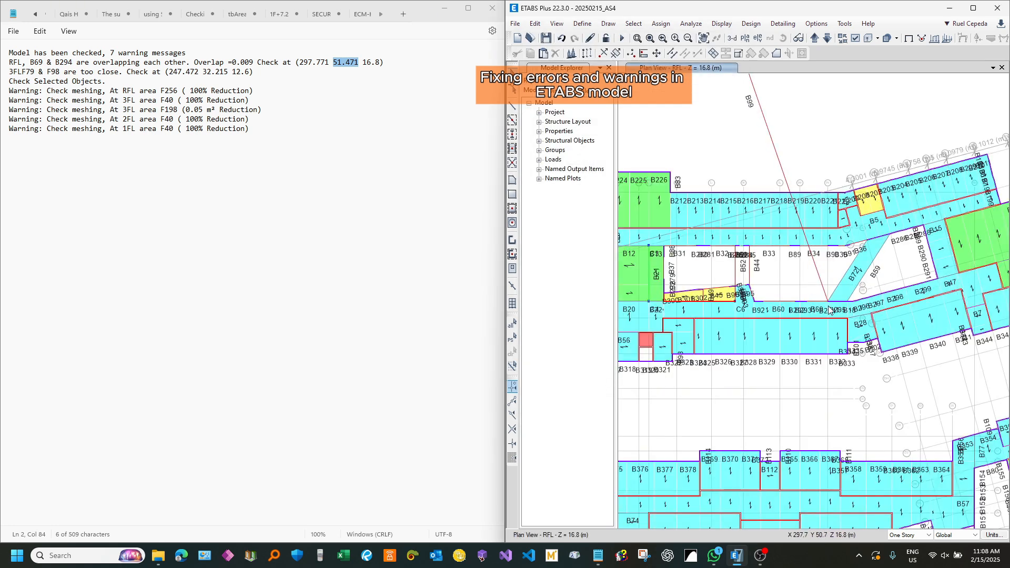
Step: Locate the warning point beside B294 on the RFL plan and delete the temporary diagonal beam that marks it
{"action": "scroll", "coordinate": [829, 309], "scroll_direction": "up", "scroll_amount": 4}
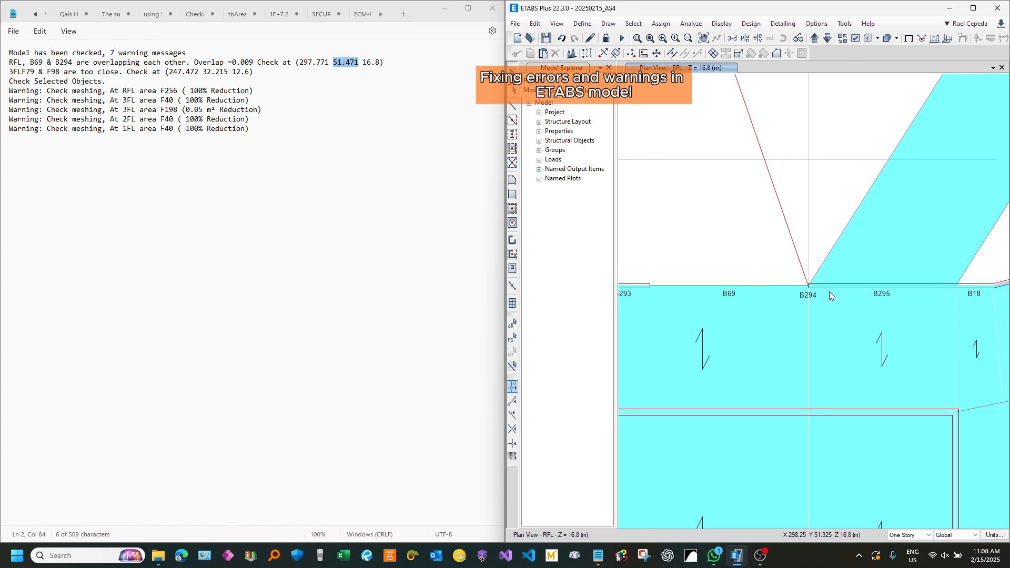
{"action": "scroll", "coordinate": [829, 292], "scroll_direction": "down", "scroll_amount": 3}
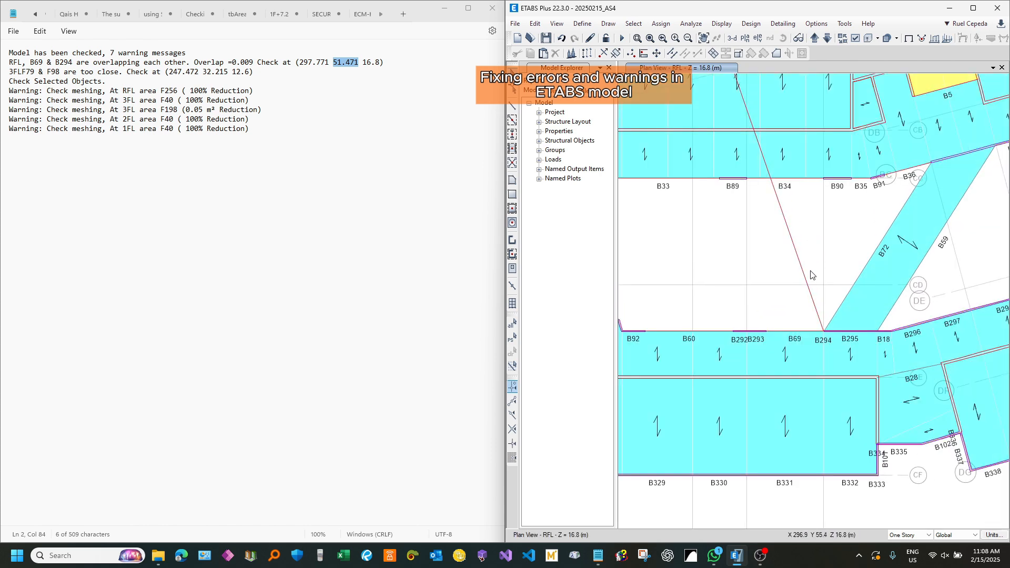
{"action": "scroll", "coordinate": [818, 313], "scroll_direction": "up", "scroll_amount": 2}
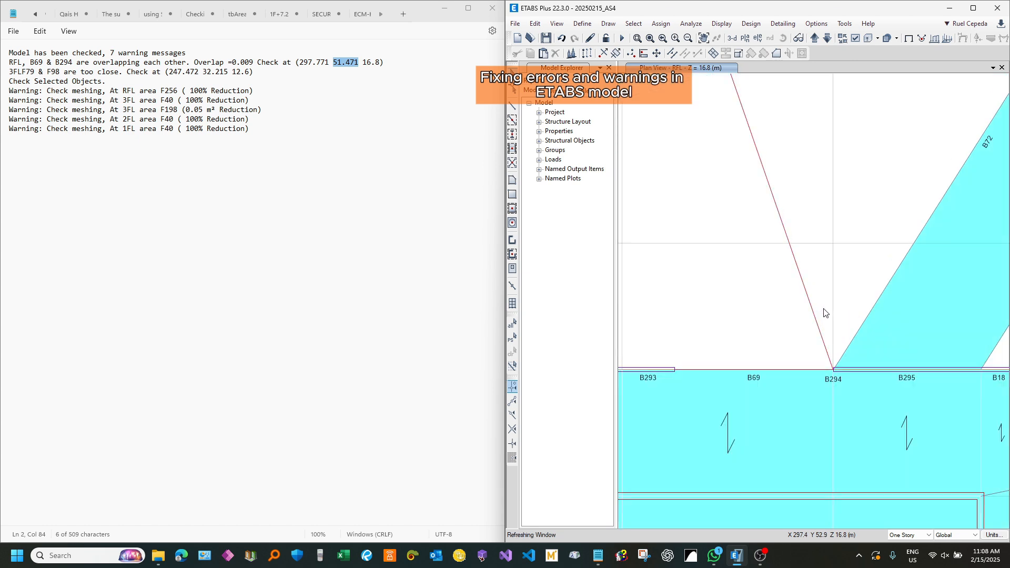
{"action": "left_click", "coordinate": [818, 311]}
{"action": "scroll", "coordinate": [783, 220], "scroll_direction": "up", "scroll_amount": 2}
{"action": "key", "text": "Delete"}
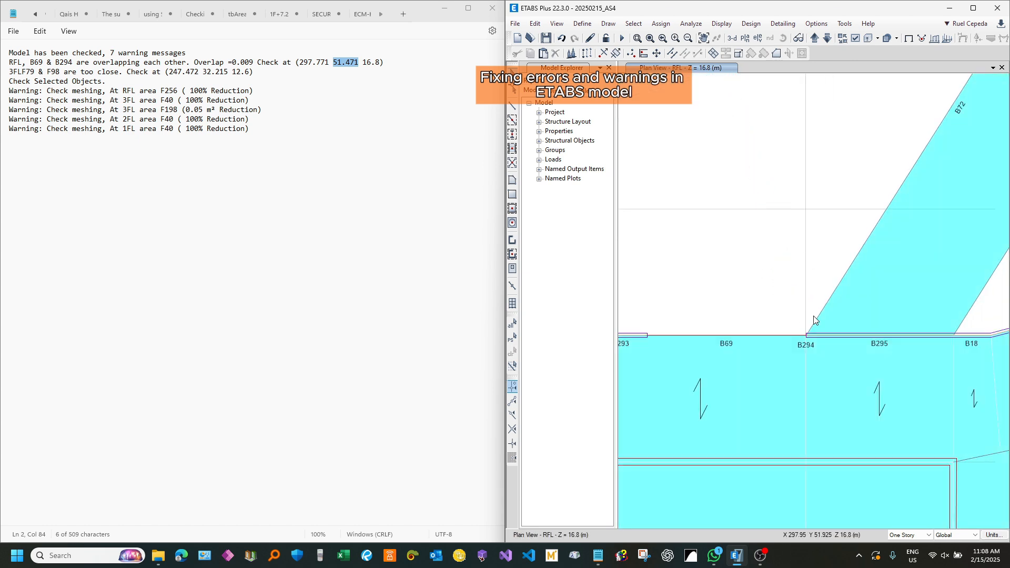
Step: Hide the grid systems GL1 and GRID15 and all grid lines in the RFL plan around the B69 and B294 overlap
{"action": "scroll", "coordinate": [799, 345], "scroll_direction": "up", "scroll_amount": 2}
{"action": "left_click", "coordinate": [822, 263]}
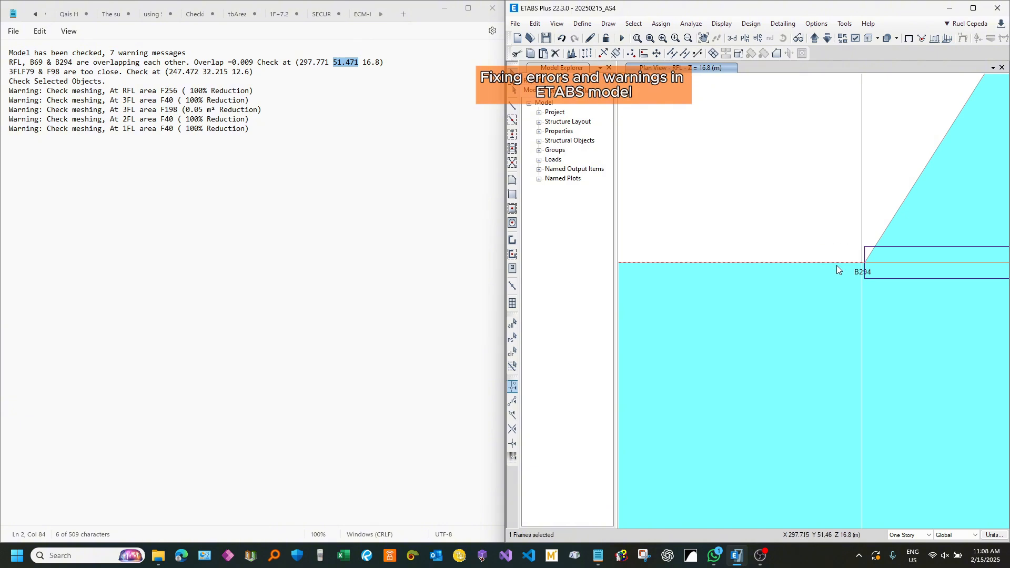
{"action": "middle_click_drag", "start_coordinate": [898, 269], "coordinate": [796, 253]}
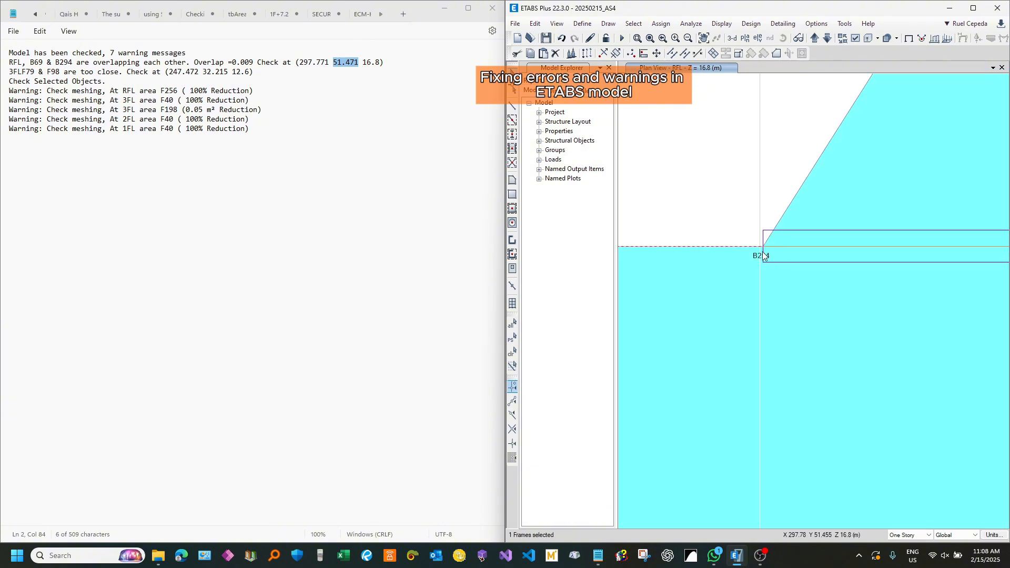
{"action": "key", "text": "F7"}
{"action": "left_click_drag", "start_coordinate": [570, 197], "coordinate": [571, 206]}
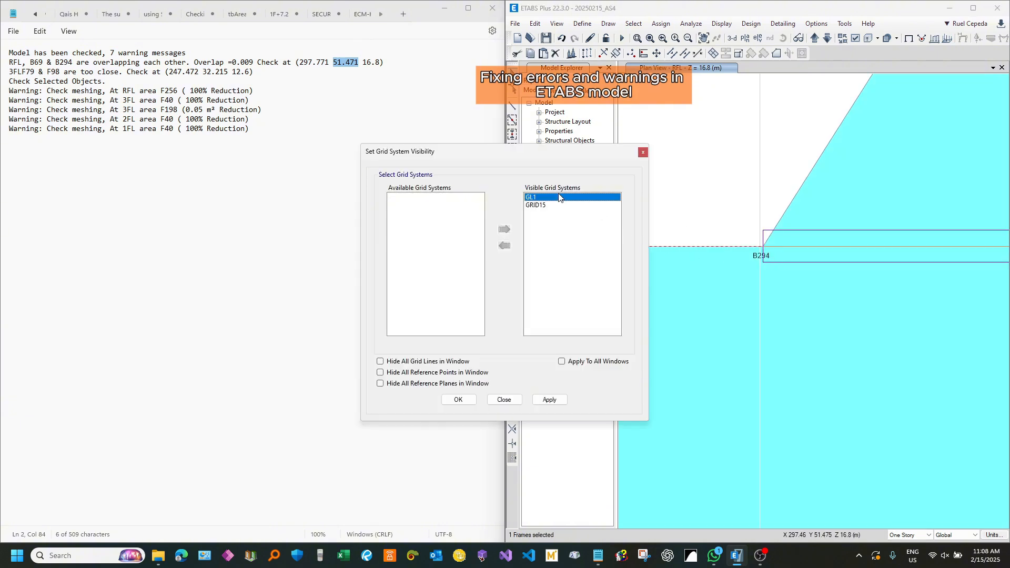
{"action": "left_click", "coordinate": [504, 246]}
{"action": "left_click", "coordinate": [435, 360]}
{"action": "left_click", "coordinate": [458, 400]}
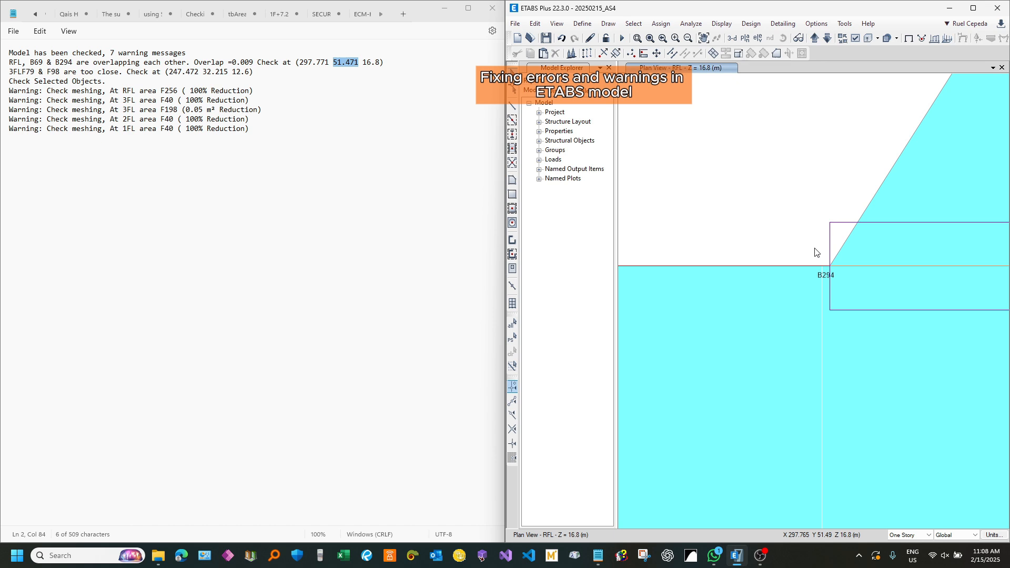
Step: Isolate beams B69 and B294 in the RFL plan and delete the short overlapping beam B294
{"action": "scroll", "coordinate": [885, 254], "scroll_direction": "down", "scroll_amount": 6}
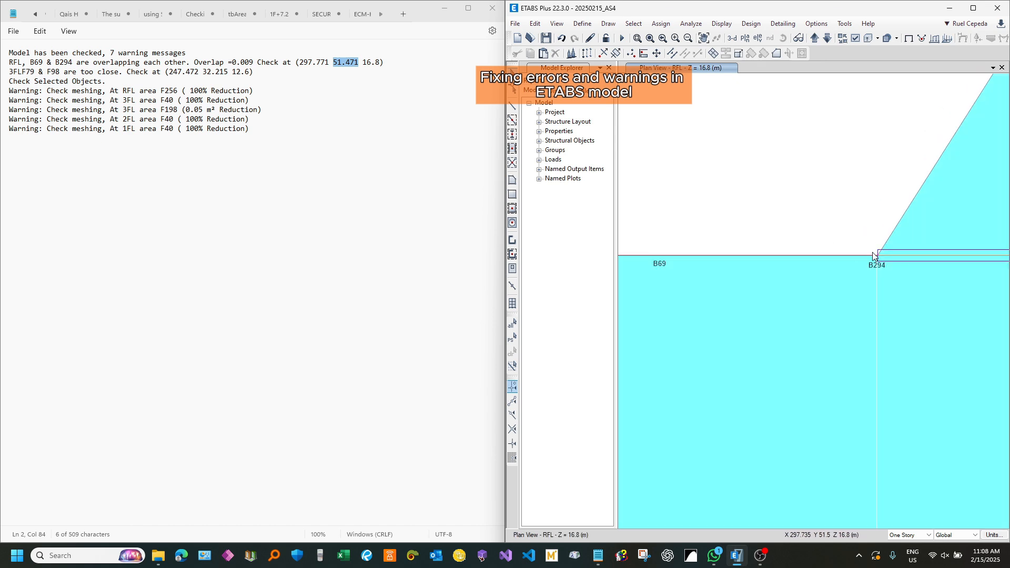
{"action": "left_click", "coordinate": [690, 256]}
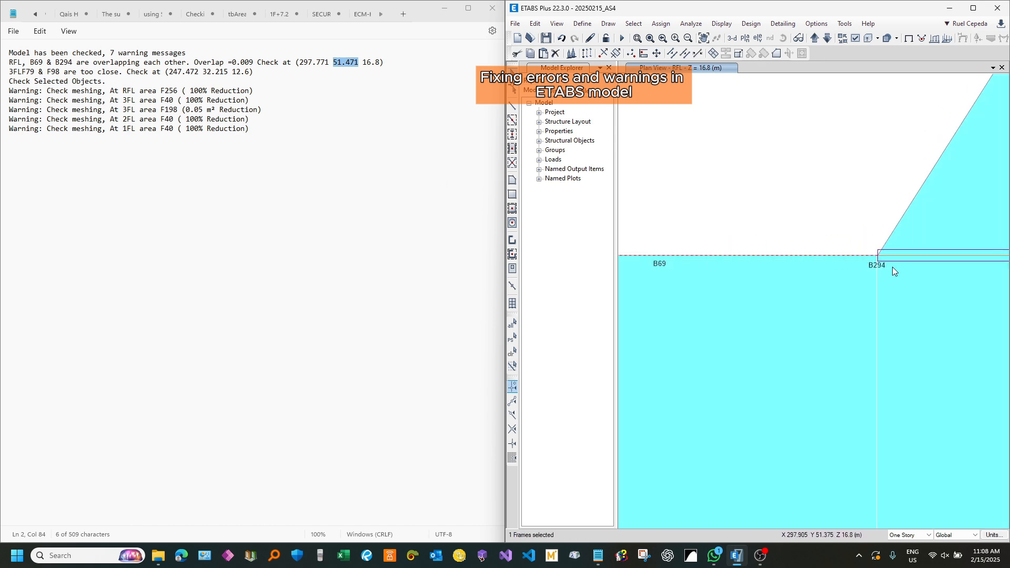
{"action": "scroll", "coordinate": [887, 251], "scroll_direction": "up", "scroll_amount": 3}
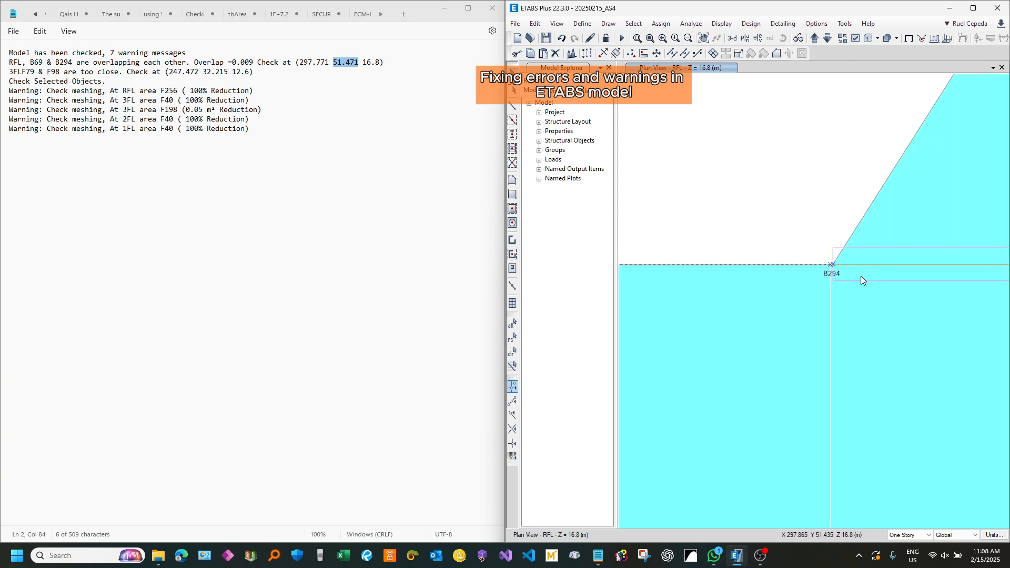
{"action": "key", "text": "ctrl+h"}
{"action": "scroll", "coordinate": [865, 273], "scroll_direction": "down", "scroll_amount": 3}
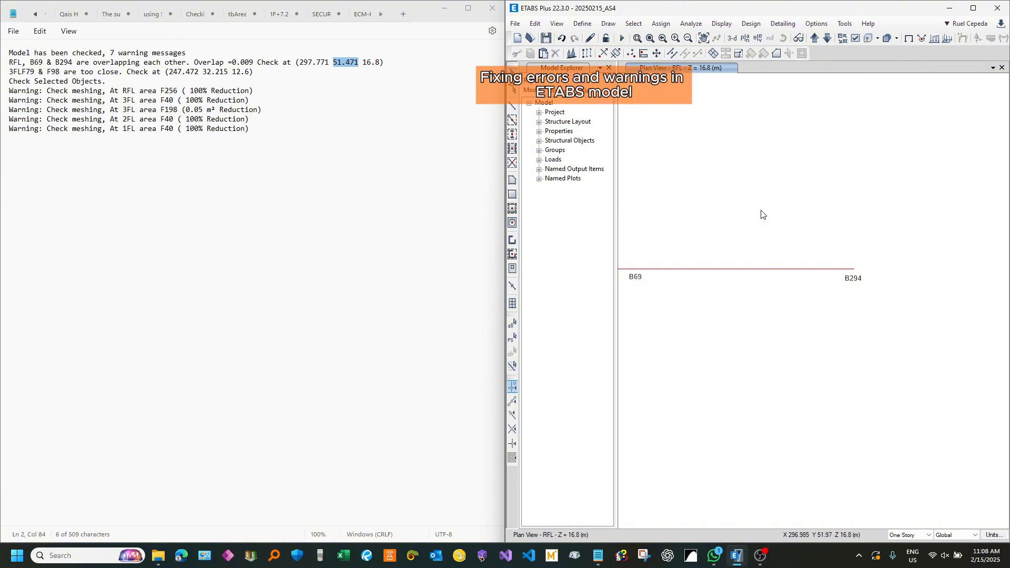
{"action": "left_click_drag", "start_coordinate": [761, 213], "coordinate": [886, 323]}
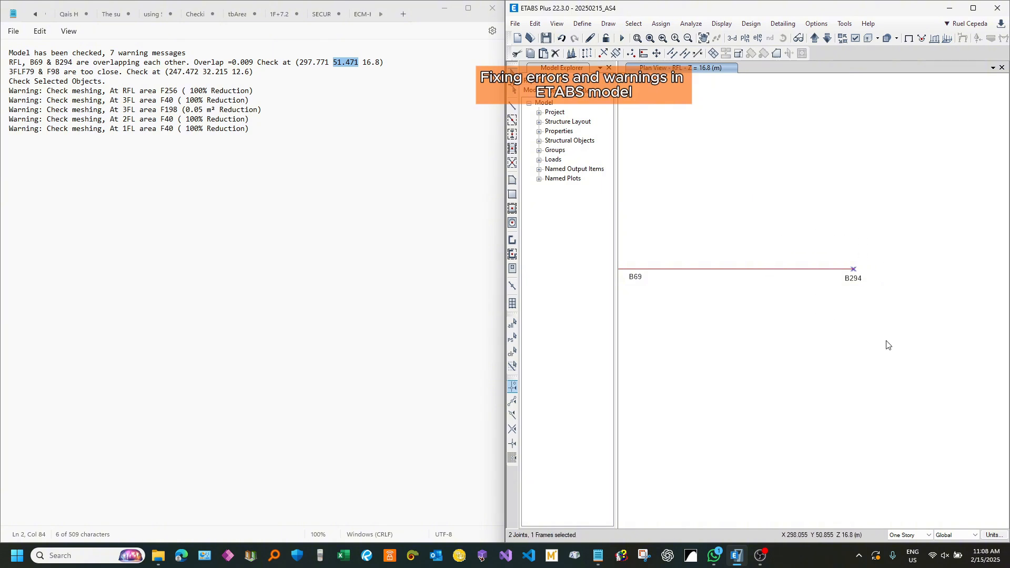
{"action": "key", "text": "Delete"}
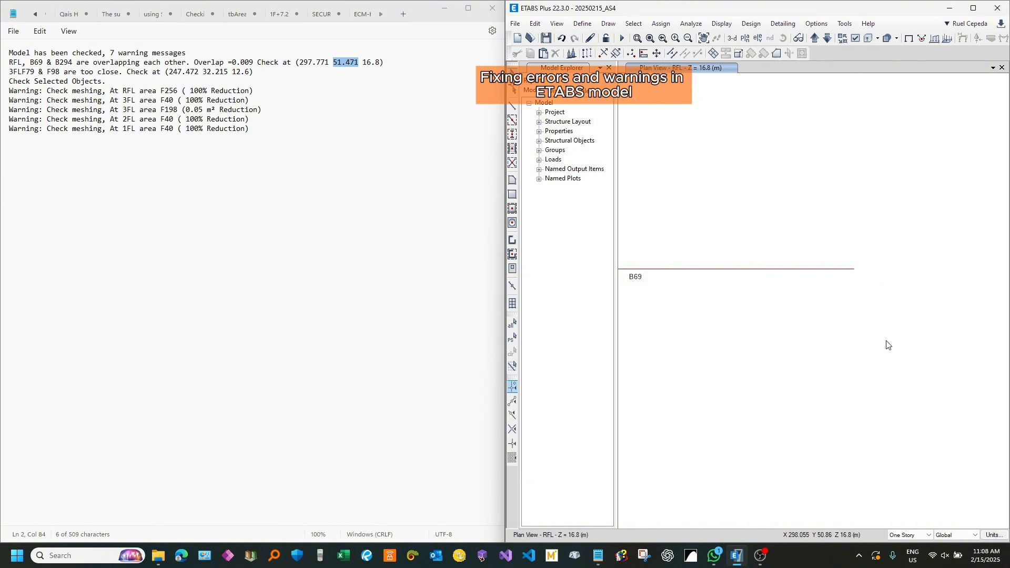
Step: Restore the full RFL plan and examine how the end of B69 meets the adjoining beam at the warning location
{"action": "scroll", "coordinate": [888, 316], "scroll_direction": "up", "scroll_amount": 5}
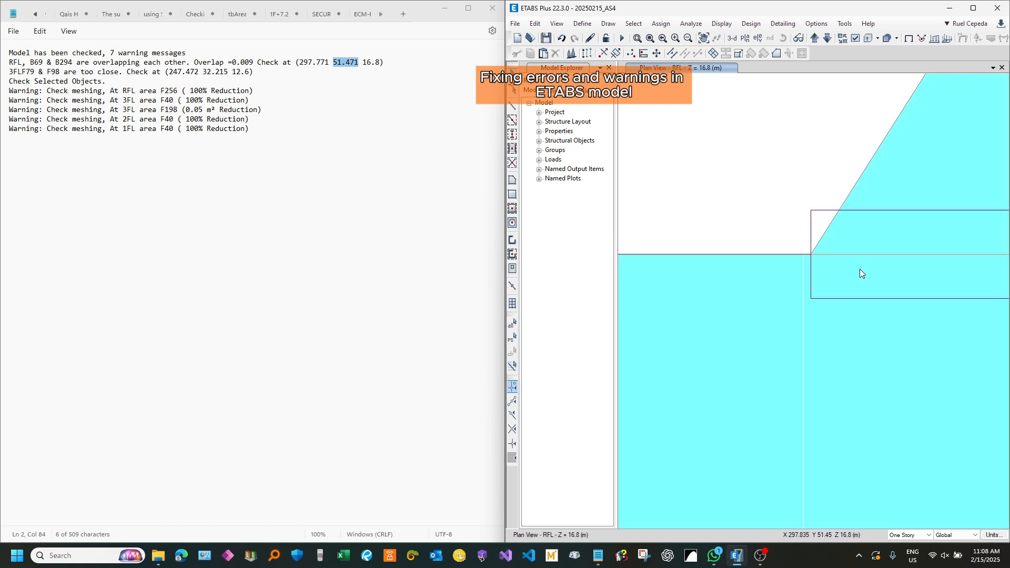
{"action": "left_click", "coordinate": [812, 256]}
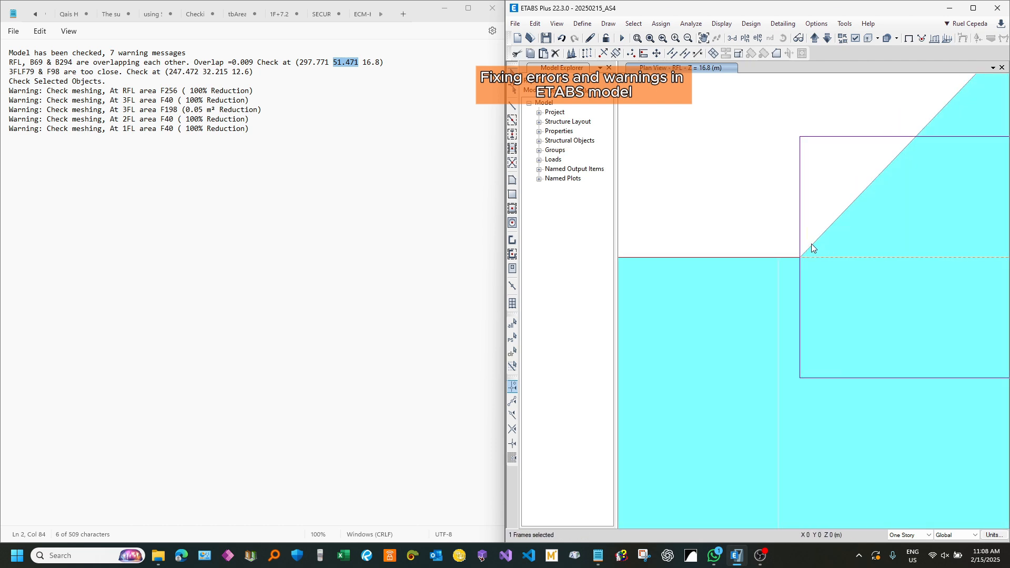
{"action": "key", "text": "Delete"}
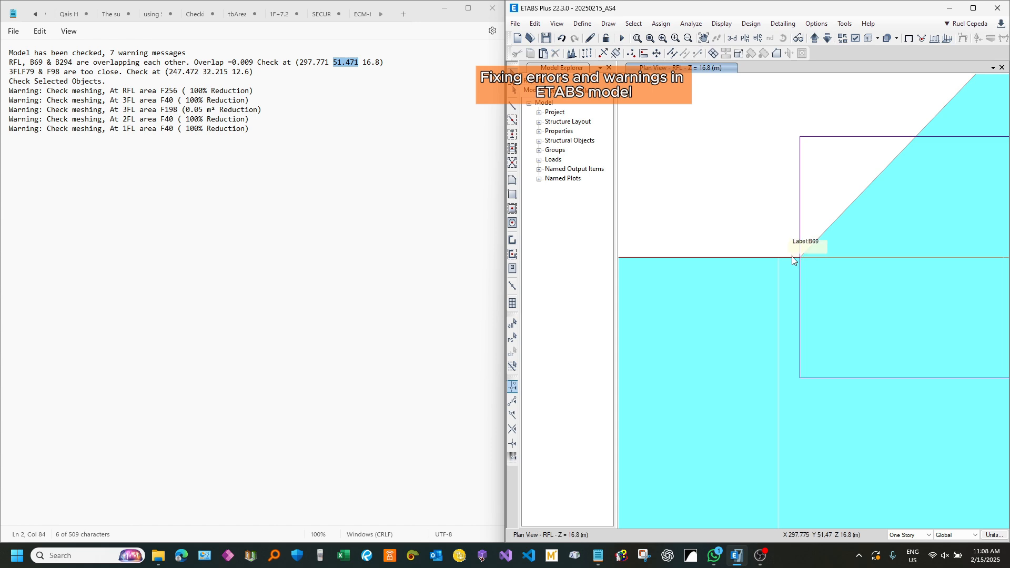
{"action": "scroll", "coordinate": [862, 230], "scroll_direction": "down", "scroll_amount": 2}
{"action": "scroll", "coordinate": [856, 242], "scroll_direction": "down", "scroll_amount": 5}
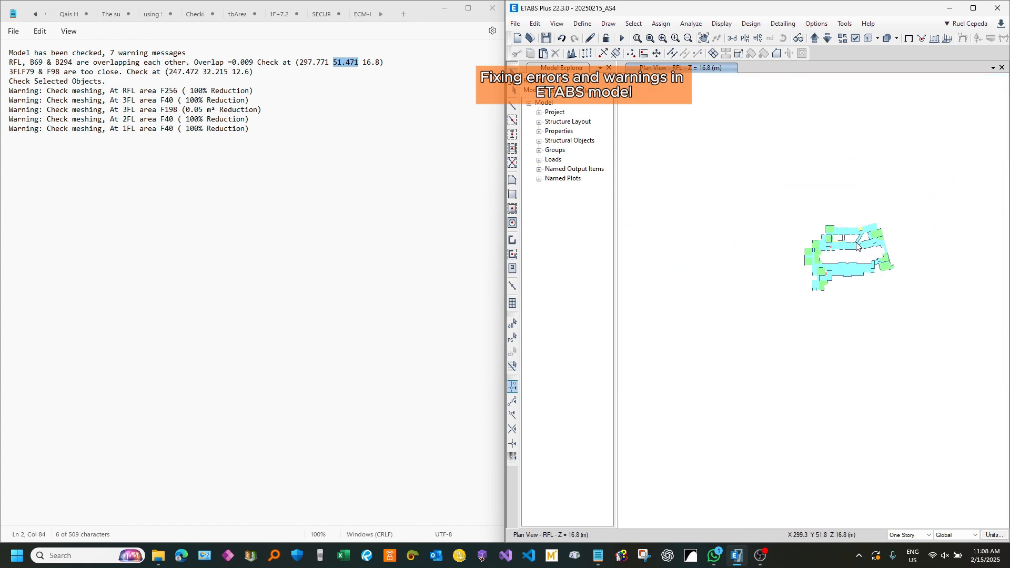
{"action": "scroll", "coordinate": [856, 241], "scroll_direction": "up", "scroll_amount": 8}
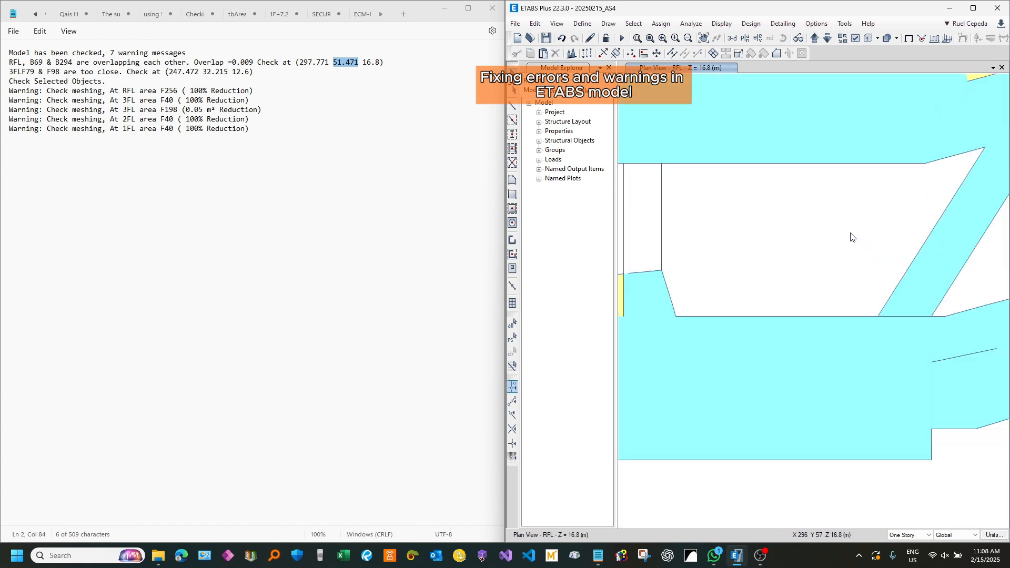
{"action": "scroll", "coordinate": [846, 246], "scroll_direction": "down", "scroll_amount": 3}
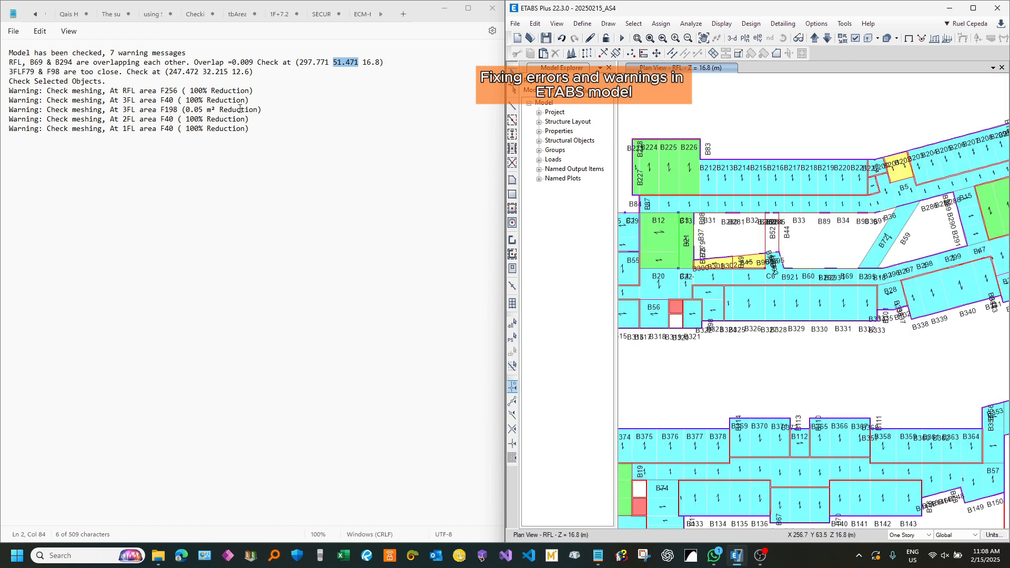
Step: Switch to Notepad, remove the B69 & B294 overlap warning line, and insert a space between 3FL and F79
{"action": "left_click", "coordinate": [262, 73]}
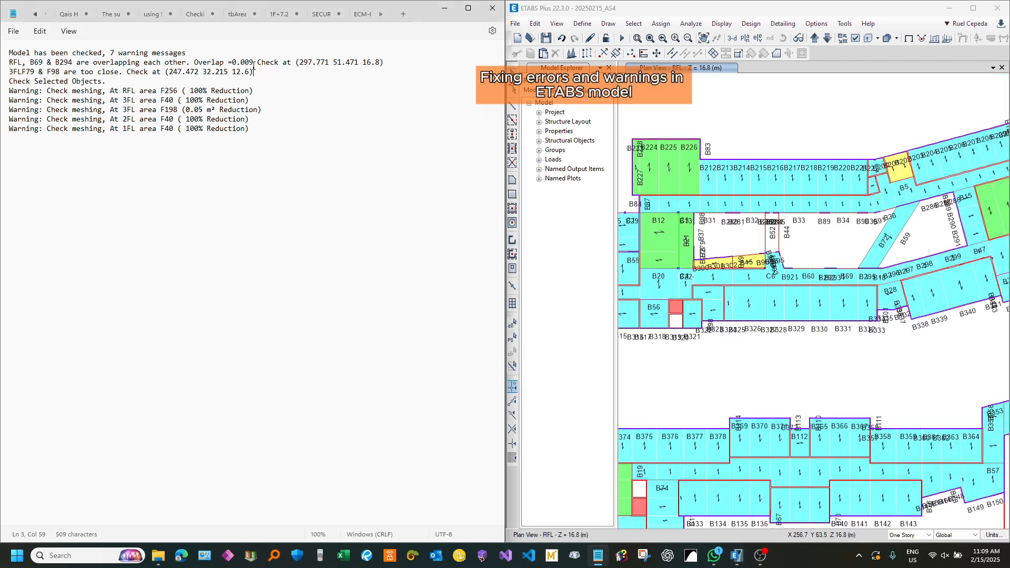
{"action": "left_click_drag", "start_coordinate": [390, 66], "coordinate": [2, 67]}
{"action": "key", "text": "BackSpace"}
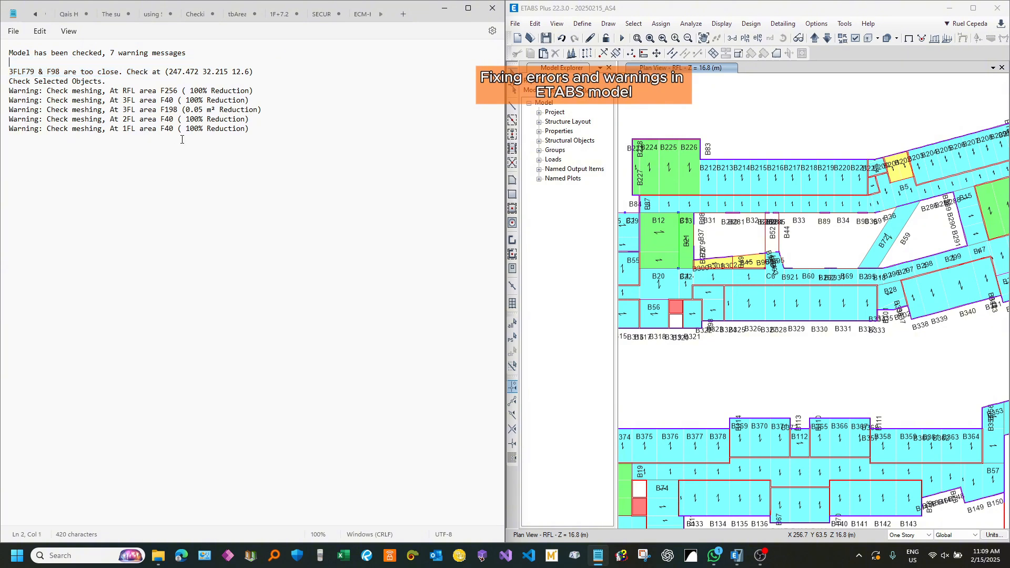
{"action": "key", "text": "BackSpace"}
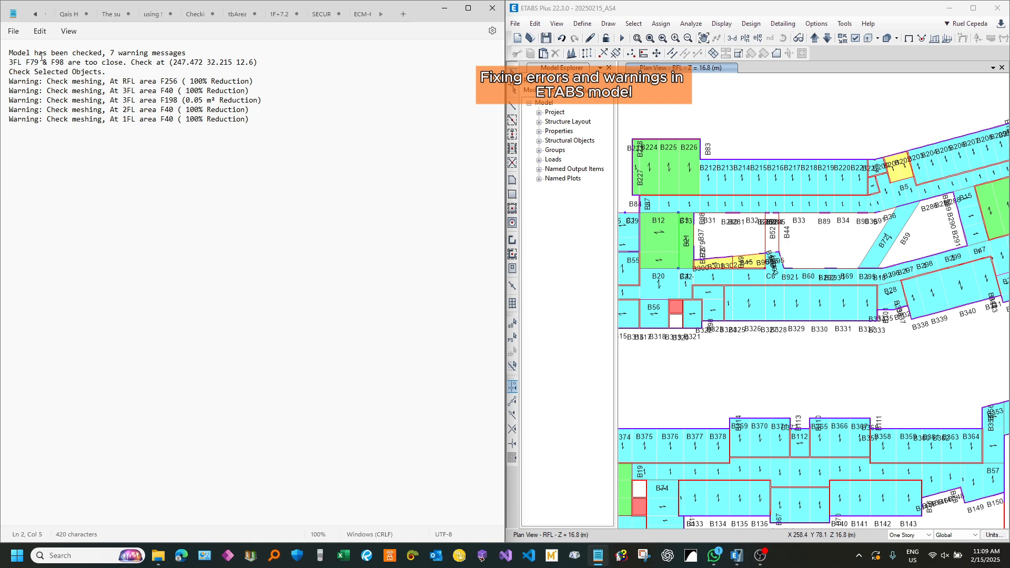
Step: Switch to ETABS and select shells F79 and F98 by shell label across all stories
{"action": "scroll", "coordinate": [746, 119], "scroll_direction": "down", "scroll_amount": 5}
{"action": "middle_click_drag", "start_coordinate": [703, 109], "coordinate": [732, 116]}
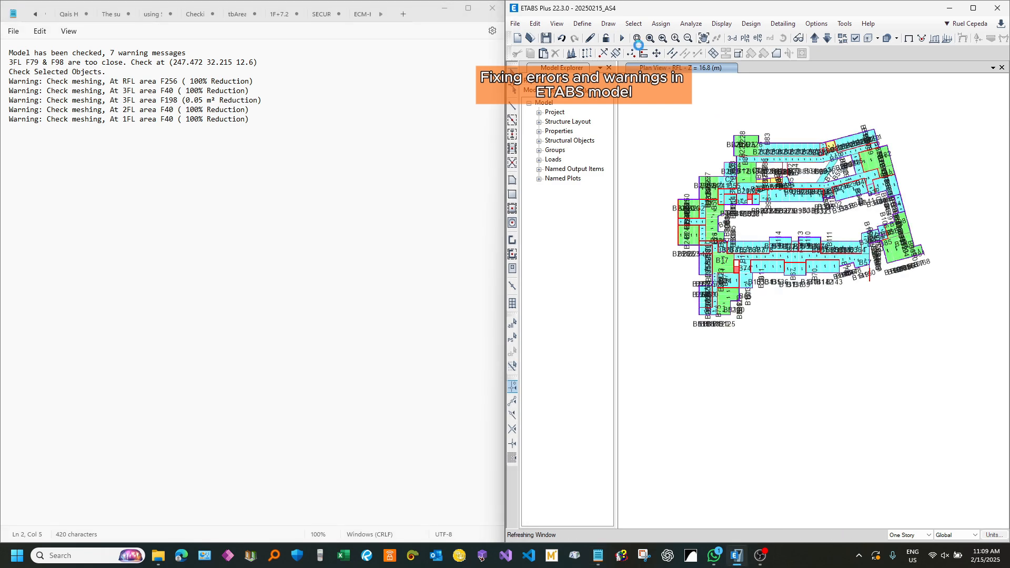
{"action": "left_click", "coordinate": [631, 24]}
{"action": "mouse_move", "coordinate": [677, 38]}
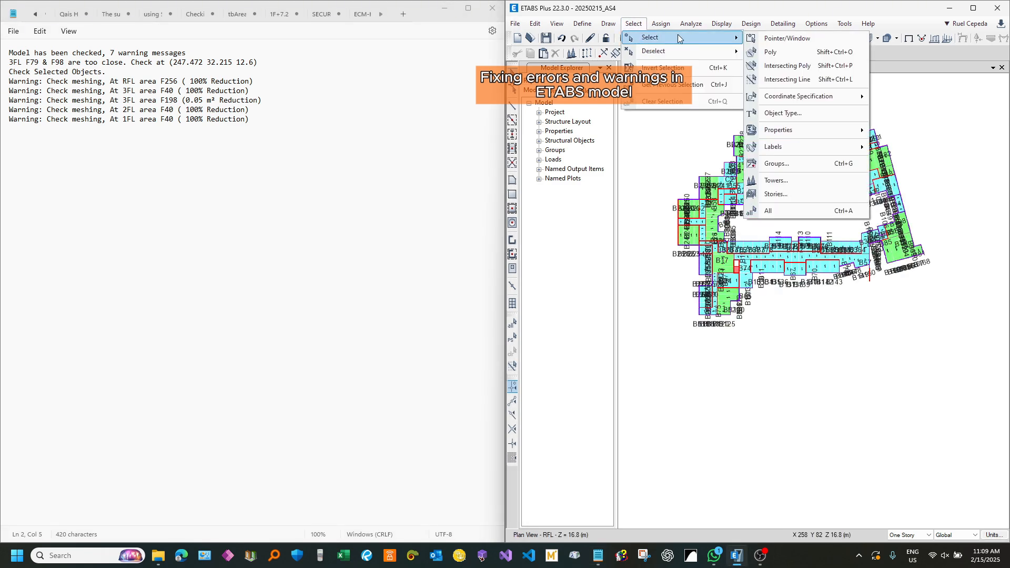
{"action": "mouse_move", "coordinate": [804, 149]}
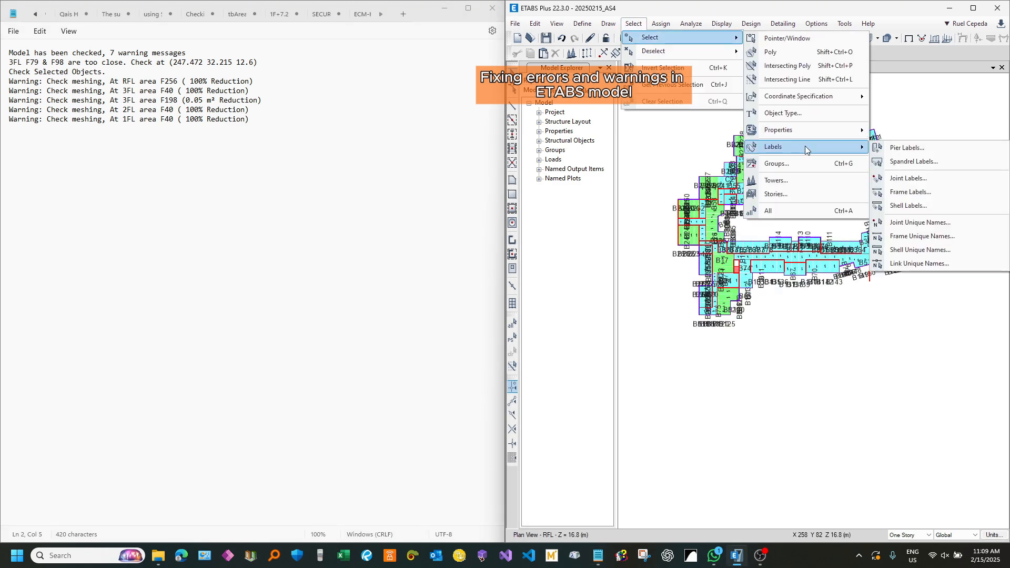
{"action": "left_click", "coordinate": [908, 206]}
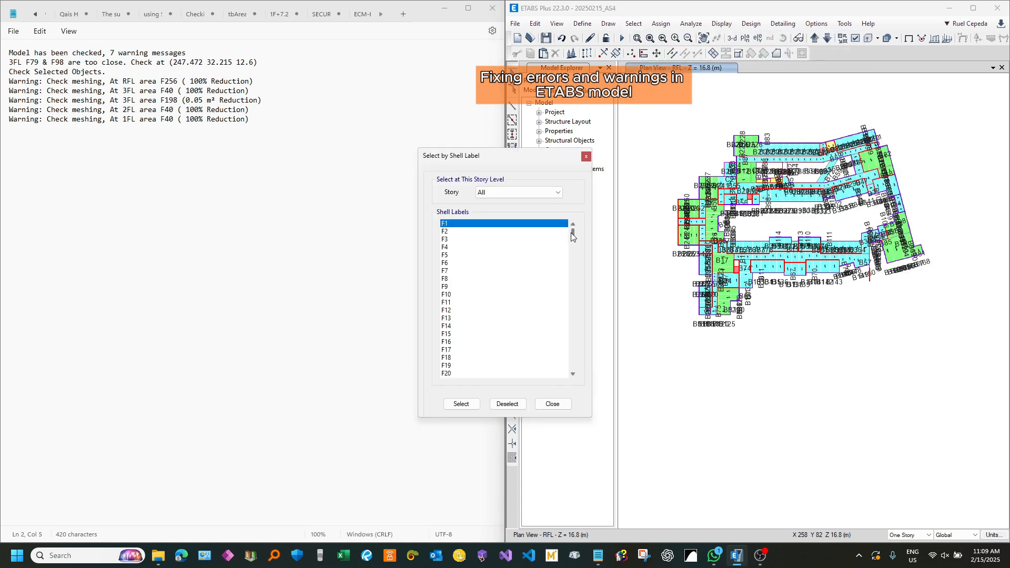
{"action": "mouse_move", "coordinate": [571, 234]}
{"action": "left_mouse_down"}
{"action": "mouse_move", "coordinate": [570, 338]}
{"action": "mouse_move", "coordinate": [569, 236]}
{"action": "mouse_move", "coordinate": [569, 247]}
{"action": "left_mouse_up"}
{"action": "scroll", "coordinate": [509, 257], "scroll_direction": "up", "scroll_amount": 7}
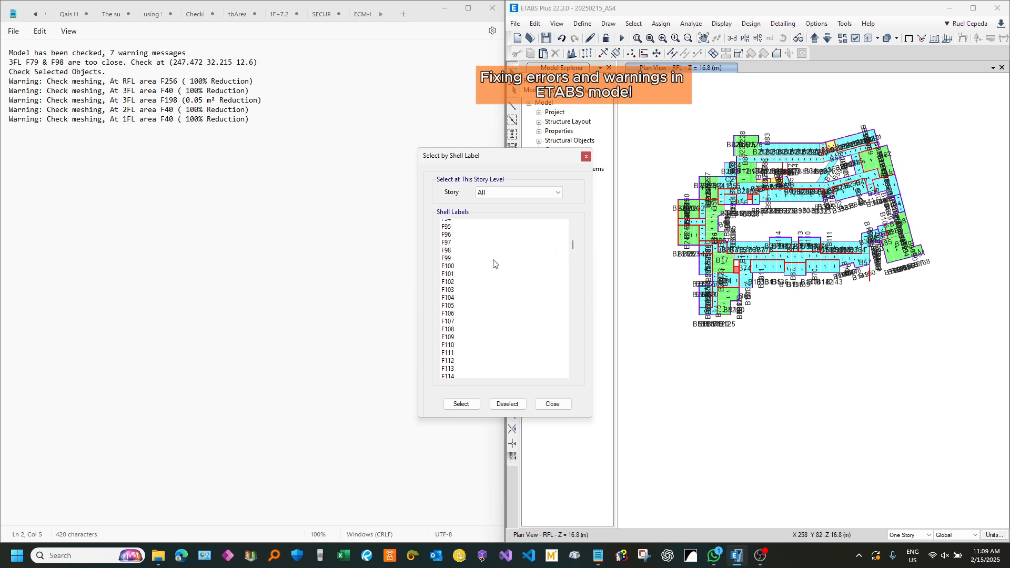
{"action": "left_click", "coordinate": [457, 247]}
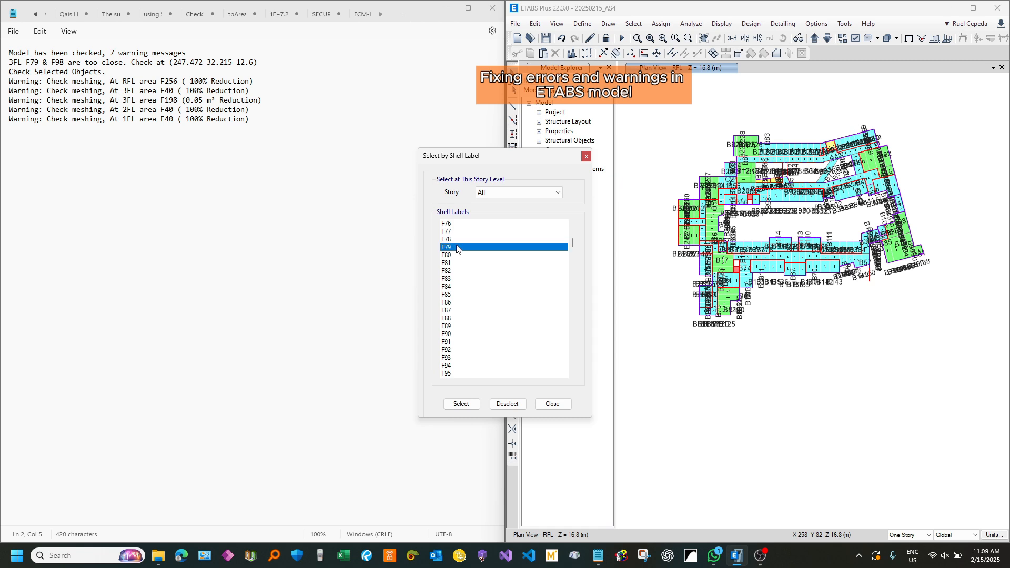
{"action": "left_click", "coordinate": [461, 404]}
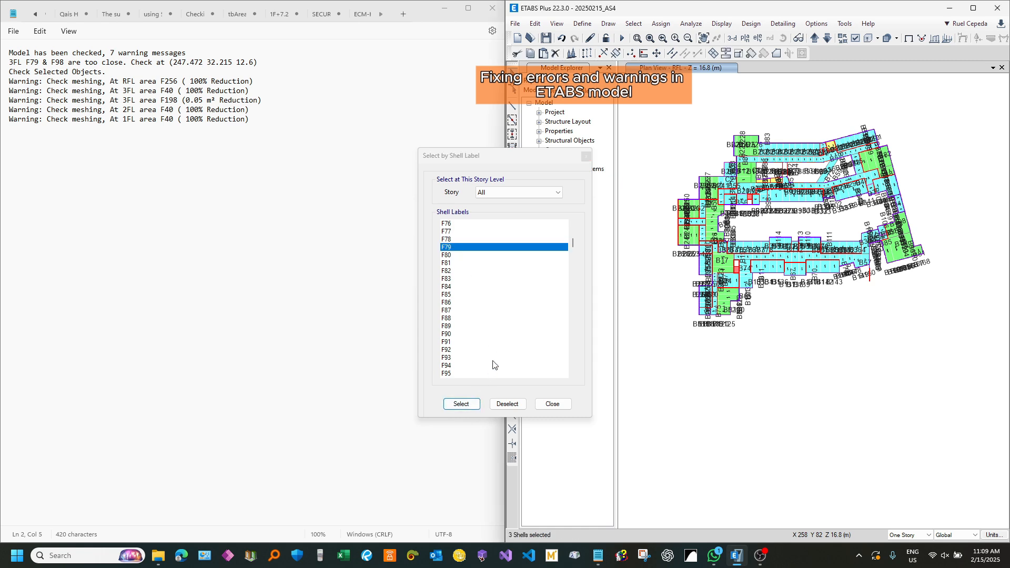
{"action": "scroll", "coordinate": [507, 324], "scroll_direction": "down", "scroll_amount": 3}
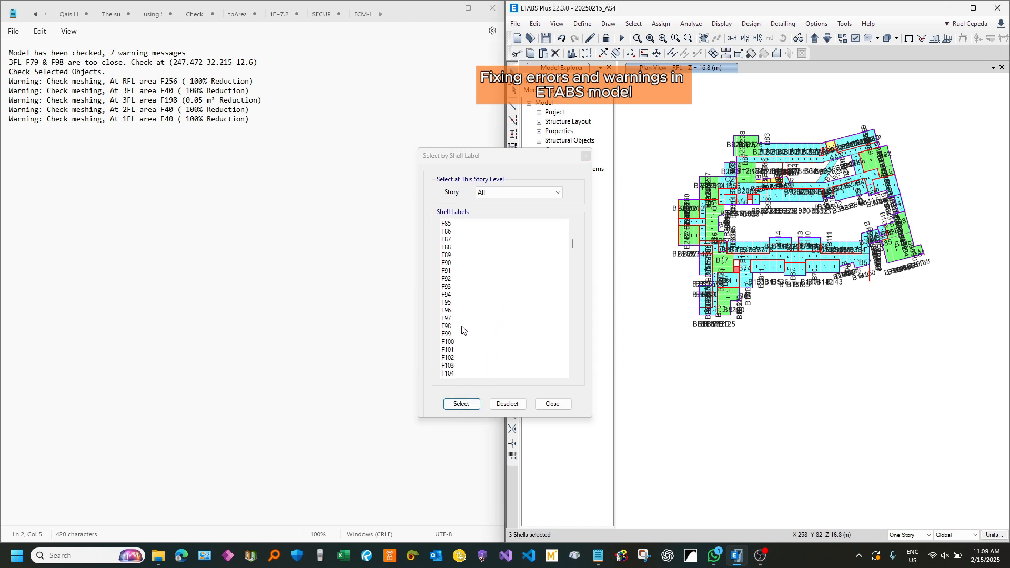
{"action": "left_click", "coordinate": [460, 326]}
{"action": "left_click", "coordinate": [461, 404]}
Step: Change the plan view to story 3FL and show only the selected shells F79 and F98
{"action": "middle_click_drag", "start_coordinate": [813, 332], "coordinate": [819, 350]}
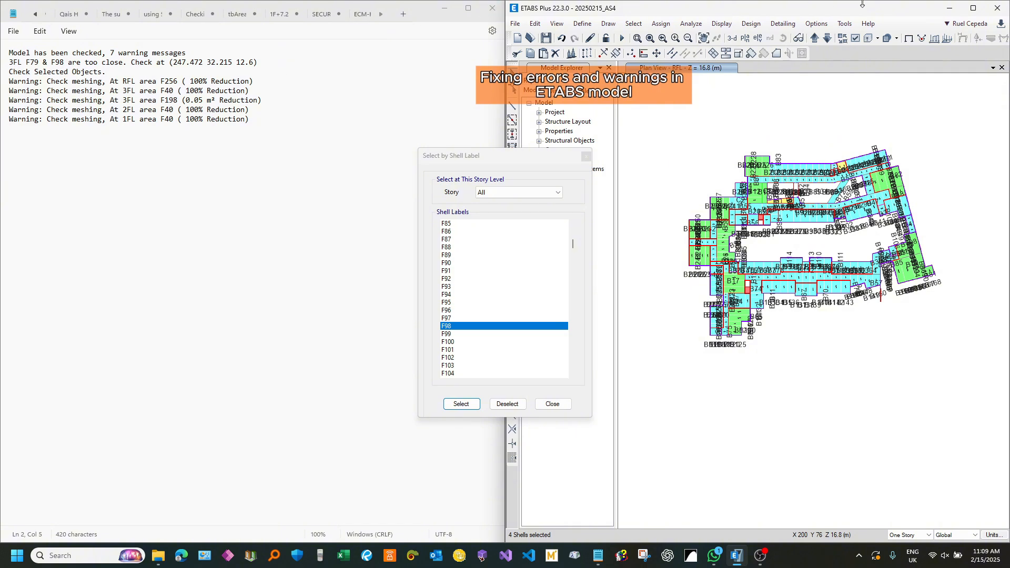
{"action": "left_click", "coordinate": [827, 38]}
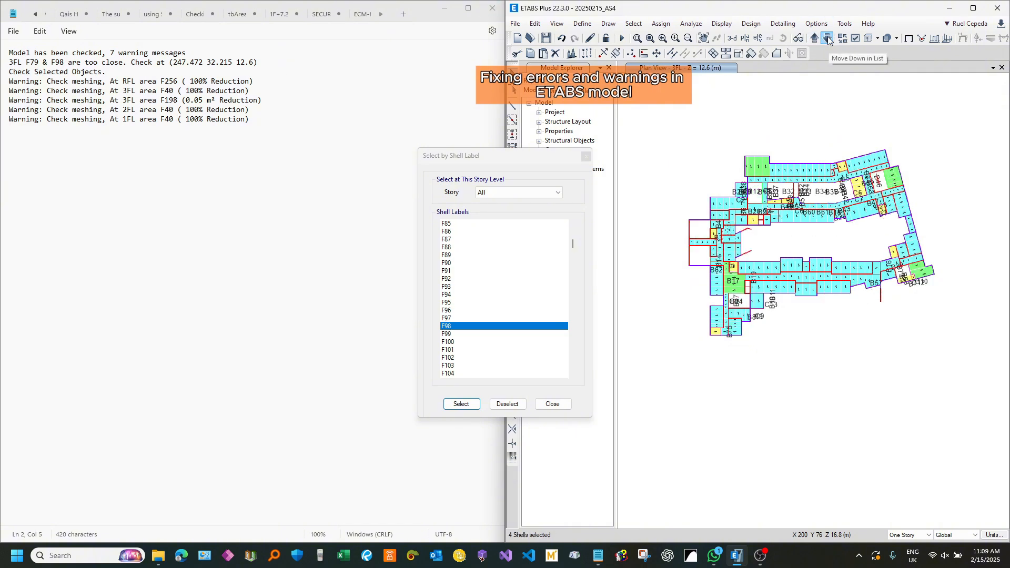
{"action": "key", "text": "ctrl+h"}
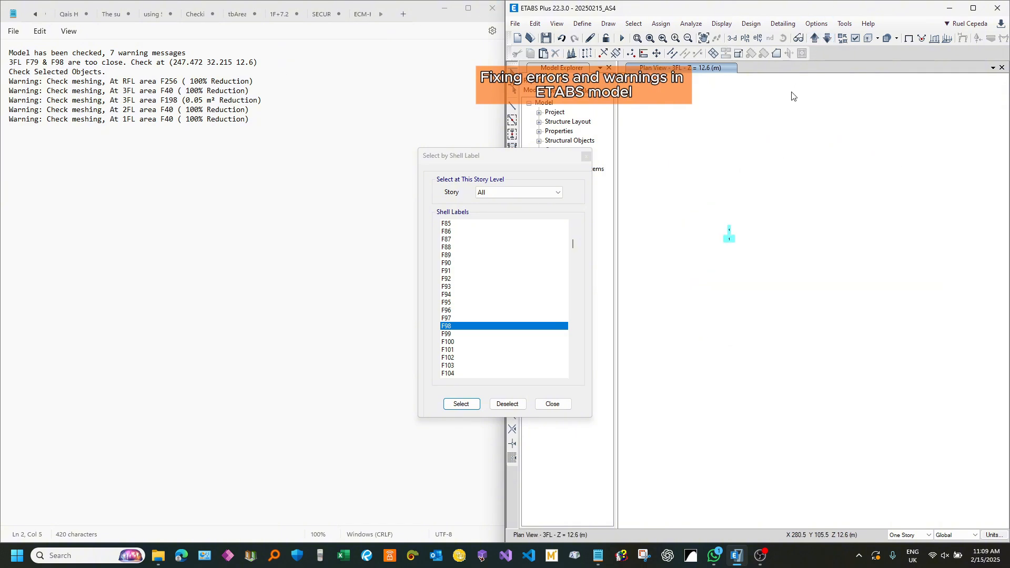
{"action": "scroll", "coordinate": [723, 232], "scroll_direction": "up", "scroll_amount": 5}
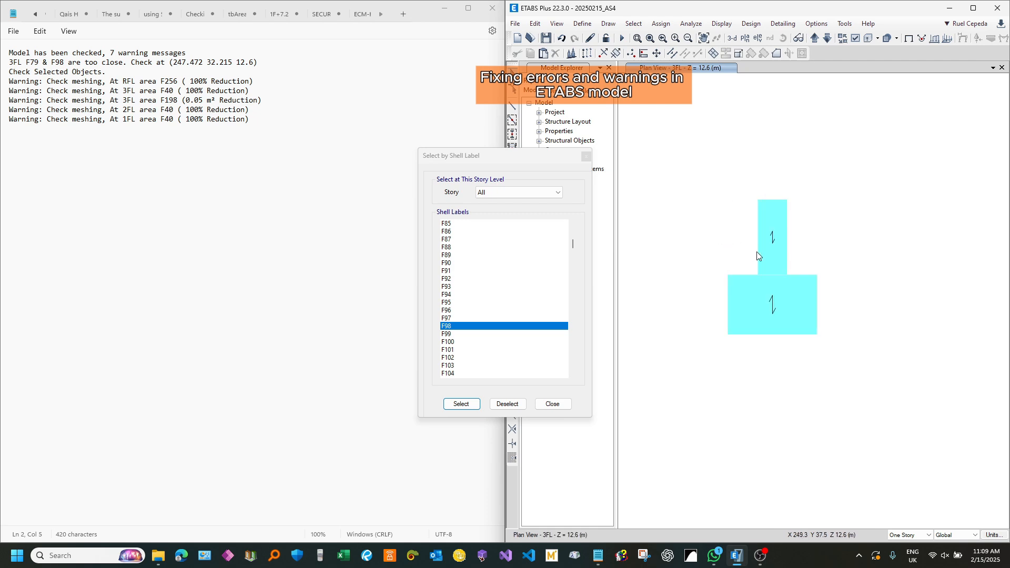
Step: Turn on shell labels in the 3FL plan's object assignment view options and apply the change
{"action": "scroll", "coordinate": [757, 256], "scroll_direction": "up", "scroll_amount": 4}
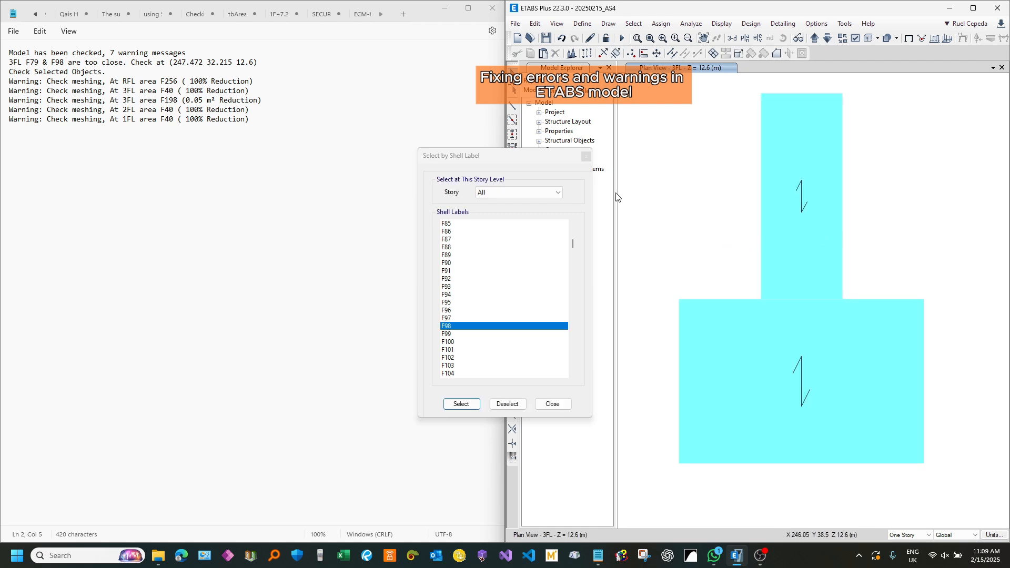
{"action": "left_click", "coordinate": [855, 38]}
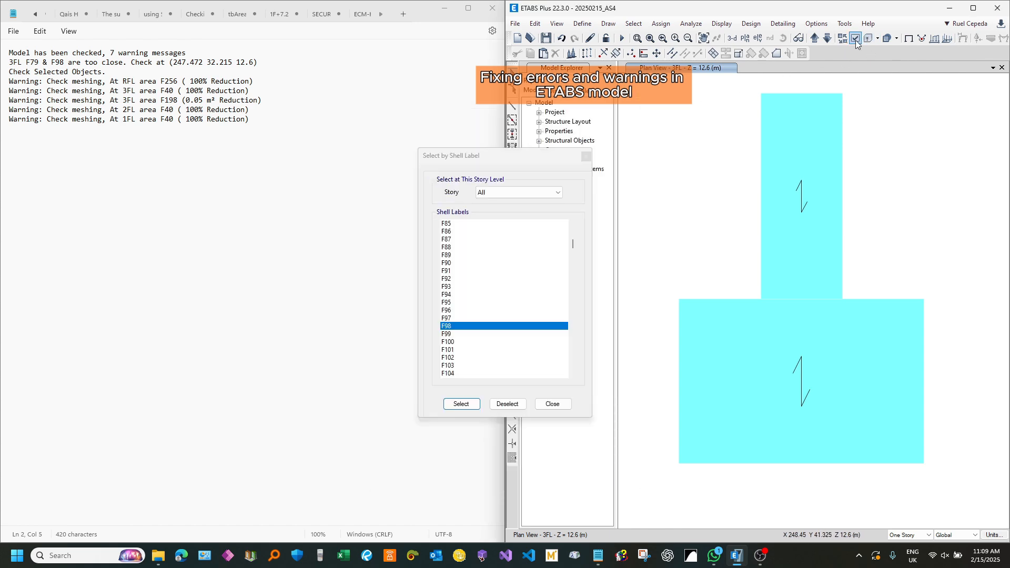
{"action": "left_click", "coordinate": [855, 38]}
{"action": "left_click", "coordinate": [449, 114]}
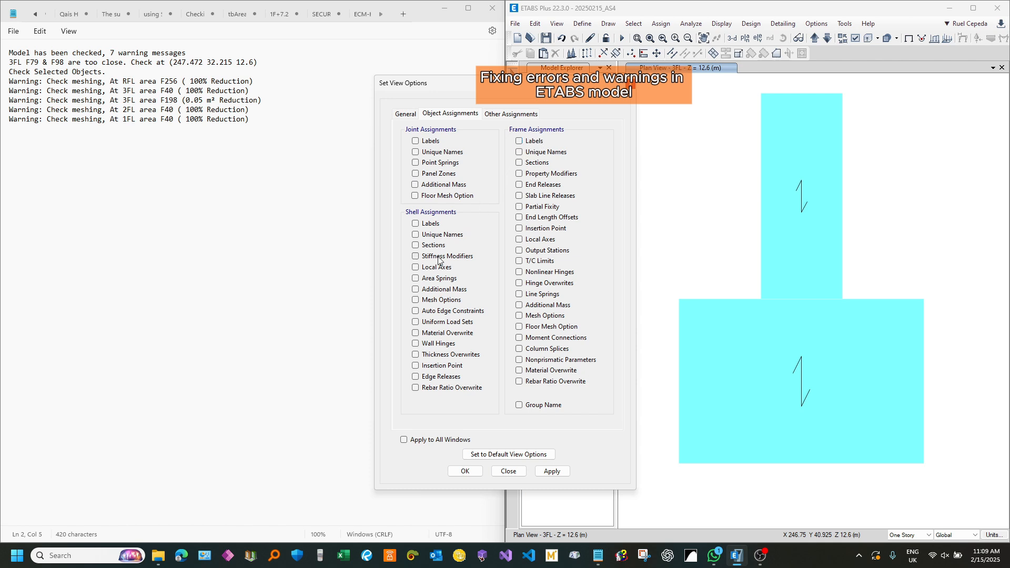
{"action": "left_click", "coordinate": [551, 471]}
{"action": "left_click", "coordinate": [508, 470]}
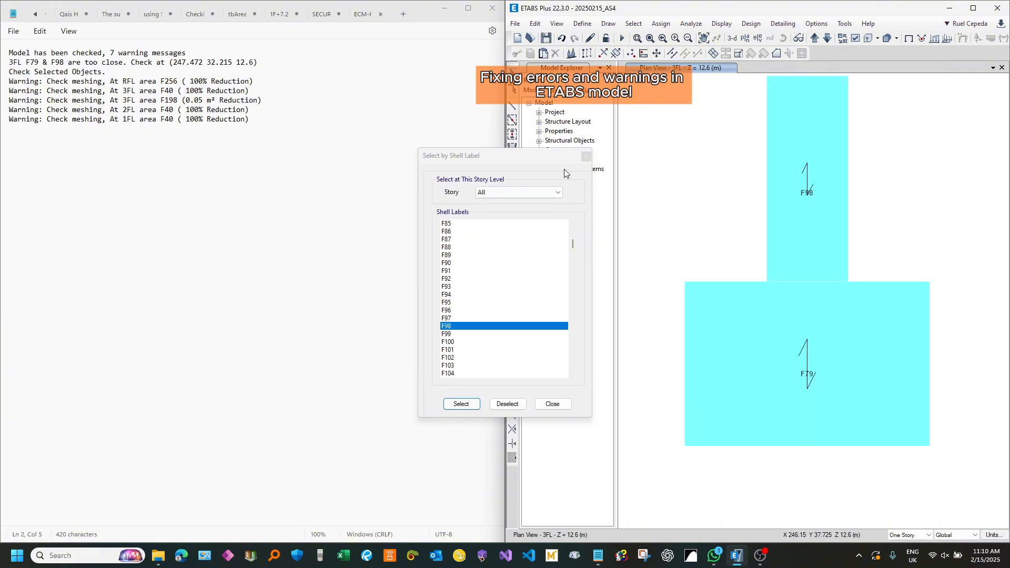
Step: Close the shell label selection, restore all objects on the 3FL plan, and inspect the boundary between F79 and F98
{"action": "left_click", "coordinate": [586, 160]}
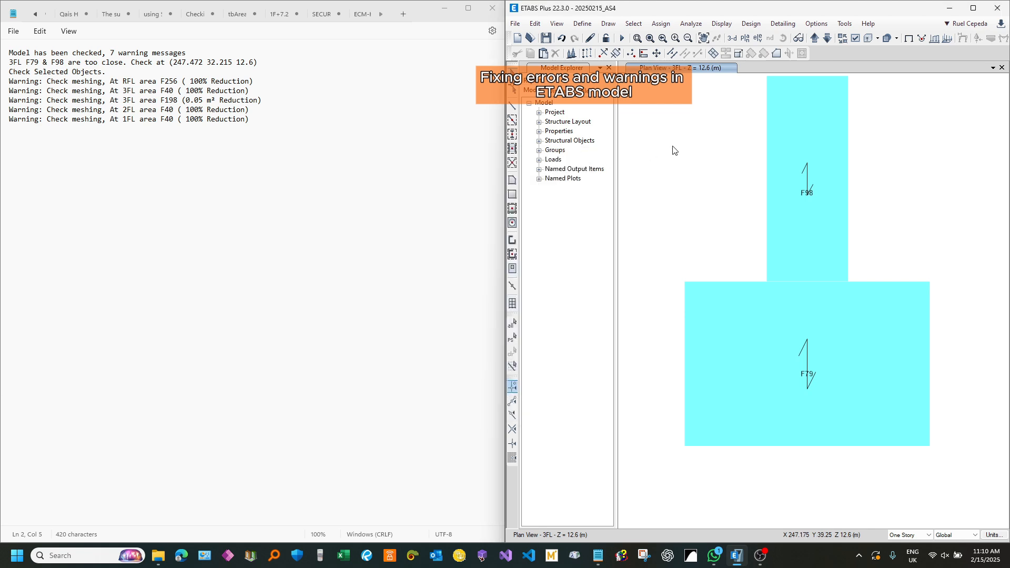
{"action": "mouse_move", "coordinate": [695, 284]}
{"action": "key", "text": "ctrl+shift+h"}
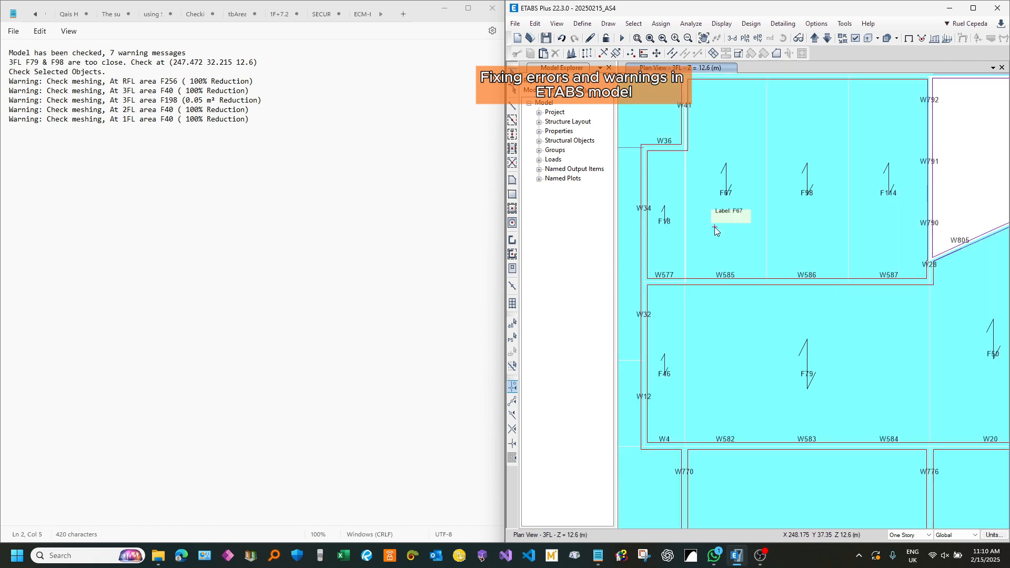
{"action": "scroll", "coordinate": [810, 280], "scroll_direction": "up", "scroll_amount": 3}
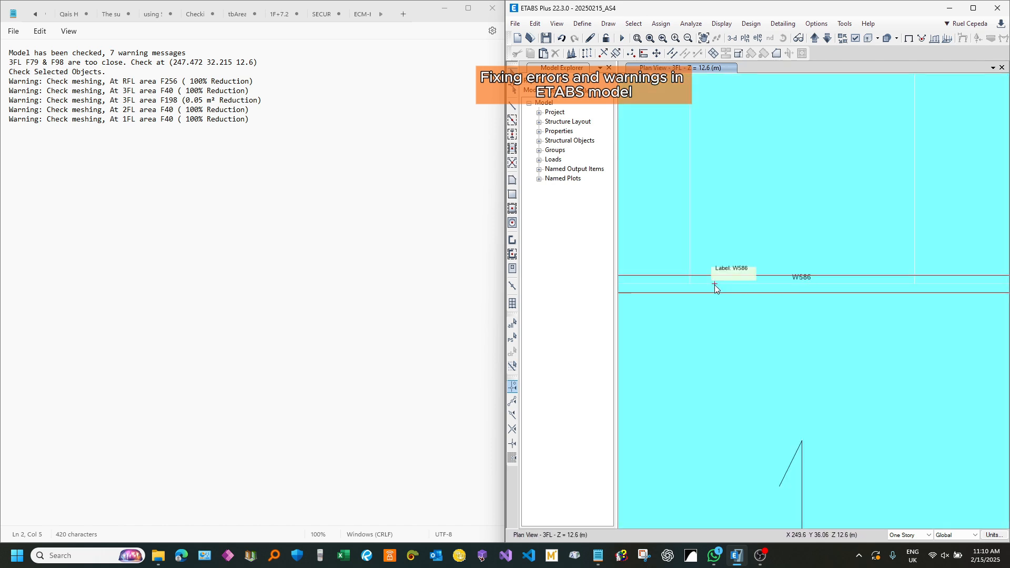
{"action": "scroll", "coordinate": [690, 283], "scroll_direction": "up", "scroll_amount": 5}
{"action": "scroll", "coordinate": [735, 214], "scroll_direction": "down", "scroll_amount": 6}
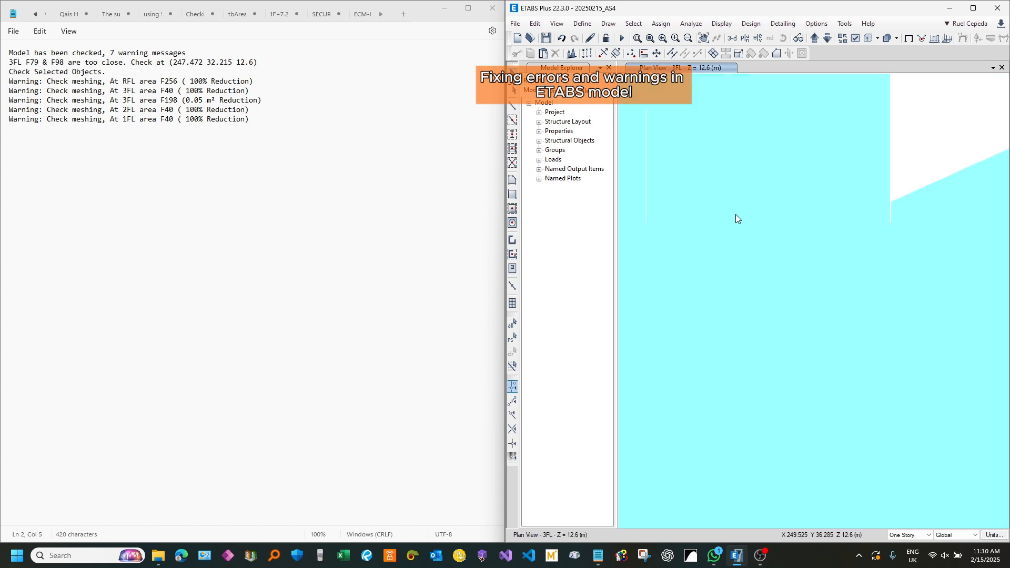
Step: Select shell F79 and the two joints on its edge with F98, and divide the shell at selected joint objects on edges
{"action": "left_click", "coordinate": [764, 265]}
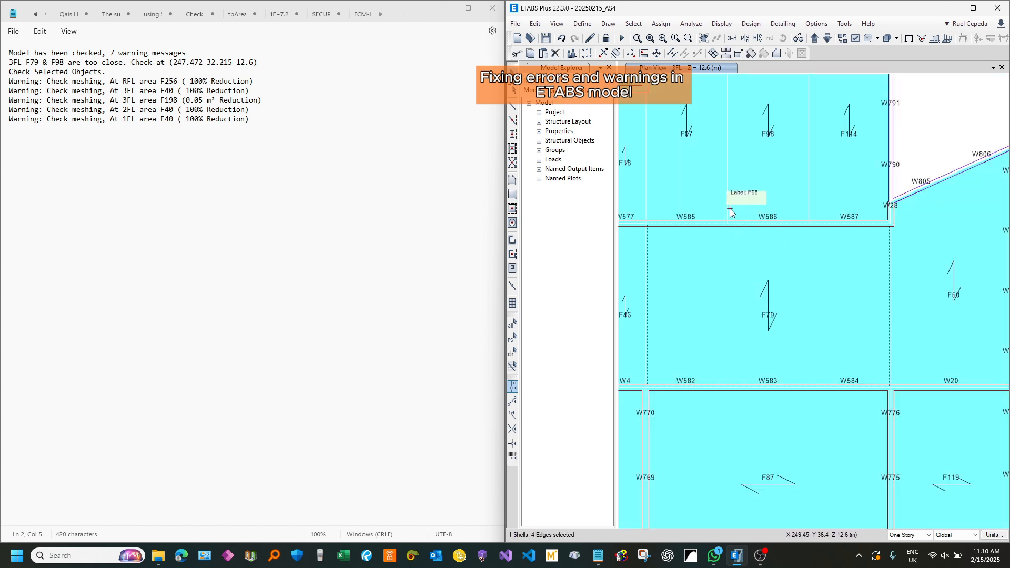
{"action": "scroll", "coordinate": [734, 221], "scroll_direction": "up", "scroll_amount": 3}
{"action": "left_click", "coordinate": [721, 245]}
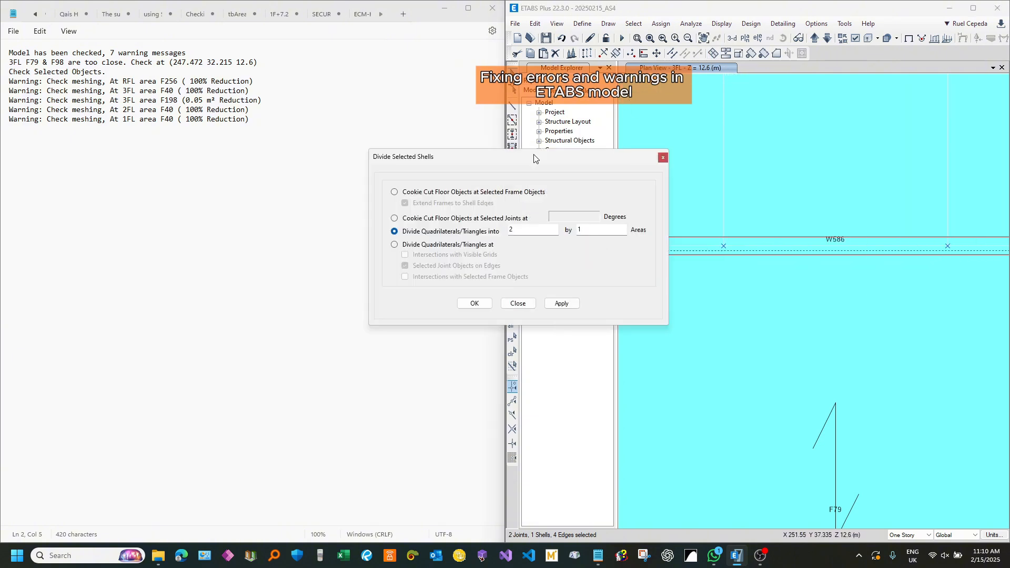
{"action": "left_click_drag", "start_coordinate": [533, 157], "coordinate": [324, 149]}
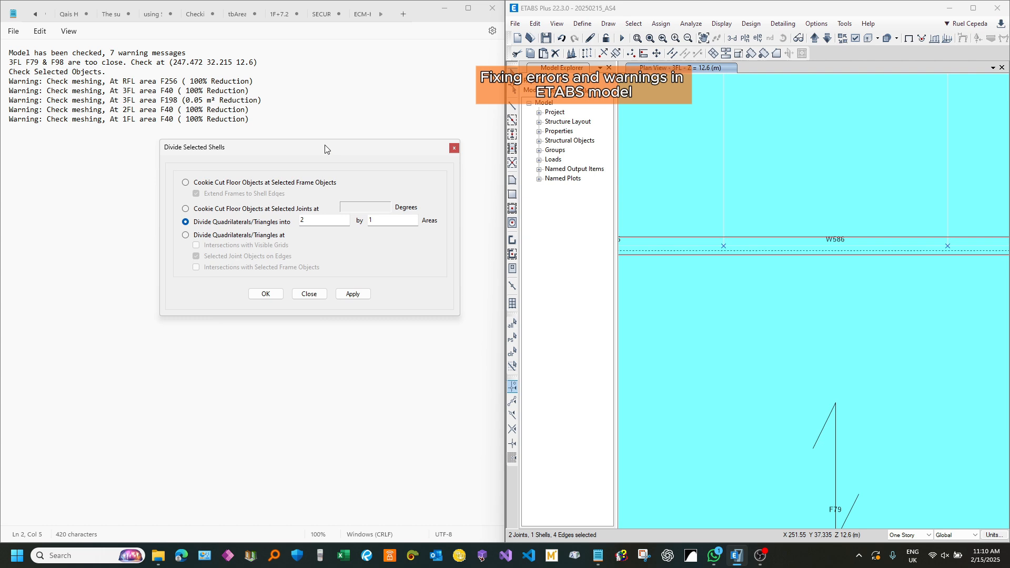
{"action": "left_click", "coordinate": [244, 235]}
{"action": "left_click", "coordinate": [352, 294]}
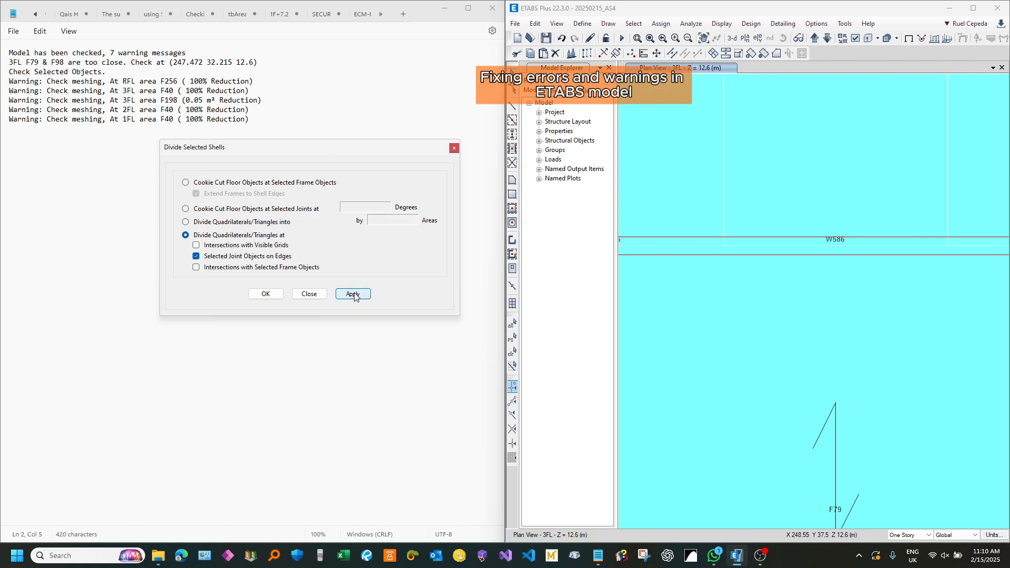
{"action": "left_click", "coordinate": [309, 294]}
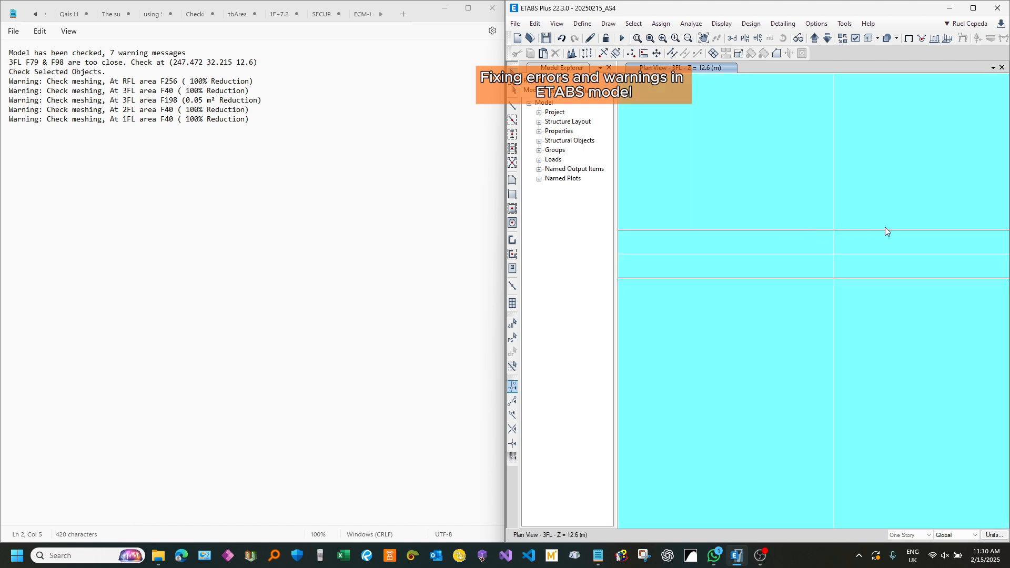
Step: Check the divided slab, switch to Notepad, and remove the model-checked heading and the F79 & F98 warning line
{"action": "scroll", "coordinate": [804, 211], "scroll_direction": "down", "scroll_amount": 3}
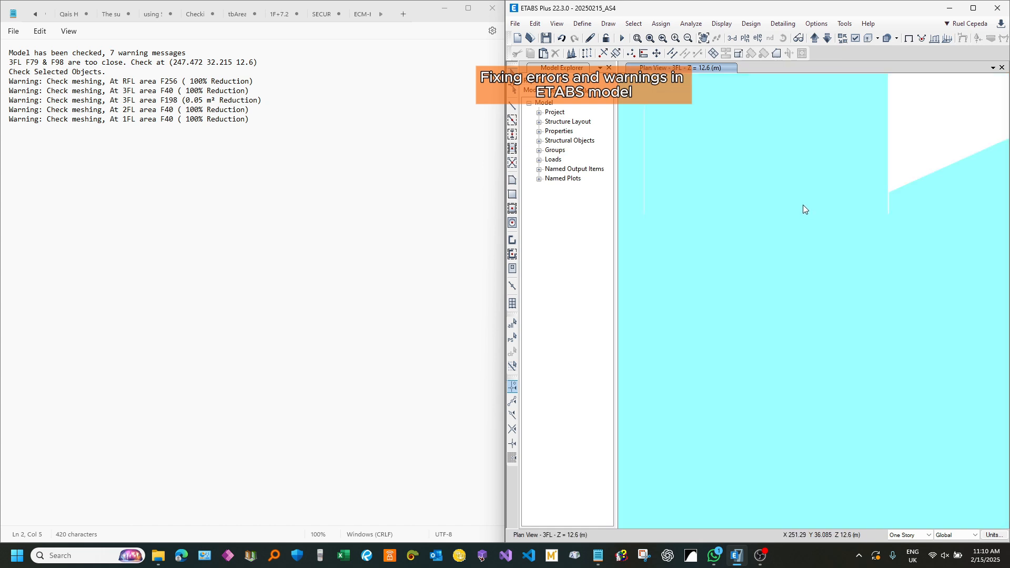
{"action": "scroll", "coordinate": [841, 237], "scroll_direction": "up", "scroll_amount": 3}
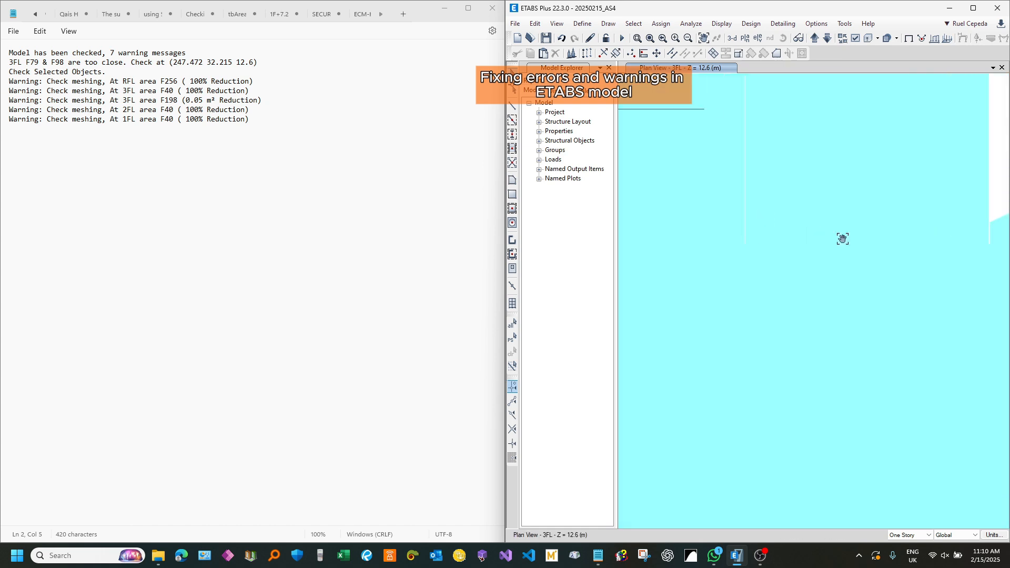
{"action": "scroll", "coordinate": [839, 224], "scroll_direction": "down", "scroll_amount": 3}
{"action": "scroll", "coordinate": [850, 244], "scroll_direction": "up", "scroll_amount": 3}
{"action": "scroll", "coordinate": [850, 244], "scroll_direction": "down", "scroll_amount": 3}
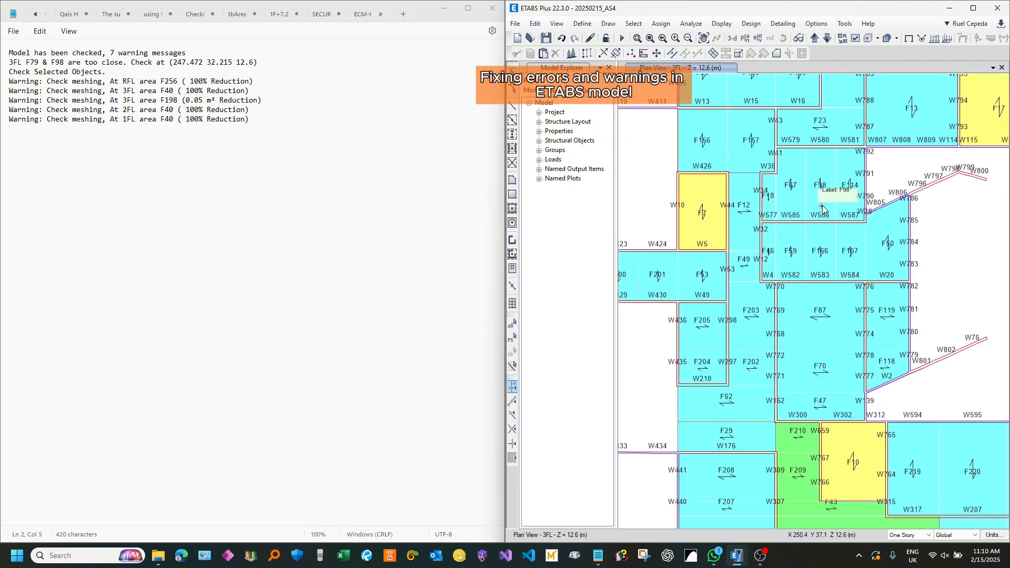
{"action": "scroll", "coordinate": [768, 195], "scroll_direction": "down", "scroll_amount": 5}
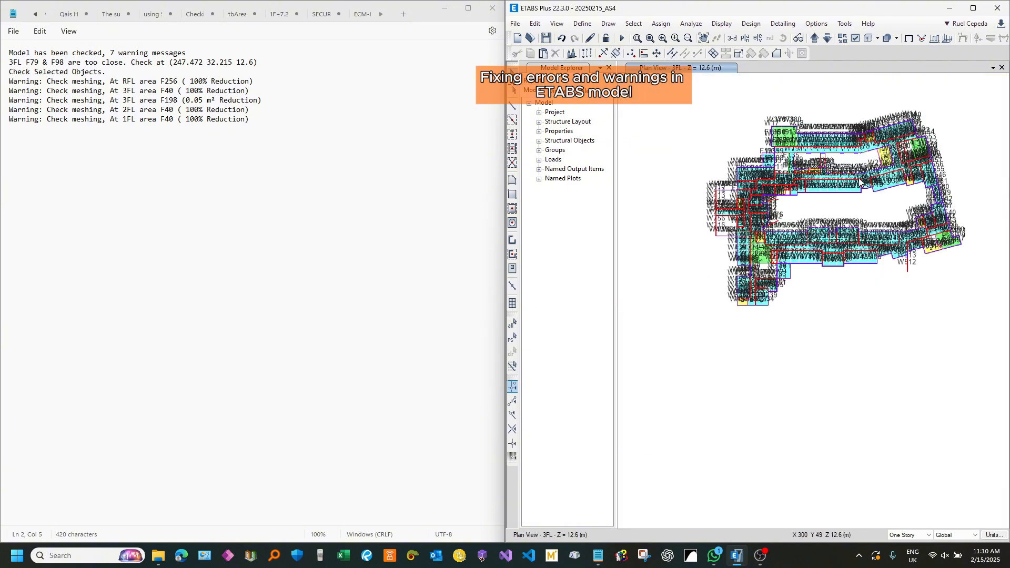
{"action": "left_click_drag", "start_coordinate": [266, 62], "coordinate": [9, 52]}
{"action": "key", "text": "Delete"}
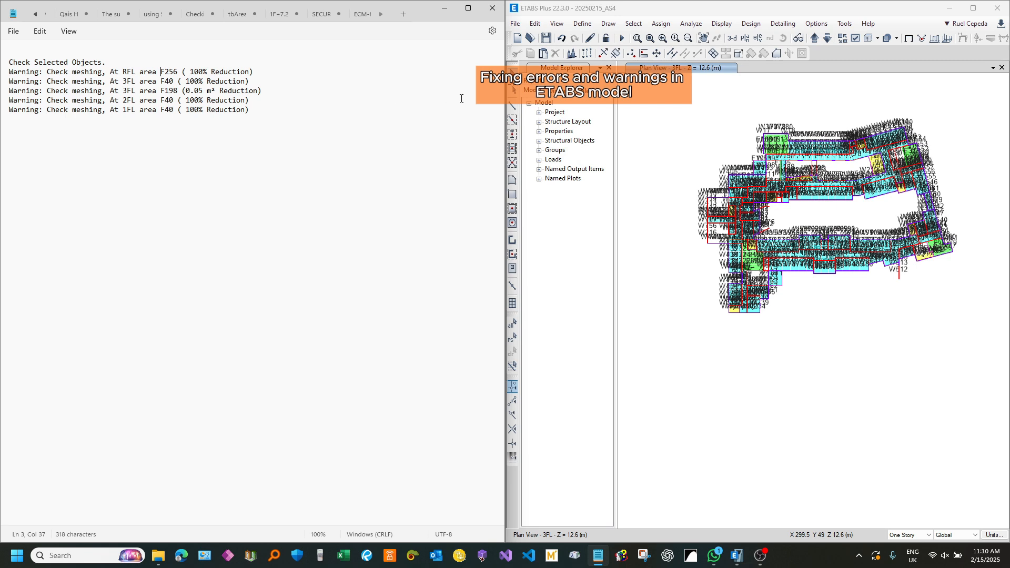
Step: Switch to ETABS to change the plan view to story RFL, and review the F256 meshing warning in Notepad
{"action": "left_click", "coordinate": [815, 38]}
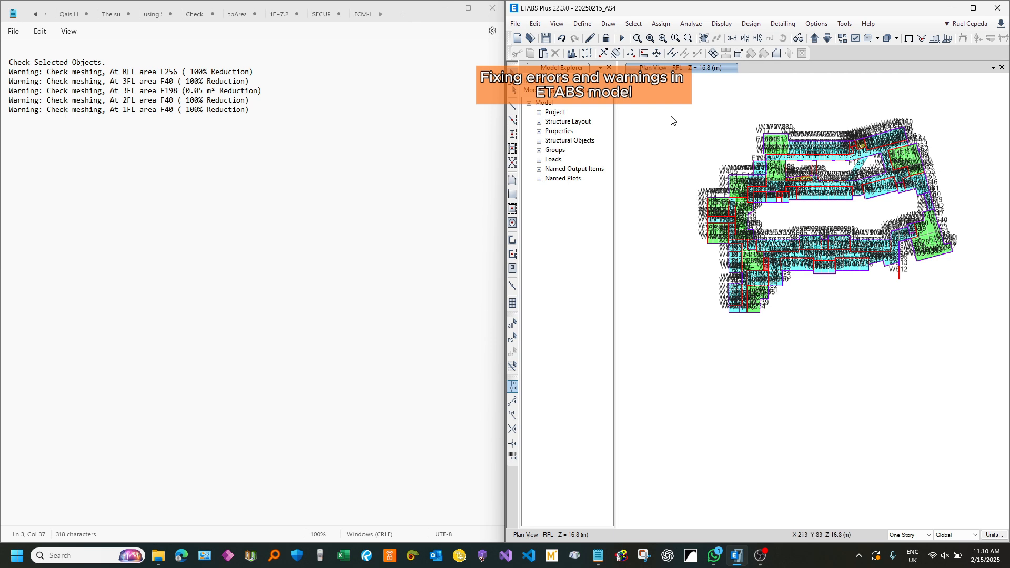
{"action": "left_click_drag", "start_coordinate": [258, 72], "coordinate": [187, 75]}
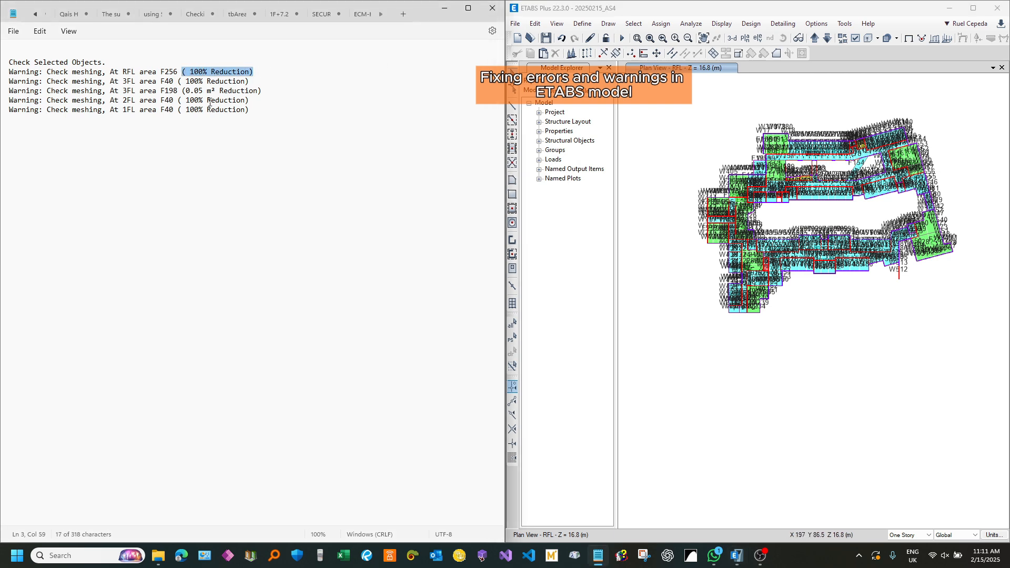
{"action": "left_click", "coordinate": [220, 110]}
Step: Switch to ETABS and select shell F256 by shell label across all stories
{"action": "left_click", "coordinate": [633, 23]}
{"action": "mouse_move", "coordinate": [700, 38]}
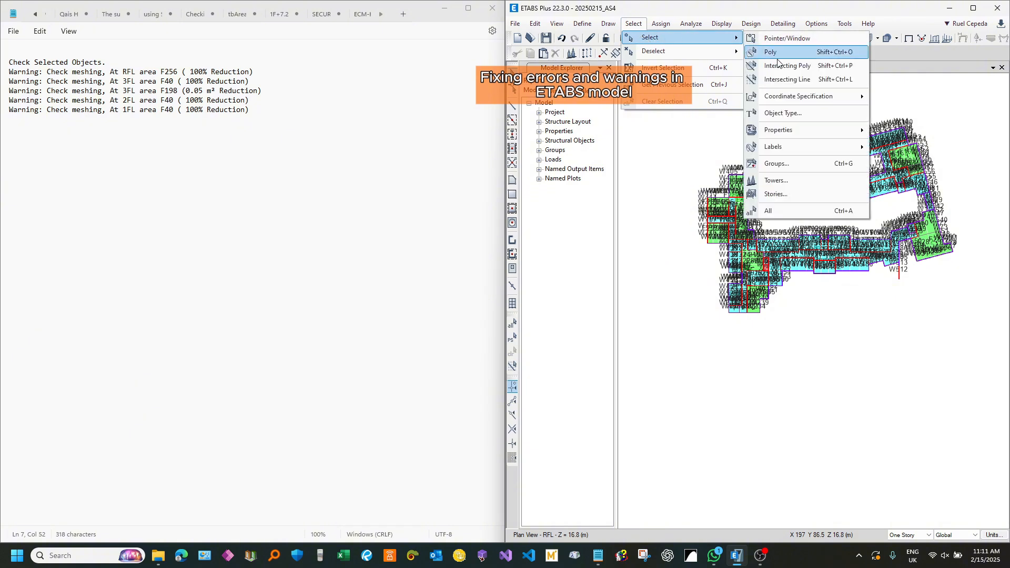
{"action": "mouse_move", "coordinate": [822, 147]}
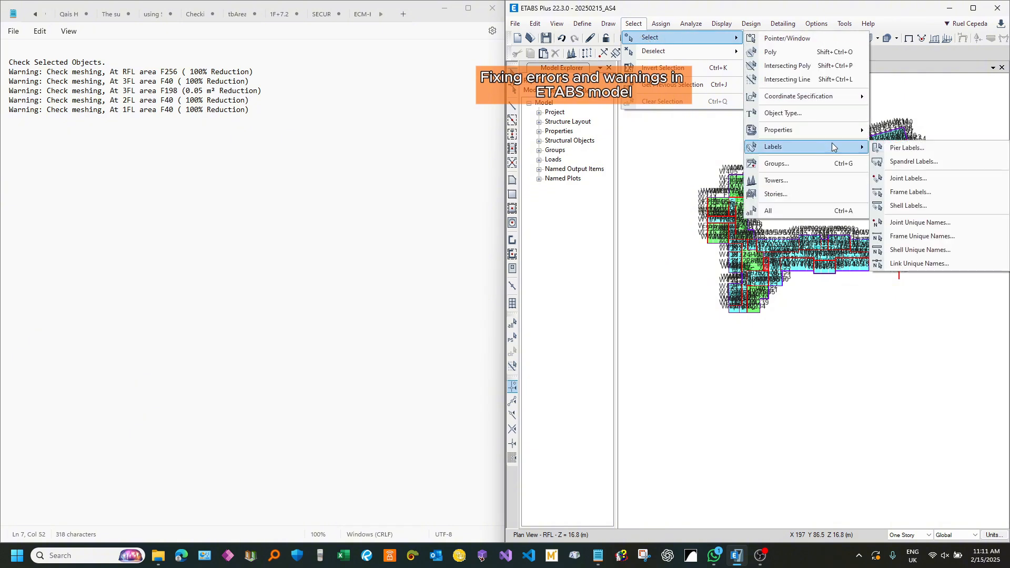
{"action": "left_click", "coordinate": [901, 201]}
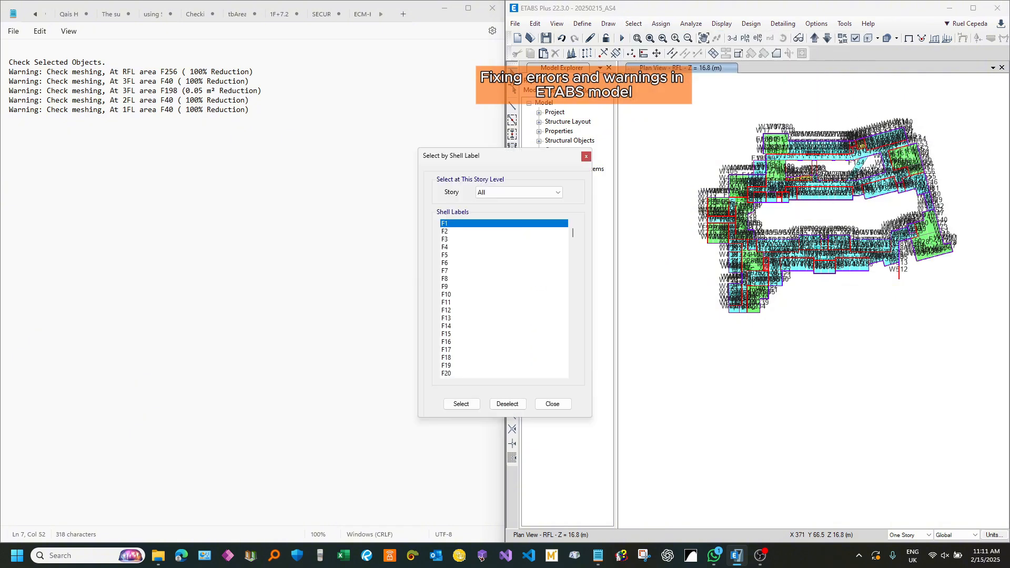
{"action": "left_click_drag", "start_coordinate": [573, 236], "coordinate": [570, 265]}
{"action": "scroll", "coordinate": [468, 341], "scroll_direction": "down", "scroll_amount": 5}
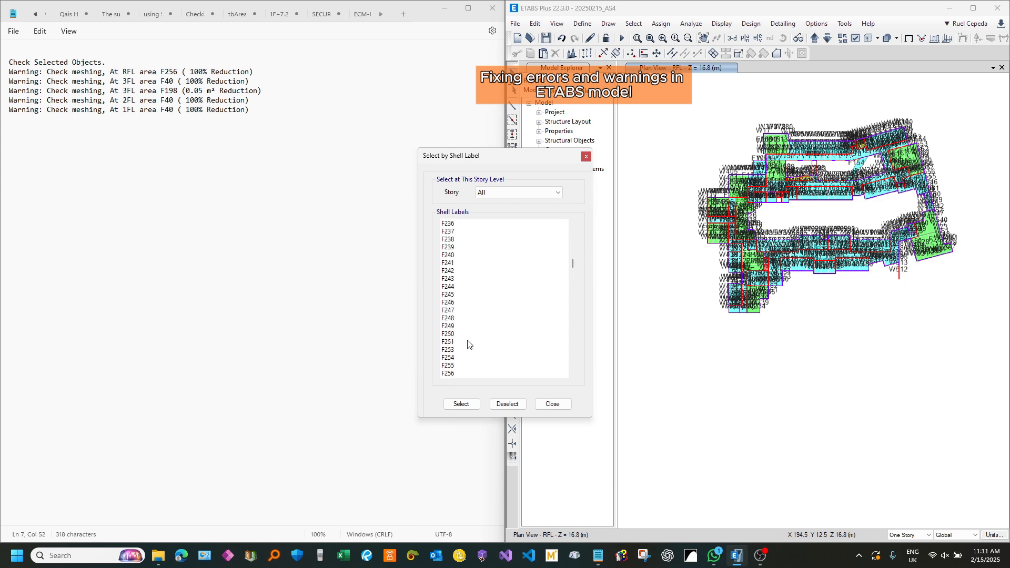
{"action": "scroll", "coordinate": [462, 314], "scroll_direction": "up", "scroll_amount": 1}
{"action": "left_click", "coordinate": [453, 304]}
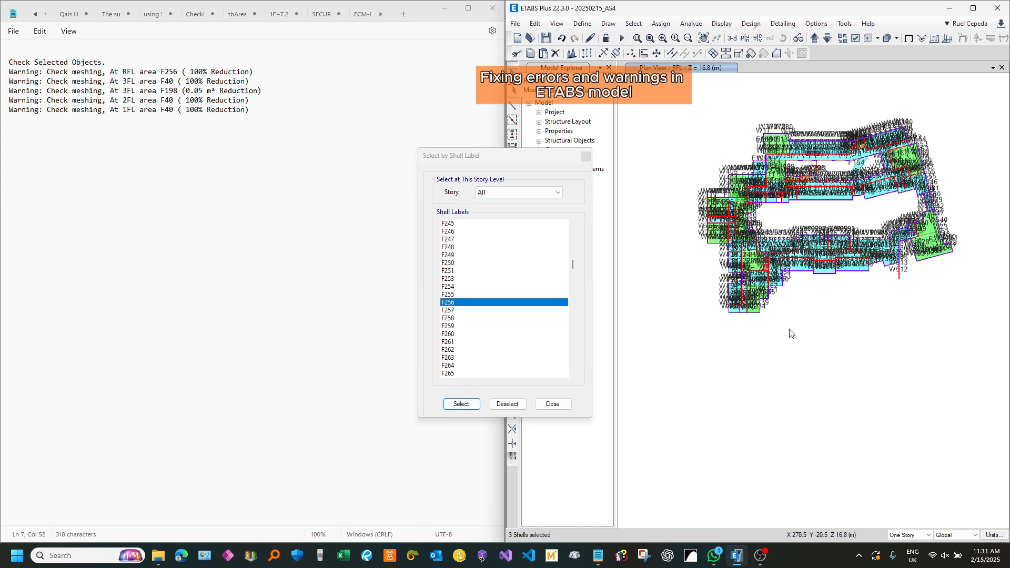
Step: Isolate shell F256 on the RFL plan to locate it, restore all objects, and select F256 in the plan
{"action": "key", "text": "ctrl+h"}
{"action": "scroll", "coordinate": [872, 256], "scroll_direction": "up", "scroll_amount": 4}
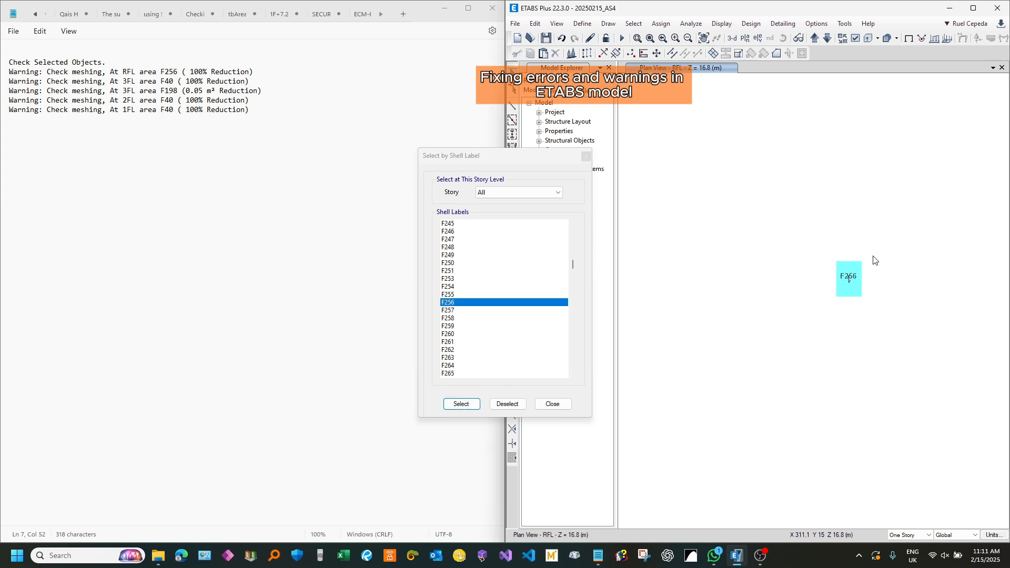
{"action": "scroll", "coordinate": [856, 274], "scroll_direction": "up", "scroll_amount": 5}
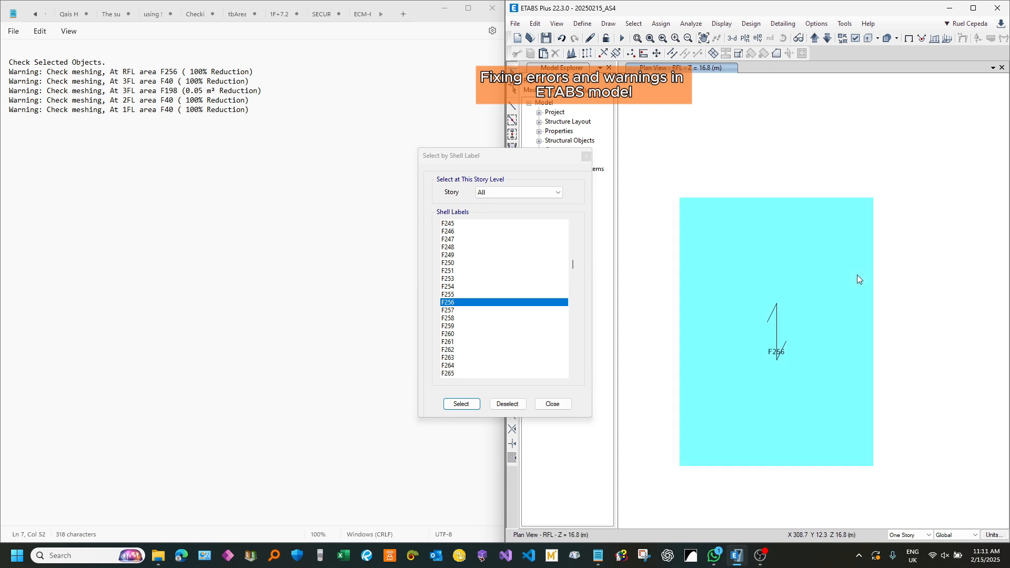
{"action": "key", "text": "ctrl+j"}
{"action": "left_click", "coordinate": [807, 277]}
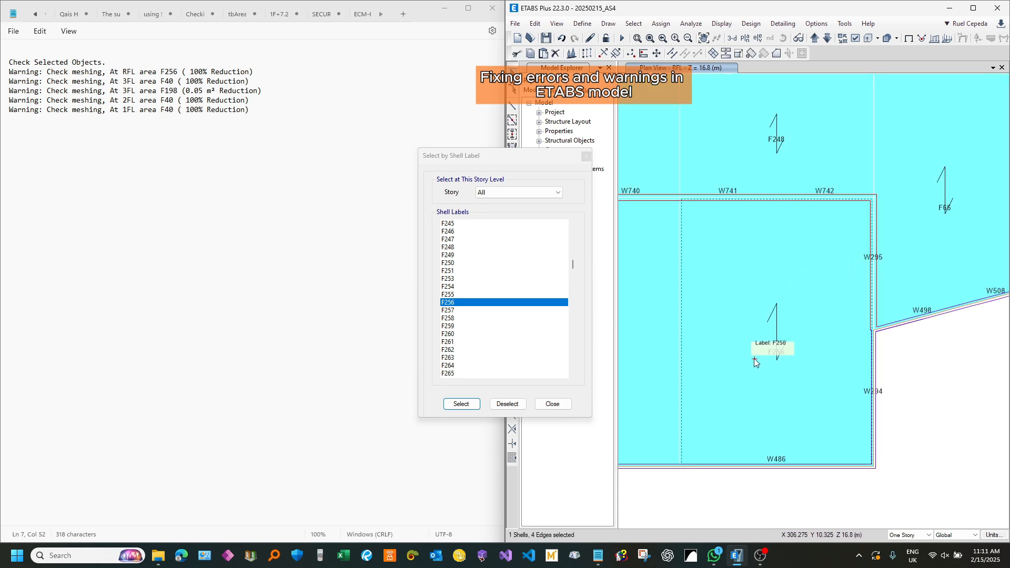
Step: Examine the edges and corners of shell F256 on RFL where it meets the adjoining slabs and walls
{"action": "middle_click_drag", "start_coordinate": [754, 359], "coordinate": [755, 337]}
{"action": "scroll", "coordinate": [683, 179], "scroll_direction": "up", "scroll_amount": 4}
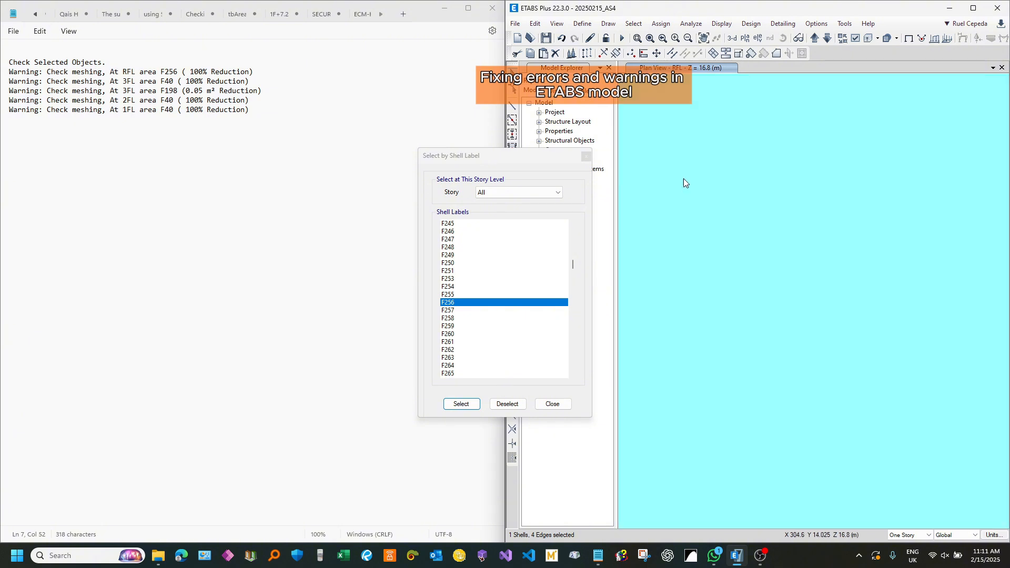
{"action": "scroll", "coordinate": [683, 179], "scroll_direction": "down", "scroll_amount": 4}
{"action": "scroll", "coordinate": [869, 172], "scroll_direction": "up", "scroll_amount": 4}
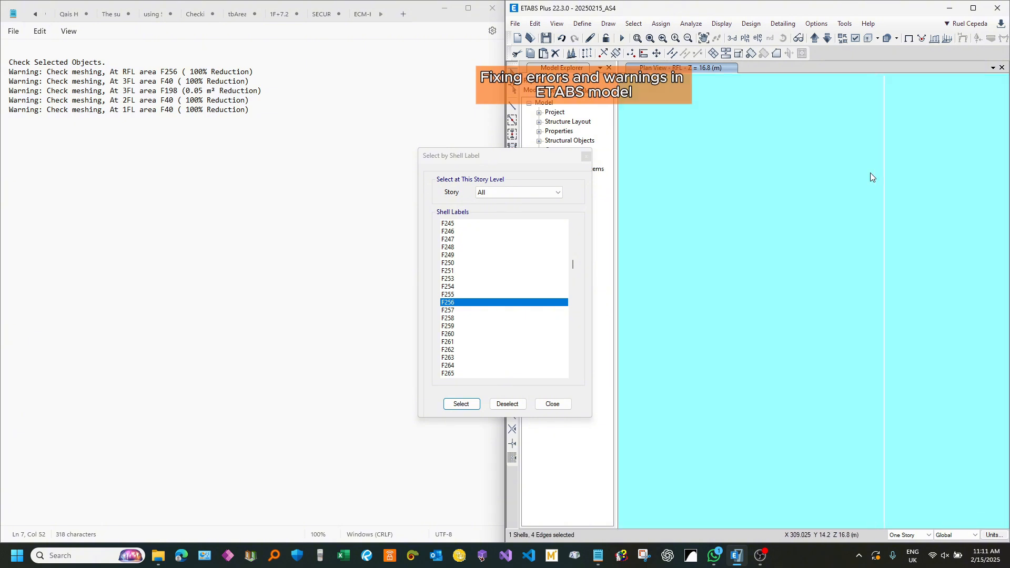
{"action": "scroll", "coordinate": [888, 210], "scroll_direction": "up", "scroll_amount": 2}
{"action": "scroll", "coordinate": [886, 196], "scroll_direction": "up", "scroll_amount": 2}
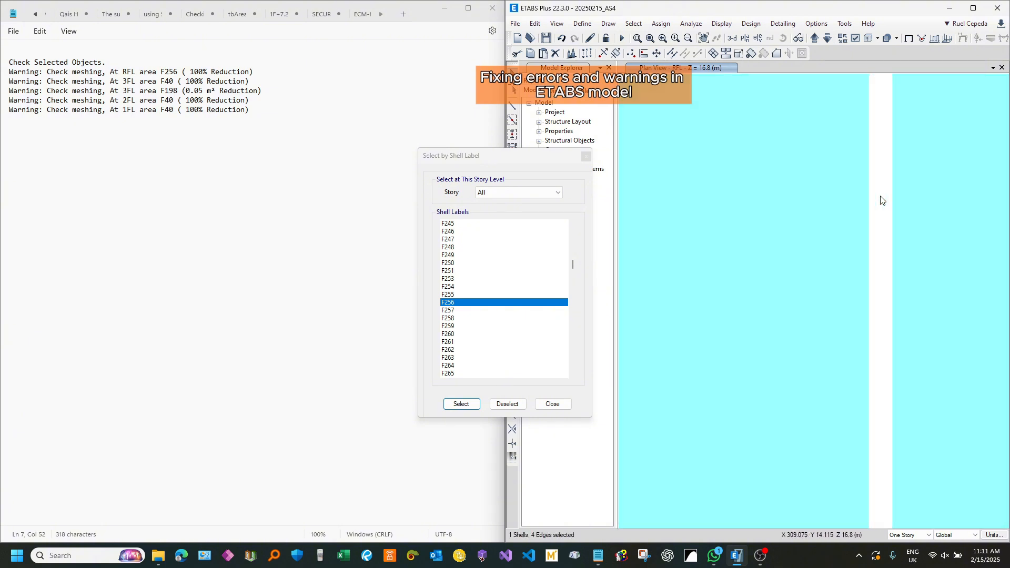
{"action": "scroll", "coordinate": [881, 223], "scroll_direction": "down", "scroll_amount": 8}
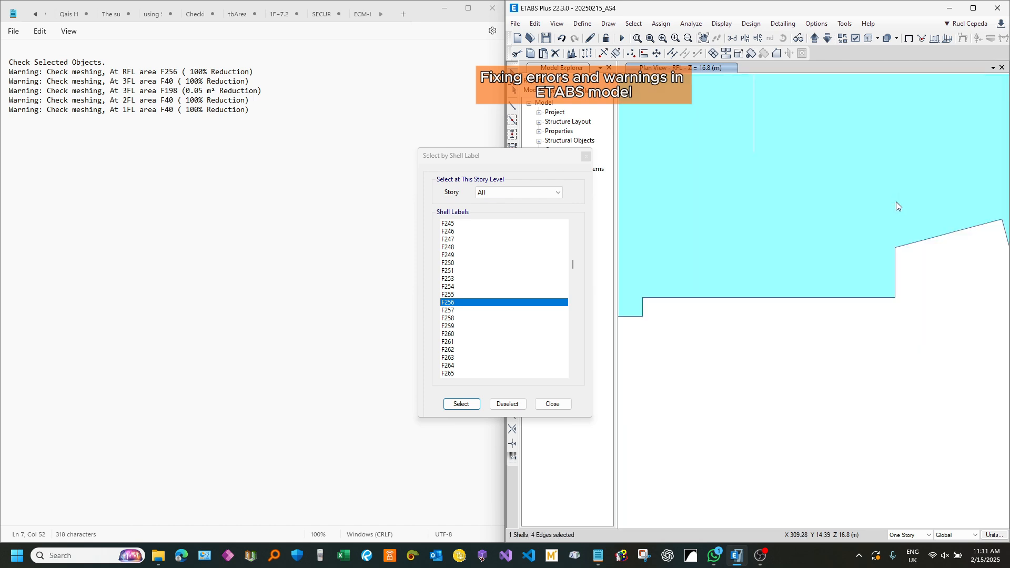
{"action": "scroll", "coordinate": [835, 291], "scroll_direction": "up", "scroll_amount": 4}
{"action": "scroll", "coordinate": [753, 325], "scroll_direction": "up", "scroll_amount": 4}
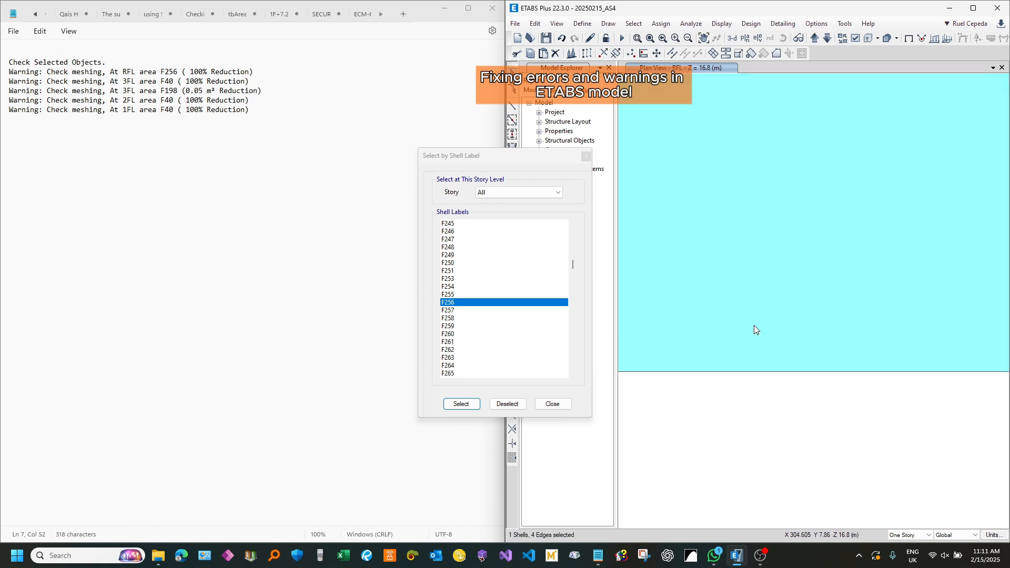
{"action": "scroll", "coordinate": [753, 326], "scroll_direction": "up", "scroll_amount": 1}
{"action": "scroll", "coordinate": [699, 352], "scroll_direction": "down", "scroll_amount": 4}
{"action": "scroll", "coordinate": [884, 213], "scroll_direction": "up", "scroll_amount": 6}
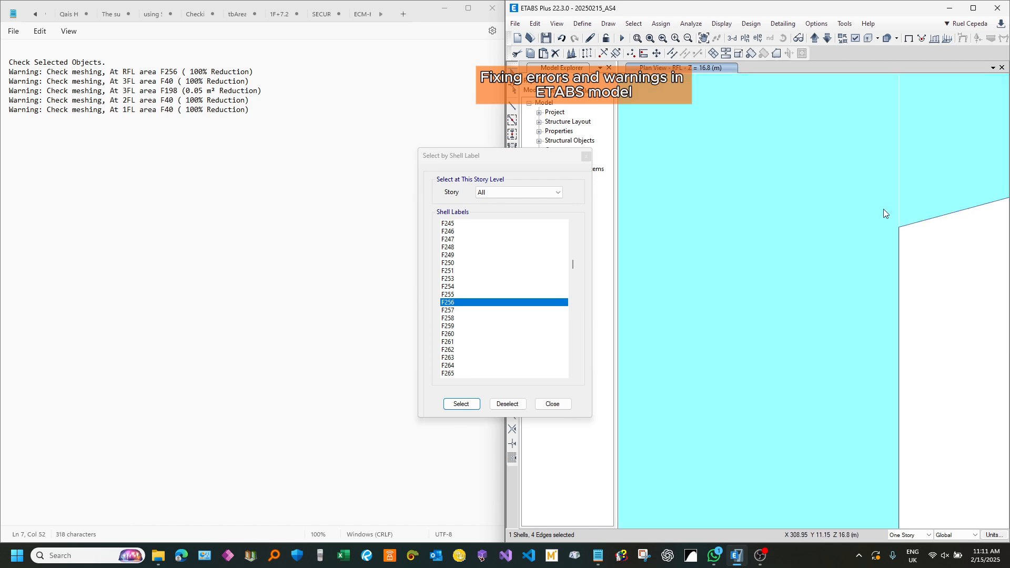
{"action": "scroll", "coordinate": [889, 325], "scroll_direction": "down", "scroll_amount": 3}
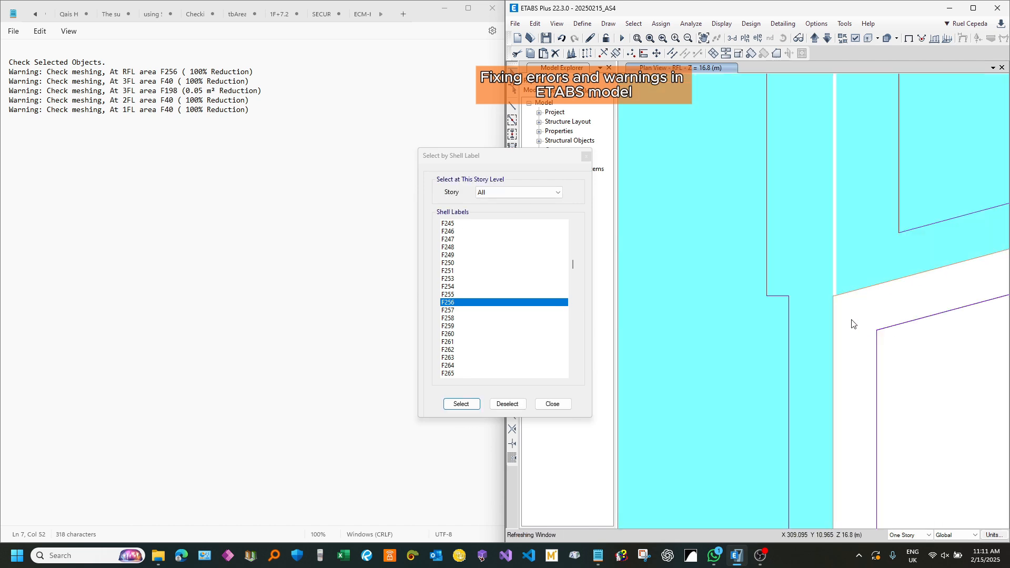
Step: Reshape shell F256 on RFL by shifting its edge along walls W295 and W294 slightly inward, away from slab F66
{"action": "scroll", "coordinate": [833, 291], "scroll_direction": "up", "scroll_amount": 3}
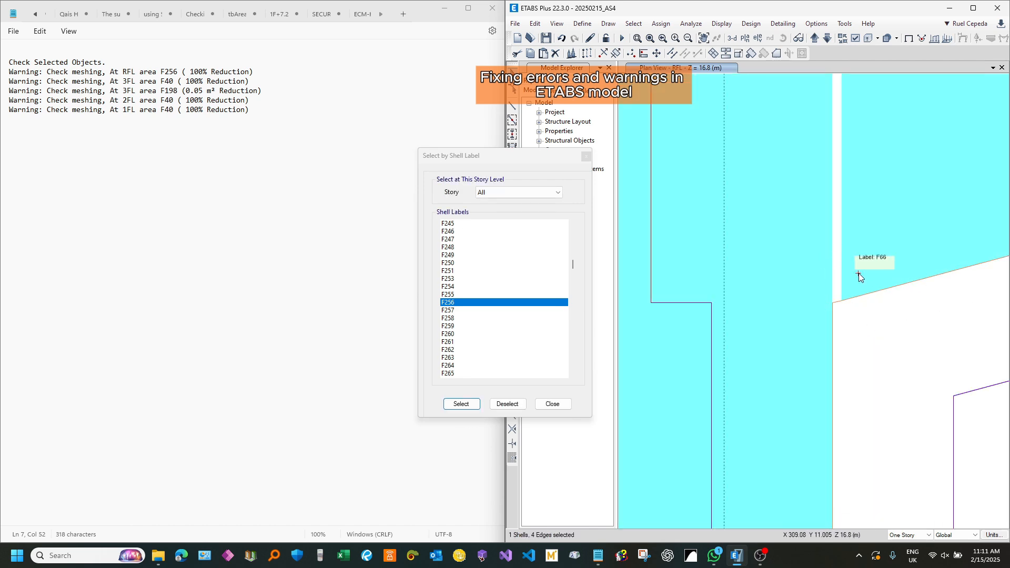
{"action": "scroll", "coordinate": [858, 273], "scroll_direction": "down", "scroll_amount": 2}
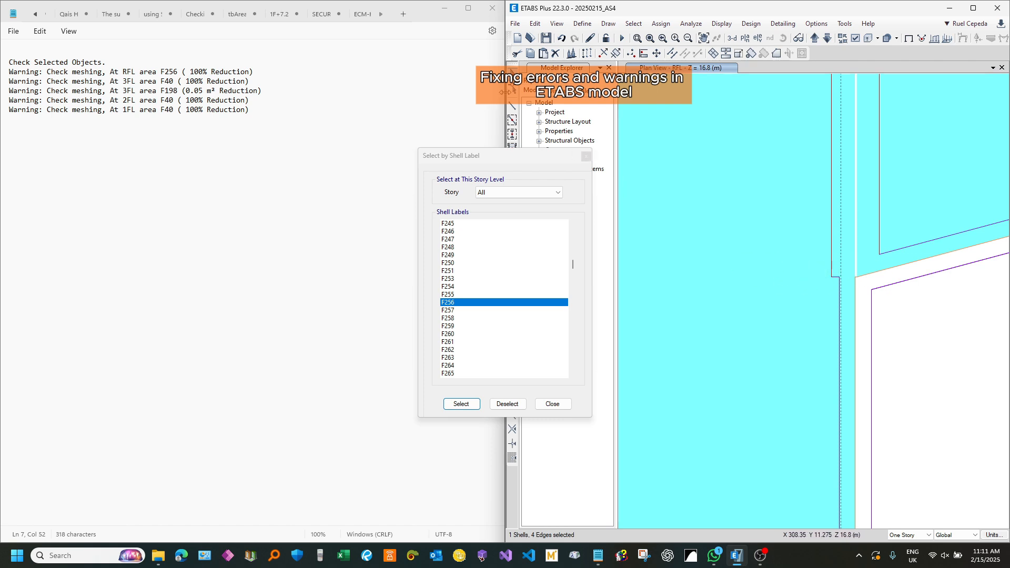
{"action": "left_click", "coordinate": [511, 92]}
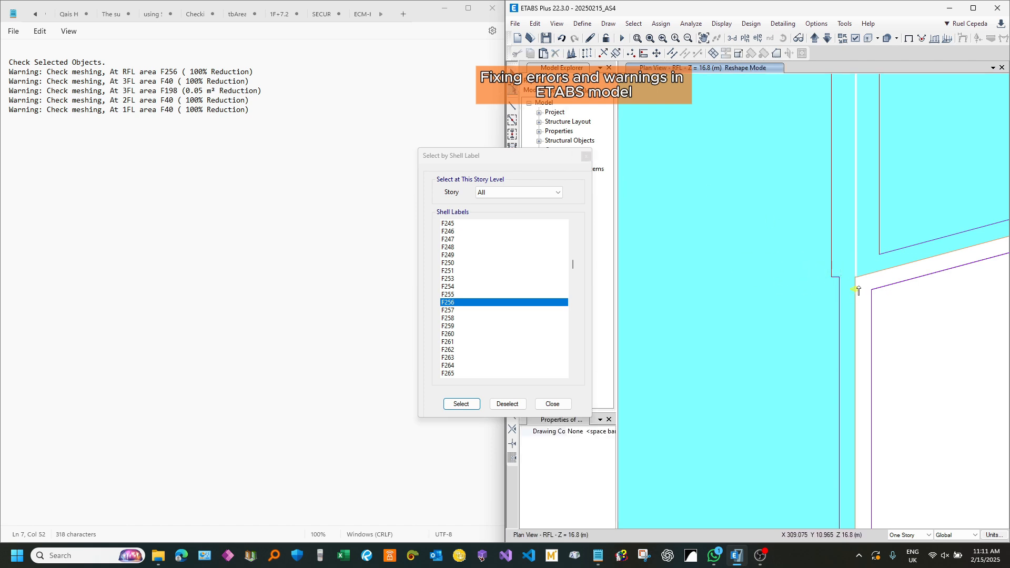
{"action": "scroll", "coordinate": [858, 289], "scroll_direction": "up", "scroll_amount": 3}
{"action": "scroll", "coordinate": [857, 289], "scroll_direction": "up", "scroll_amount": 3}
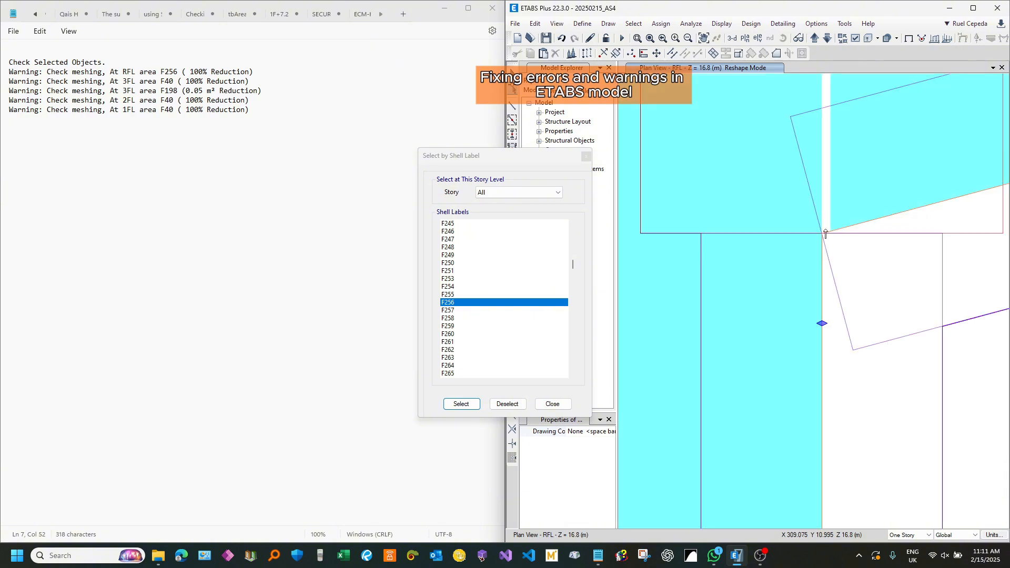
{"action": "scroll", "coordinate": [854, 322], "scroll_direction": "down", "scroll_amount": 5}
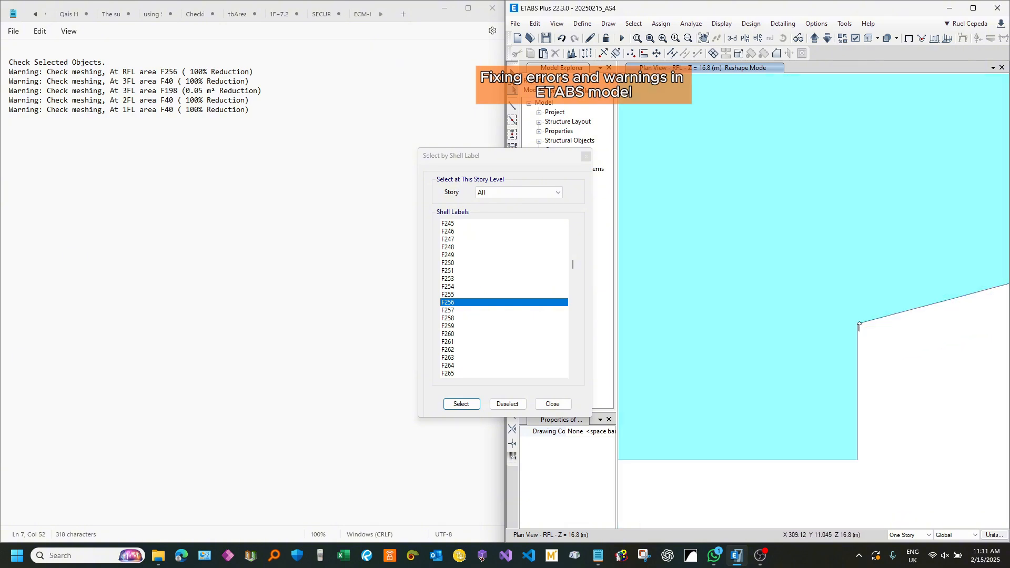
{"action": "left_click", "coordinate": [853, 320]}
{"action": "scroll", "coordinate": [847, 303], "scroll_direction": "up", "scroll_amount": 4}
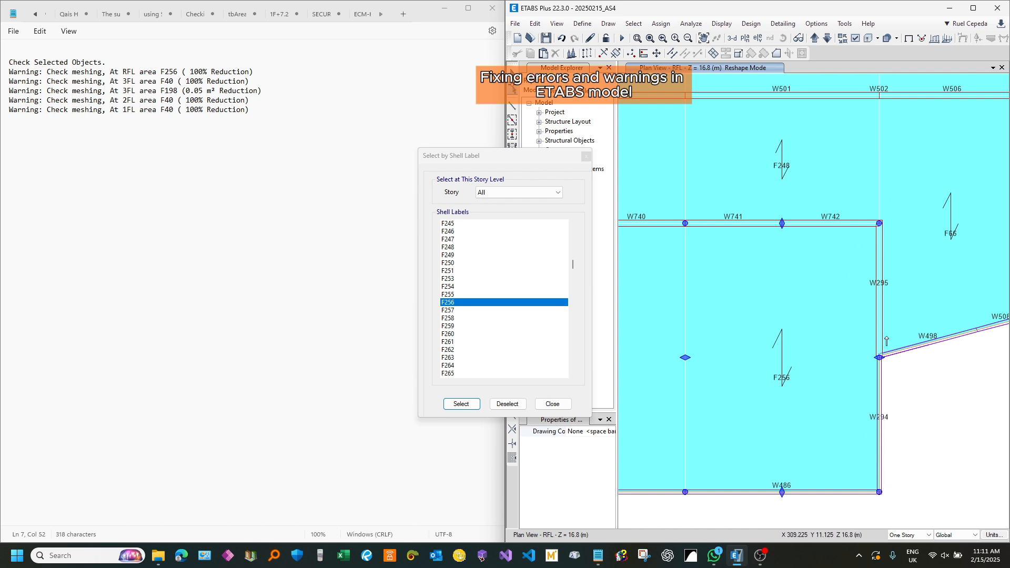
{"action": "scroll", "coordinate": [886, 342], "scroll_direction": "up", "scroll_amount": 5}
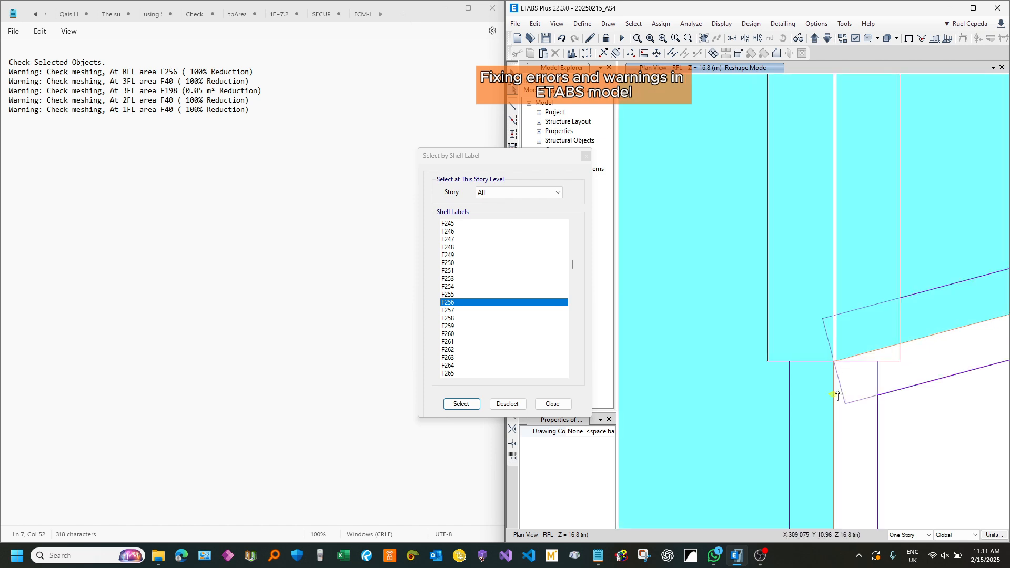
{"action": "scroll", "coordinate": [836, 395], "scroll_direction": "up", "scroll_amount": 3}
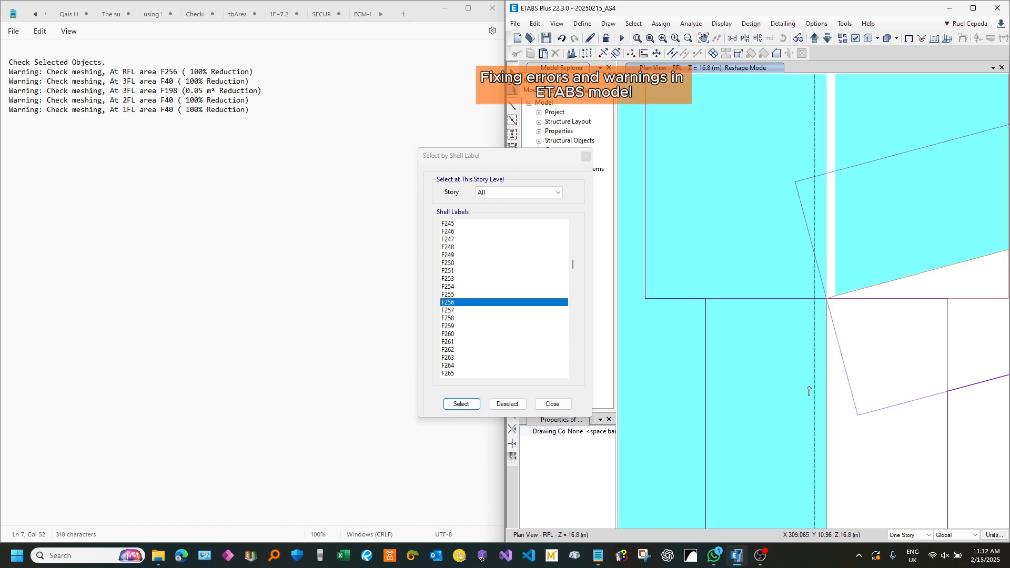
{"action": "left_click_drag", "start_coordinate": [808, 391], "coordinate": [809, 391]}
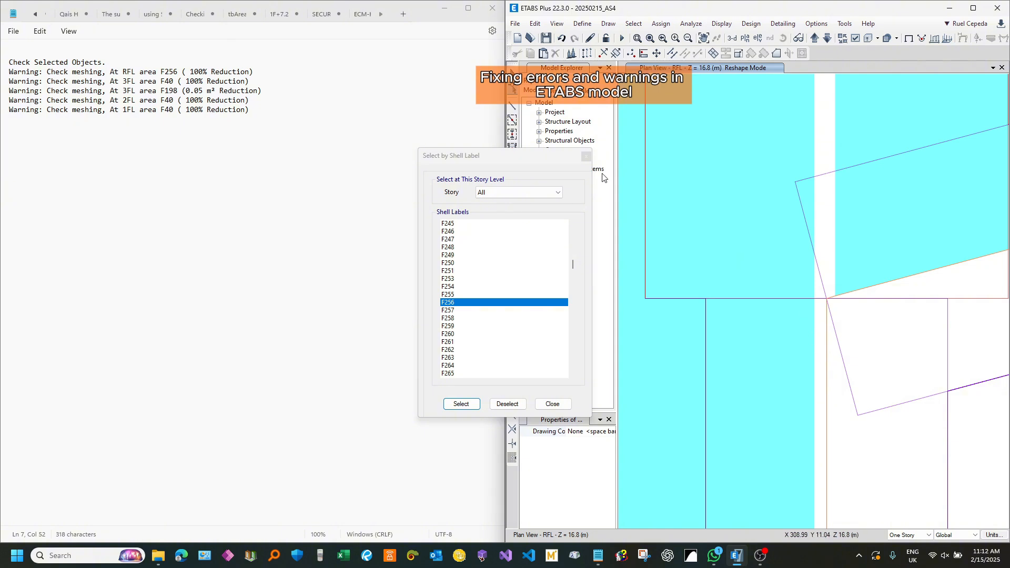
Step: Try to measure a line from the corner joint where shell F256 meets slab F66
{"action": "left_click", "coordinate": [556, 23]}
{"action": "mouse_move", "coordinate": [662, 216]}
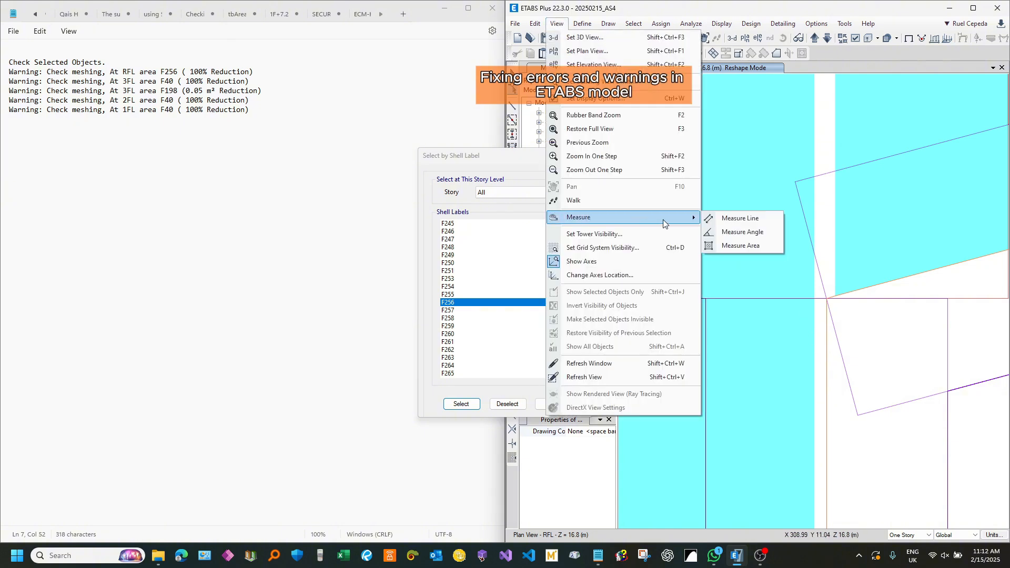
{"action": "left_click", "coordinate": [731, 216]}
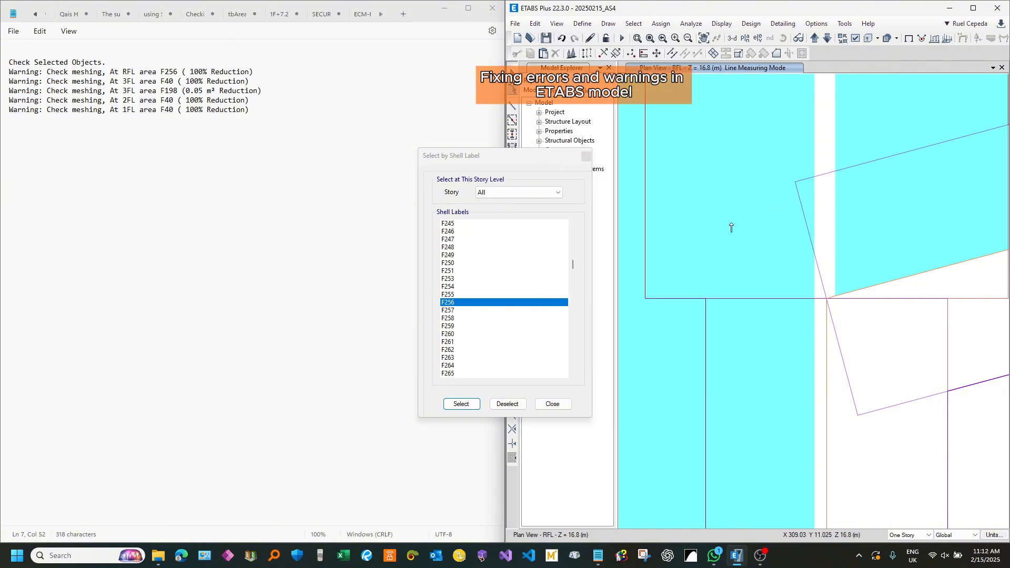
{"action": "left_click", "coordinate": [827, 299]}
{"action": "scroll", "coordinate": [791, 248], "scroll_direction": "down", "scroll_amount": 3}
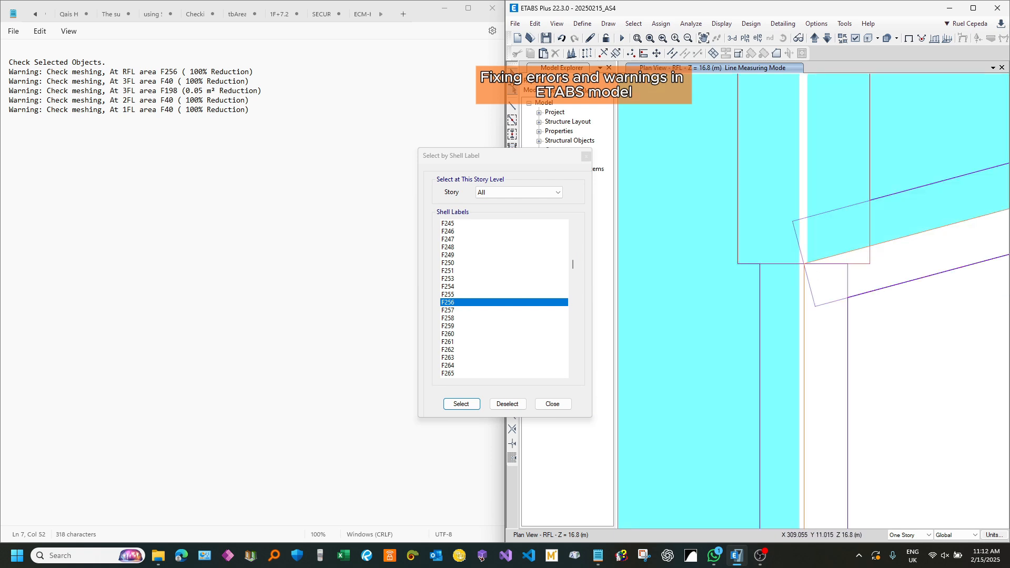
{"action": "key", "text": "Escape"}
Step: Switch to Notepad and delete the meshing warning line for area F256 on RFL
{"action": "scroll", "coordinate": [883, 226], "scroll_direction": "down", "scroll_amount": 5}
{"action": "scroll", "coordinate": [821, 292], "scroll_direction": "down", "scroll_amount": 4}
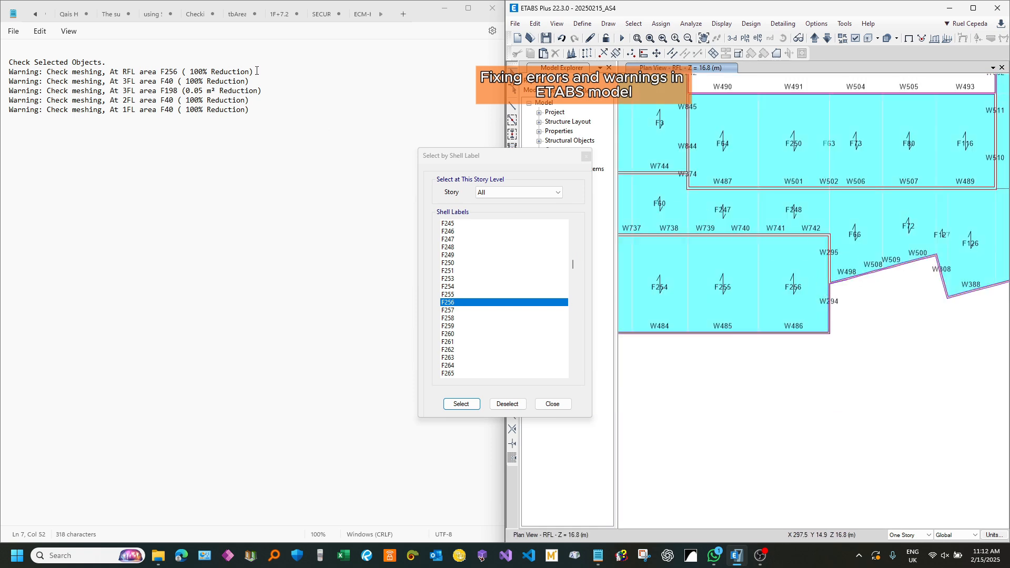
{"action": "left_click_drag", "start_coordinate": [256, 71], "coordinate": [13, 78]}
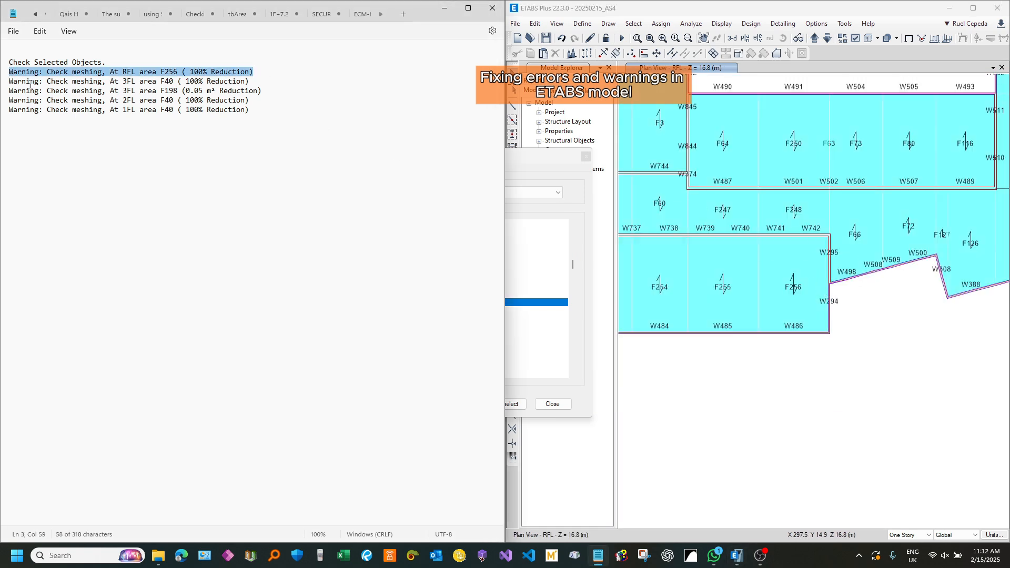
{"action": "key", "text": "Delete"}
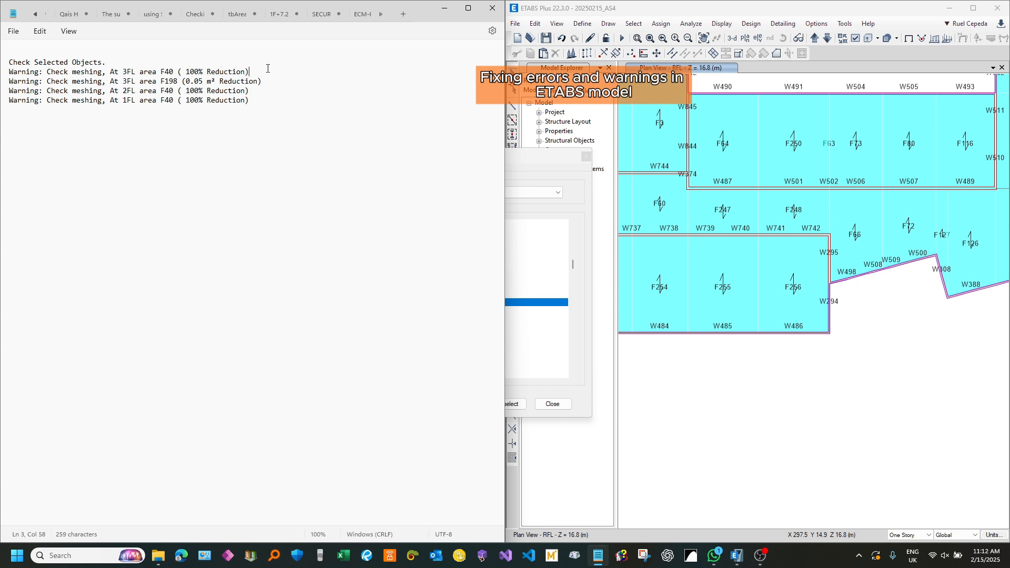
Step: Switch to ETABS, move the shell label dialog clear of the model, and select shell F40 across all stories
{"action": "left_click_drag", "start_coordinate": [548, 160], "coordinate": [310, 206]}
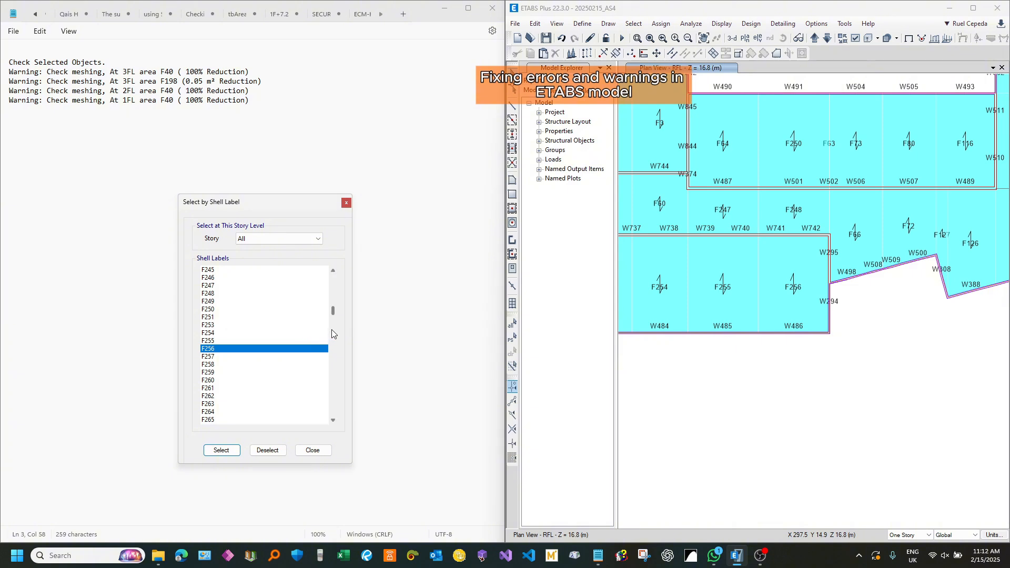
{"action": "left_click_drag", "start_coordinate": [332, 311], "coordinate": [332, 283]}
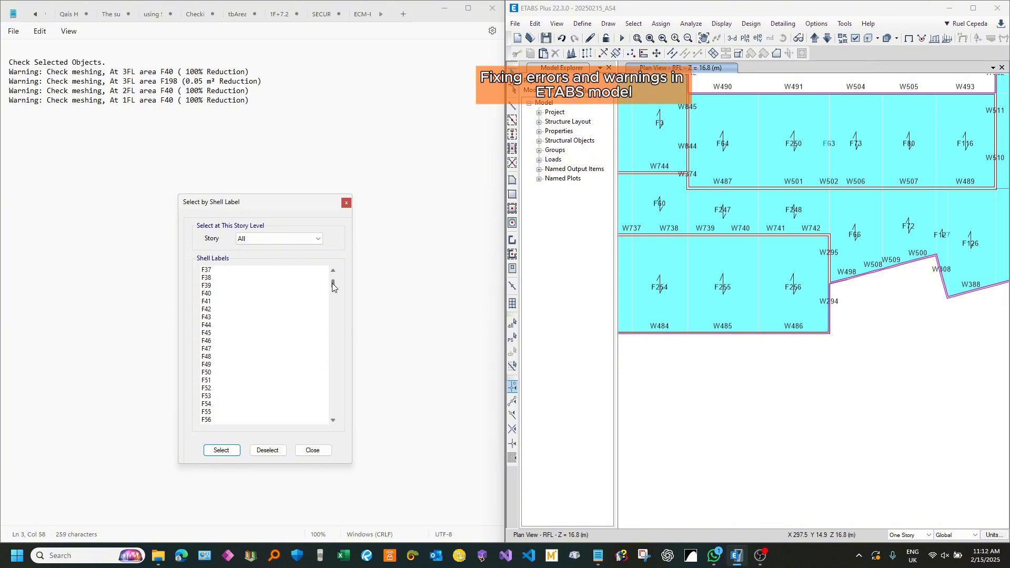
{"action": "left_click", "coordinate": [248, 292]}
{"action": "left_click", "coordinate": [221, 450]}
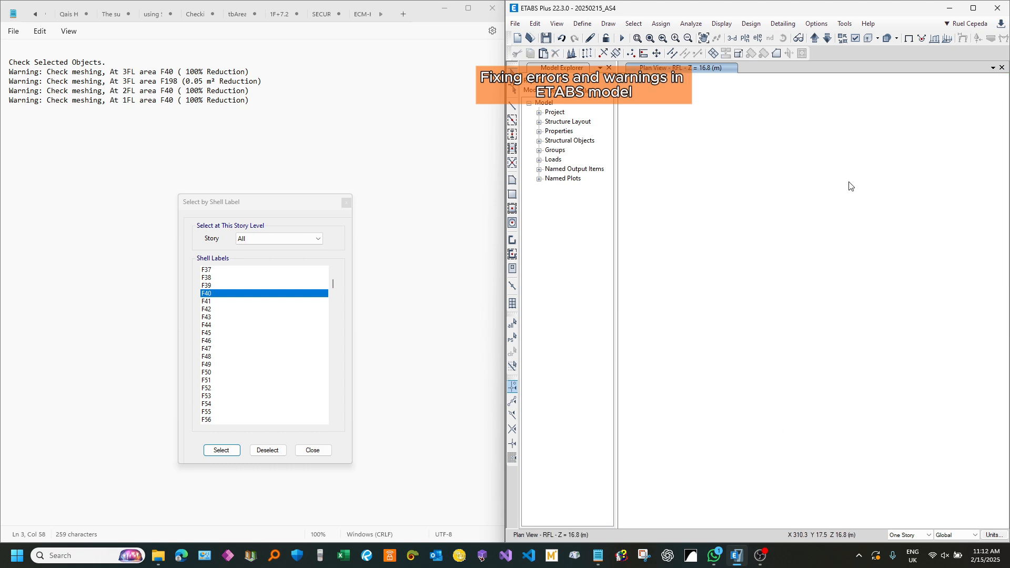
Step: Locate isolated shell F40 on the 3FL plan, restore all objects, and select F40 in the plan
{"action": "left_click", "coordinate": [827, 38]}
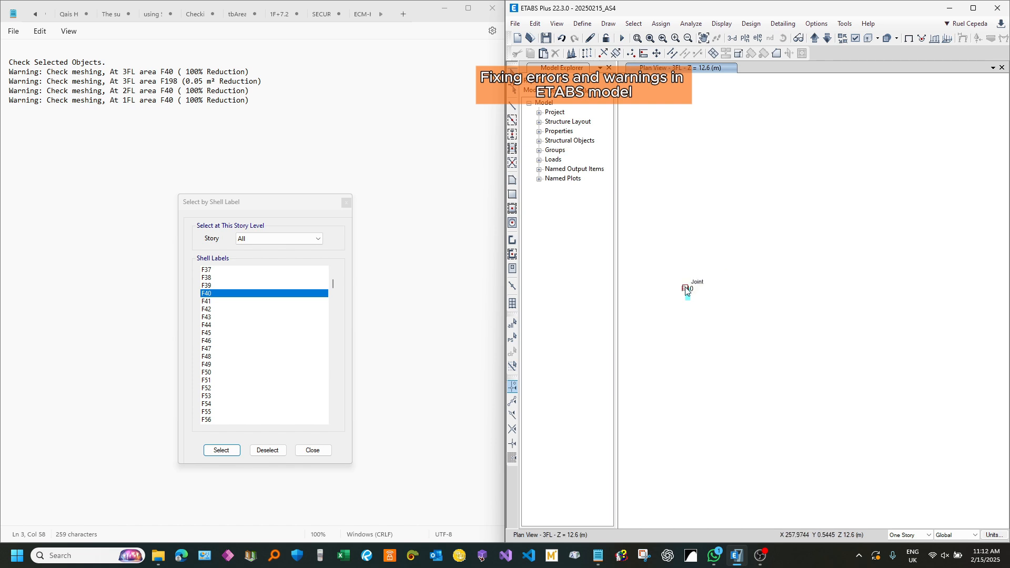
{"action": "scroll", "coordinate": [672, 315], "scroll_direction": "up", "scroll_amount": 5}
{"action": "middle_click_drag", "start_coordinate": [806, 236], "coordinate": [778, 331]}
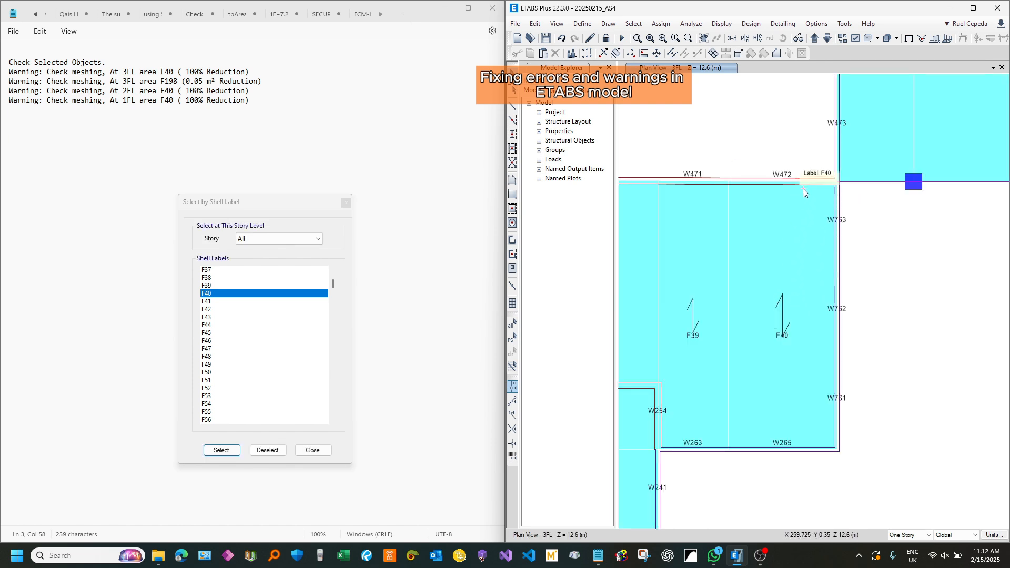
{"action": "left_click", "coordinate": [793, 354]}
Step: Examine the edges and corners of shell F40 on 3FL where it meets the surrounding walls and shell F39
{"action": "scroll", "coordinate": [781, 334], "scroll_direction": "up", "scroll_amount": 3}
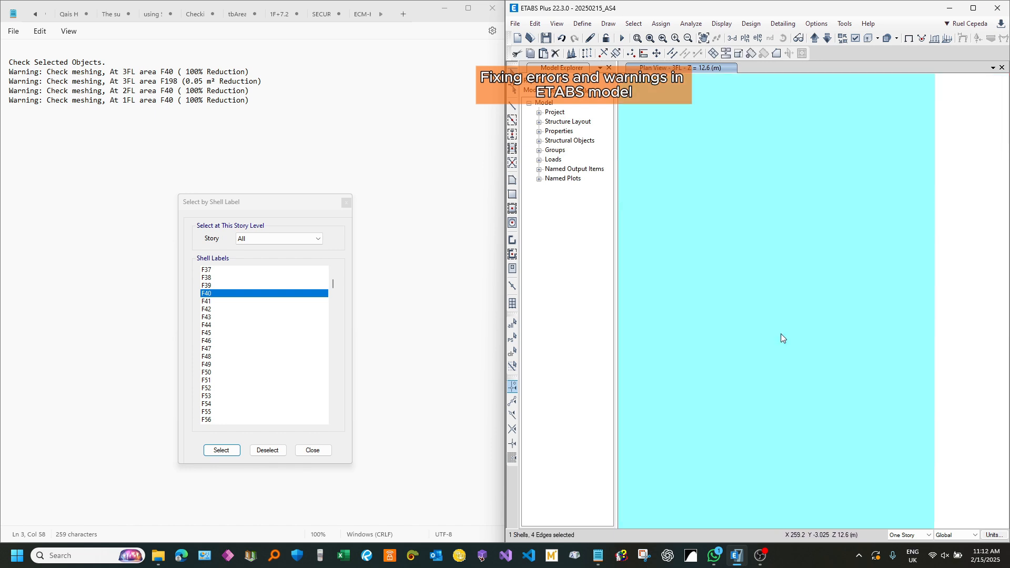
{"action": "scroll", "coordinate": [787, 299], "scroll_direction": "down", "scroll_amount": 3}
{"action": "scroll", "coordinate": [828, 185], "scroll_direction": "up", "scroll_amount": 3}
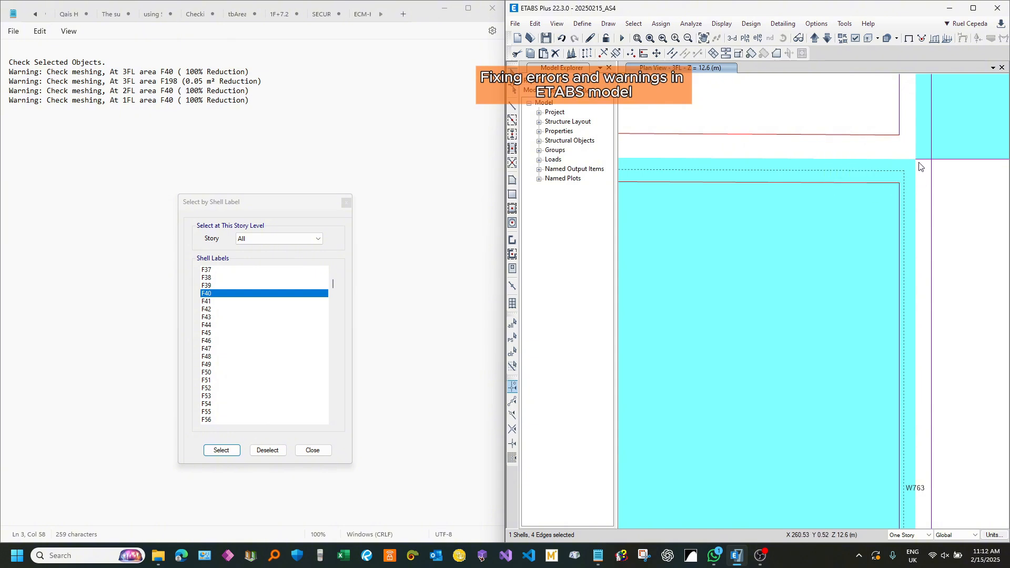
{"action": "scroll", "coordinate": [917, 164], "scroll_direction": "down", "scroll_amount": 3}
{"action": "scroll", "coordinate": [770, 194], "scroll_direction": "up", "scroll_amount": 3}
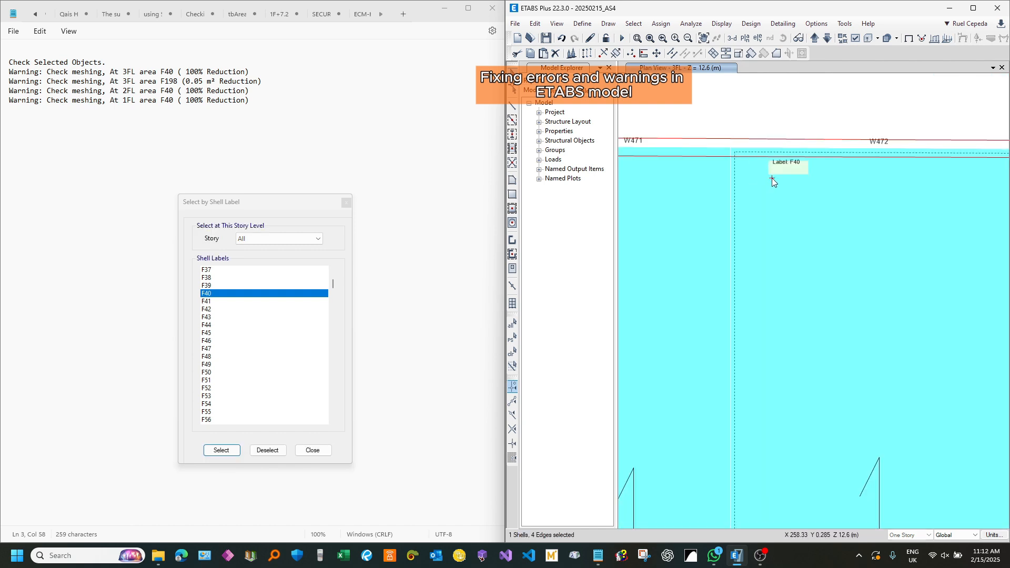
{"action": "middle_click_drag", "start_coordinate": [905, 336], "coordinate": [878, 146]}
{"action": "middle_click_drag", "start_coordinate": [855, 372], "coordinate": [816, 205]}
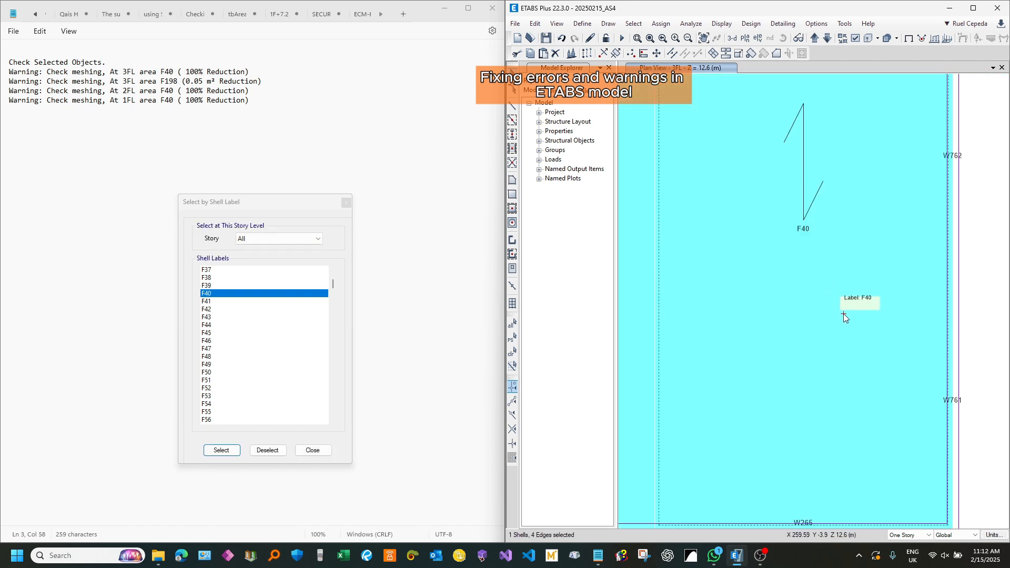
{"action": "scroll", "coordinate": [843, 314], "scroll_direction": "down", "scroll_amount": 3}
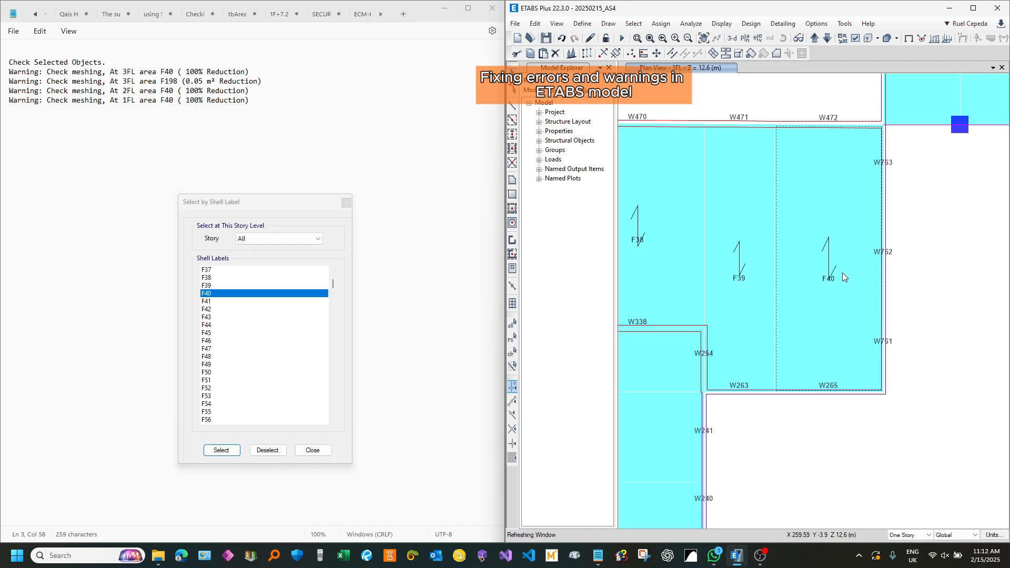
Step: Clear the selection and make joint objects visible in the 3FL plan by turning off their Invisible option
{"action": "left_click", "coordinate": [749, 86]}
{"action": "left_click", "coordinate": [856, 39]}
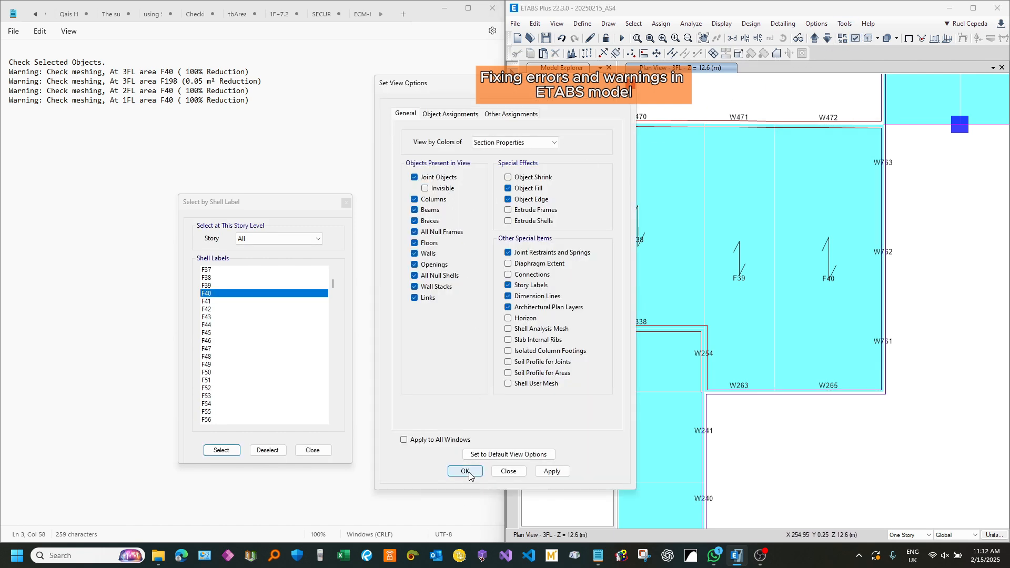
{"action": "scroll", "coordinate": [791, 138], "scroll_direction": "up", "scroll_amount": 5}
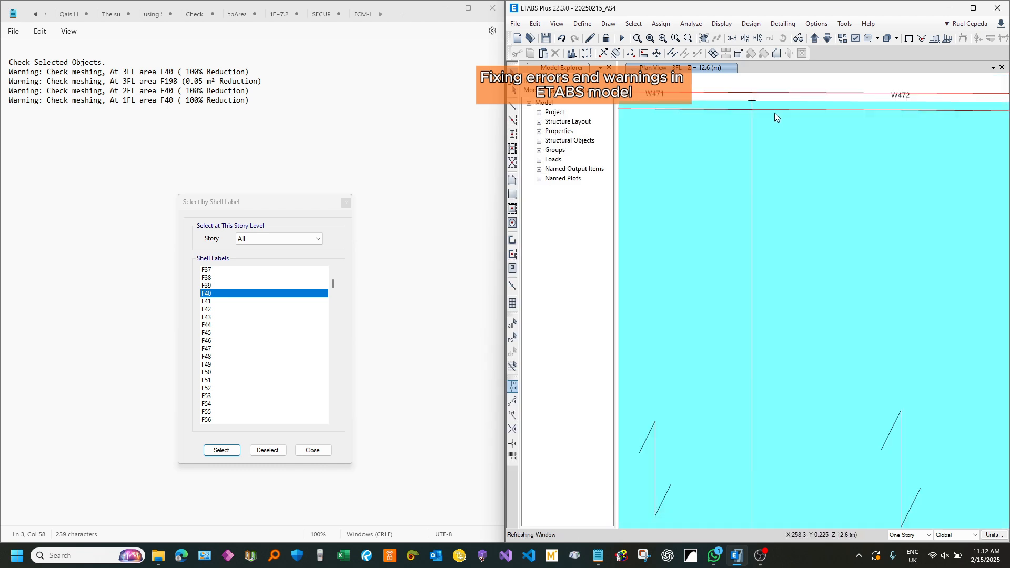
Step: Examine the joints along the upper edge of F39 and F40 below walls W471 and W472, and clear the selection
{"action": "middle_click_drag", "start_coordinate": [775, 114], "coordinate": [713, 218]}
{"action": "left_click_drag", "start_coordinate": [713, 218], "coordinate": [688, 237]}
{"action": "scroll", "coordinate": [989, 213], "scroll_direction": "up", "scroll_amount": 3}
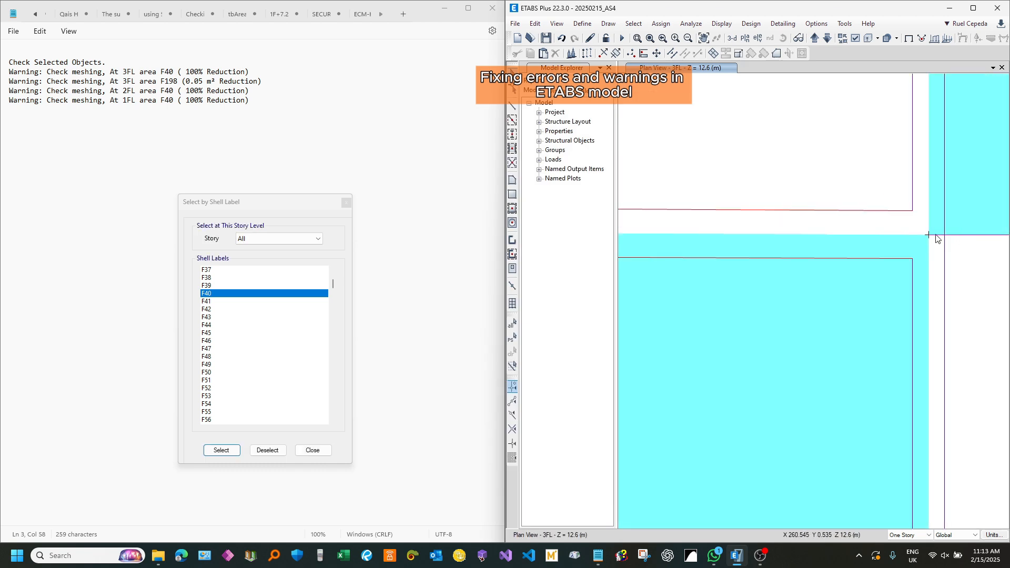
{"action": "scroll", "coordinate": [935, 236], "scroll_direction": "up", "scroll_amount": 6}
{"action": "scroll", "coordinate": [883, 238], "scroll_direction": "up", "scroll_amount": 5}
{"action": "scroll", "coordinate": [916, 198], "scroll_direction": "down", "scroll_amount": 4}
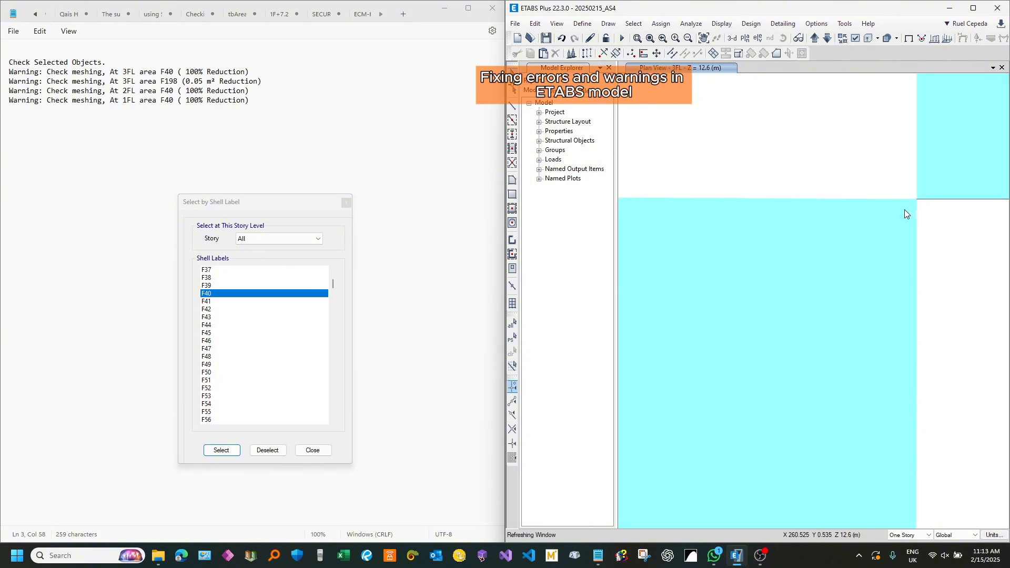
{"action": "scroll", "coordinate": [907, 207], "scroll_direction": "down", "scroll_amount": 4}
{"action": "scroll", "coordinate": [778, 202], "scroll_direction": "down", "scroll_amount": 4}
{"action": "scroll", "coordinate": [832, 219], "scroll_direction": "up", "scroll_amount": 6}
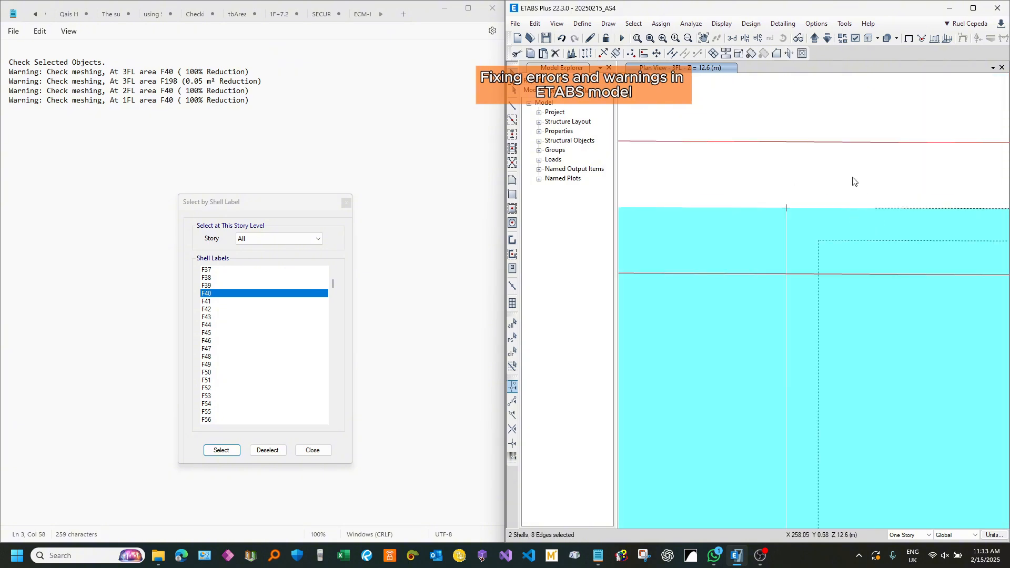
{"action": "key", "text": "ctrl+q"}
Step: Examine the joints along the lower edge of shell F40 at wall W265 and at its outer corner with W761
{"action": "scroll", "coordinate": [749, 231], "scroll_direction": "down", "scroll_amount": 5}
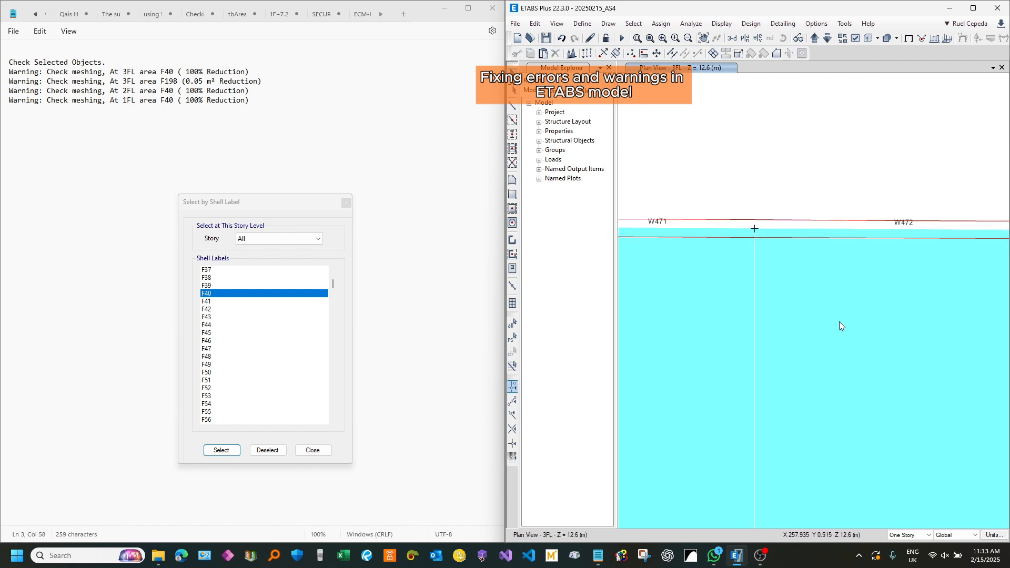
{"action": "middle_click_drag", "start_coordinate": [838, 321], "coordinate": [805, 175]}
{"action": "scroll", "coordinate": [748, 219], "scroll_direction": "up", "scroll_amount": 3}
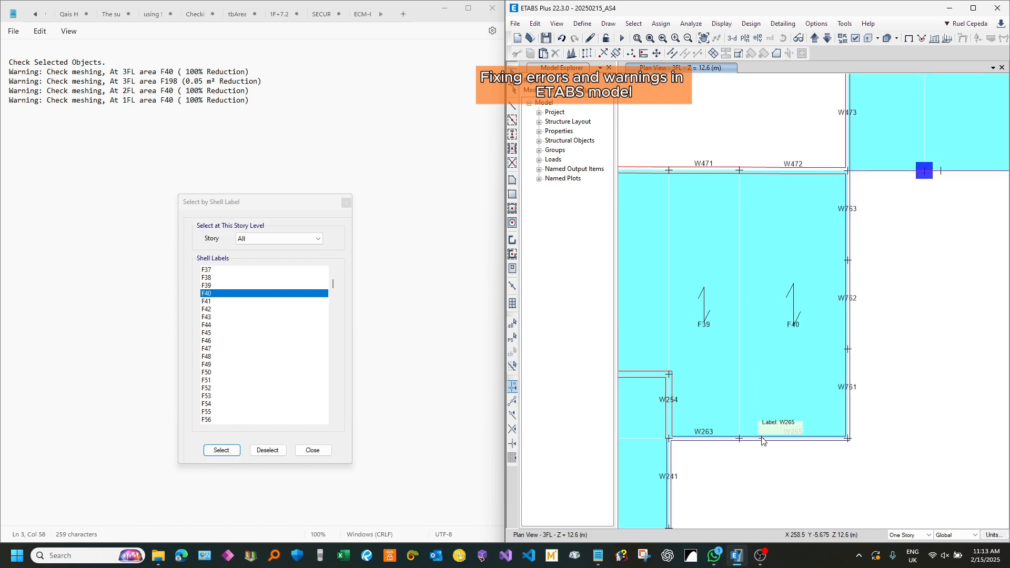
{"action": "scroll", "coordinate": [728, 438], "scroll_direction": "up", "scroll_amount": 4}
{"action": "scroll", "coordinate": [736, 440], "scroll_direction": "down", "scroll_amount": 3}
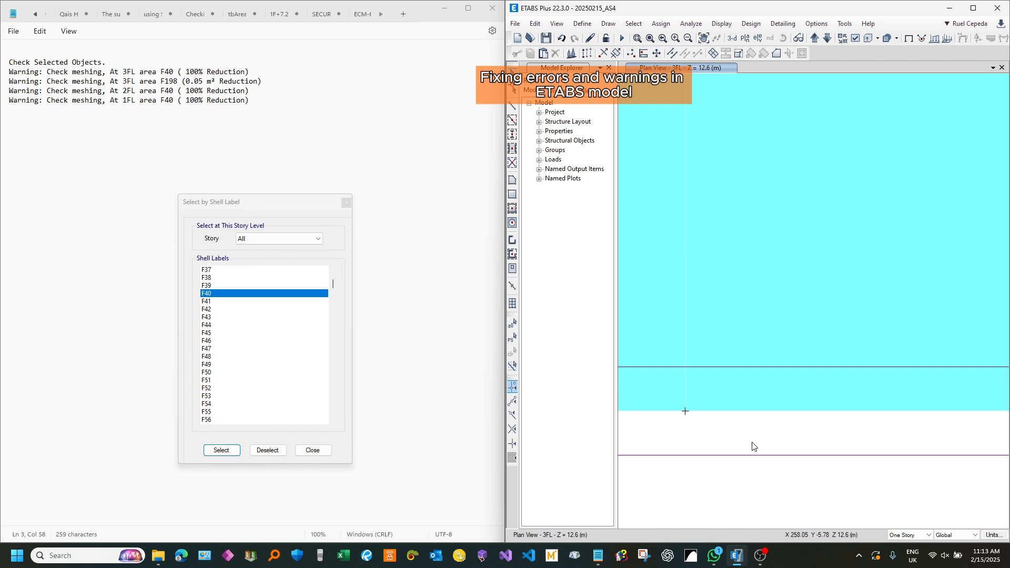
{"action": "scroll", "coordinate": [756, 437], "scroll_direction": "up", "scroll_amount": 3}
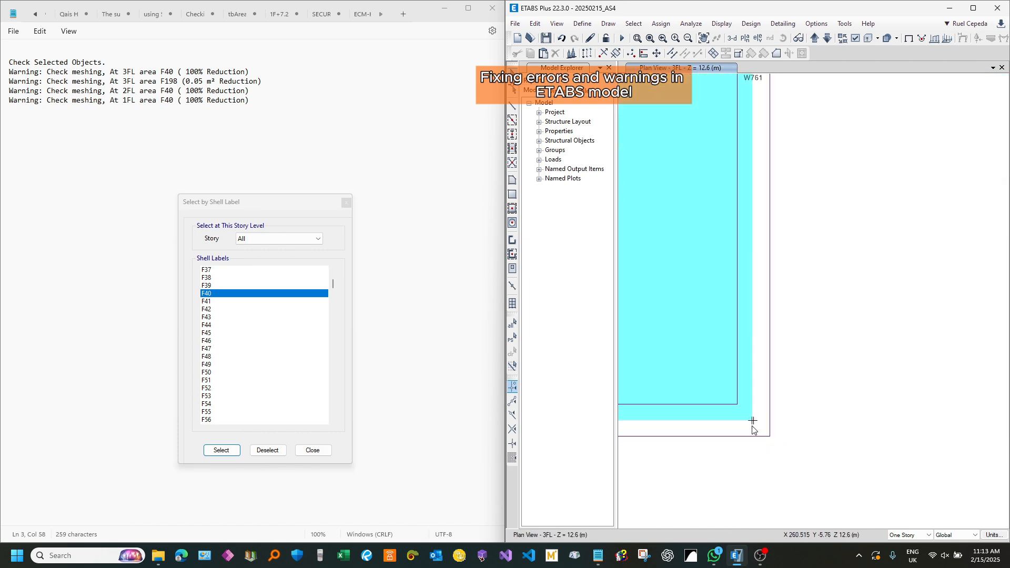
{"action": "scroll", "coordinate": [752, 424], "scroll_direction": "down", "scroll_amount": 3}
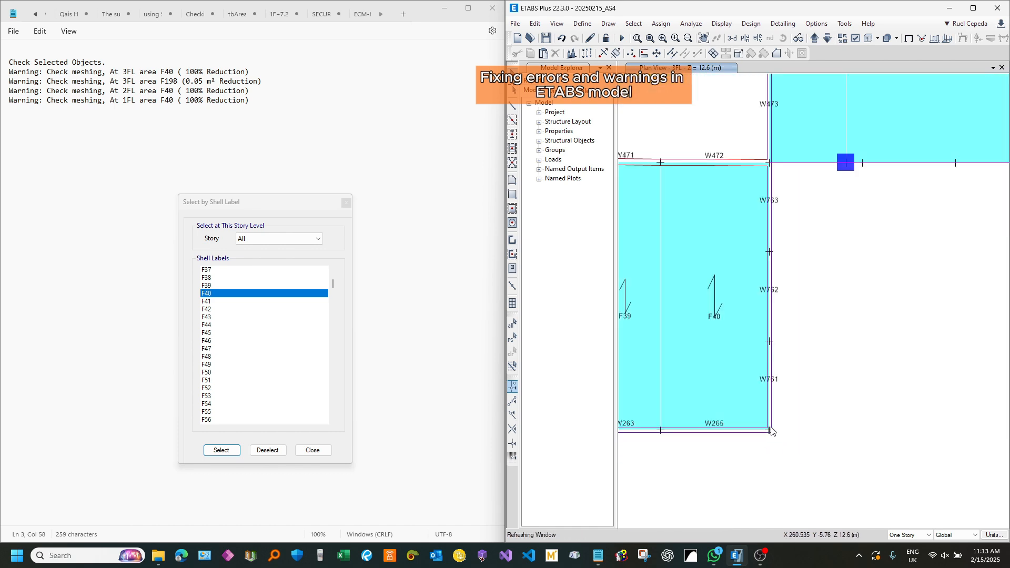
Step: Examine the corner and edge handles of shell F40 in Reshape mode against walls W265, W761 and W472
{"action": "scroll", "coordinate": [777, 147], "scroll_direction": "up", "scroll_amount": 3}
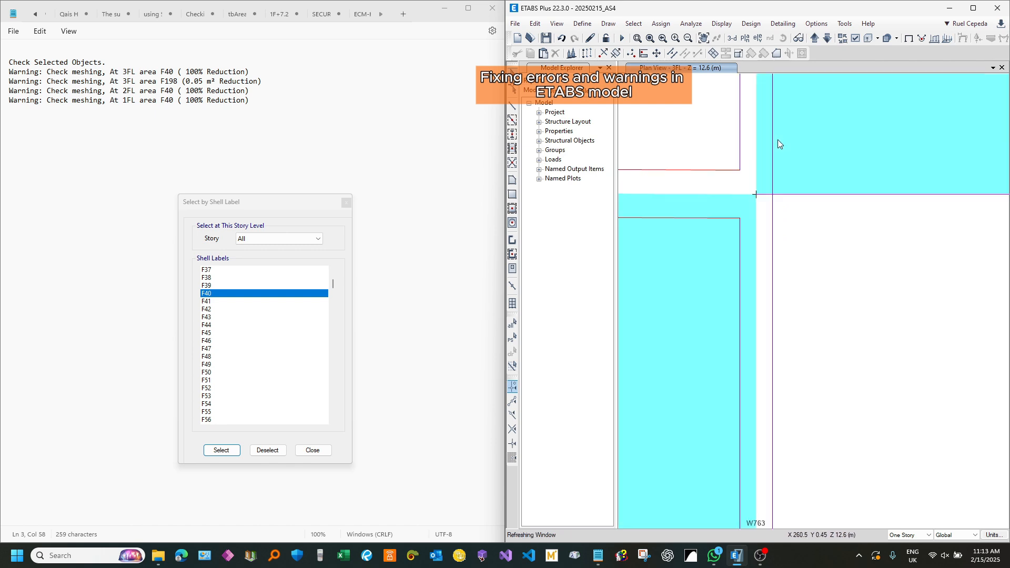
{"action": "left_click", "coordinate": [515, 91]}
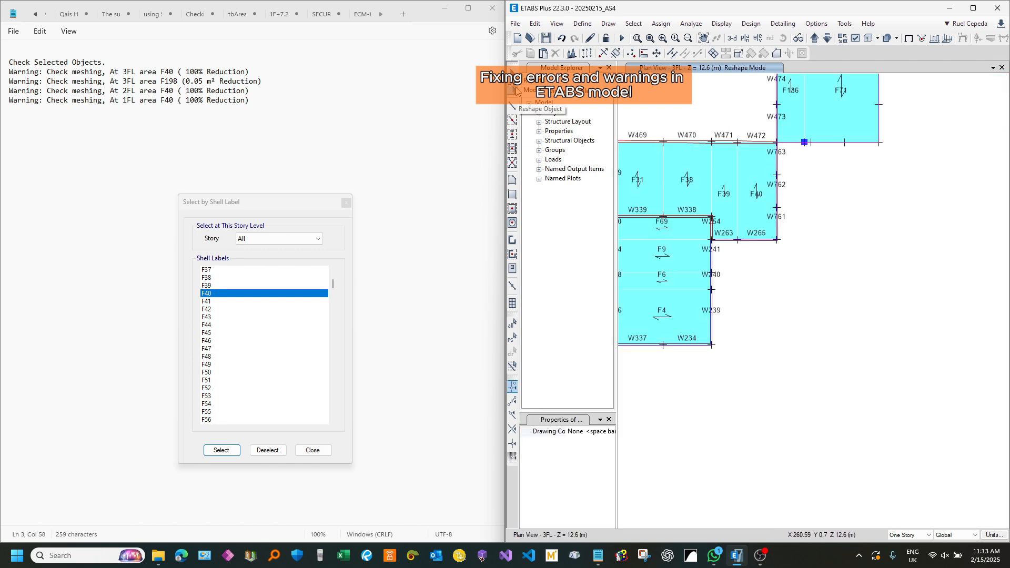
{"action": "scroll", "coordinate": [764, 182], "scroll_direction": "up", "scroll_amount": 3}
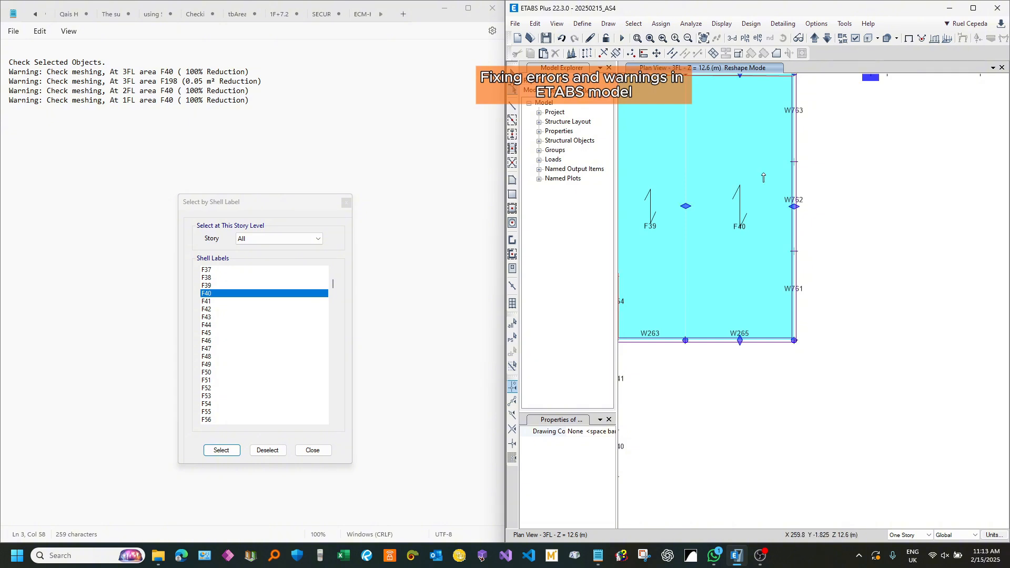
{"action": "scroll", "coordinate": [796, 324], "scroll_direction": "up", "scroll_amount": 3}
{"action": "scroll", "coordinate": [791, 373], "scroll_direction": "up", "scroll_amount": 5}
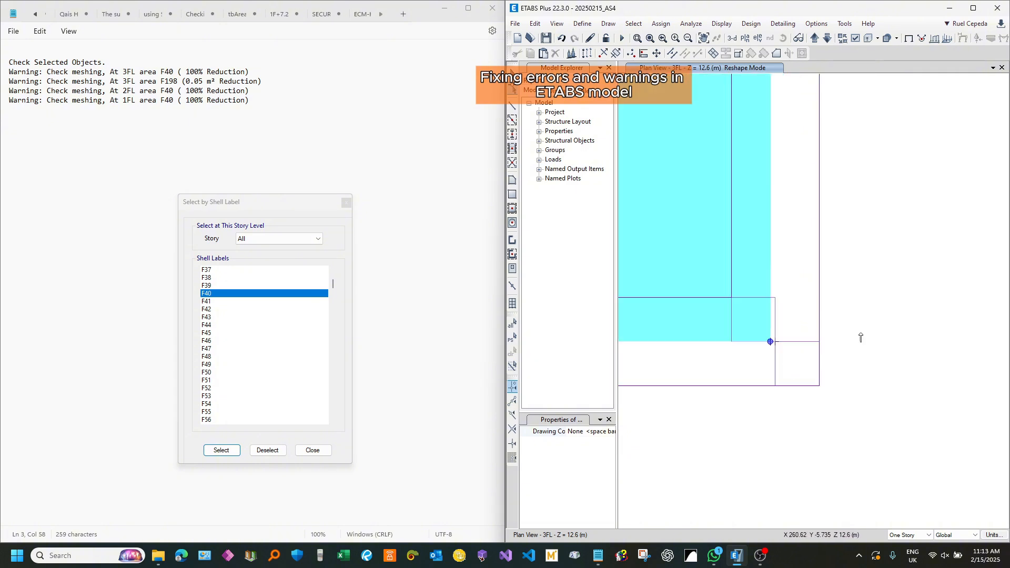
{"action": "scroll", "coordinate": [873, 336], "scroll_direction": "down", "scroll_amount": 3}
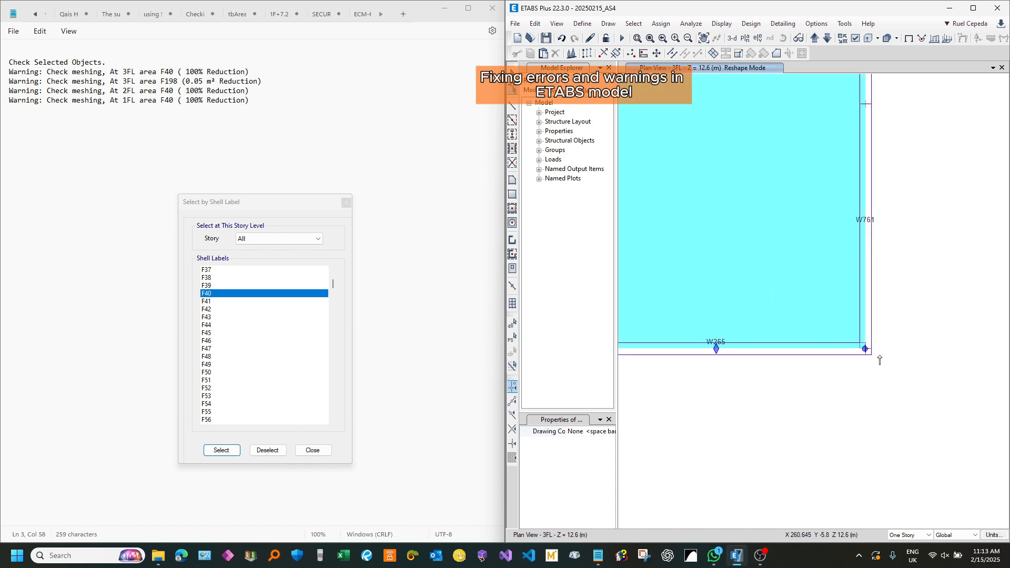
{"action": "scroll", "coordinate": [860, 302], "scroll_direction": "down", "scroll_amount": 2}
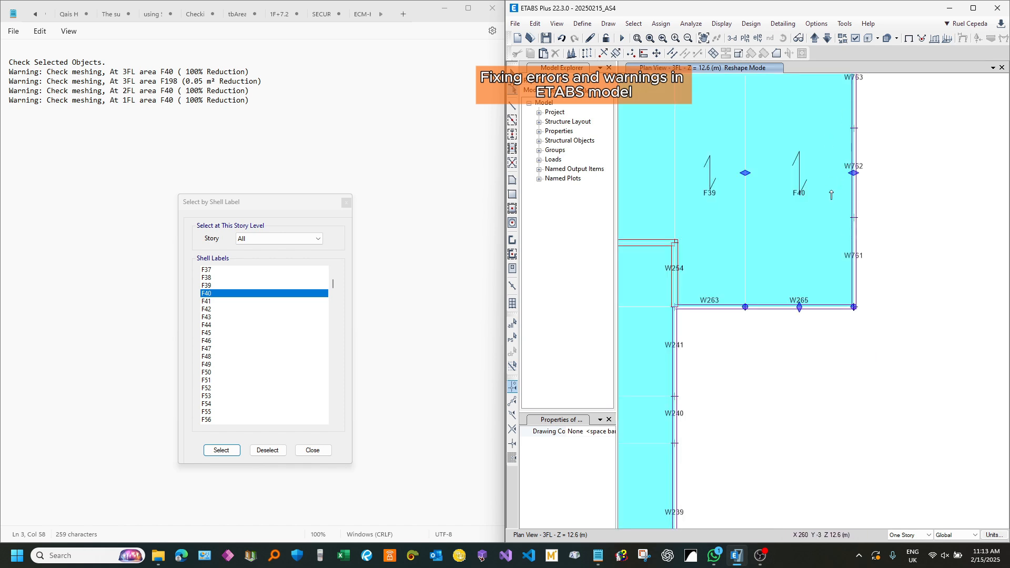
{"action": "scroll", "coordinate": [752, 279], "scroll_direction": "up", "scroll_amount": 3}
{"action": "scroll", "coordinate": [712, 343], "scroll_direction": "down", "scroll_amount": 3}
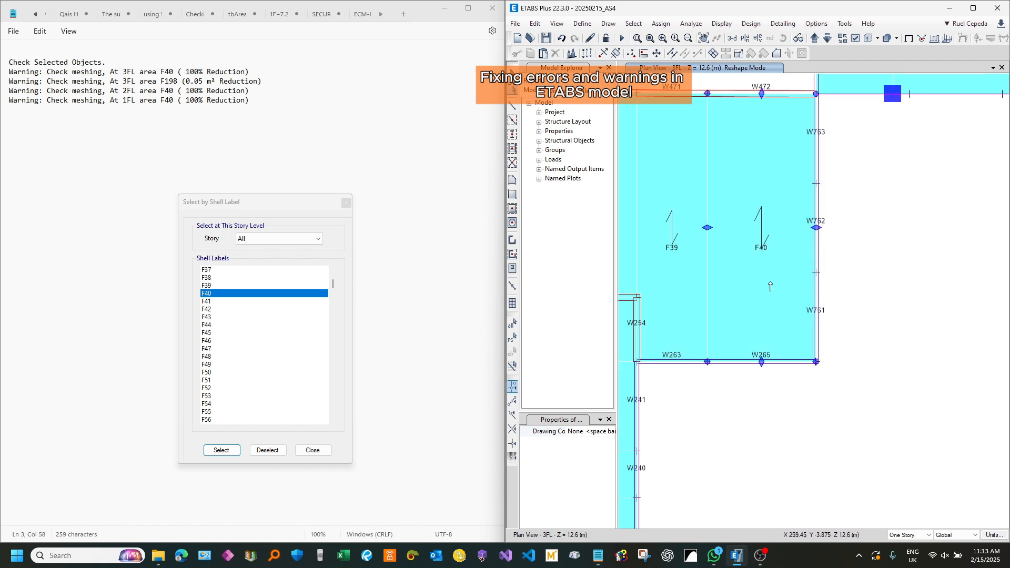
{"action": "scroll", "coordinate": [770, 287], "scroll_direction": "up", "scroll_amount": 3}
{"action": "scroll", "coordinate": [722, 356], "scroll_direction": "down", "scroll_amount": 3}
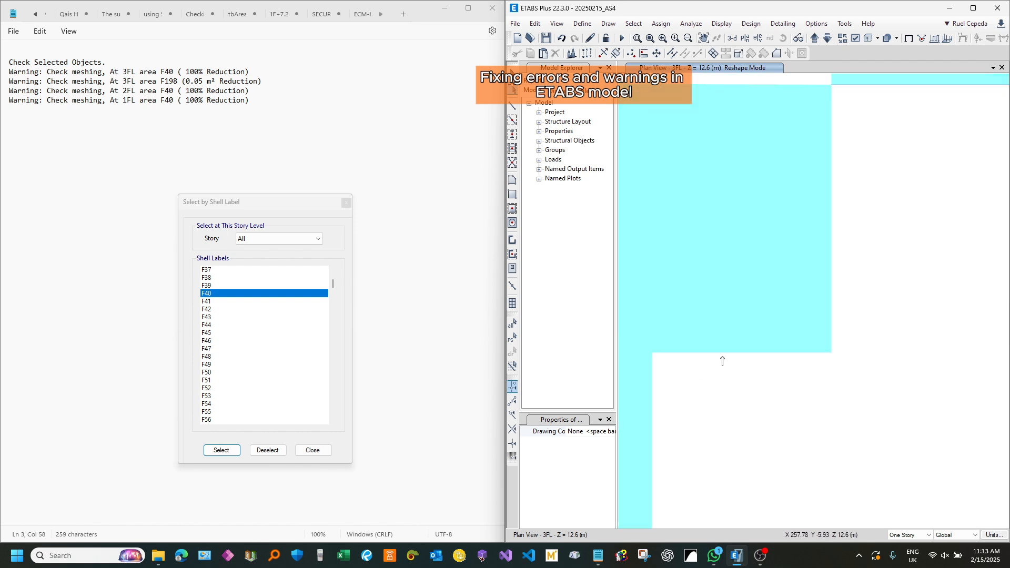
{"action": "middle_click_drag", "start_coordinate": [922, 95], "coordinate": [911, 197]}
{"action": "scroll", "coordinate": [813, 191], "scroll_direction": "up", "scroll_amount": 3}
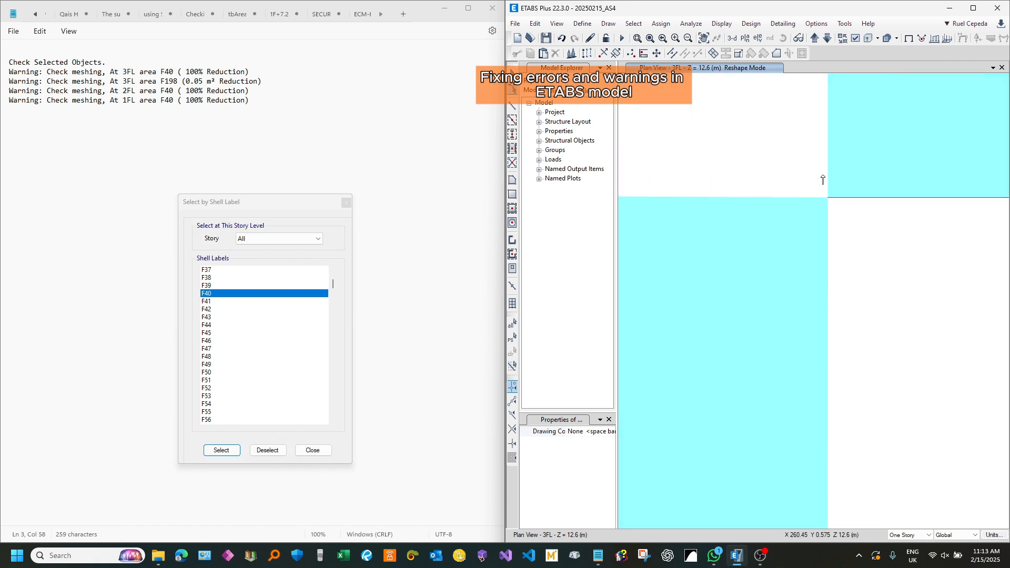
{"action": "key", "text": "Escape"}
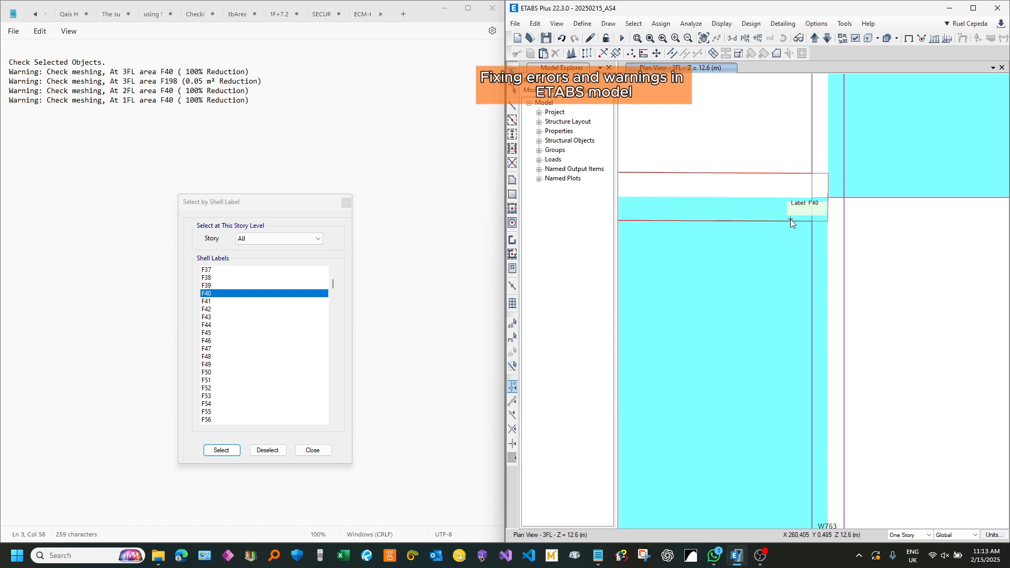
Step: Check the joint at F40's upper outer corner below wall W473 and the shell's lower outer corner
{"action": "left_click", "coordinate": [864, 198]}
{"action": "left_click", "coordinate": [852, 197]}
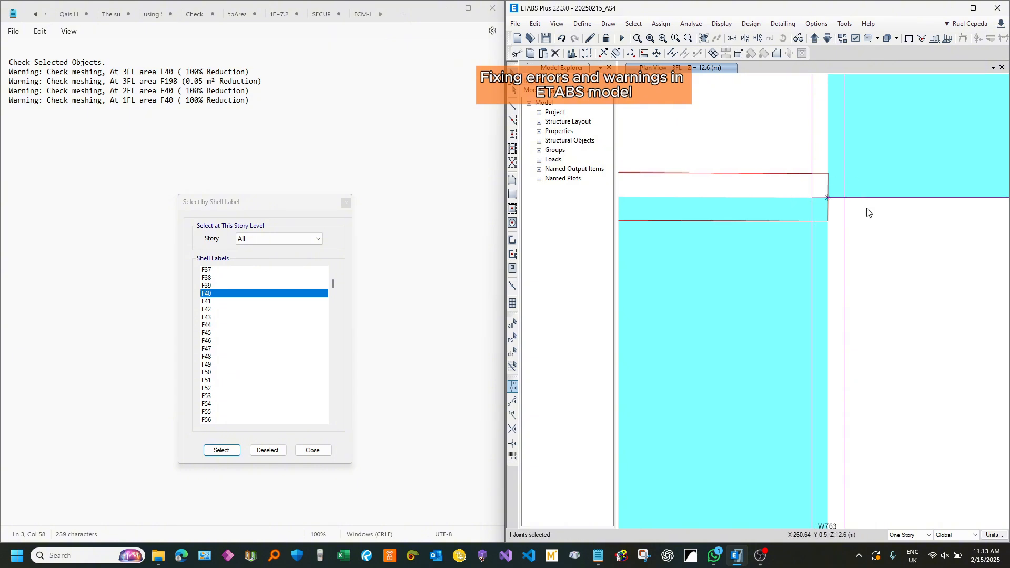
{"action": "scroll", "coordinate": [818, 189], "scroll_direction": "down", "scroll_amount": 5}
{"action": "scroll", "coordinate": [828, 468], "scroll_direction": "up", "scroll_amount": 3}
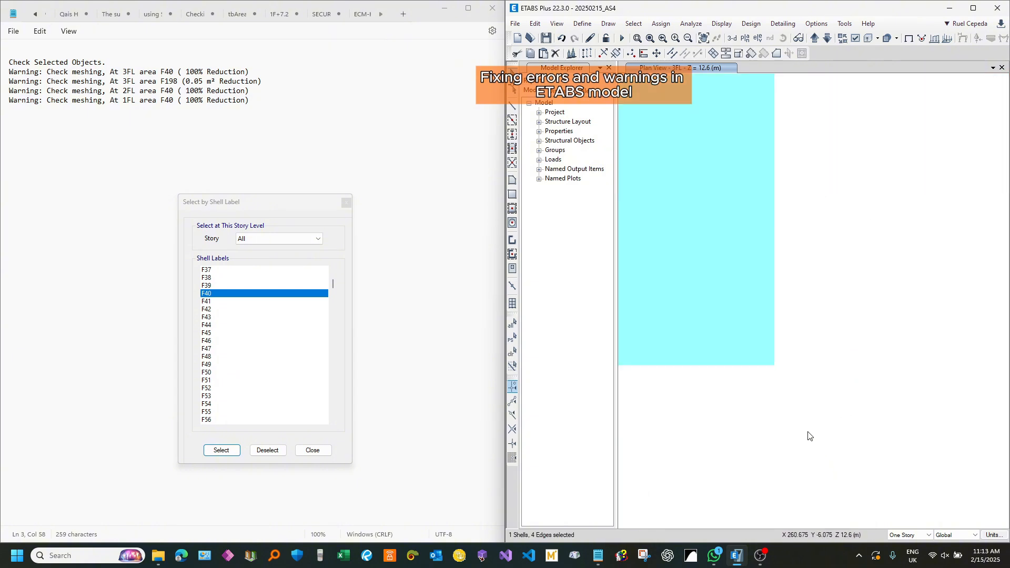
Step: Reshape shell F40 on 3FL by moving its lower outer corner onto the joint where walls W265 and W761 meet
{"action": "left_click", "coordinate": [515, 96]}
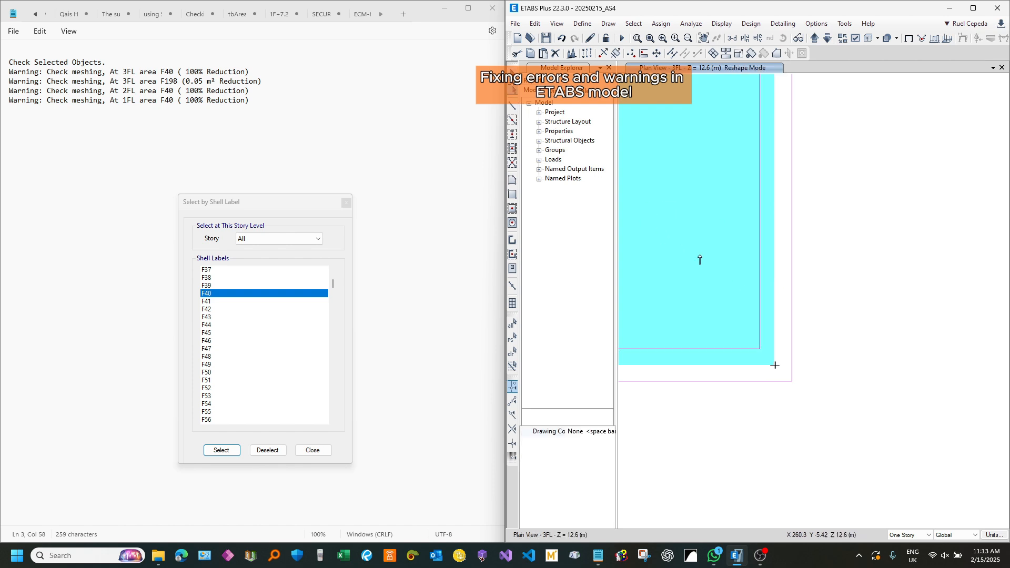
{"action": "scroll", "coordinate": [784, 368], "scroll_direction": "up", "scroll_amount": 3}
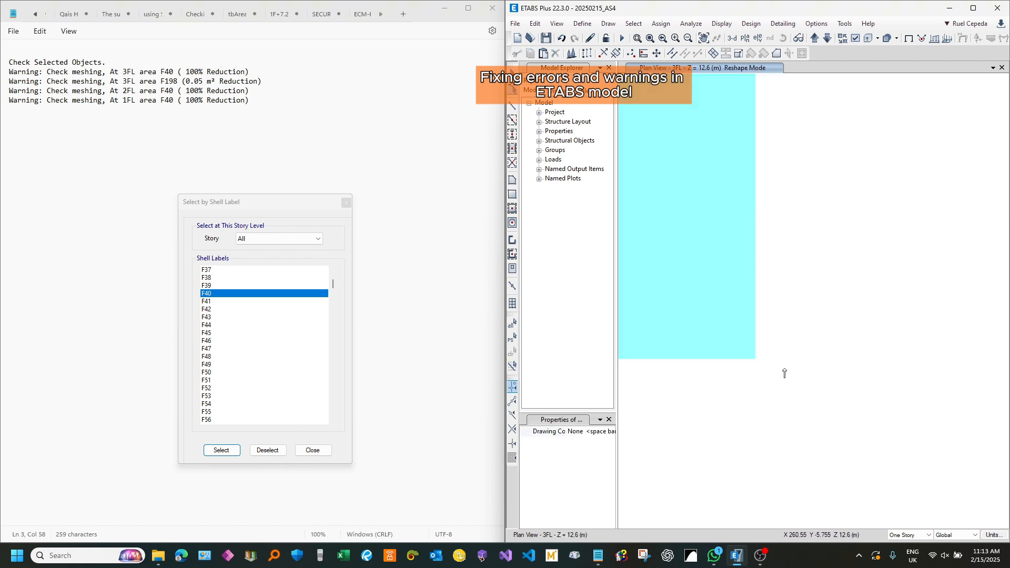
{"action": "left_click", "coordinate": [756, 360]}
{"action": "left_click_drag", "start_coordinate": [758, 359], "coordinate": [759, 359]}
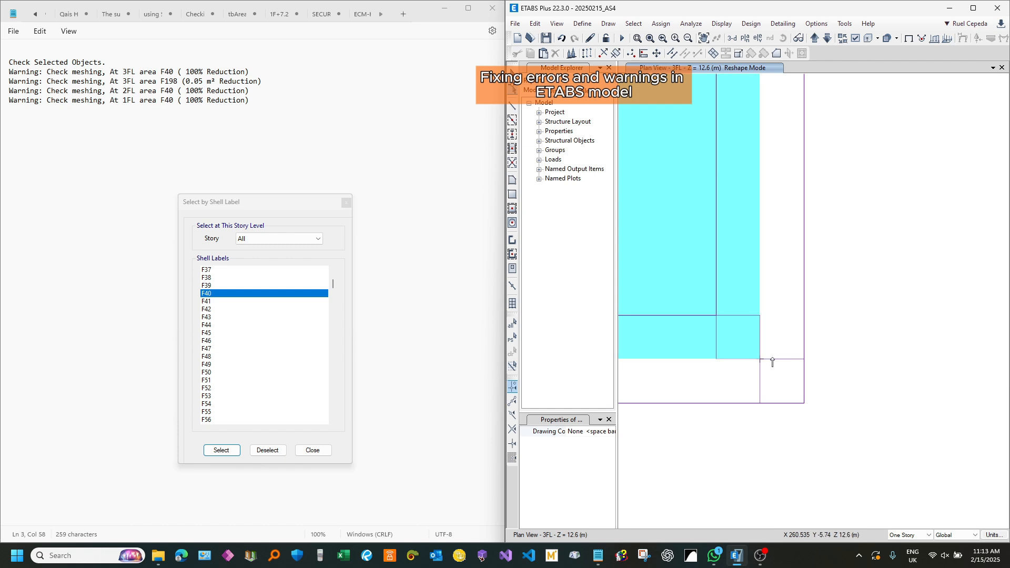
{"action": "scroll", "coordinate": [807, 381], "scroll_direction": "down", "scroll_amount": 9}
{"action": "scroll", "coordinate": [807, 285], "scroll_direction": "up", "scroll_amount": 6}
{"action": "scroll", "coordinate": [807, 286], "scroll_direction": "down", "scroll_amount": 3}
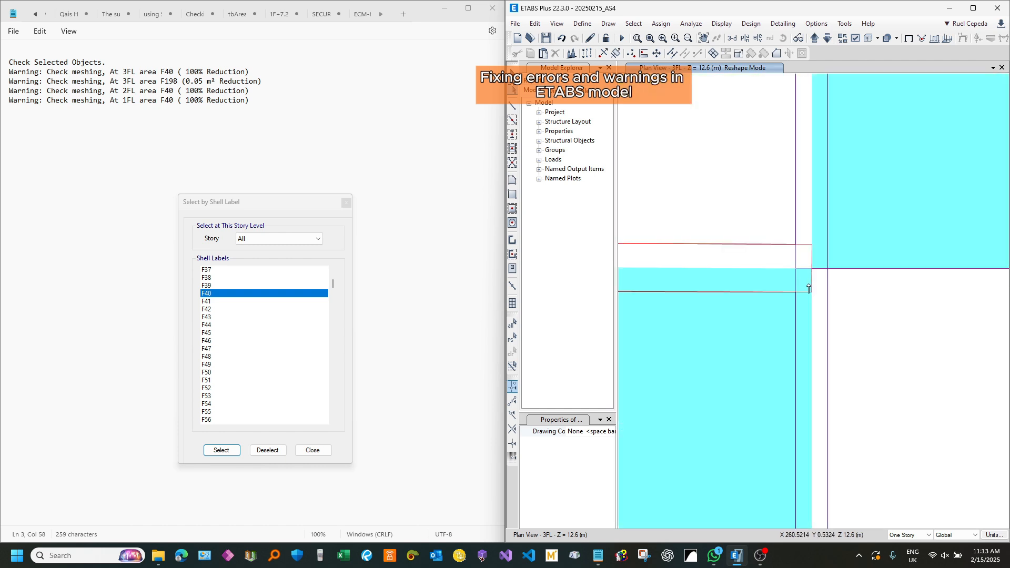
{"action": "scroll", "coordinate": [807, 227], "scroll_direction": "down", "scroll_amount": 3}
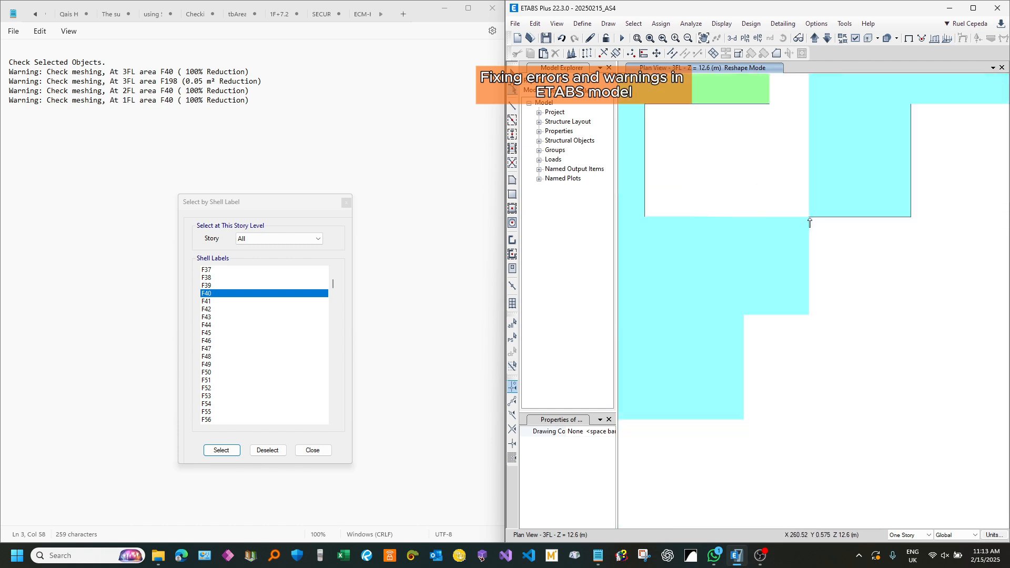
{"action": "left_click", "coordinate": [512, 73]}
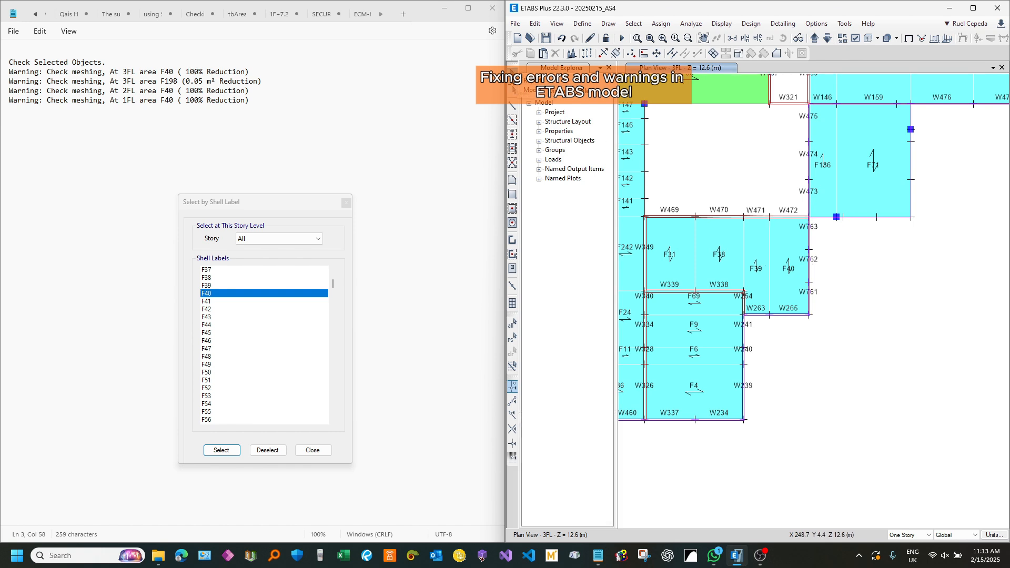
Step: In Notepad, delete the 3FL area F40 meshing warning line from the warning list
{"action": "left_click_drag", "start_coordinate": [257, 73], "coordinate": [2, 73]}
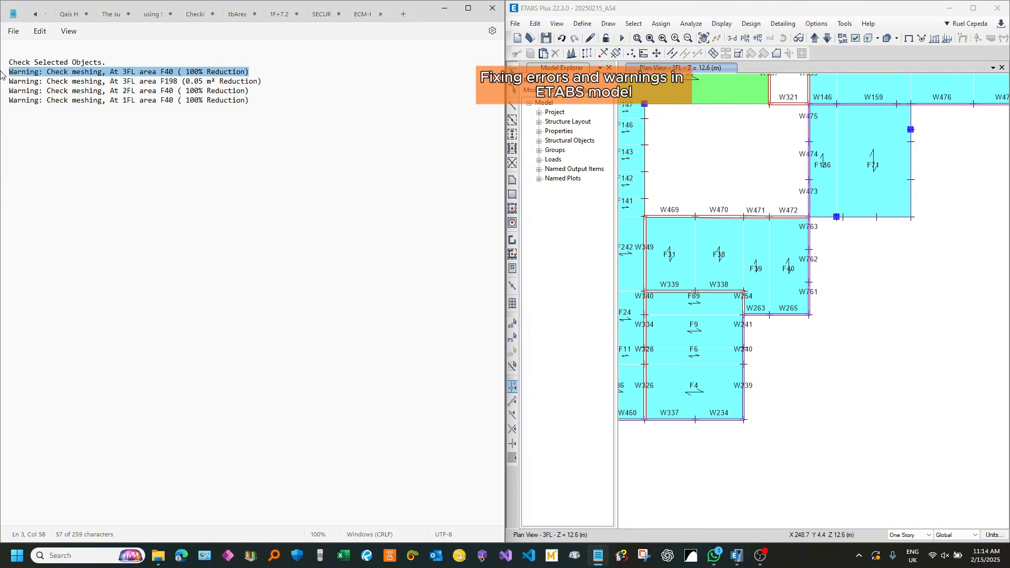
{"action": "key", "text": "Delete"}
{"action": "key", "text": "BackSpace"}
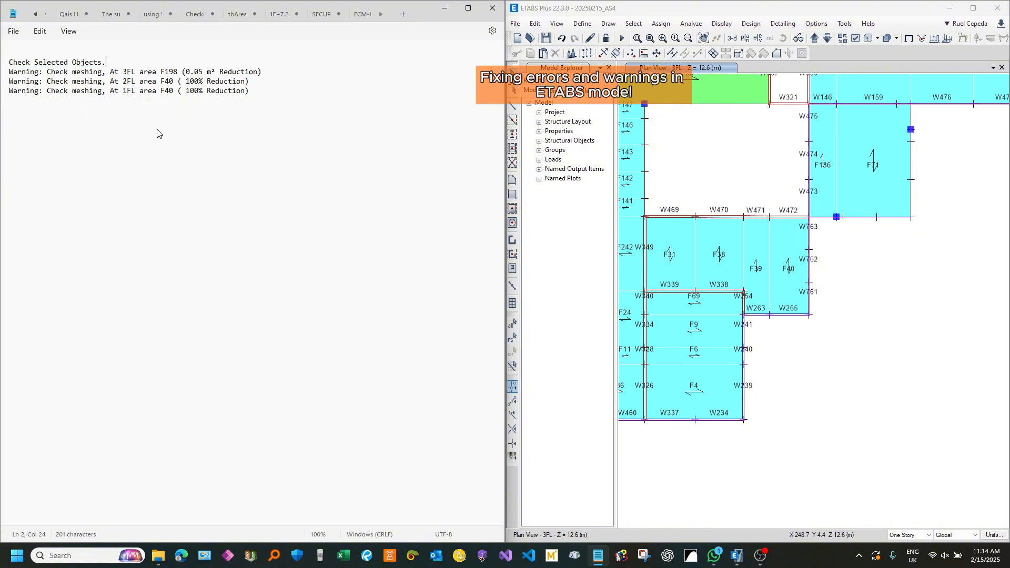
Step: Return to ETABS and select shell F198 by its label on all stories
{"action": "left_click", "coordinate": [601, 5]}
{"action": "left_click", "coordinate": [338, 286]}
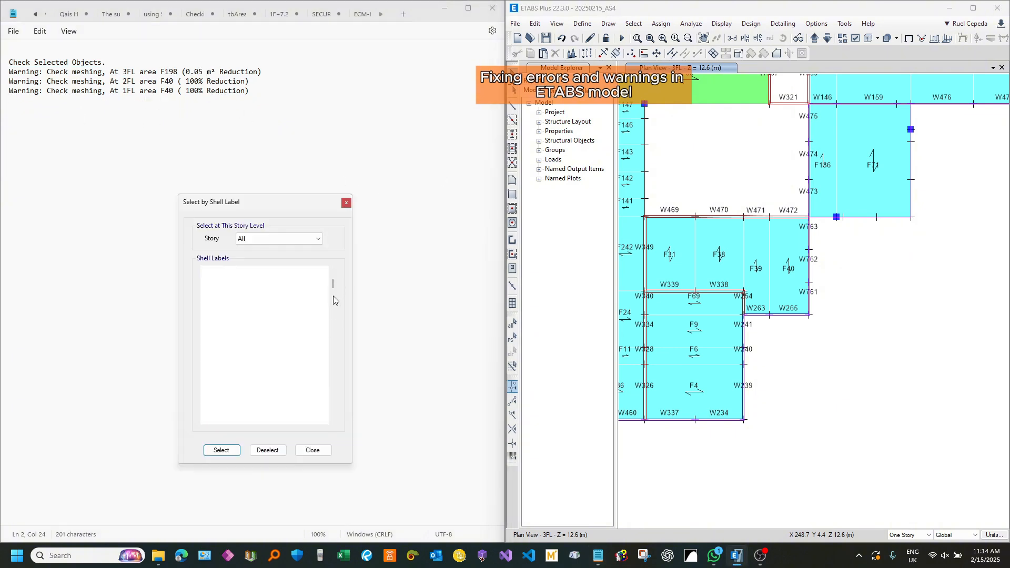
{"action": "scroll", "coordinate": [290, 342], "scroll_direction": "down", "scroll_amount": 12}
{"action": "scroll", "coordinate": [297, 331], "scroll_direction": "down", "scroll_amount": 13}
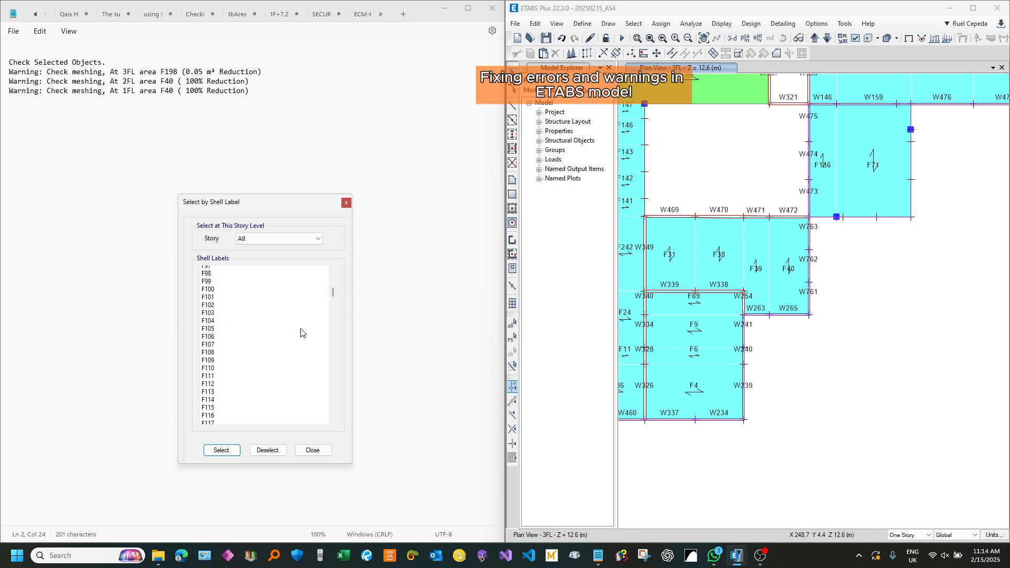
{"action": "scroll", "coordinate": [297, 336], "scroll_direction": "down", "scroll_amount": 5}
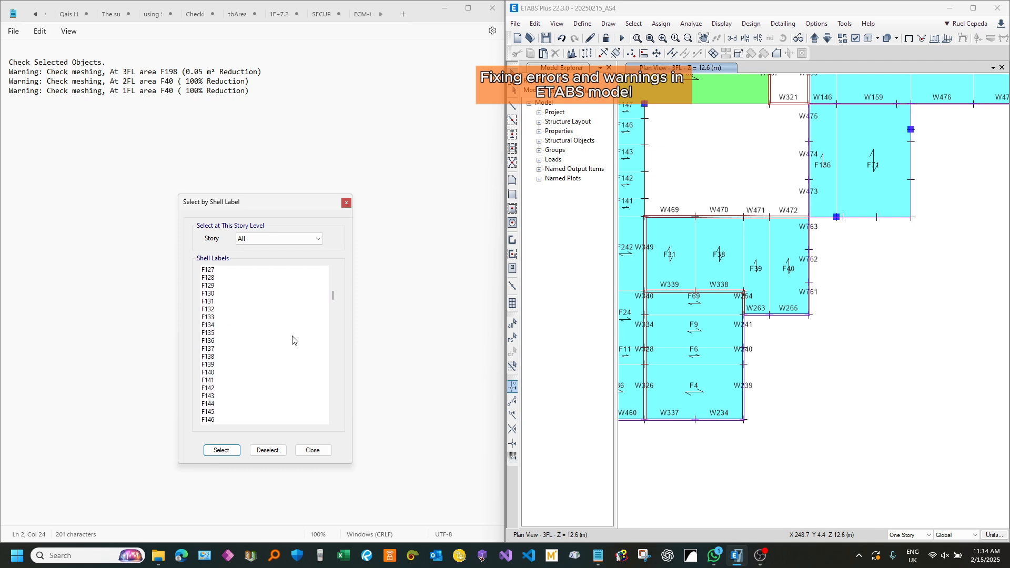
{"action": "scroll", "coordinate": [286, 345], "scroll_direction": "down", "scroll_amount": 3}
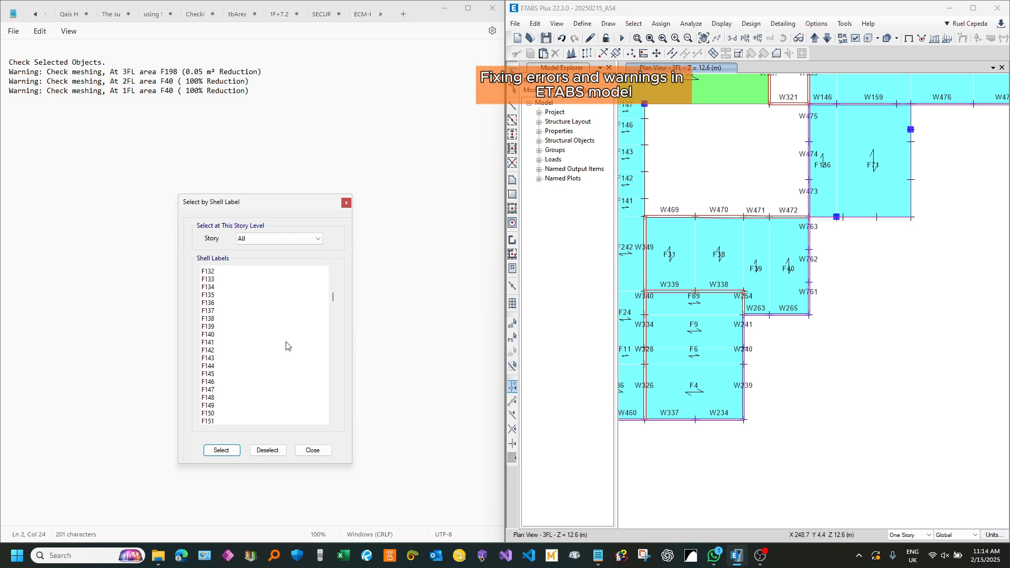
{"action": "left_click", "coordinate": [222, 334]}
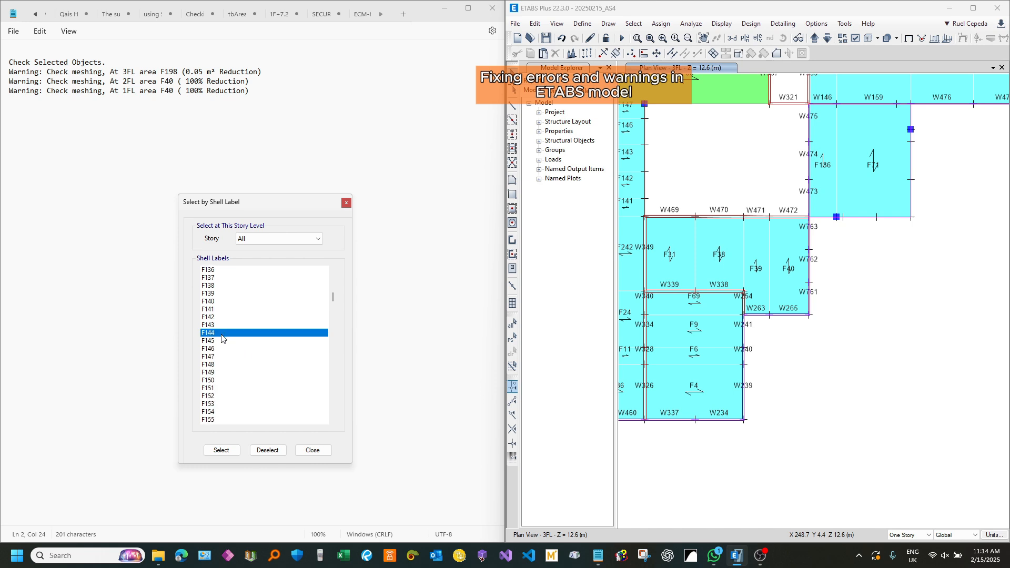
{"action": "scroll", "coordinate": [224, 339], "scroll_direction": "down", "scroll_amount": 10}
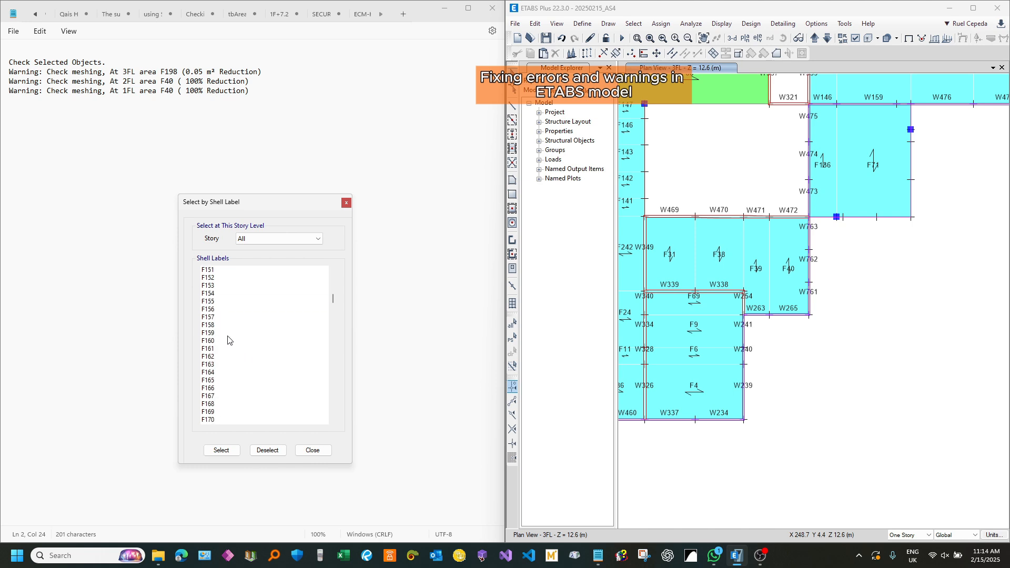
{"action": "scroll", "coordinate": [228, 339], "scroll_direction": "down", "scroll_amount": 4}
{"action": "scroll", "coordinate": [228, 339], "scroll_direction": "down", "scroll_amount": 1}
{"action": "left_click", "coordinate": [219, 326]}
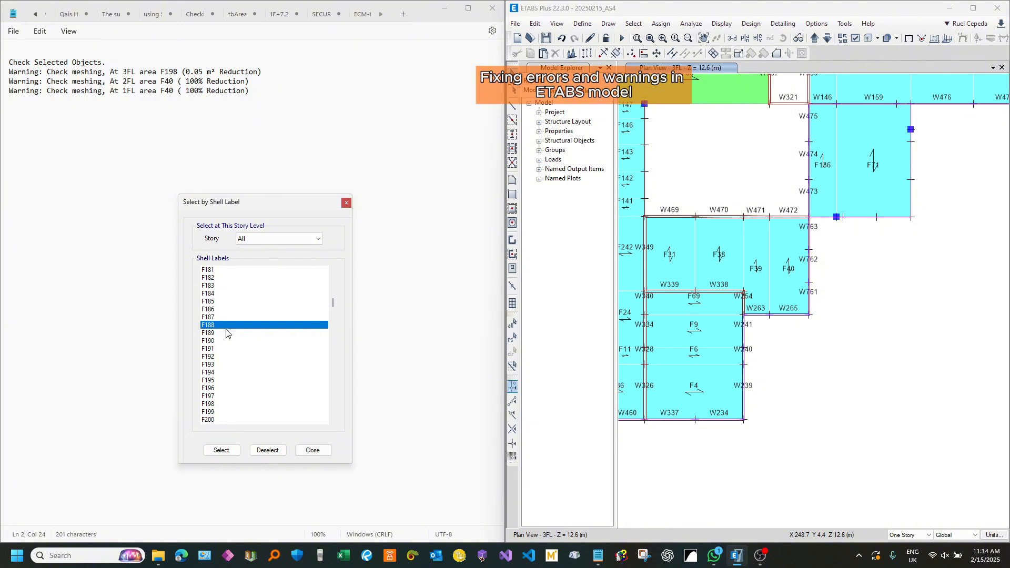
{"action": "scroll", "coordinate": [231, 342], "scroll_direction": "down", "scroll_amount": 2}
{"action": "left_click", "coordinate": [227, 356]}
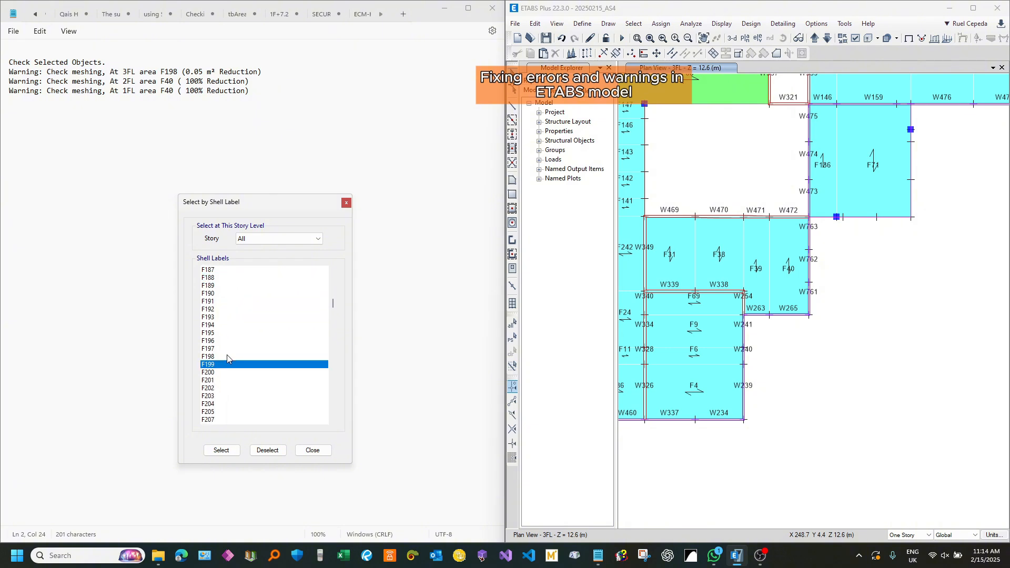
{"action": "left_click", "coordinate": [221, 450]}
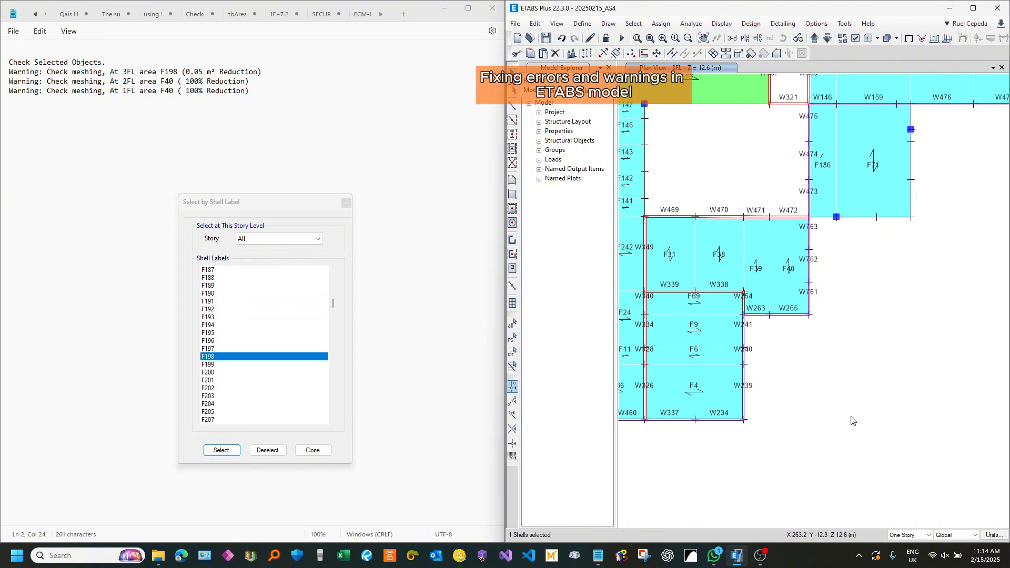
Step: Isolate the selected shell F198 in the 3FL plan to locate it, and show all objects again
{"action": "key", "text": "ctrl+h"}
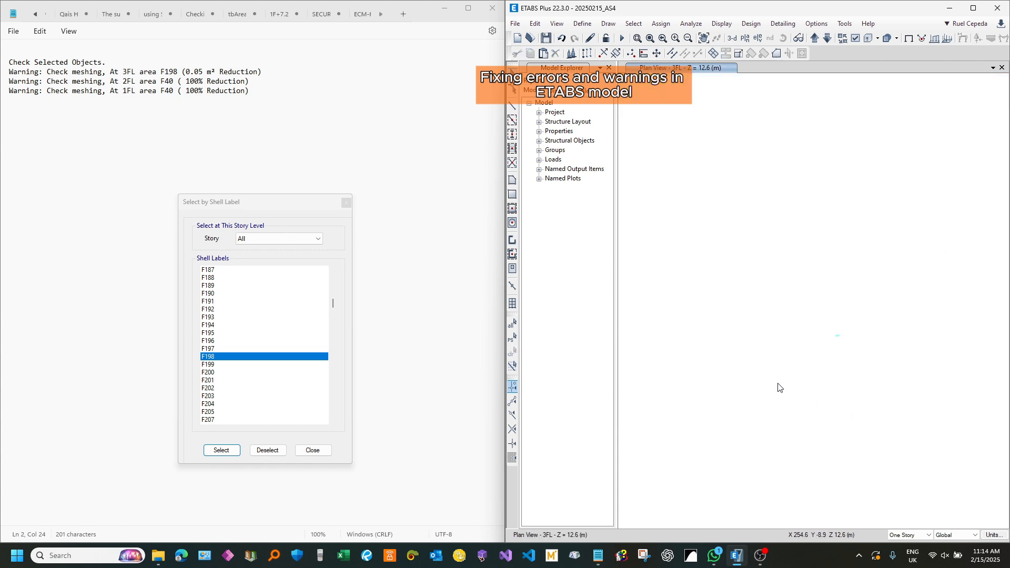
{"action": "scroll", "coordinate": [876, 330], "scroll_direction": "up", "scroll_amount": 2}
{"action": "scroll", "coordinate": [718, 286], "scroll_direction": "up", "scroll_amount": 3}
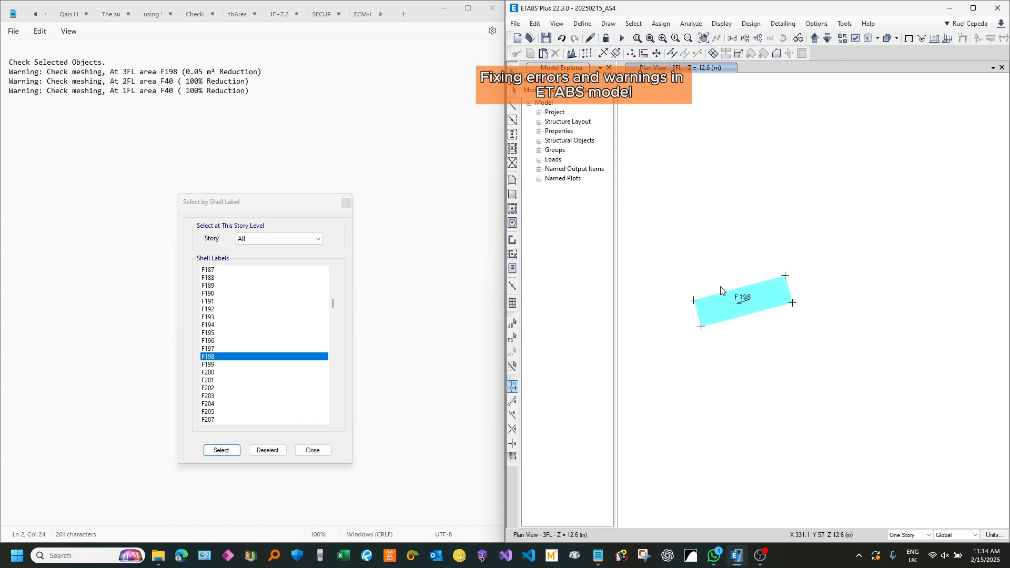
{"action": "scroll", "coordinate": [721, 290], "scroll_direction": "up", "scroll_amount": 3}
{"action": "key", "text": "ctrl+shift+a"}
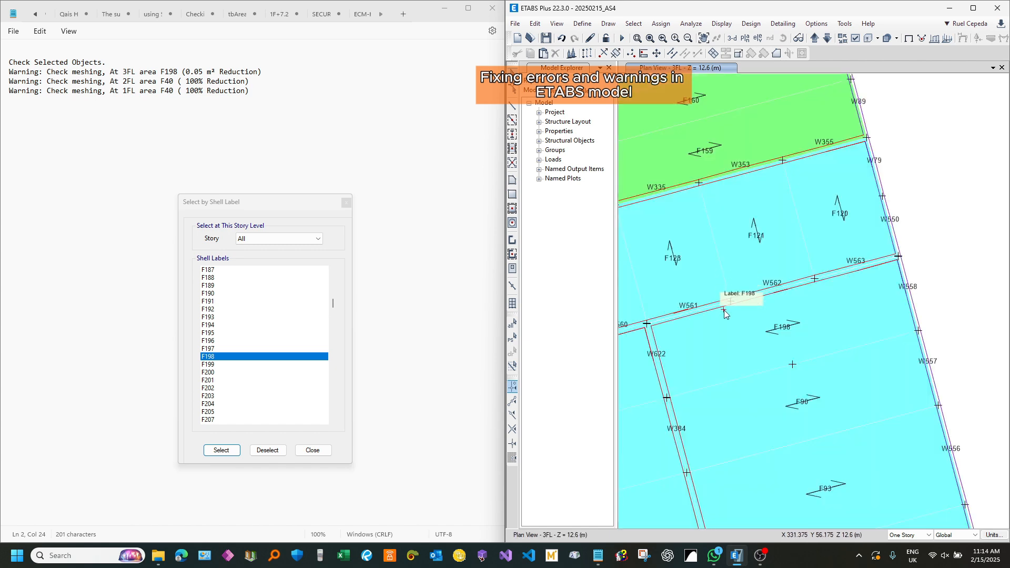
Step: Select shell F198 and examine its edges and corners against the wall joints along W561 to W563, W622 and W558 on 3FL
{"action": "left_click", "coordinate": [684, 349]}
{"action": "scroll", "coordinate": [918, 319], "scroll_direction": "up", "scroll_amount": 3}
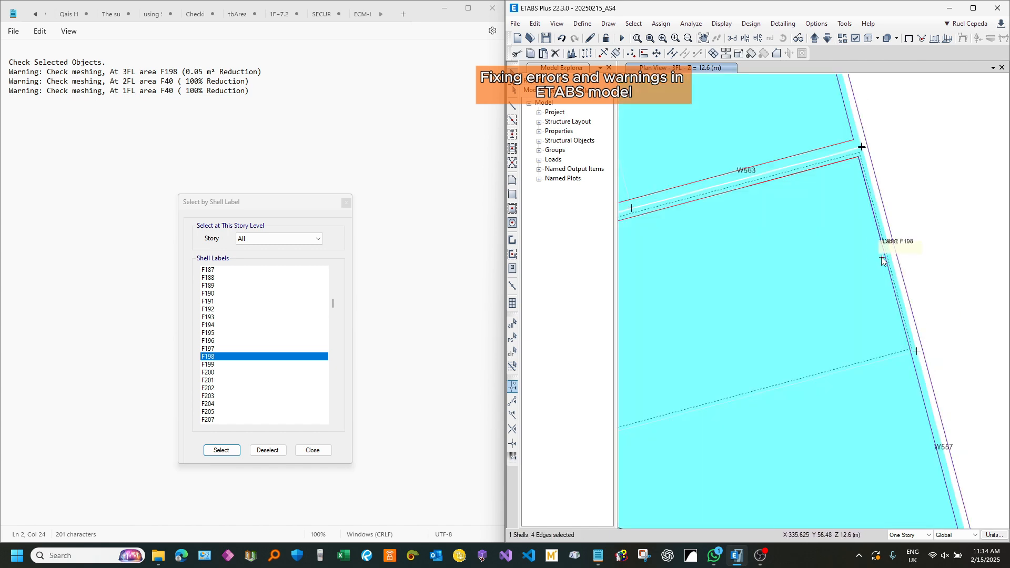
{"action": "scroll", "coordinate": [869, 175], "scroll_direction": "down", "scroll_amount": 3}
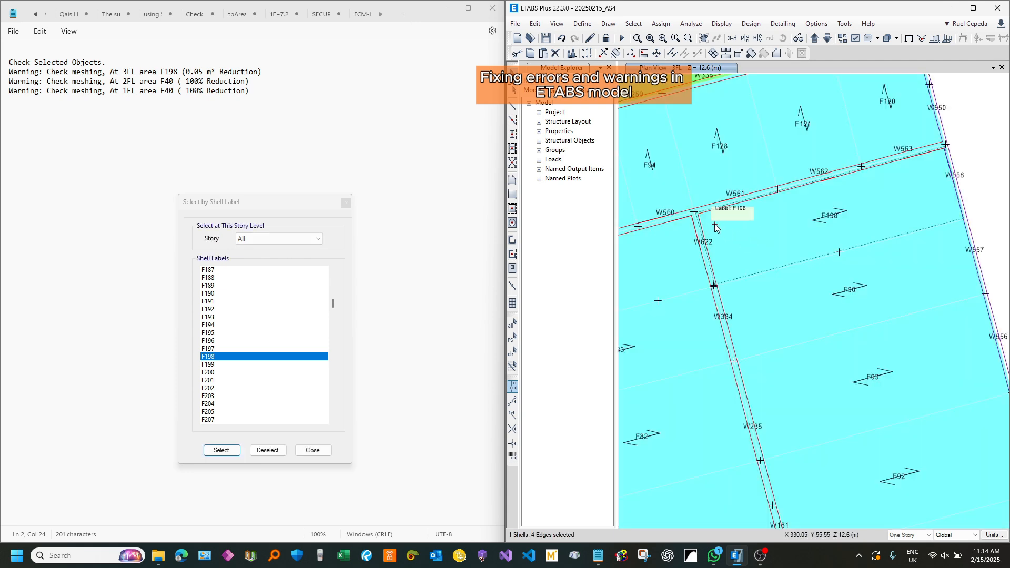
{"action": "scroll", "coordinate": [683, 205], "scroll_direction": "up", "scroll_amount": 3}
{"action": "scroll", "coordinate": [680, 200], "scroll_direction": "up", "scroll_amount": 3}
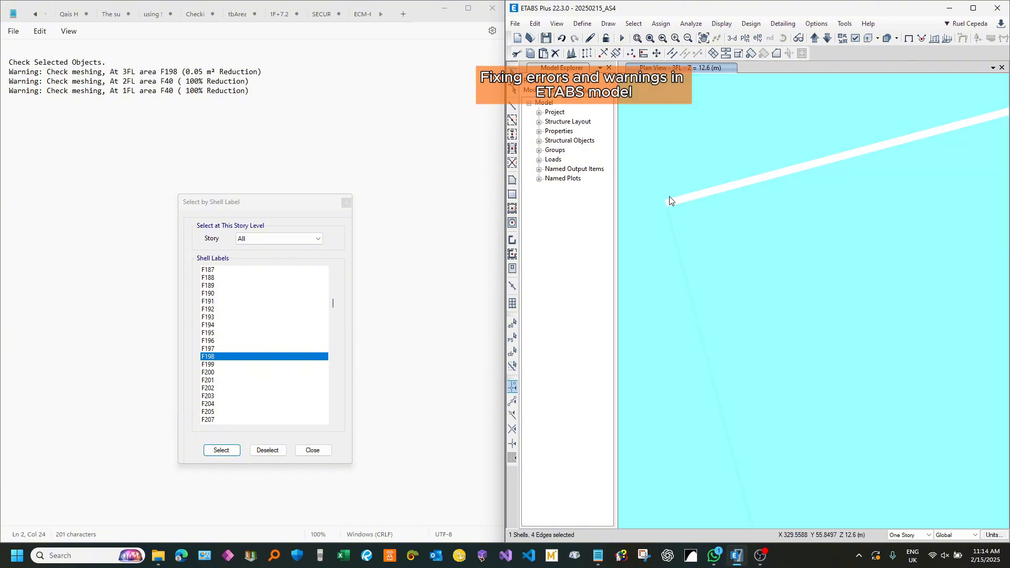
{"action": "scroll", "coordinate": [675, 182], "scroll_direction": "down", "scroll_amount": 4}
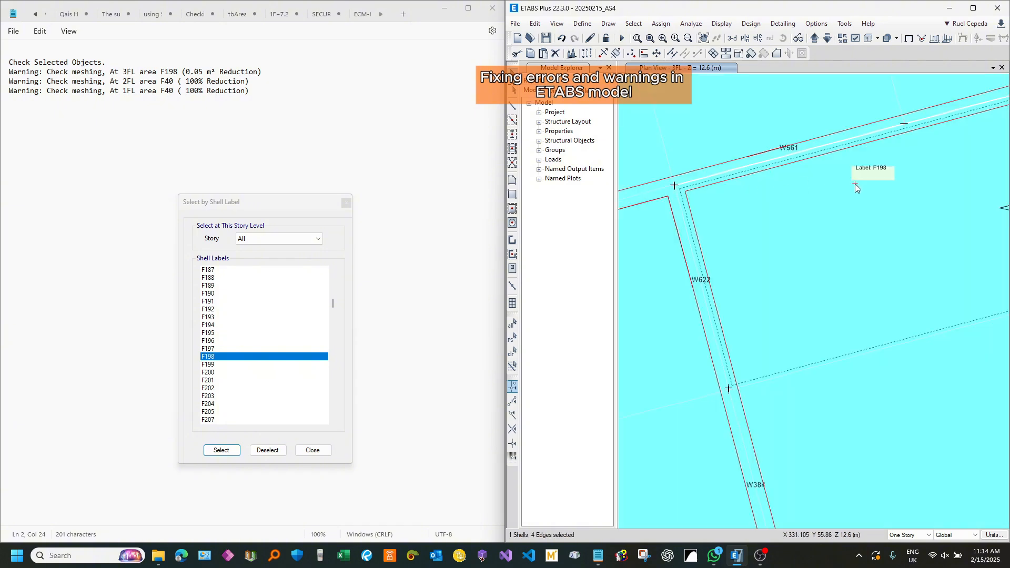
{"action": "middle_click_drag", "start_coordinate": [851, 184], "coordinate": [761, 303]}
{"action": "middle_click_drag", "start_coordinate": [727, 354], "coordinate": [820, 190]}
{"action": "scroll", "coordinate": [745, 341], "scroll_direction": "up", "scroll_amount": 6}
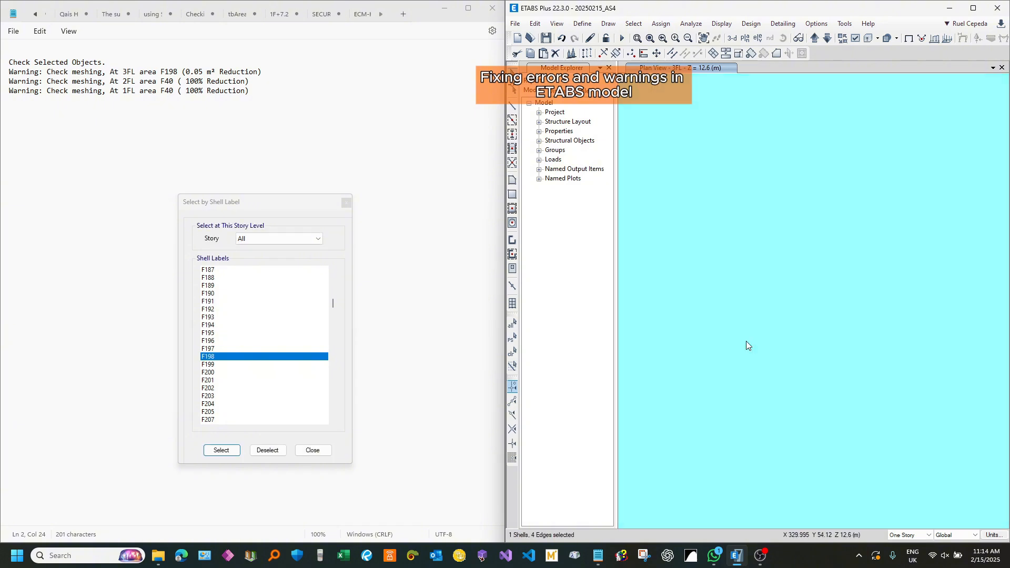
{"action": "scroll", "coordinate": [799, 301], "scroll_direction": "down", "scroll_amount": 2}
{"action": "scroll", "coordinate": [752, 304], "scroll_direction": "down", "scroll_amount": 4}
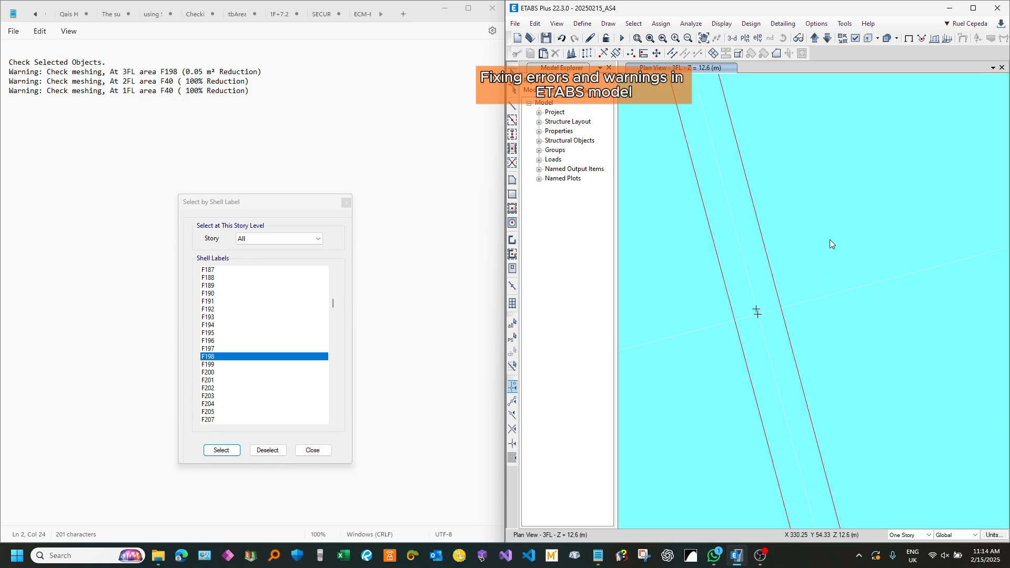
{"action": "left_click", "coordinate": [820, 276]}
{"action": "left_click_drag", "start_coordinate": [742, 291], "coordinate": [762, 321]}
{"action": "scroll", "coordinate": [773, 297], "scroll_direction": "down", "scroll_amount": 5}
{"action": "left_click", "coordinate": [780, 237]}
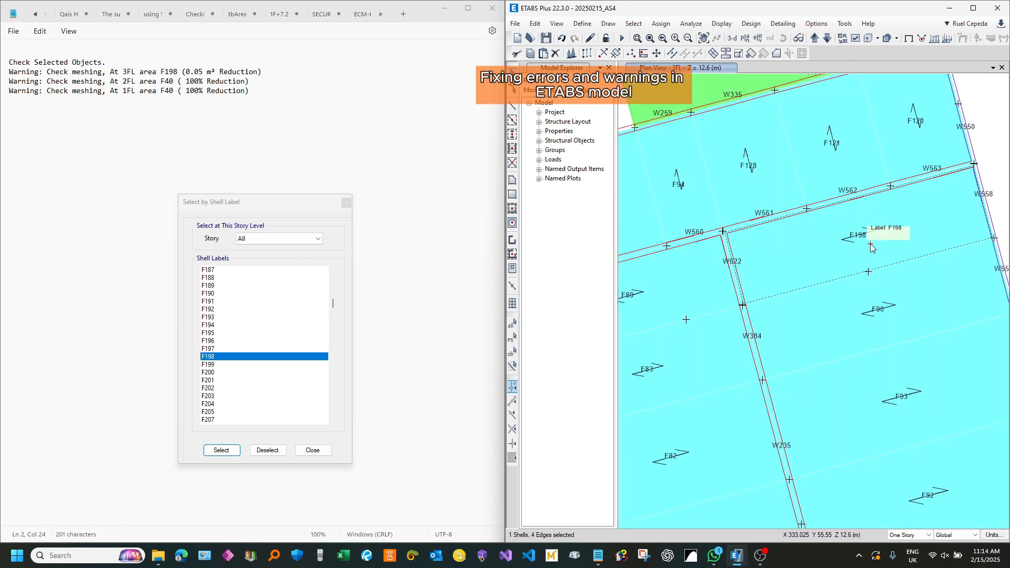
{"action": "scroll", "coordinate": [867, 325], "scroll_direction": "down", "scroll_amount": 2}
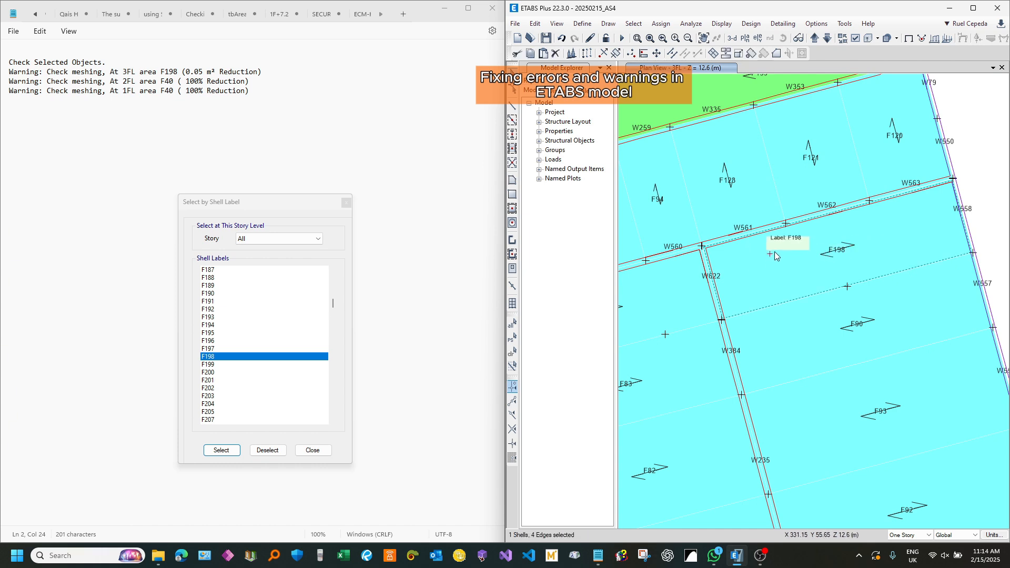
Step: Compare the RFL plan above shell F198, and return to the 3FL plan to check the W622 and W384 joint
{"action": "left_click", "coordinate": [814, 38]}
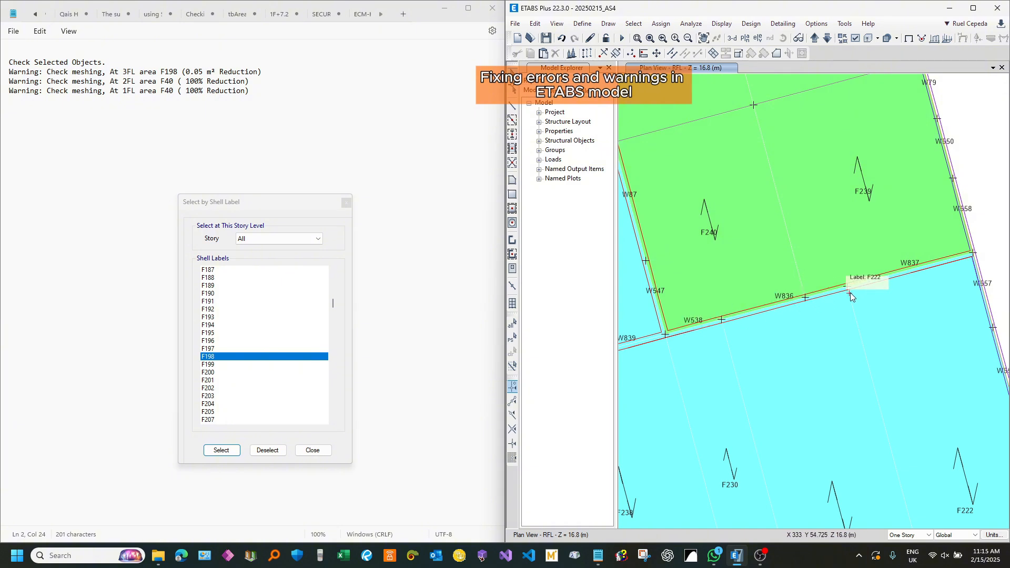
{"action": "left_click", "coordinate": [827, 37]}
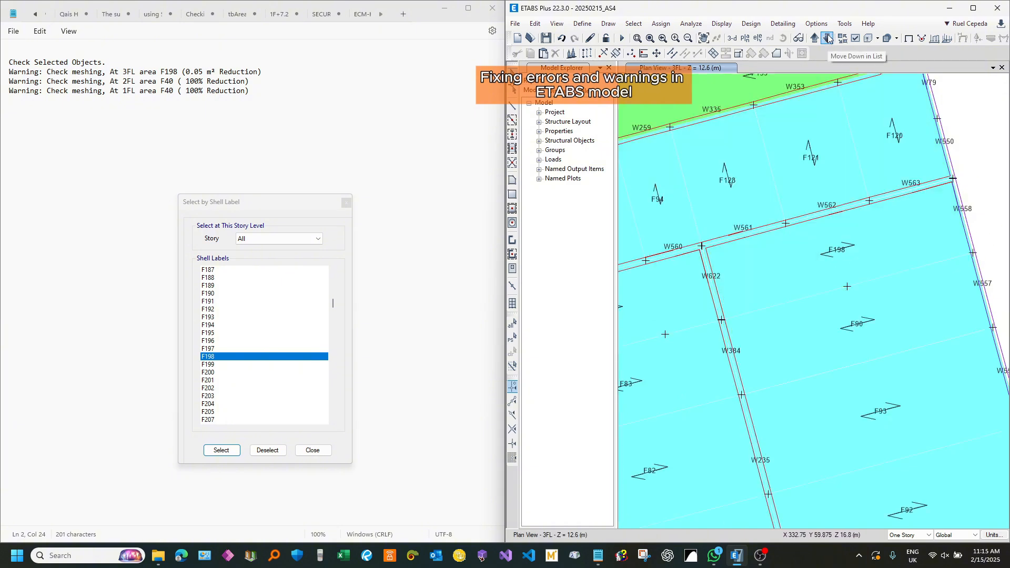
{"action": "scroll", "coordinate": [730, 306], "scroll_direction": "up", "scroll_amount": 4}
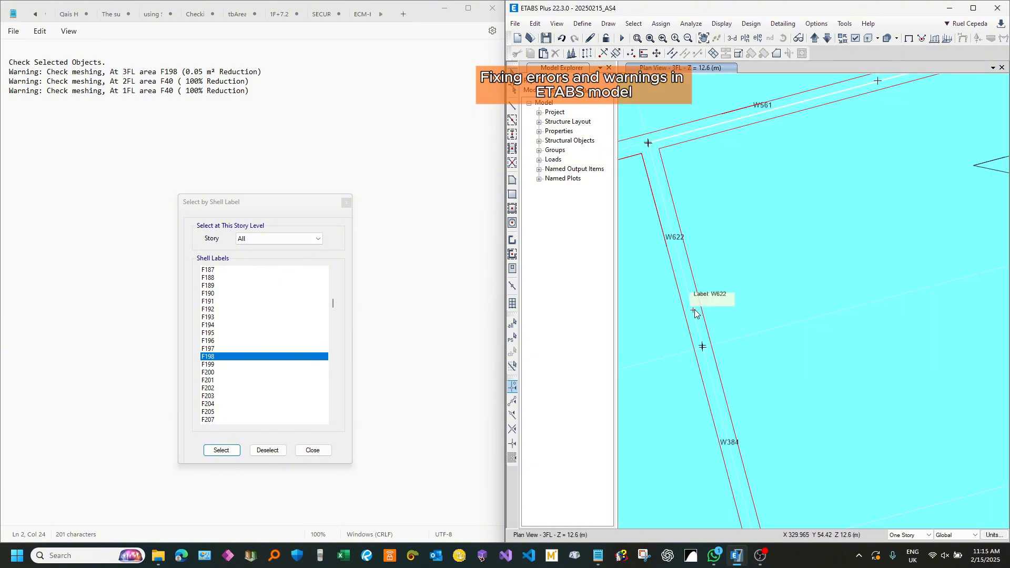
{"action": "scroll", "coordinate": [695, 310], "scroll_direction": "down", "scroll_amount": 4}
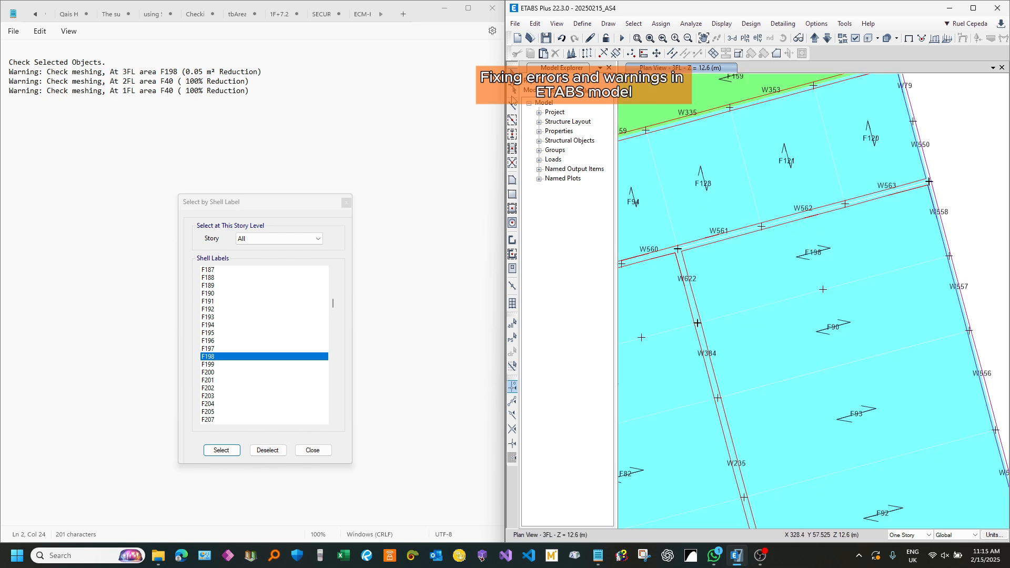
Step: Draw a Dummy frame along the F198–F90 shared edge, from the W622/W384 joint to the W558/W557 joint
{"action": "left_click", "coordinate": [514, 107]}
{"action": "left_click", "coordinate": [605, 452]}
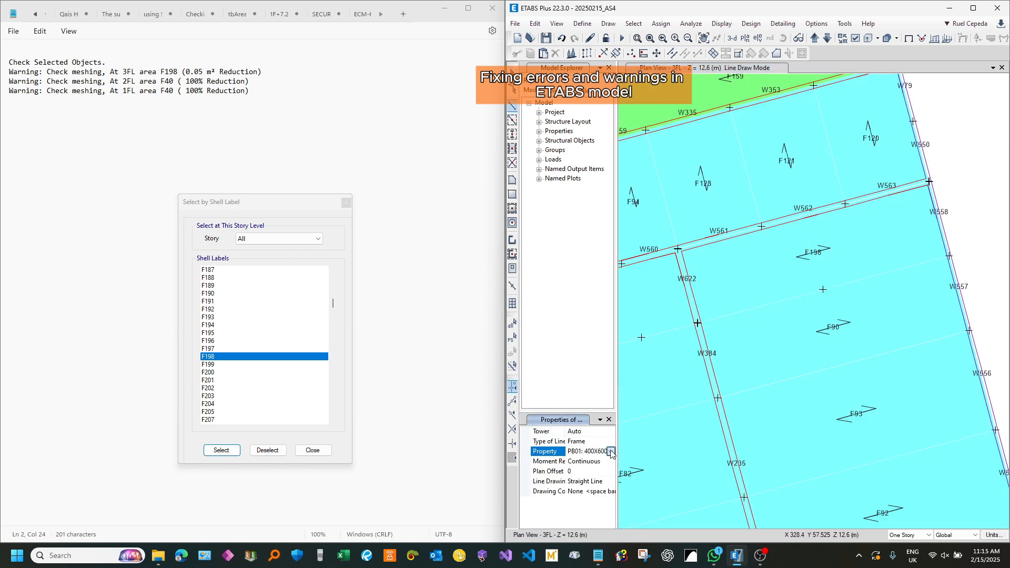
{"action": "left_click", "coordinate": [610, 451]}
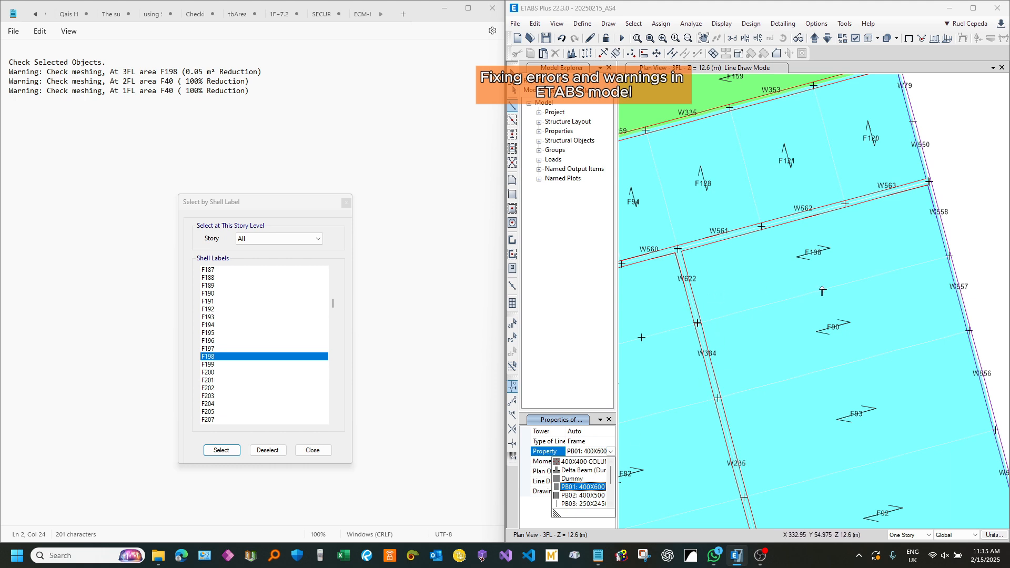
{"action": "left_click", "coordinate": [573, 478]}
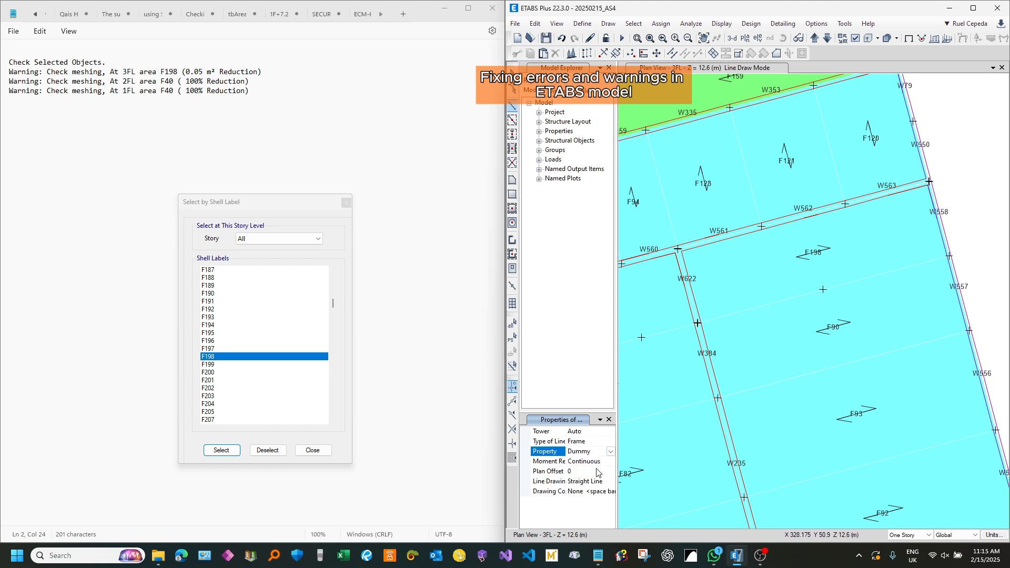
{"action": "scroll", "coordinate": [697, 322], "scroll_direction": "up", "scroll_amount": 5}
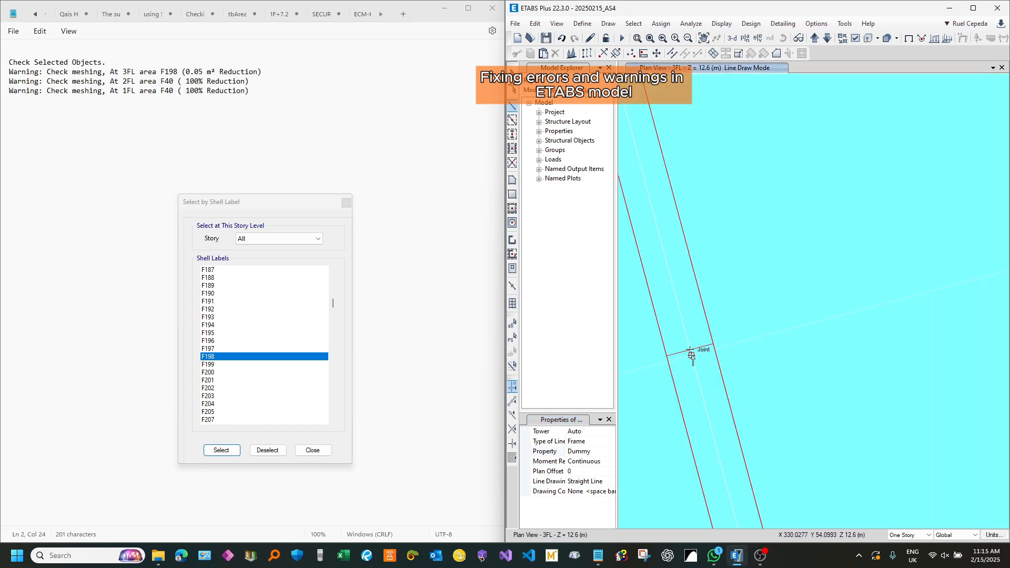
{"action": "left_click", "coordinate": [691, 354]}
{"action": "scroll", "coordinate": [691, 354], "scroll_direction": "down", "scroll_amount": 5}
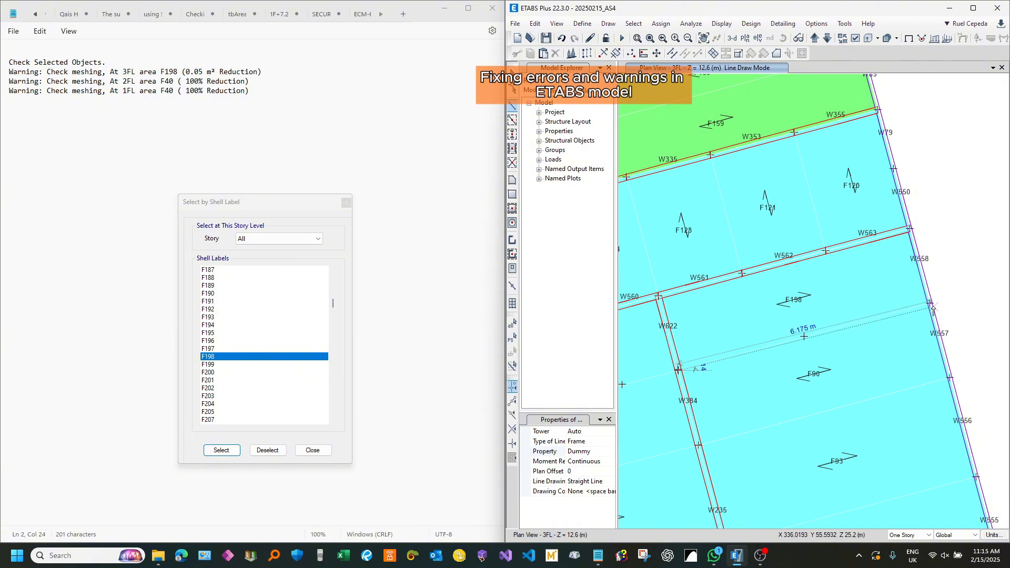
{"action": "left_click", "coordinate": [930, 304]}
{"action": "right_click", "coordinate": [942, 263]}
{"action": "middle_click_drag", "start_coordinate": [842, 246], "coordinate": [854, 191]}
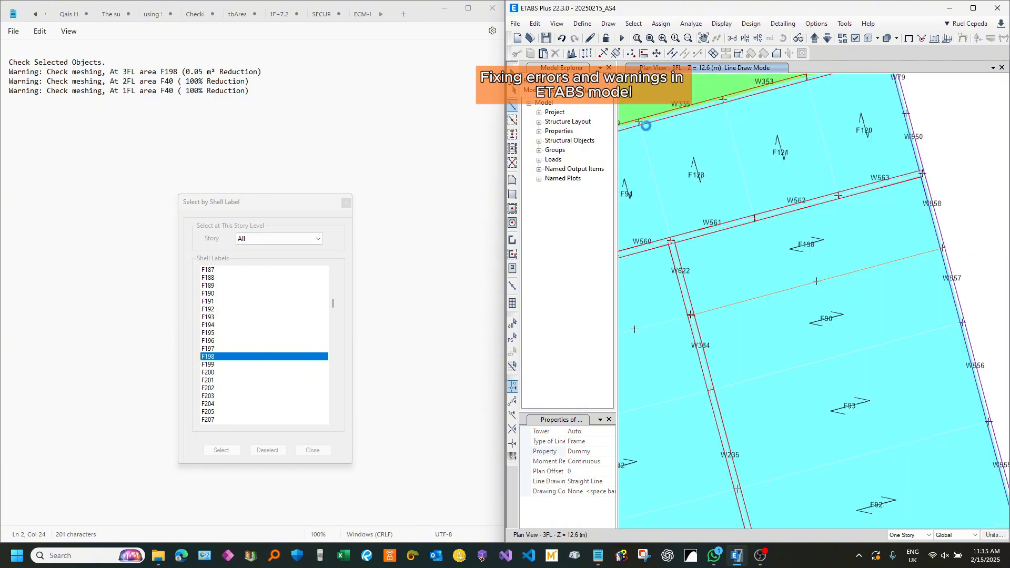
{"action": "left_click", "coordinate": [512, 73]}
Step: Assign end releases to the new Dummy beam: torsion at the start, and Moment 22 and Moment 33 at both ends
{"action": "middle_click_drag", "start_coordinate": [859, 267], "coordinate": [854, 222]}
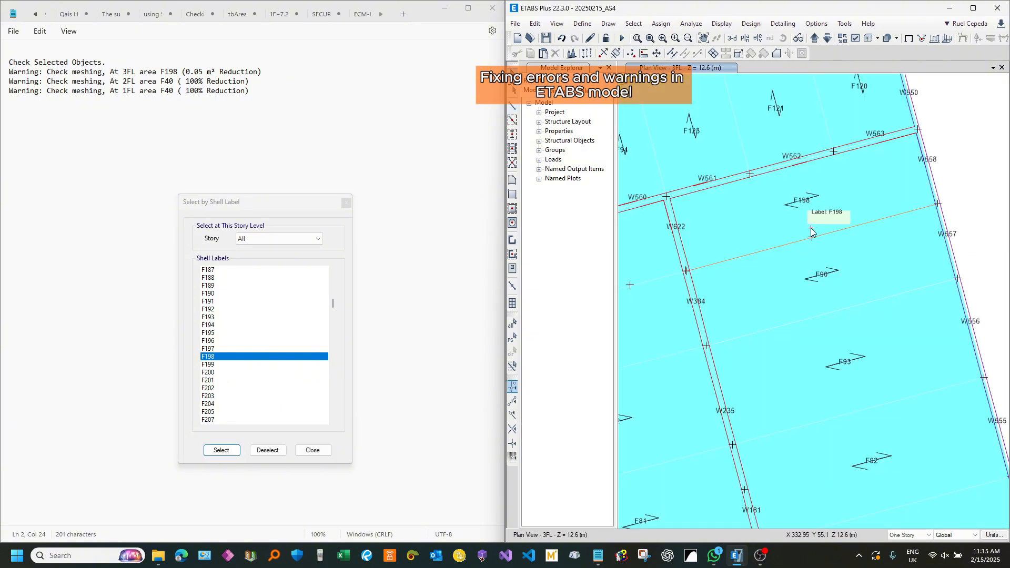
{"action": "middle_click_drag", "start_coordinate": [786, 250], "coordinate": [786, 266]}
{"action": "left_click", "coordinate": [734, 274]}
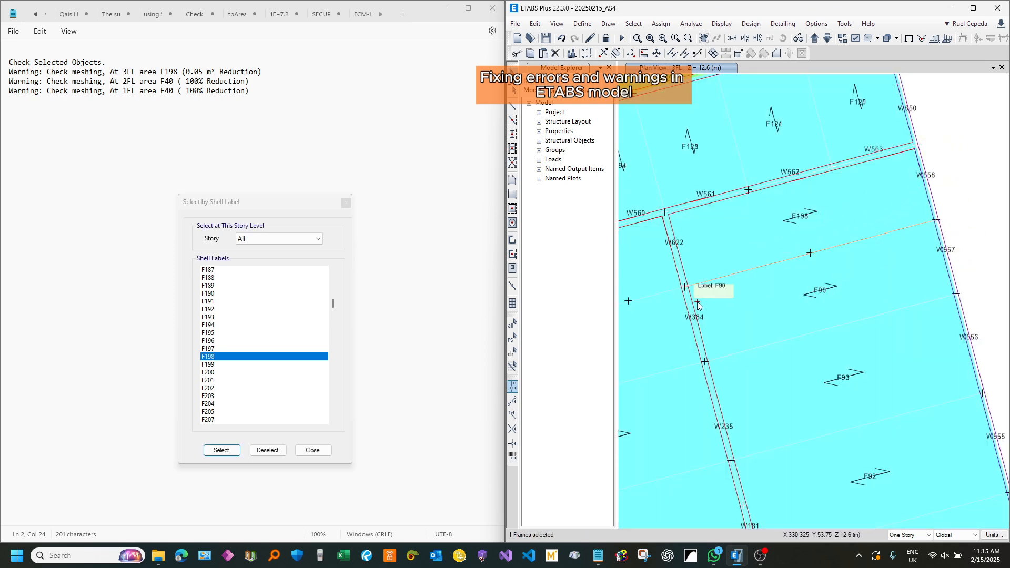
{"action": "scroll", "coordinate": [707, 298], "scroll_direction": "up", "scroll_amount": 5}
{"action": "scroll", "coordinate": [707, 298], "scroll_direction": "down", "scroll_amount": 5}
{"action": "left_click", "coordinate": [660, 23]}
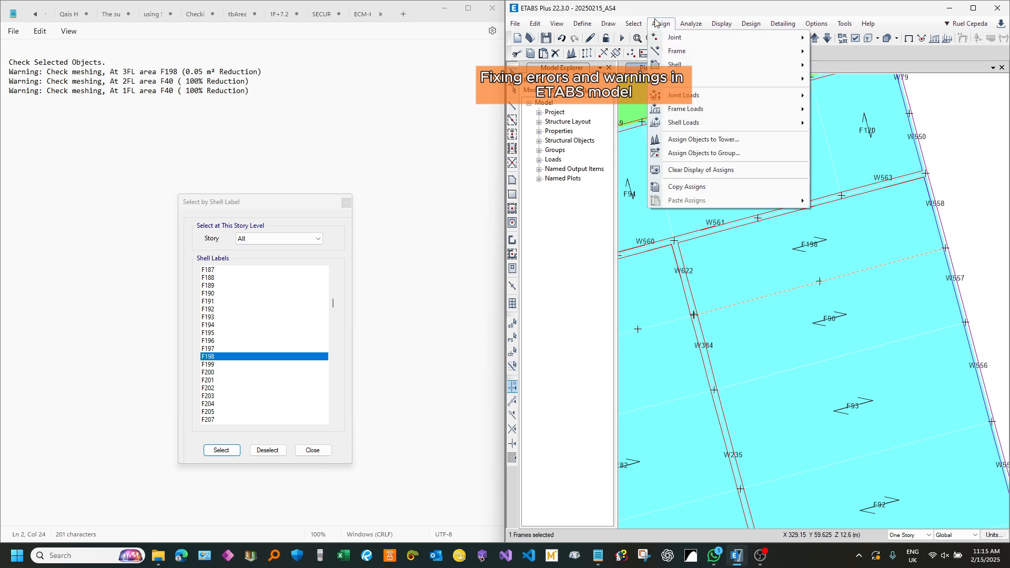
{"action": "mouse_move", "coordinate": [778, 53]}
{"action": "left_click", "coordinate": [841, 79]}
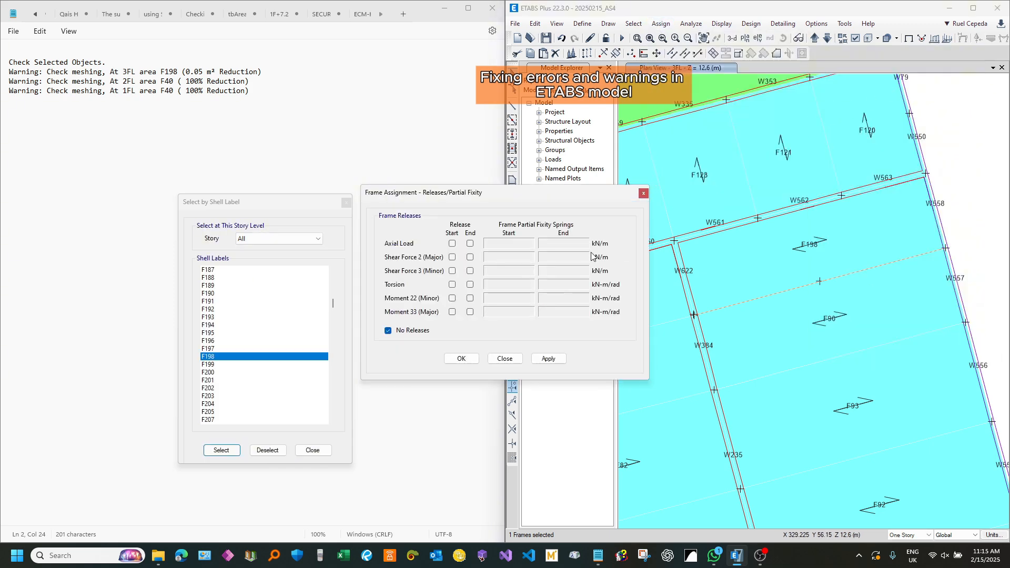
{"action": "left_click", "coordinate": [452, 312]}
{"action": "left_click", "coordinate": [452, 285]}
{"action": "left_click", "coordinate": [451, 298]}
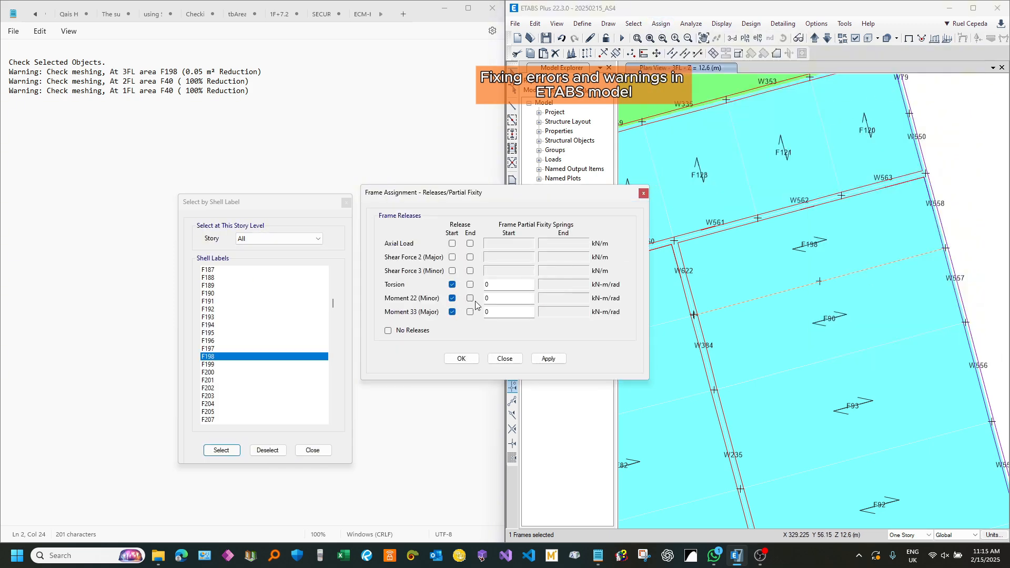
{"action": "left_click", "coordinate": [470, 298]}
{"action": "left_click", "coordinate": [550, 359]}
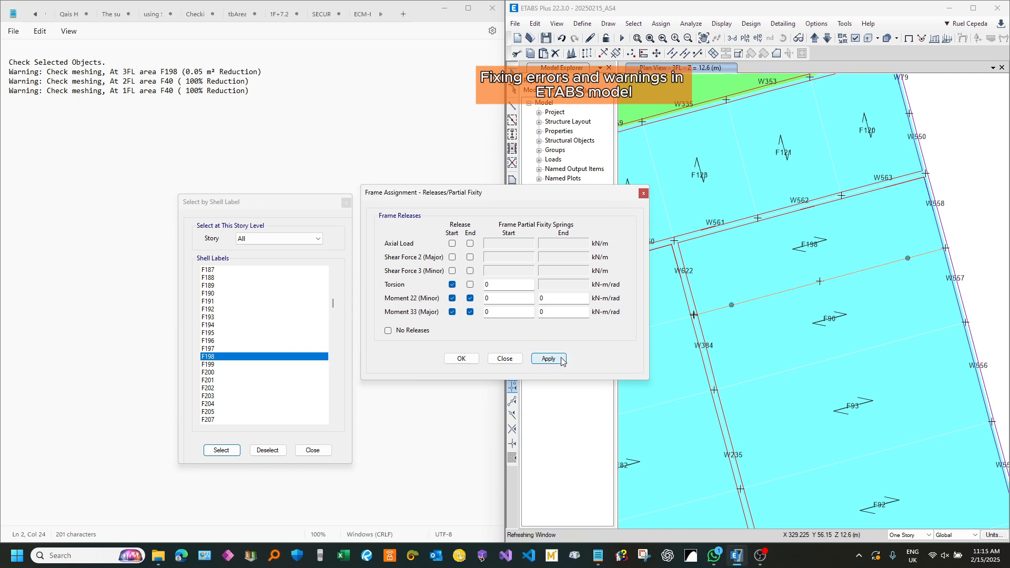
{"action": "left_click", "coordinate": [509, 360]}
Step: Check the section property and end releases in the Dummy beam's information, and look over the surrounding 3FL plan
{"action": "middle_click_drag", "start_coordinate": [799, 261], "coordinate": [820, 272]}
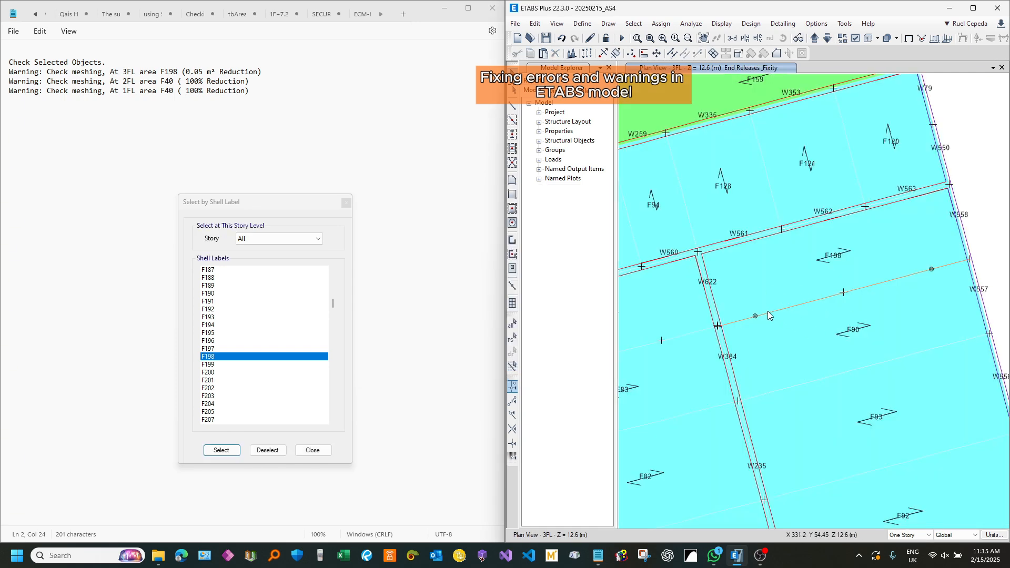
{"action": "middle_click_drag", "start_coordinate": [738, 324], "coordinate": [753, 318]}
{"action": "left_click", "coordinate": [790, 305]}
{"action": "right_click", "coordinate": [790, 305]}
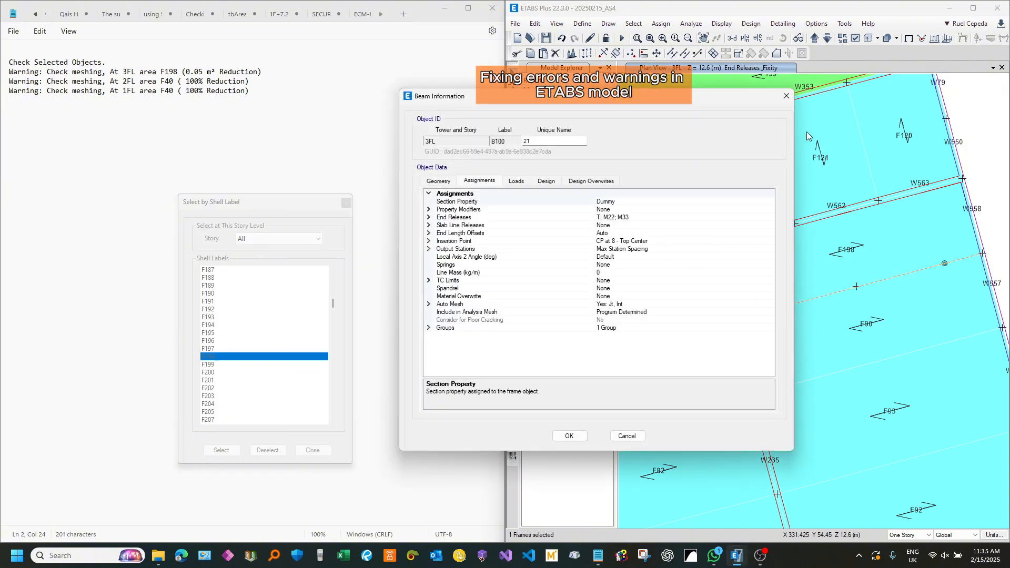
{"action": "left_click", "coordinate": [784, 99]}
{"action": "scroll", "coordinate": [784, 231], "scroll_direction": "down", "scroll_amount": 3}
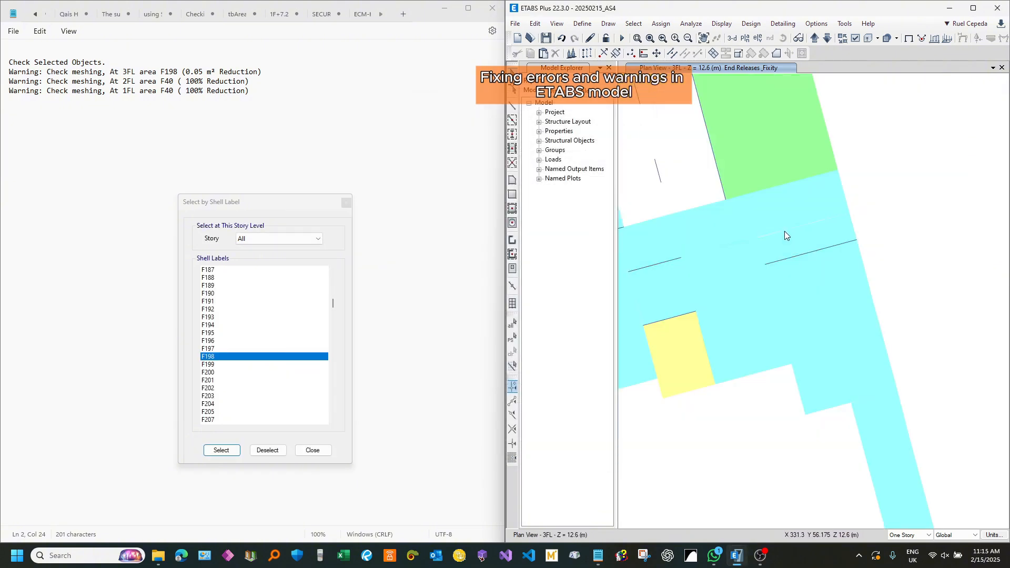
{"action": "middle_click_drag", "start_coordinate": [779, 234], "coordinate": [819, 179]}
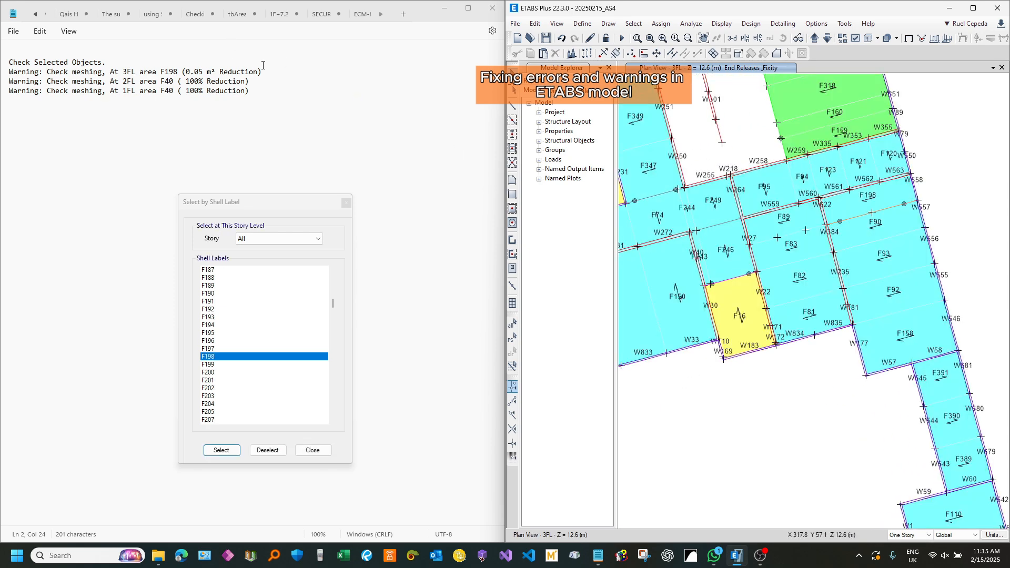
{"action": "left_click_drag", "start_coordinate": [263, 70], "coordinate": [9, 91]}
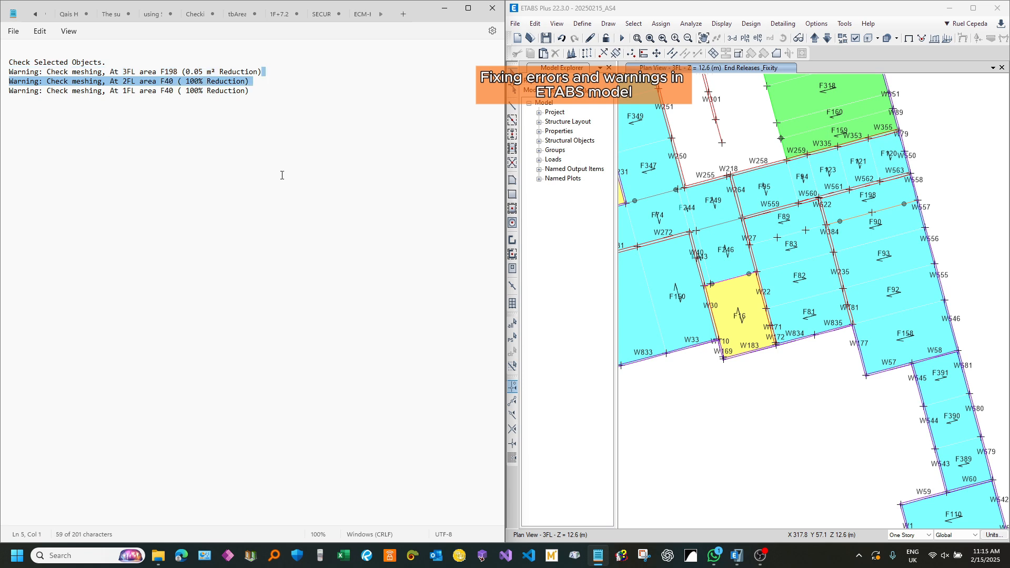
{"action": "key", "text": "Delete"}
{"action": "key", "text": "ctrl+z"}
Step: In Notepad, delete the 3FL area F198 meshing warning line from the warning list
{"action": "left_click_drag", "start_coordinate": [278, 74], "coordinate": [1, 75]}
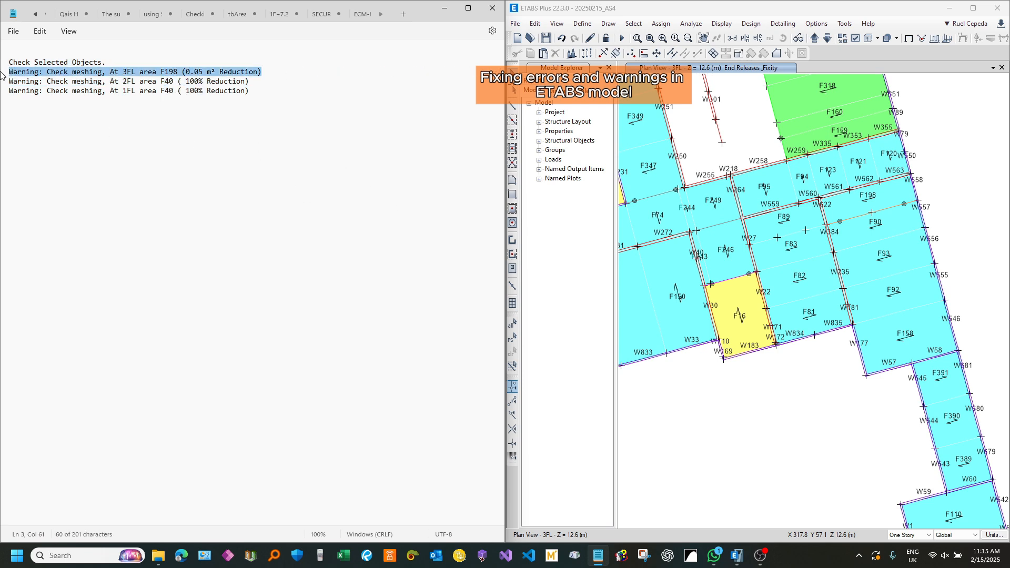
{"action": "key", "text": "BackSpace"}
{"action": "key", "text": "BackSpace"}
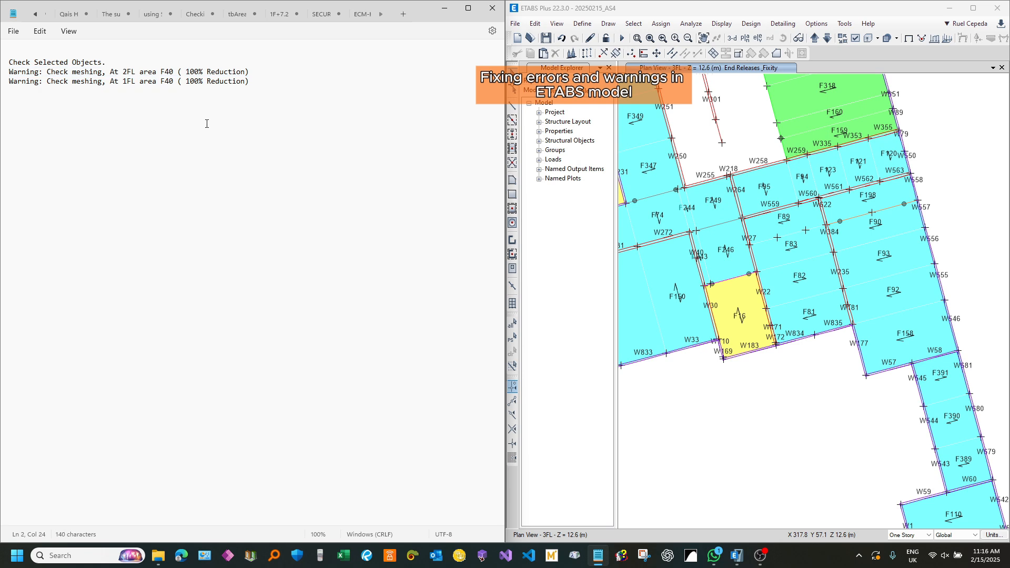
Step: In ETABS, select shell F40 by label on all stories
{"action": "left_click", "coordinate": [640, 17]}
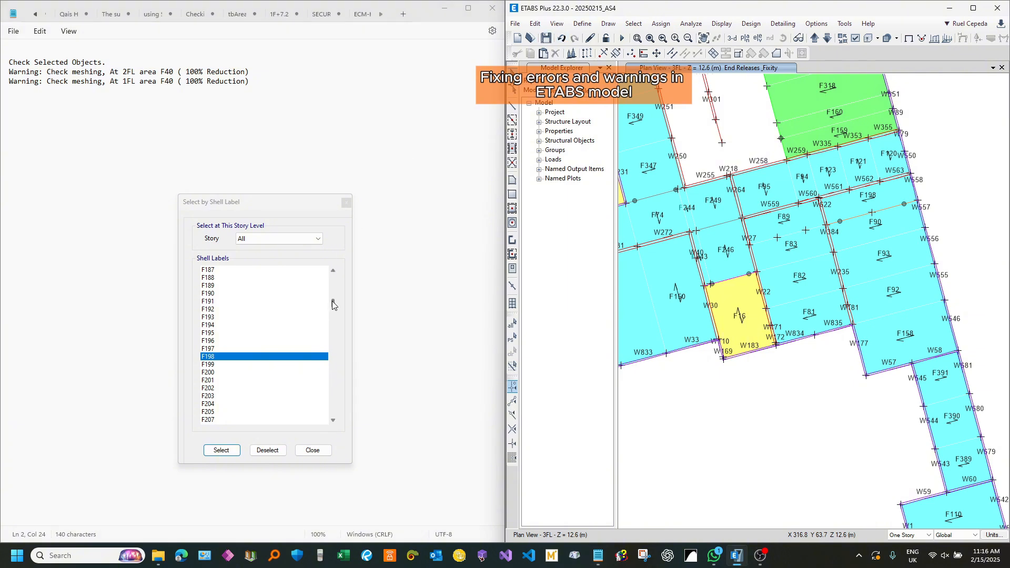
{"action": "left_click_drag", "start_coordinate": [333, 302], "coordinate": [333, 293]}
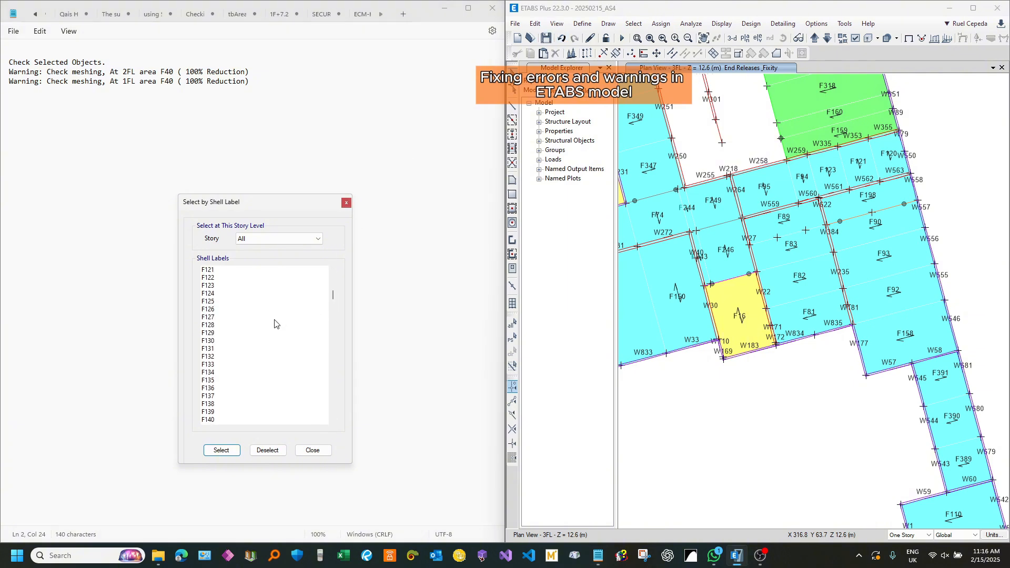
{"action": "scroll", "coordinate": [274, 323], "scroll_direction": "up", "scroll_amount": 14}
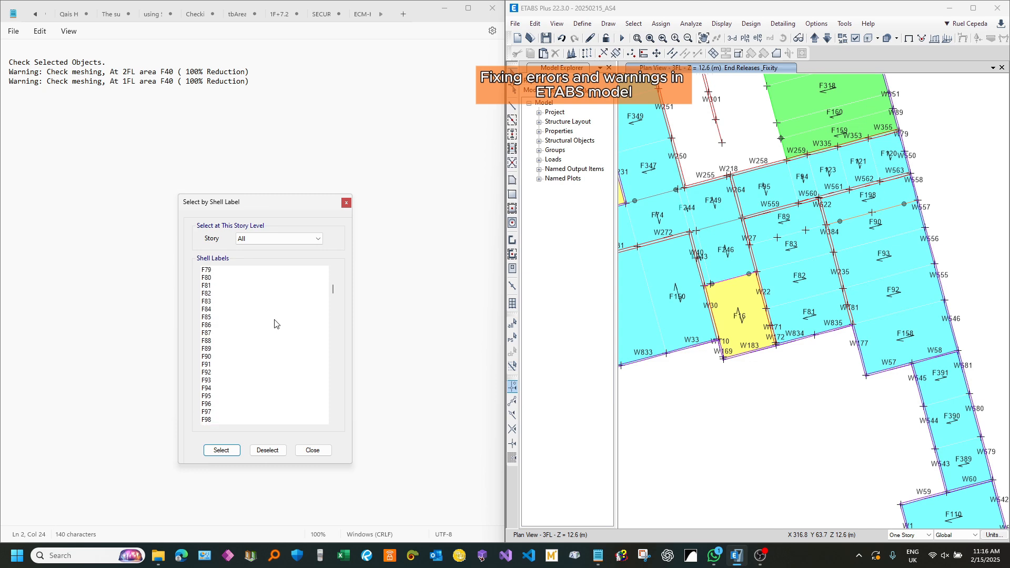
{"action": "scroll", "coordinate": [274, 324], "scroll_direction": "up", "scroll_amount": 5}
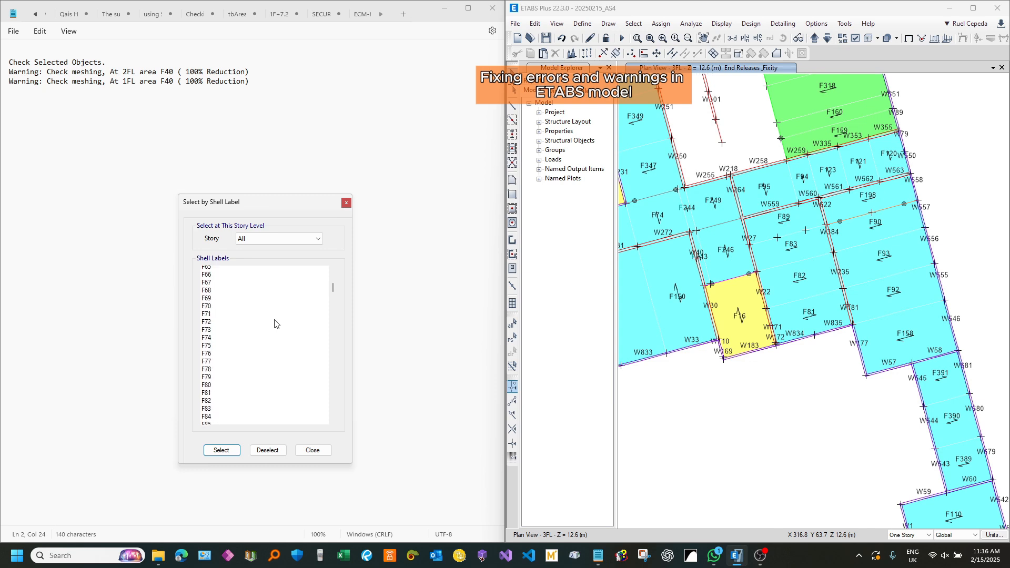
{"action": "scroll", "coordinate": [274, 323], "scroll_direction": "up", "scroll_amount": 5}
{"action": "scroll", "coordinate": [231, 315], "scroll_direction": "up", "scroll_amount": 2}
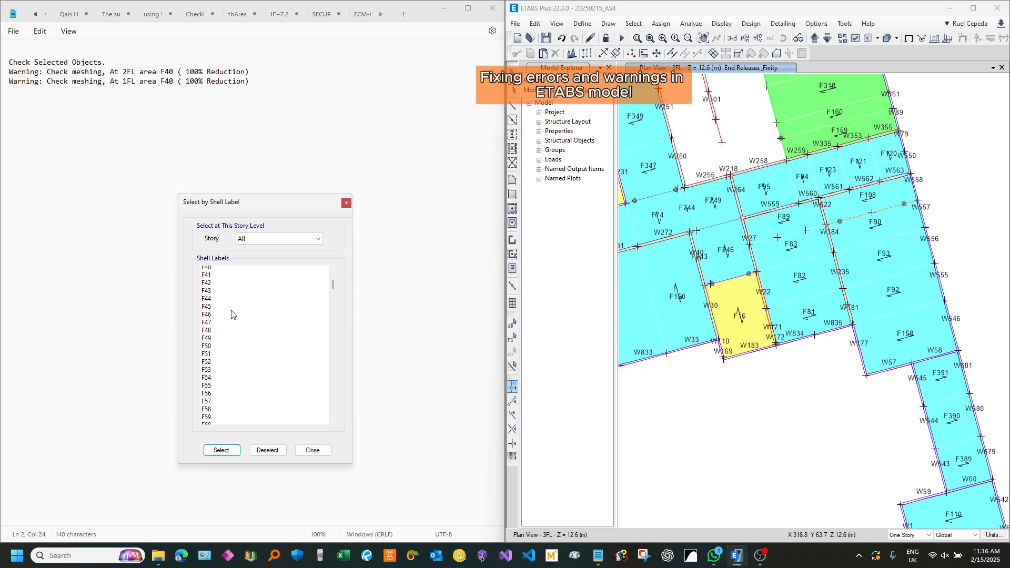
{"action": "left_click", "coordinate": [223, 293]}
{"action": "left_click", "coordinate": [230, 450]}
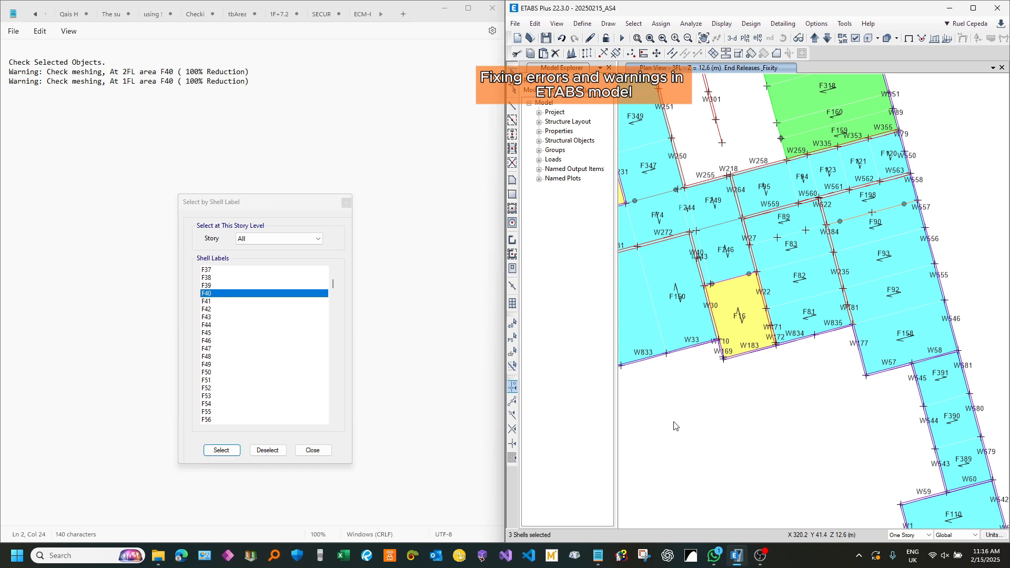
Step: On the 2FL plan, reshape floor F40 by moving its corner point at W265/W761 onto the adjacent wall joint
{"action": "left_click", "coordinate": [826, 38]}
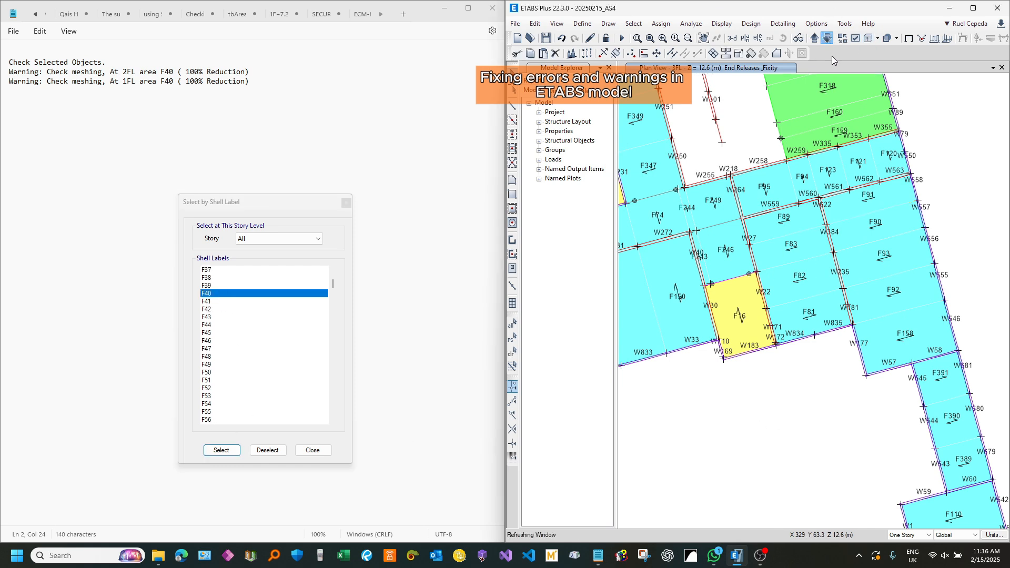
{"action": "scroll", "coordinate": [883, 181], "scroll_direction": "down", "scroll_amount": 3}
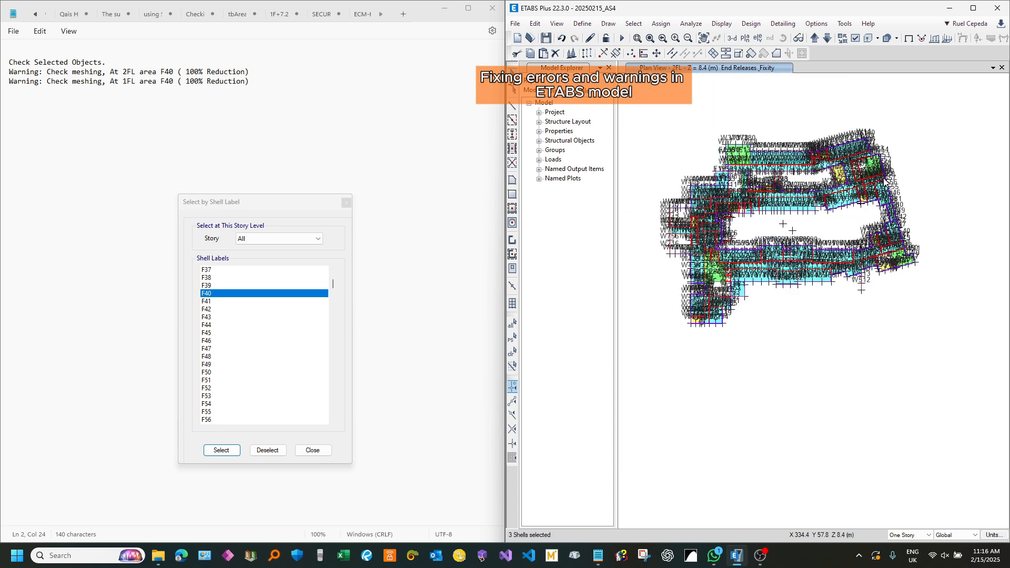
{"action": "key", "text": "ctrl+h"}
{"action": "scroll", "coordinate": [735, 315], "scroll_direction": "up", "scroll_amount": 4}
{"action": "scroll", "coordinate": [722, 318], "scroll_direction": "up", "scroll_amount": 3}
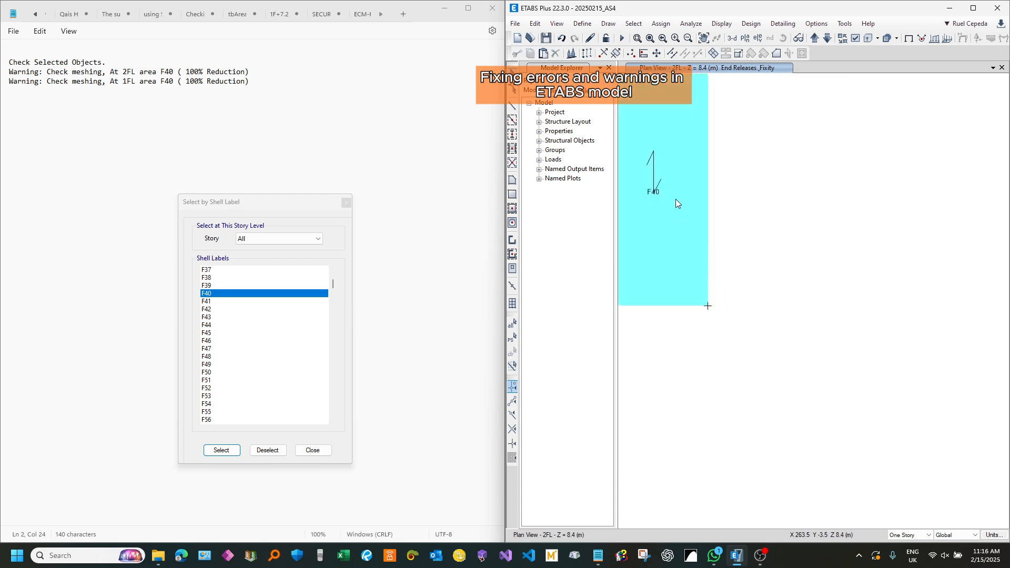
{"action": "middle_click_drag", "start_coordinate": [676, 199], "coordinate": [831, 353]}
{"action": "scroll", "coordinate": [860, 460], "scroll_direction": "up", "scroll_amount": 3}
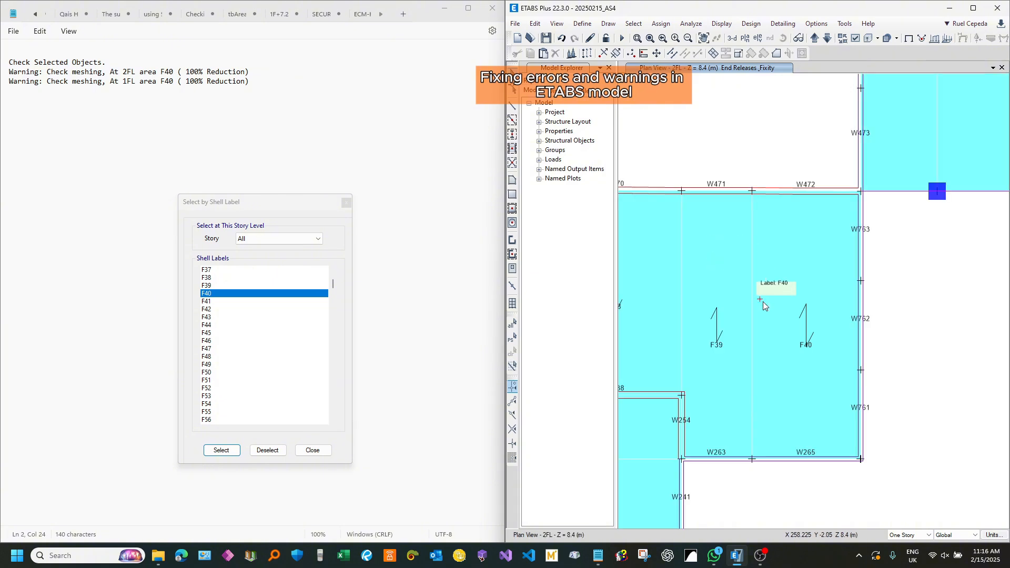
{"action": "scroll", "coordinate": [867, 462], "scroll_direction": "up", "scroll_amount": 3}
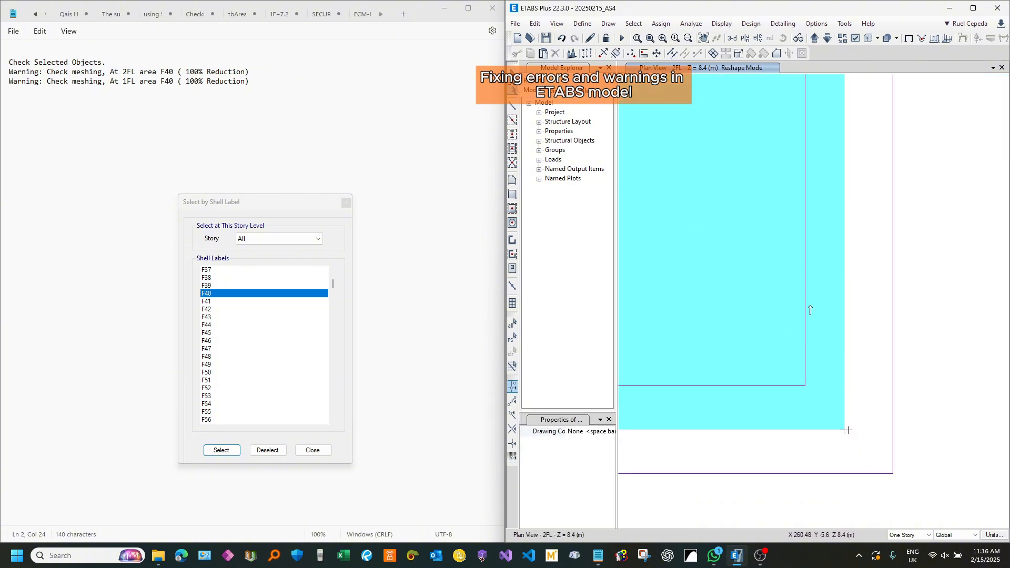
{"action": "left_click_drag", "start_coordinate": [844, 430], "coordinate": [848, 430]}
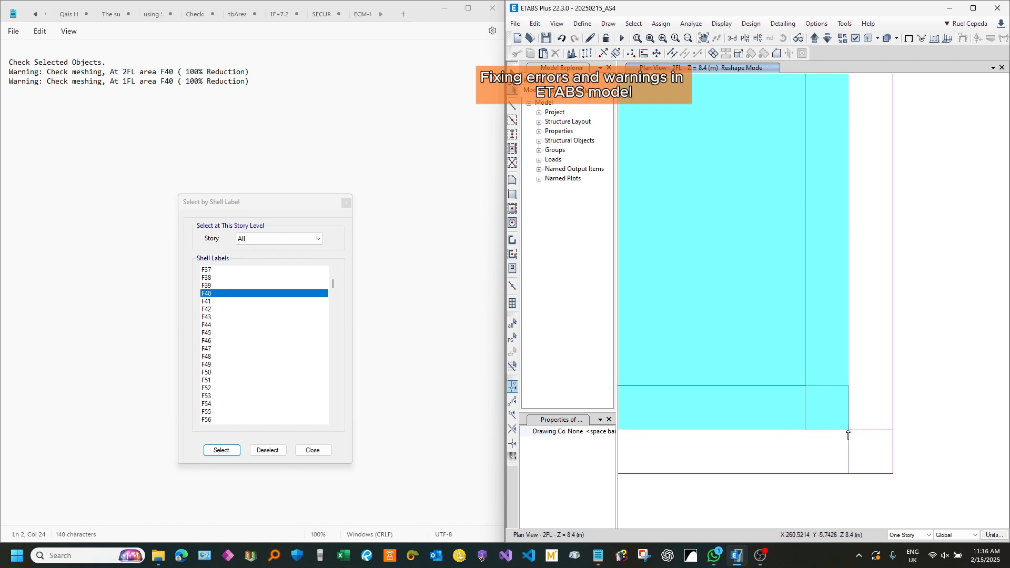
Step: On the 1FL plan, reshape floor F40 the same way, moving its W265/W761 corner point onto the adjacent wall joint
{"action": "left_click", "coordinate": [826, 39]}
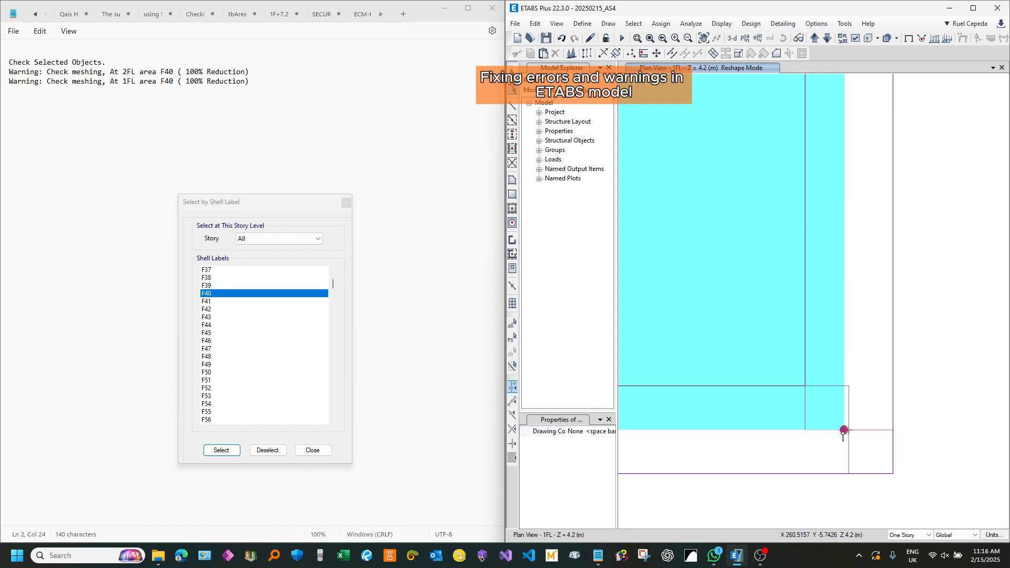
{"action": "left_click_drag", "start_coordinate": [844, 430], "coordinate": [848, 430]}
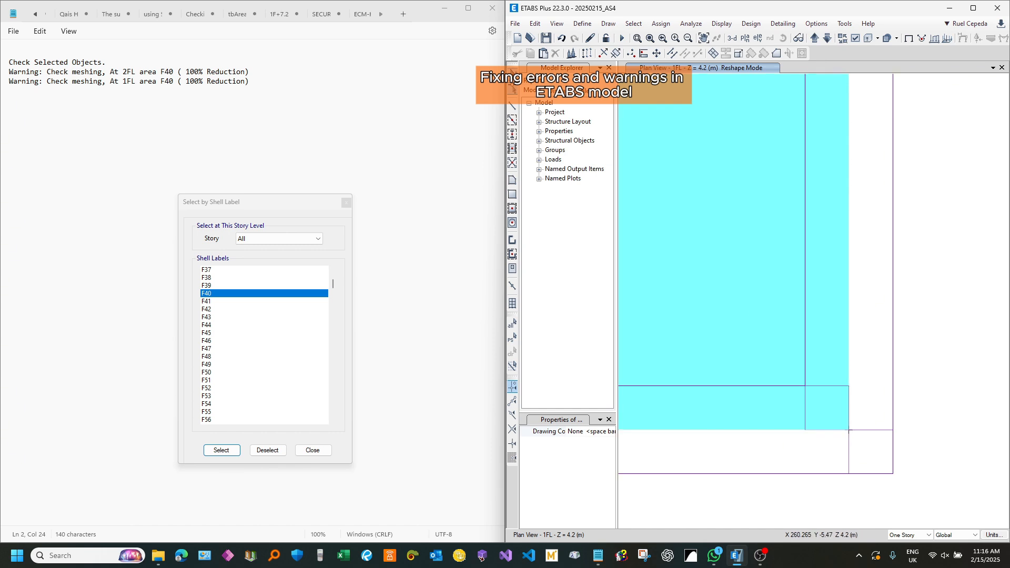
{"action": "left_click", "coordinate": [512, 72]}
{"action": "scroll", "coordinate": [750, 235], "scroll_direction": "down", "scroll_amount": 10}
{"action": "scroll", "coordinate": [780, 244], "scroll_direction": "down", "scroll_amount": 5}
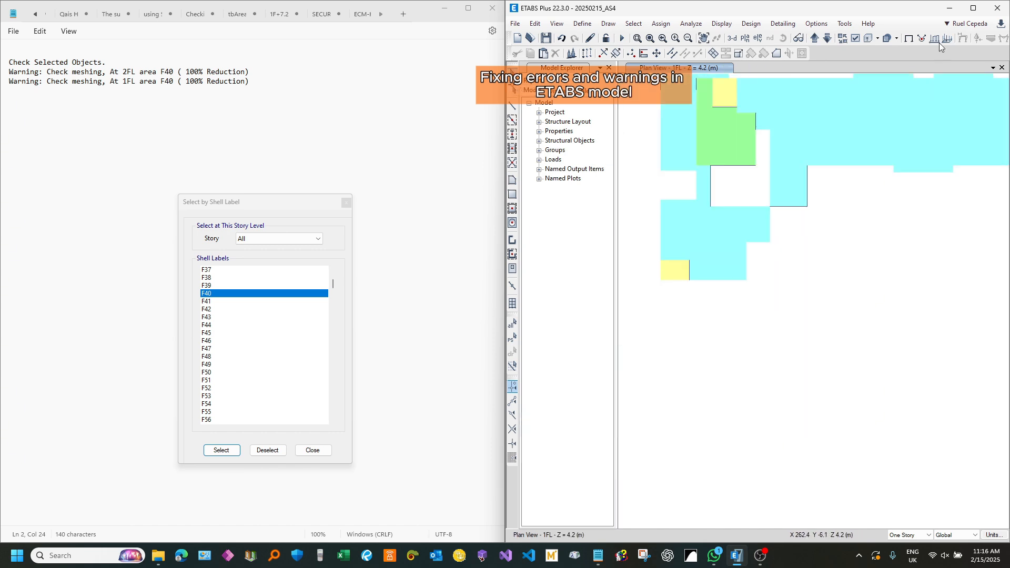
Step: Close the shell label selection, show the full model in 3D and run Check Model with all checks at 1 mm tolerance
{"action": "left_click", "coordinate": [972, 8]}
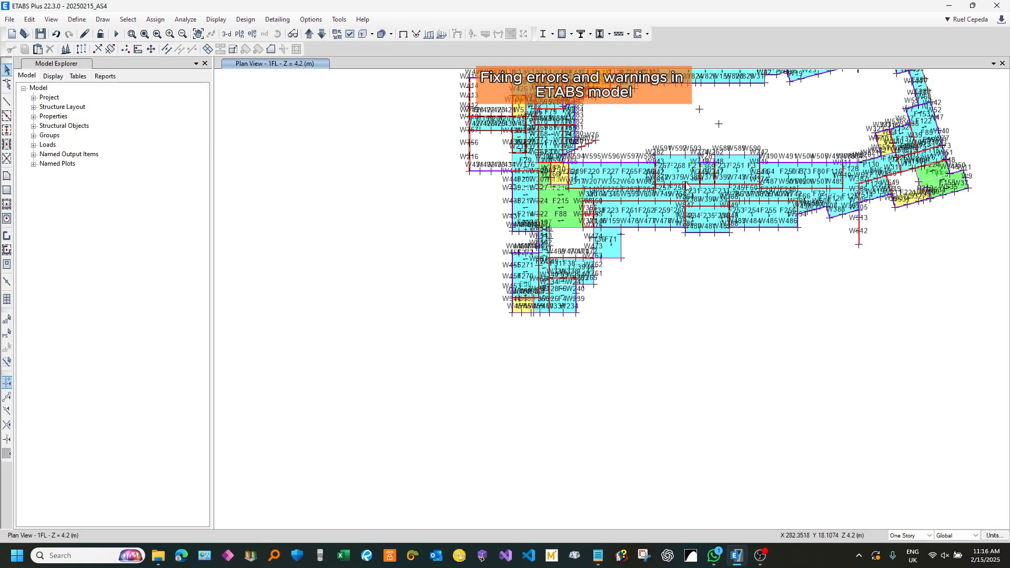
{"action": "middle_click_drag", "start_coordinate": [686, 185], "coordinate": [614, 325]}
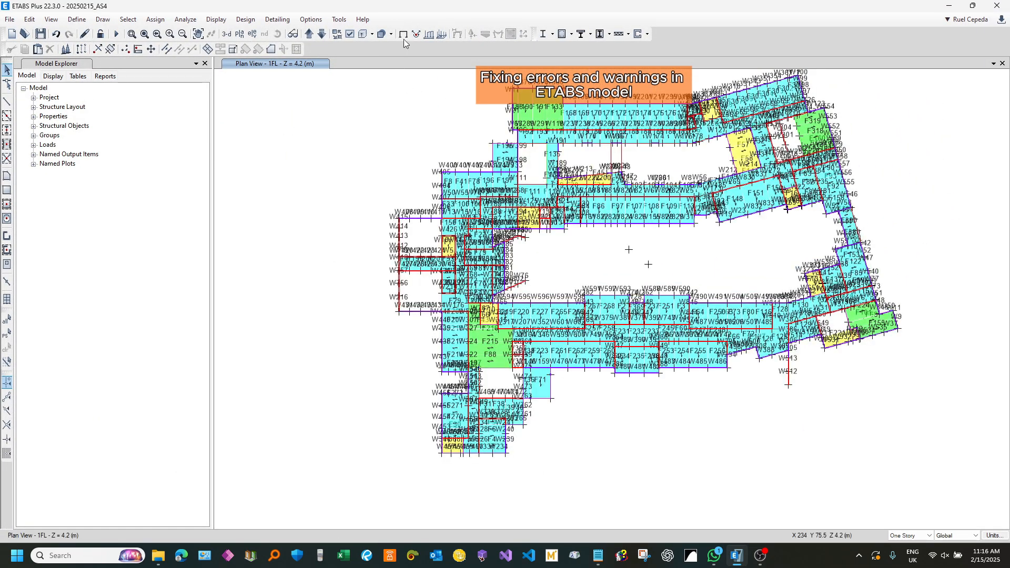
{"action": "left_click", "coordinate": [224, 35]}
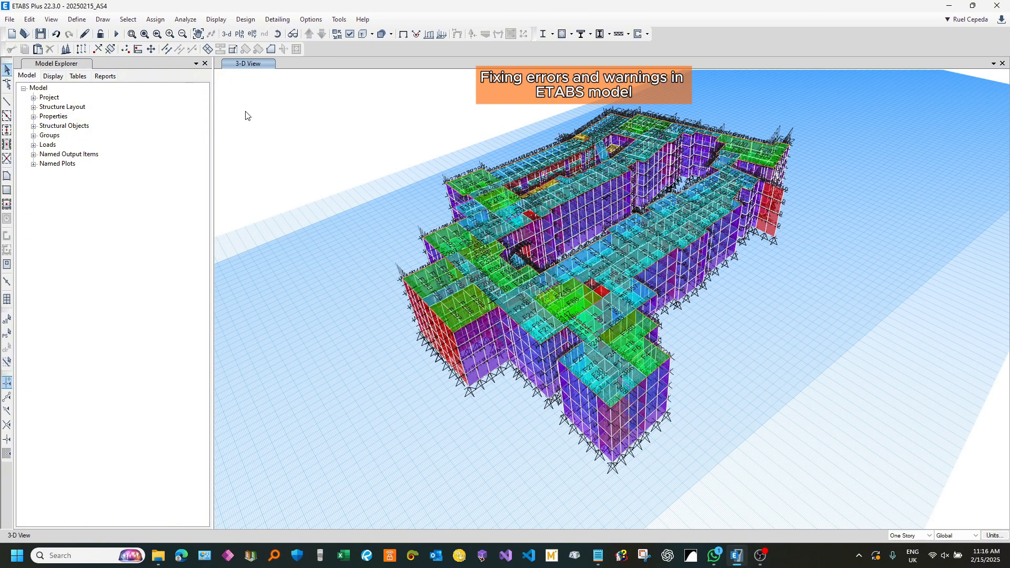
{"action": "left_click", "coordinate": [185, 19]}
{"action": "left_click", "coordinate": [210, 33]}
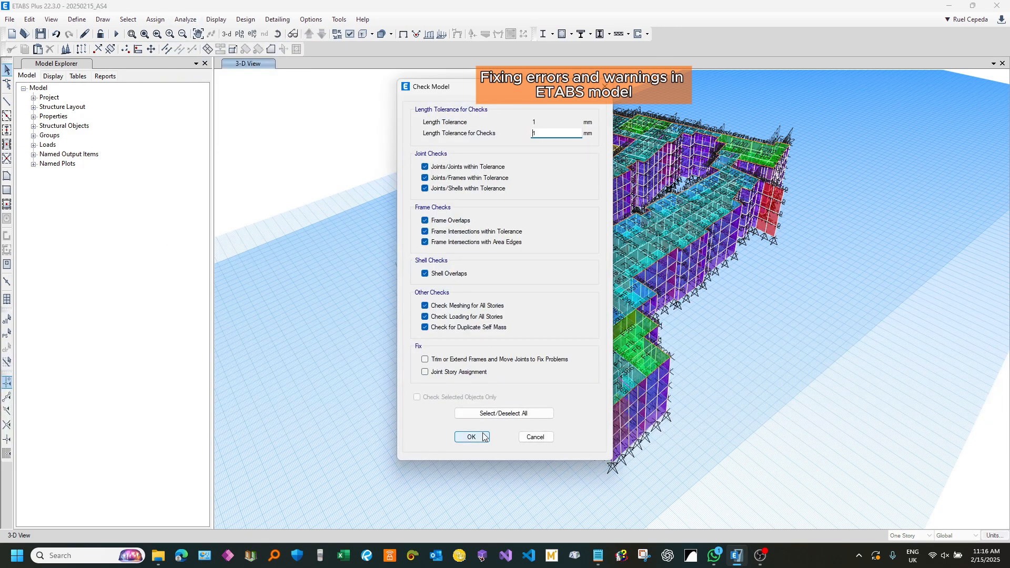
{"action": "left_click", "coordinate": [472, 437]}
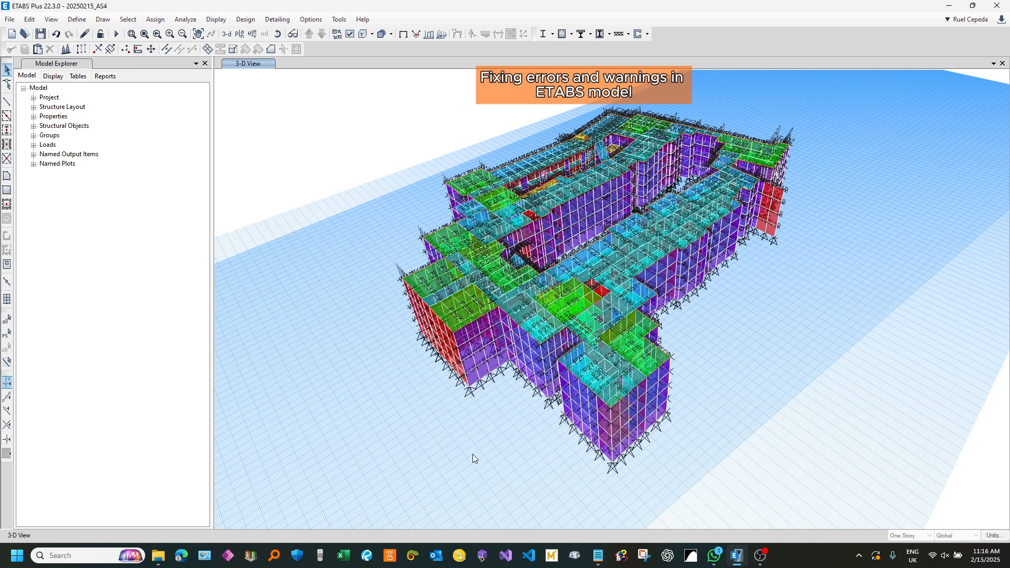
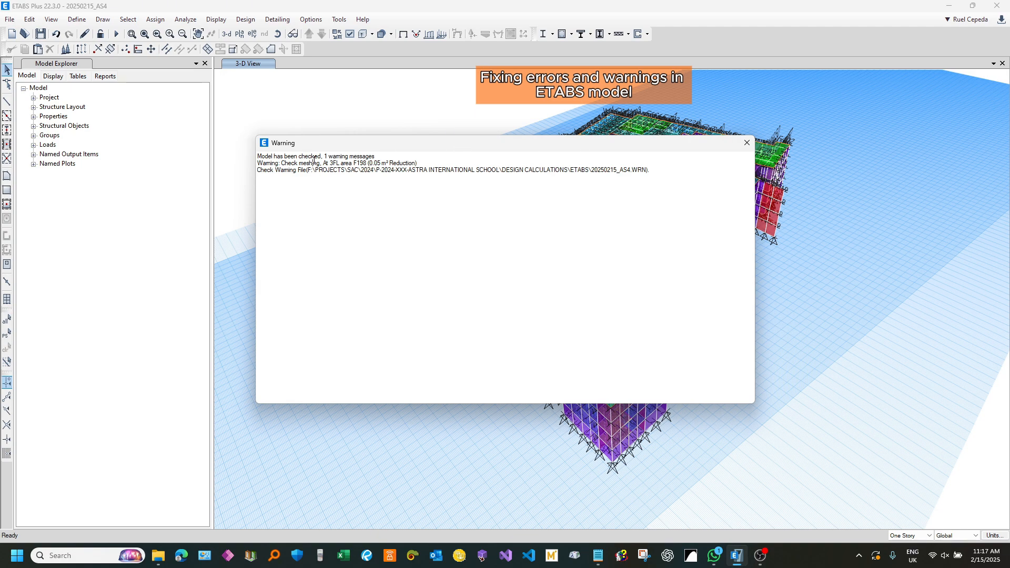
Step: Copy the 3FL area F198 meshing warning, close the Warning window and replace the old Notepad notes with it
{"action": "left_click_drag", "start_coordinate": [435, 162], "coordinate": [252, 163]}
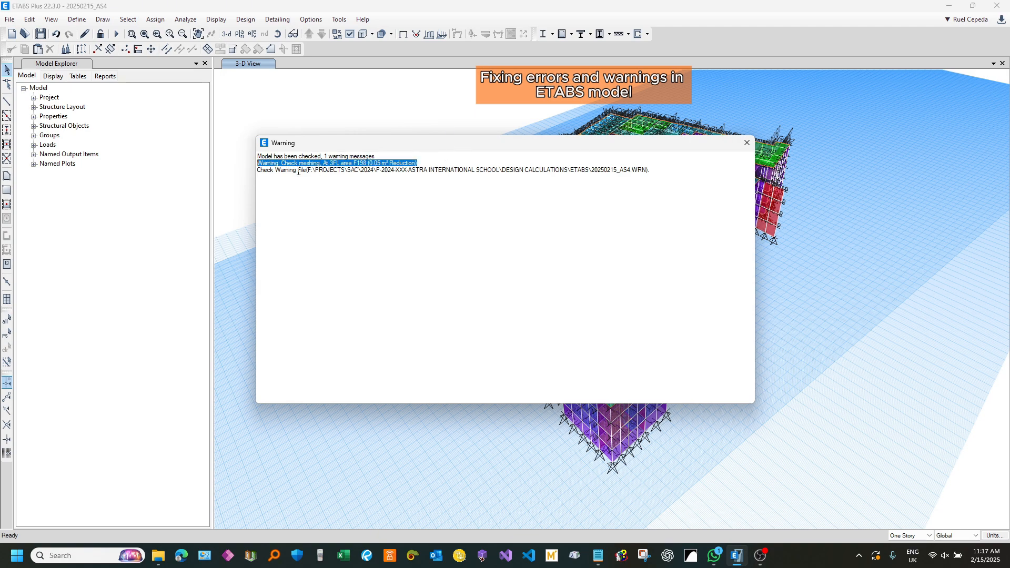
{"action": "left_click", "coordinate": [379, 169]}
{"action": "left_click_drag", "start_coordinate": [441, 163], "coordinate": [258, 166]}
{"action": "key", "text": "ctrl+c"}
{"action": "left_click", "coordinate": [746, 143]}
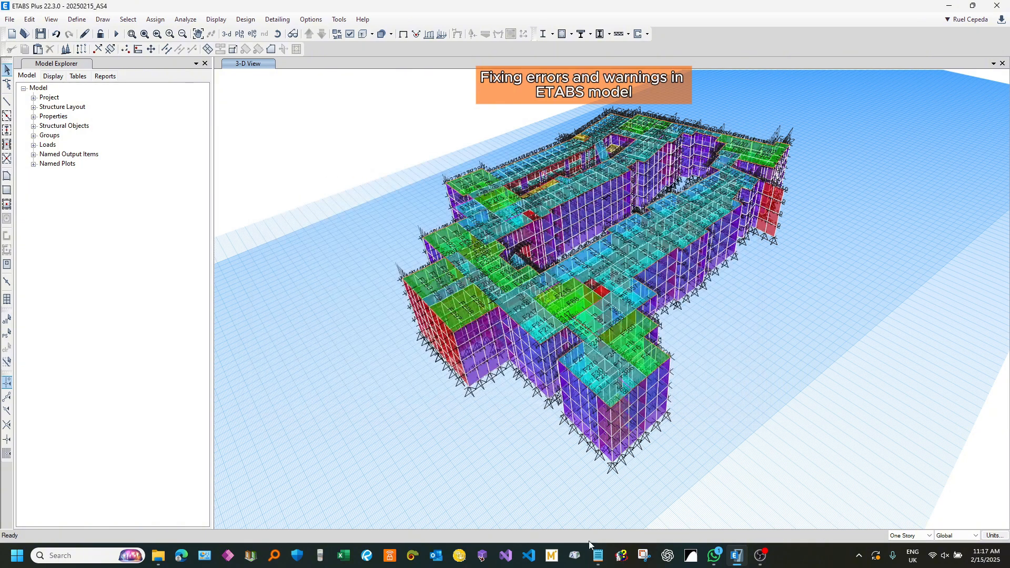
{"action": "left_click", "coordinate": [598, 556]}
{"action": "key", "text": "ctrl+a"}
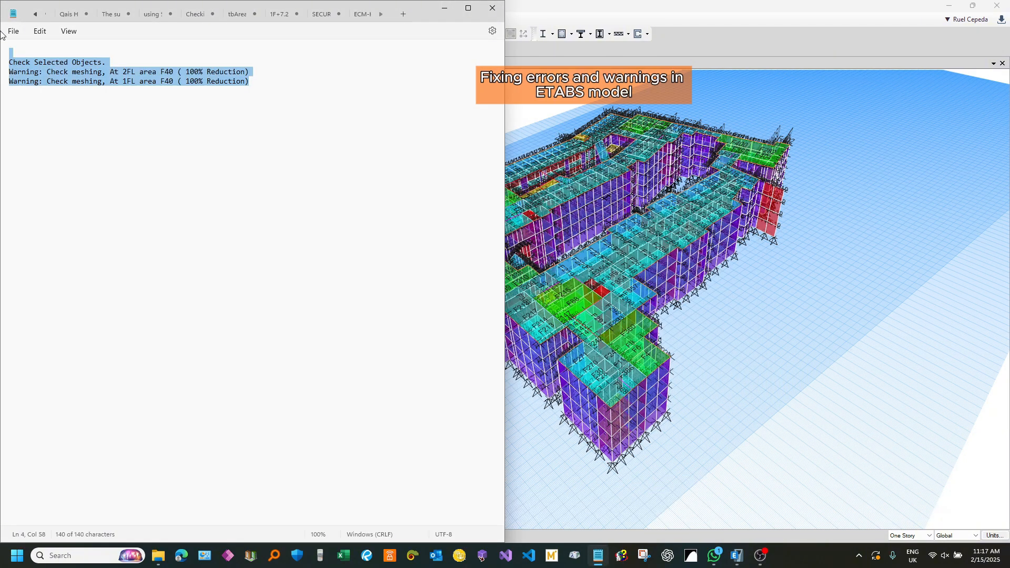
{"action": "key", "text": "ctrl+v"}
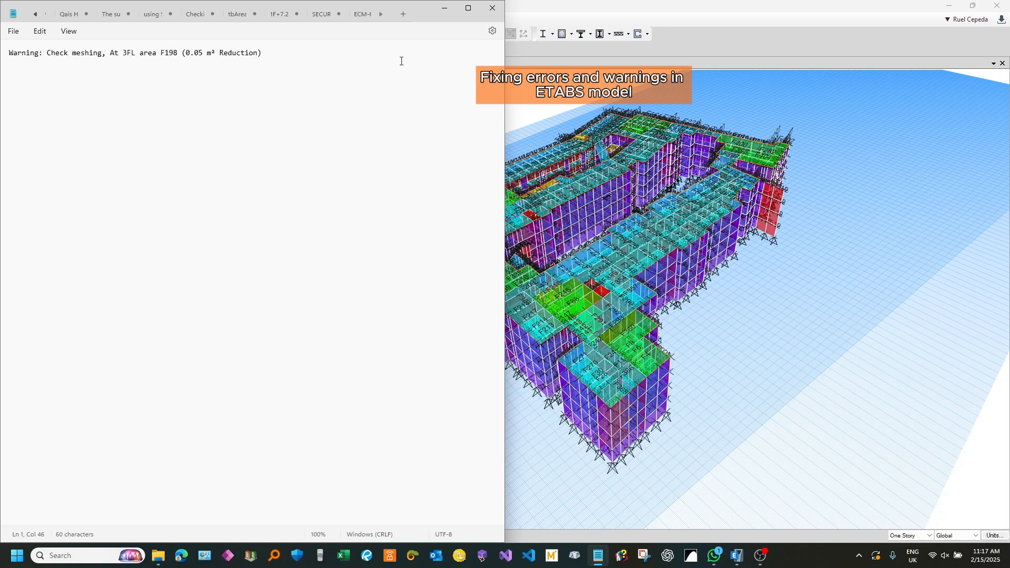
Step: Back in ETABS, open the default plan view of story 3FL and recheck the noted area label F198 in Notepad
{"action": "left_click", "coordinate": [610, 7]}
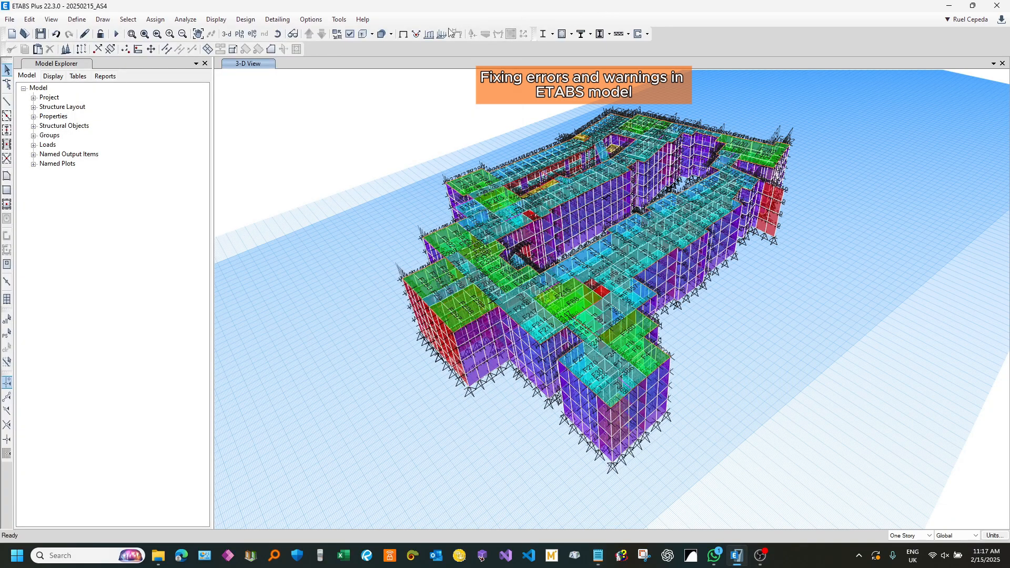
{"action": "left_click", "coordinate": [240, 34]}
{"action": "left_click", "coordinate": [448, 260]}
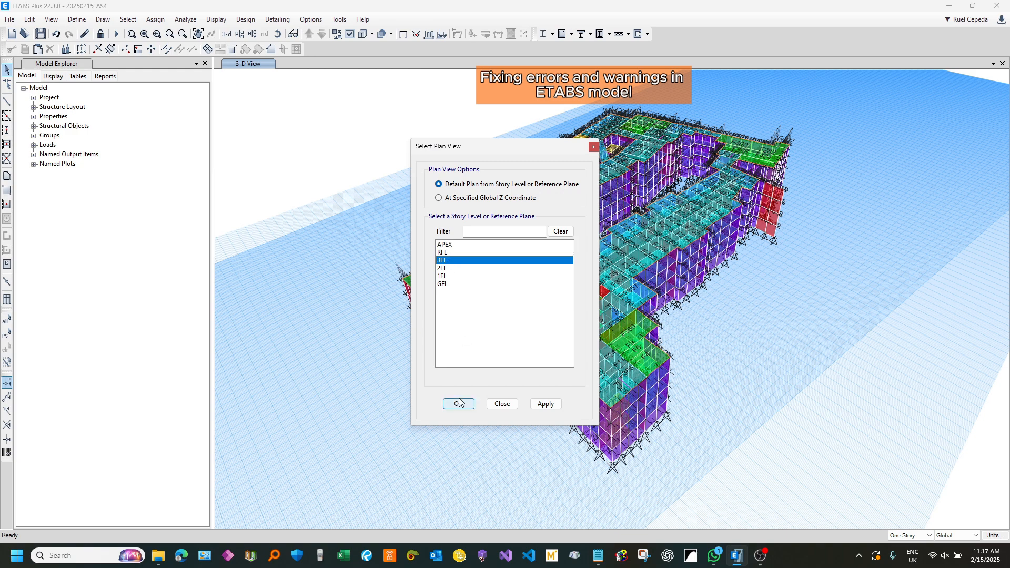
{"action": "left_click", "coordinate": [457, 404]}
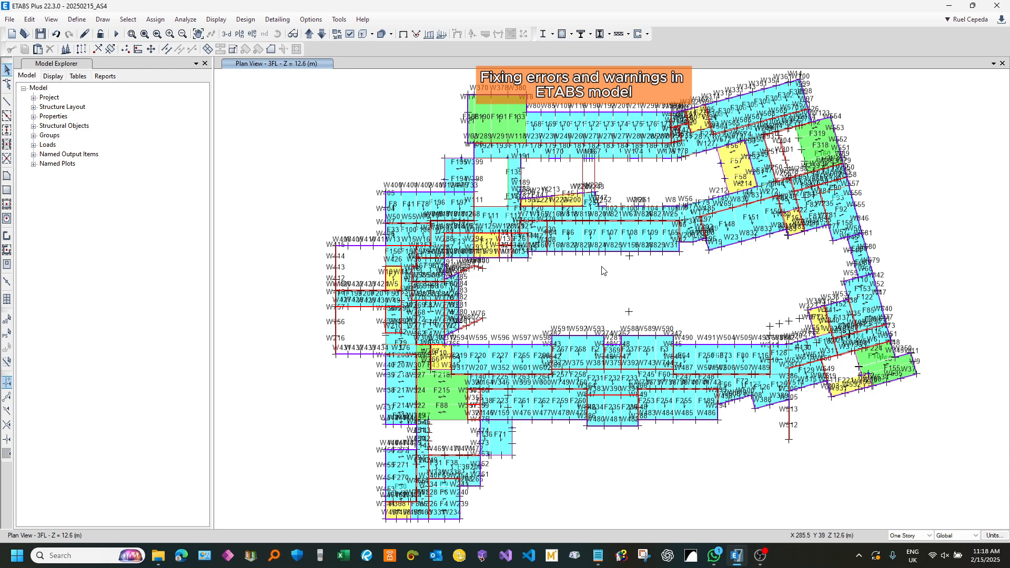
{"action": "middle_click_drag", "start_coordinate": [633, 257], "coordinate": [624, 257]}
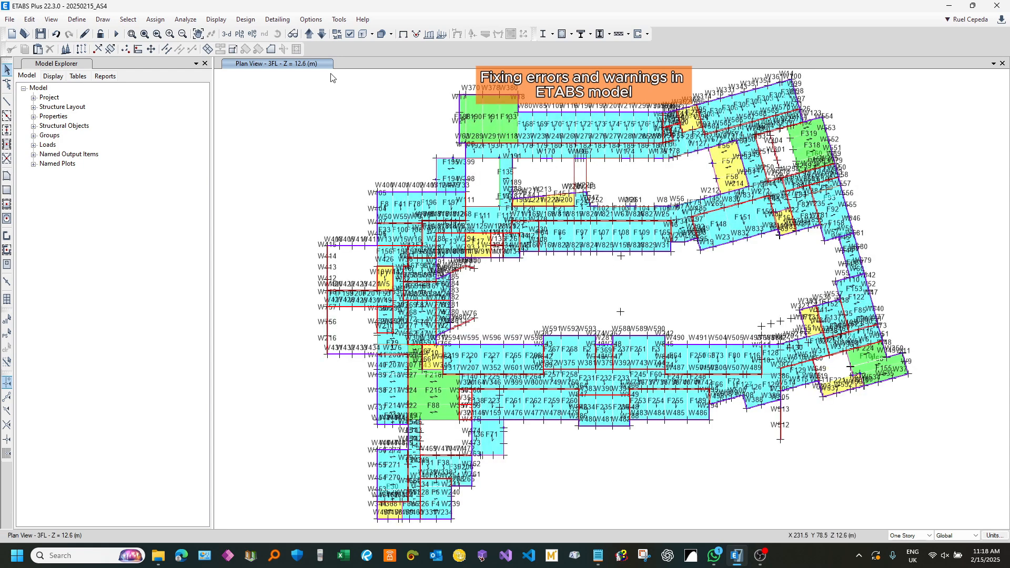
{"action": "left_click", "coordinate": [601, 558]}
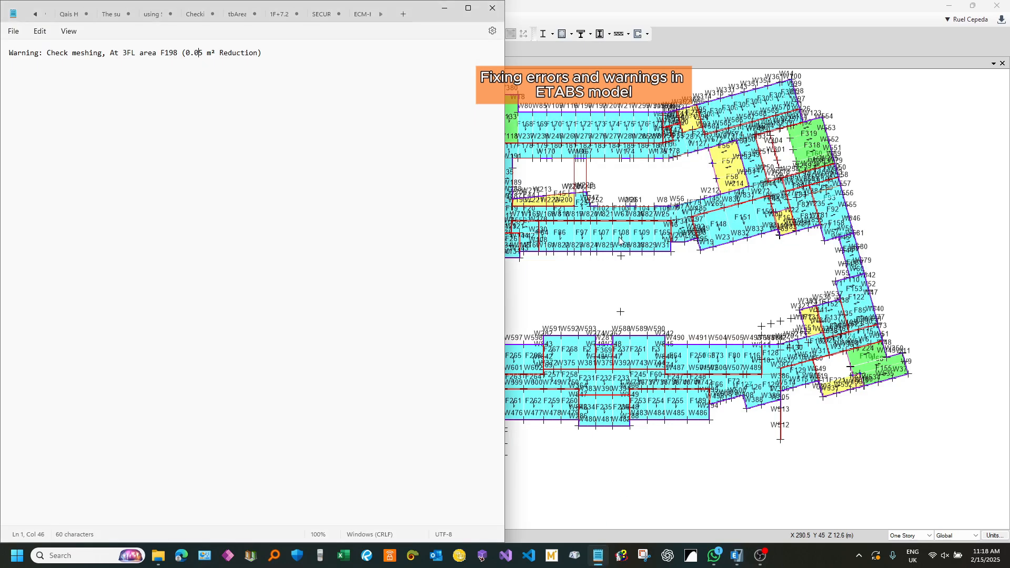
{"action": "left_click", "coordinate": [643, 3]}
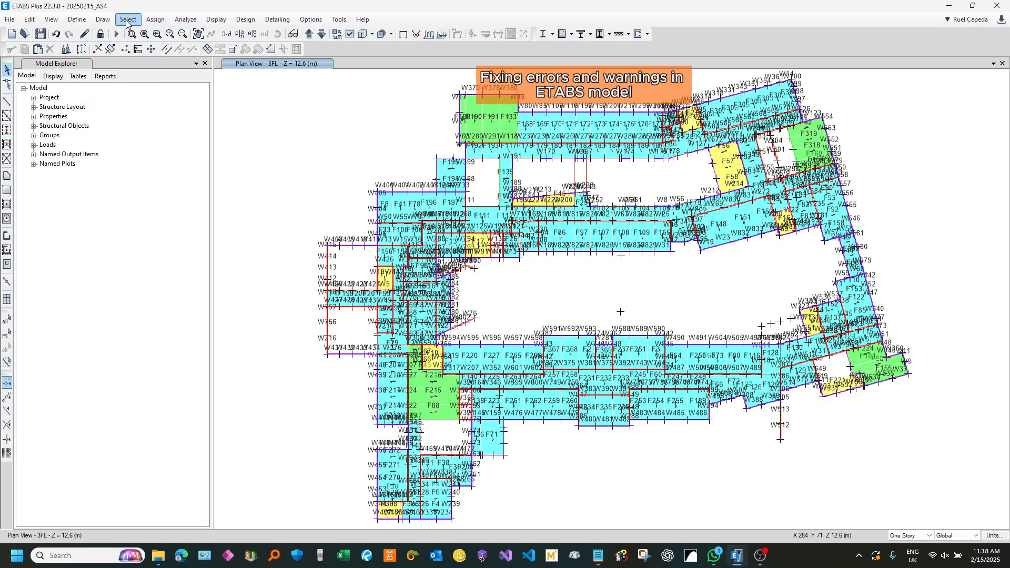
{"action": "left_click", "coordinate": [128, 19]}
{"action": "mouse_move", "coordinate": [148, 34]}
{"action": "mouse_move", "coordinate": [315, 142]}
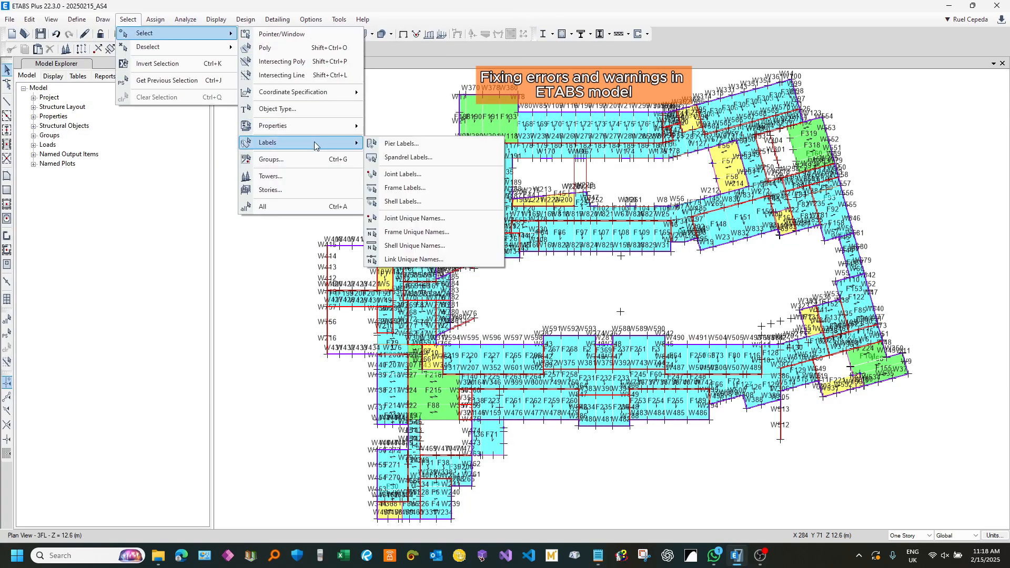
{"action": "left_click", "coordinate": [440, 189]}
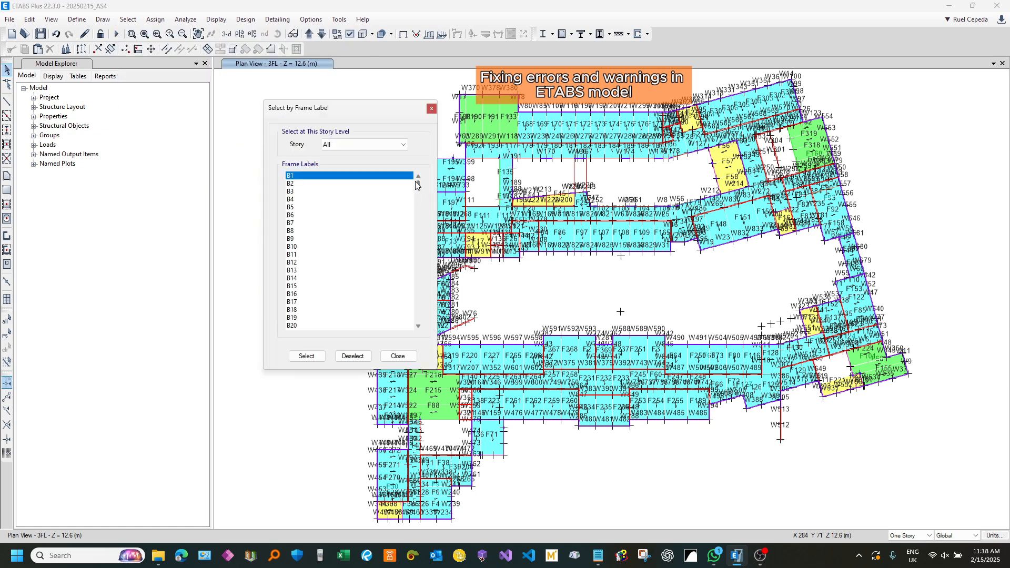
{"action": "left_click_drag", "start_coordinate": [417, 183], "coordinate": [415, 253]}
{"action": "left_click", "coordinate": [312, 223]}
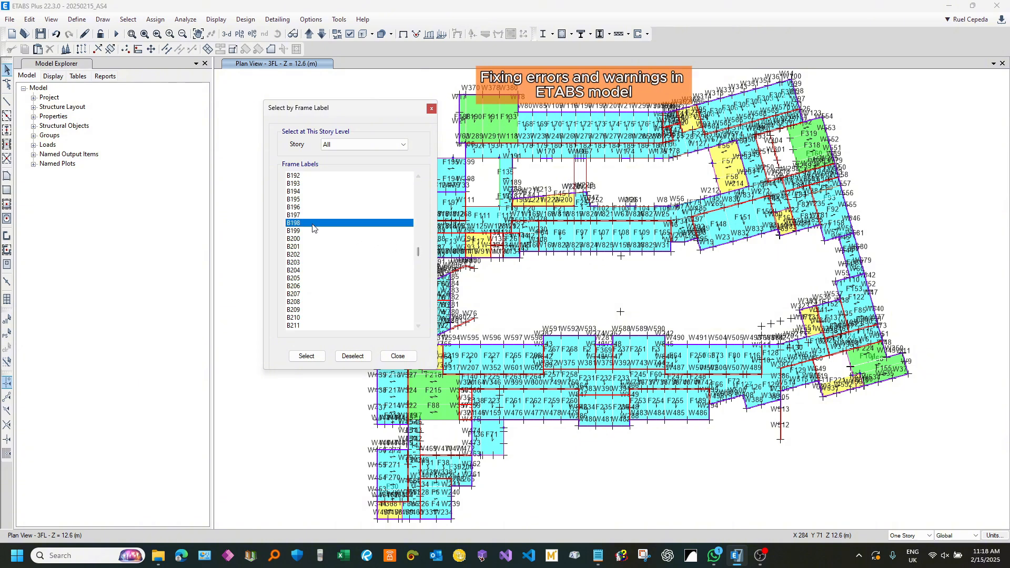
{"action": "left_click", "coordinate": [308, 355]}
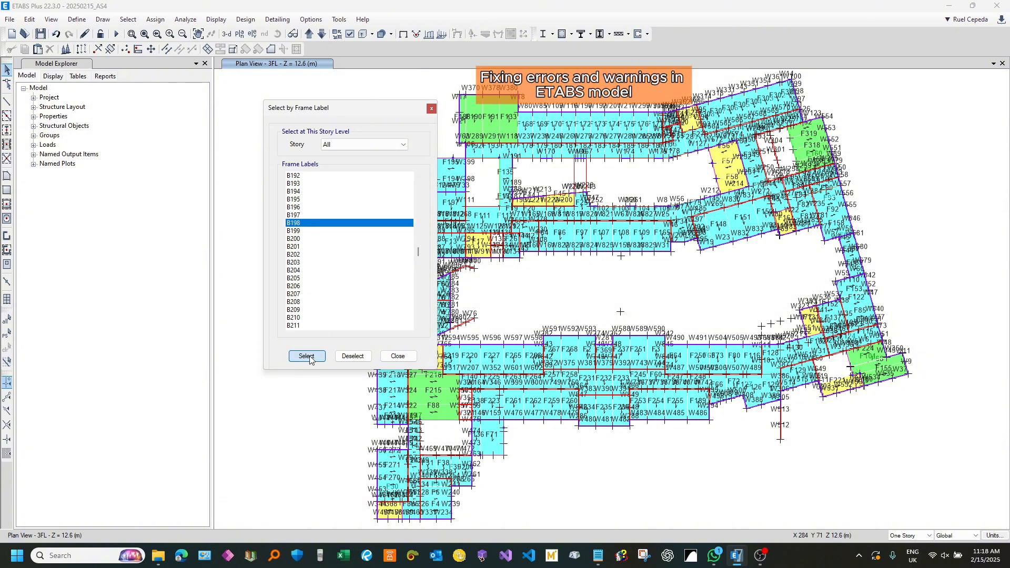
{"action": "left_click", "coordinate": [398, 356]}
{"action": "key", "text": "Delete"}
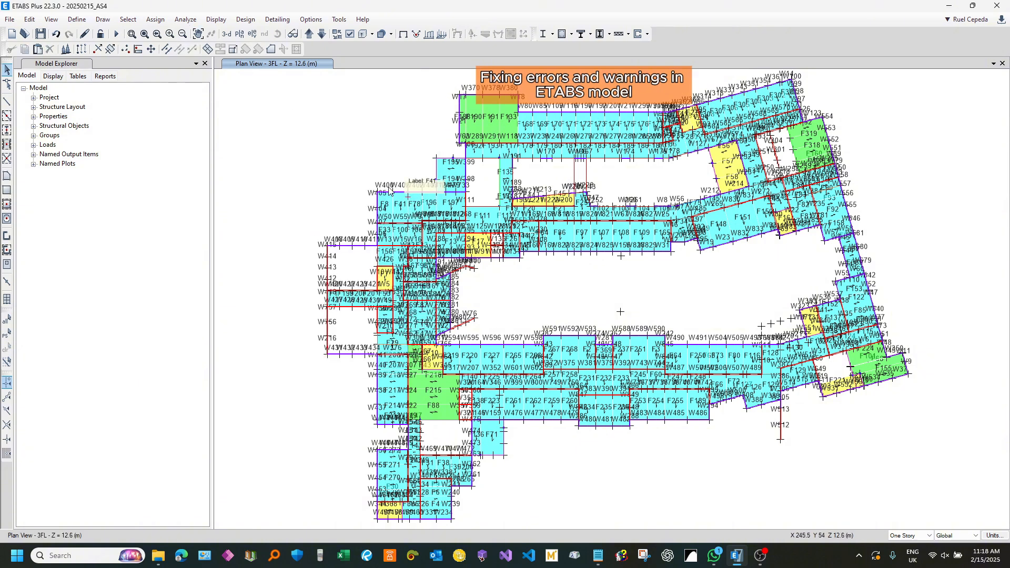
Step: Select shell F198 by label on all stories, isolate it in the 3FL plan and close the selection dialog
{"action": "left_click", "coordinate": [128, 19]}
{"action": "mouse_move", "coordinate": [157, 33]}
{"action": "mouse_move", "coordinate": [316, 142]}
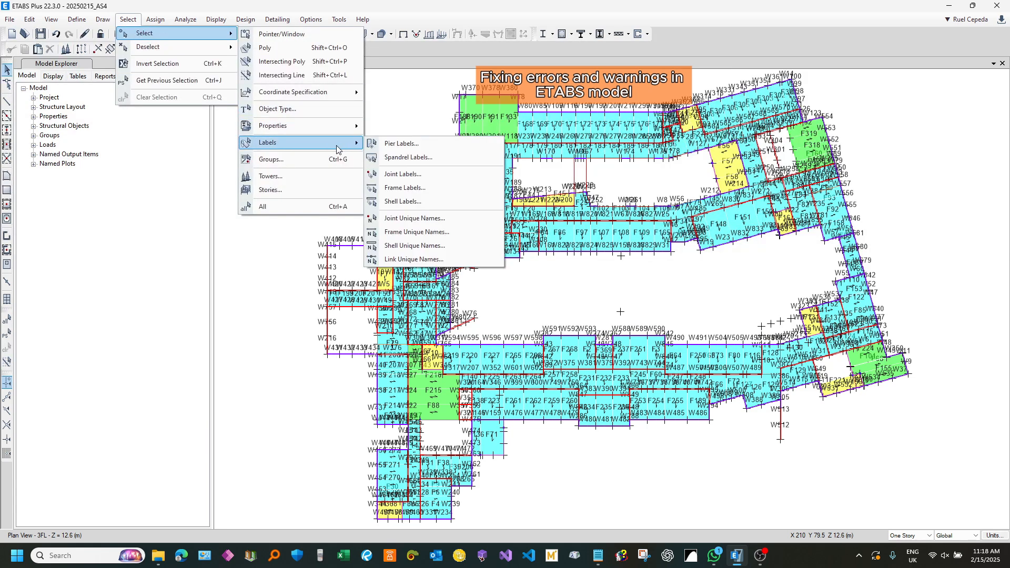
{"action": "left_click", "coordinate": [430, 203]}
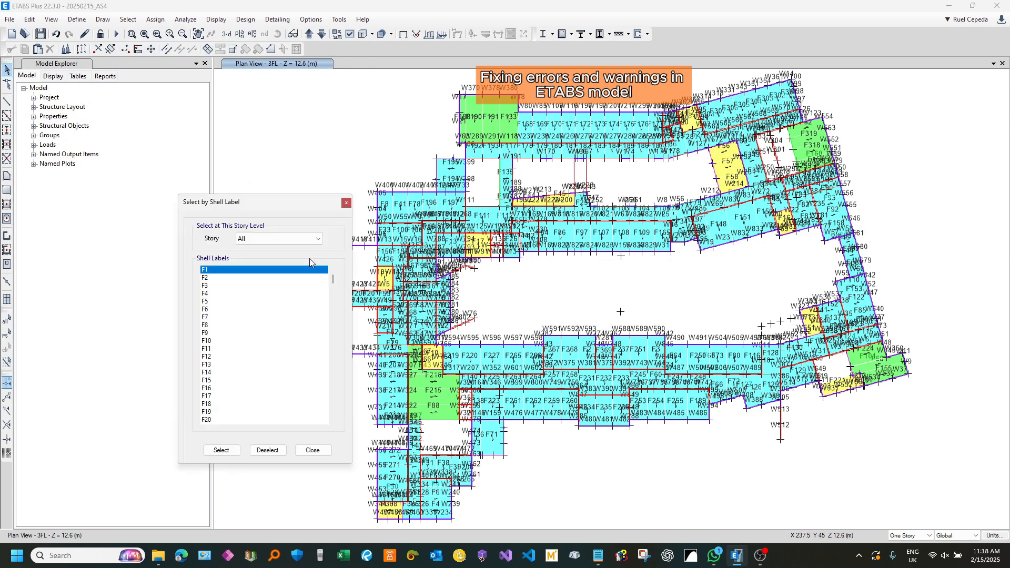
{"action": "left_click_drag", "start_coordinate": [334, 284], "coordinate": [335, 304]}
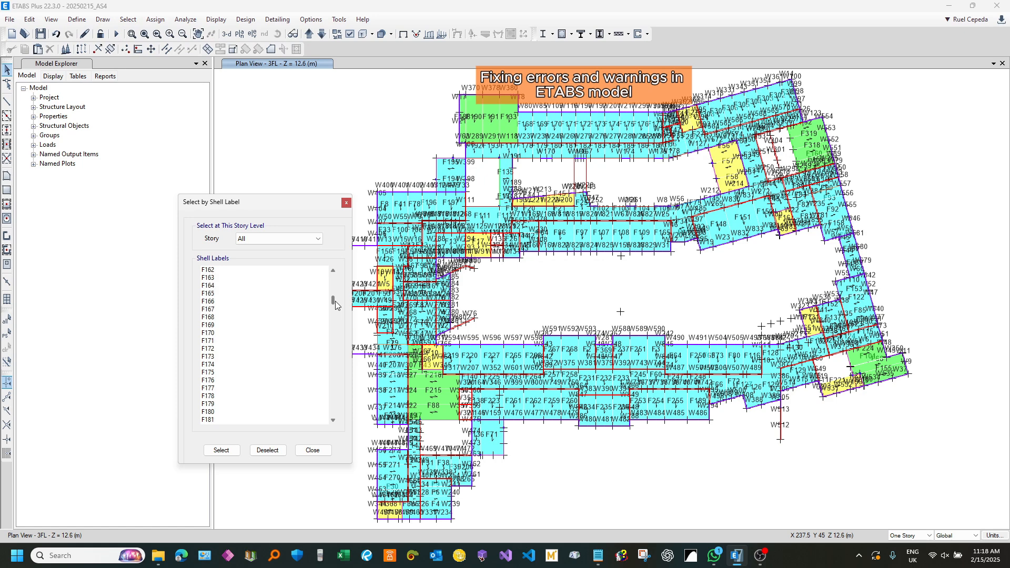
{"action": "scroll", "coordinate": [282, 337], "scroll_direction": "down", "scroll_amount": 6}
{"action": "left_click", "coordinate": [219, 412]}
{"action": "left_click", "coordinate": [222, 450]}
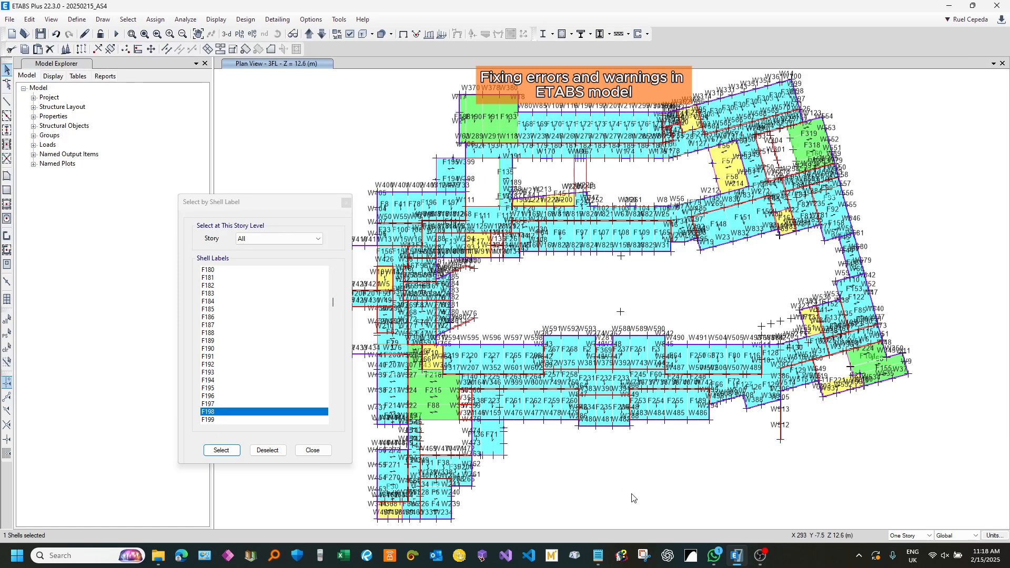
{"action": "key", "text": "ctrl+h"}
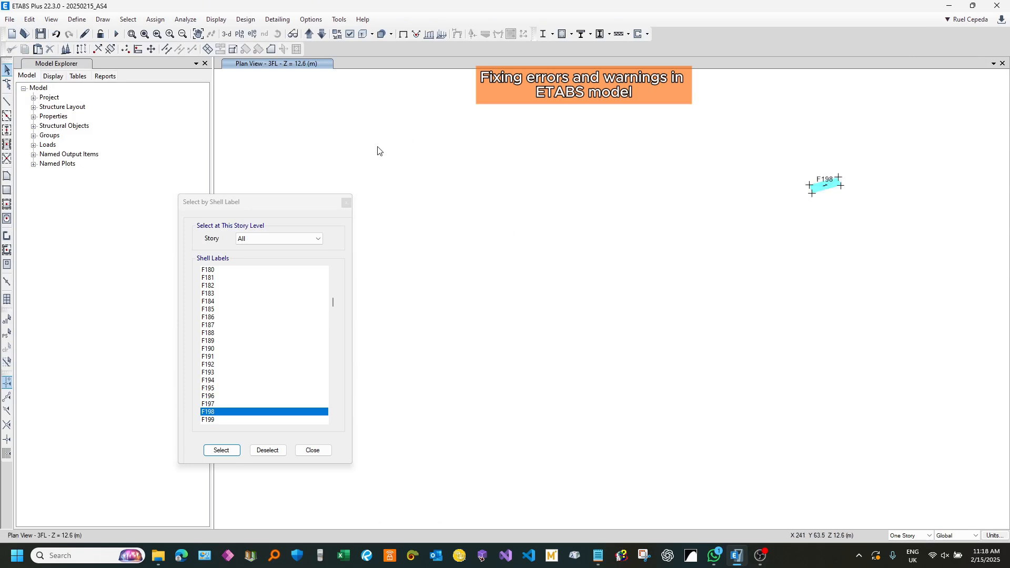
{"action": "left_click", "coordinate": [345, 204]}
Step: Show the surrounding model objects again around floor F198 on the 3FL plan
{"action": "scroll", "coordinate": [831, 179], "scroll_direction": "up", "scroll_amount": 4}
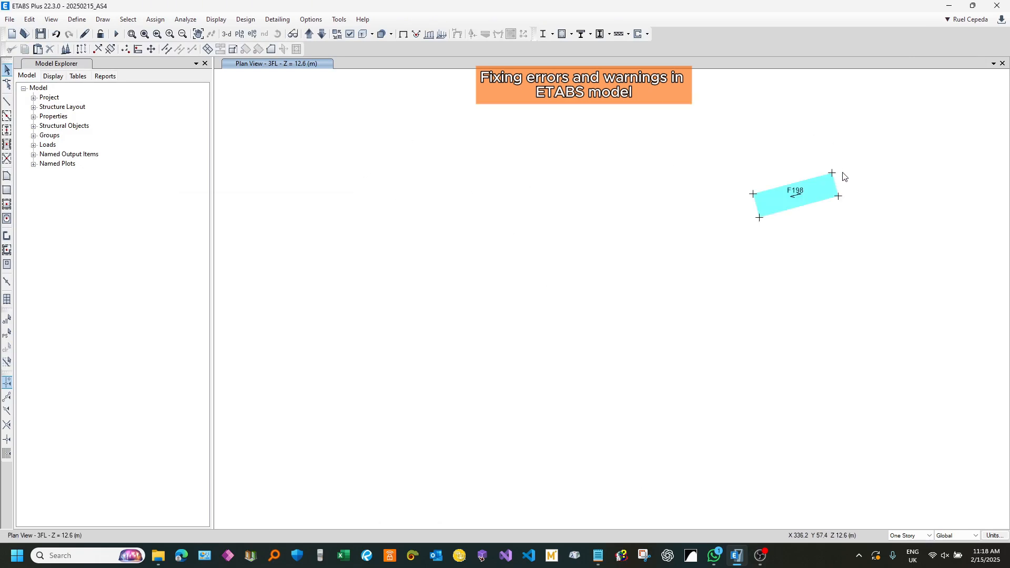
{"action": "scroll", "coordinate": [813, 179], "scroll_direction": "up", "scroll_amount": 5}
{"action": "middle_click_drag", "start_coordinate": [578, 262], "coordinate": [627, 219]}
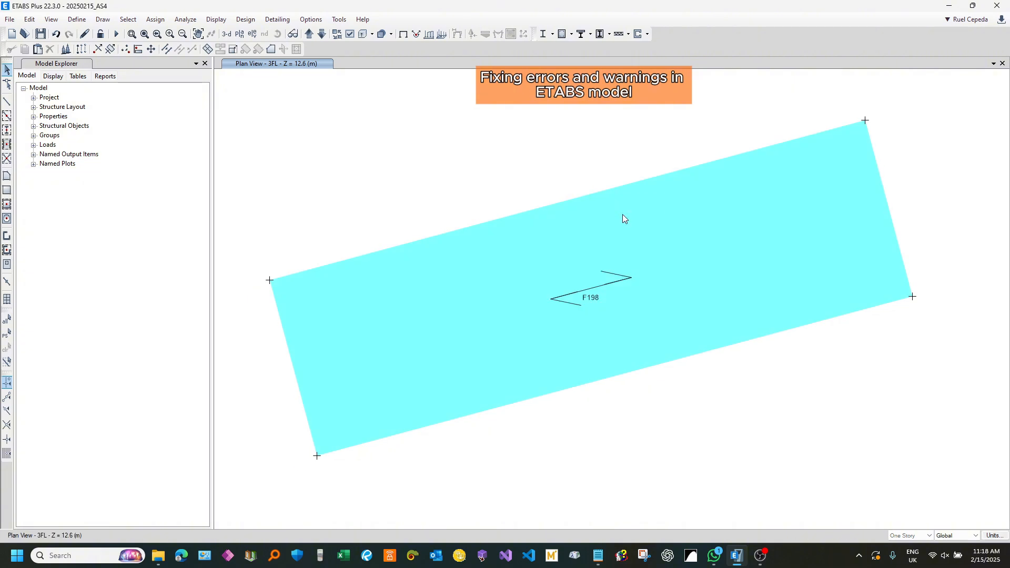
{"action": "key", "text": "ctrl+j"}
{"action": "scroll", "coordinate": [631, 358], "scroll_direction": "up", "scroll_amount": 4}
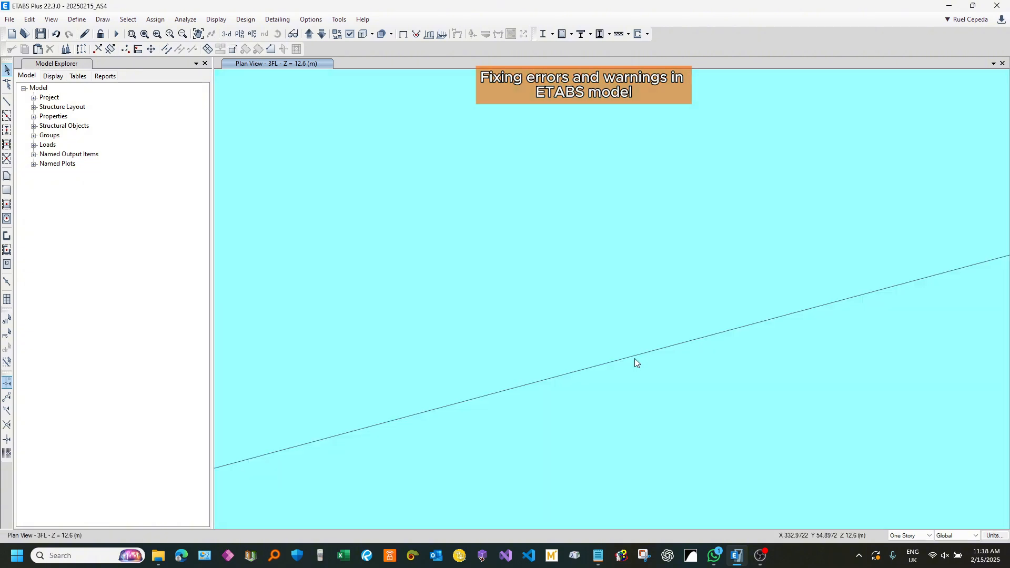
{"action": "scroll", "coordinate": [662, 338], "scroll_direction": "down", "scroll_amount": 4}
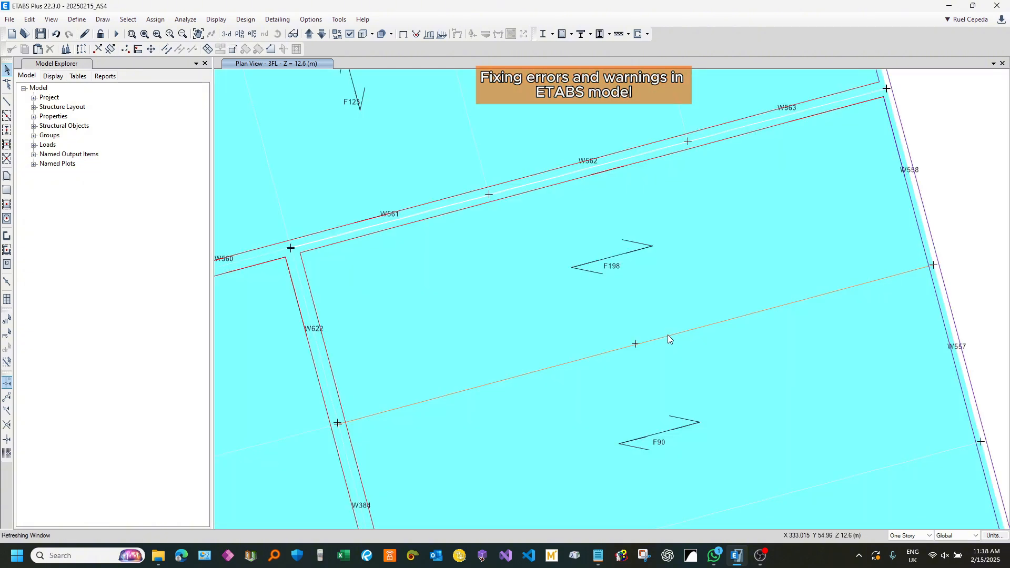
Step: Reshape the beam between floors F198 and F90 by moving its end point at W622/W384 onto the adjacent wall joint
{"action": "left_click", "coordinate": [639, 343]}
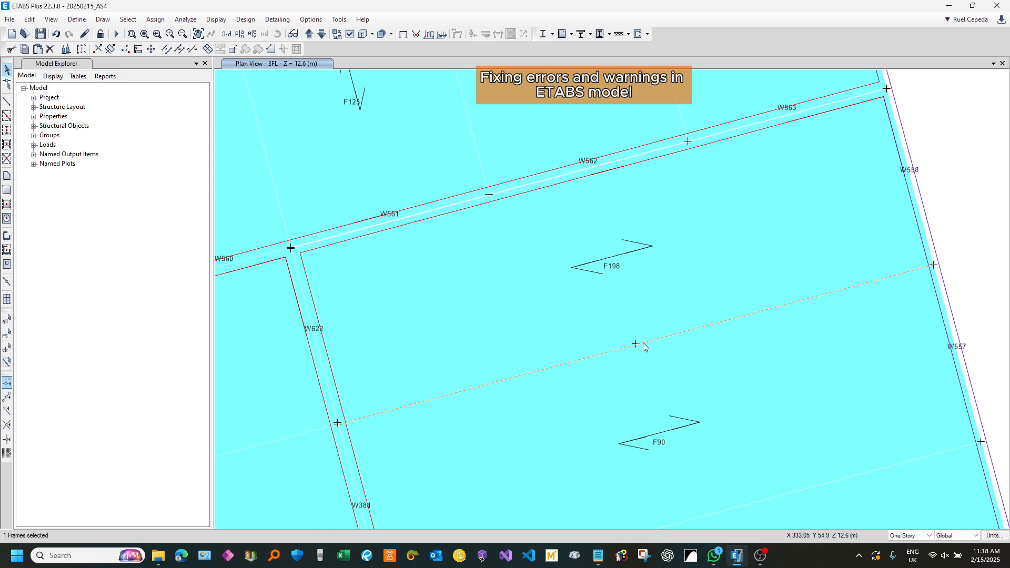
{"action": "scroll", "coordinate": [322, 442], "scroll_direction": "up", "scroll_amount": 4}
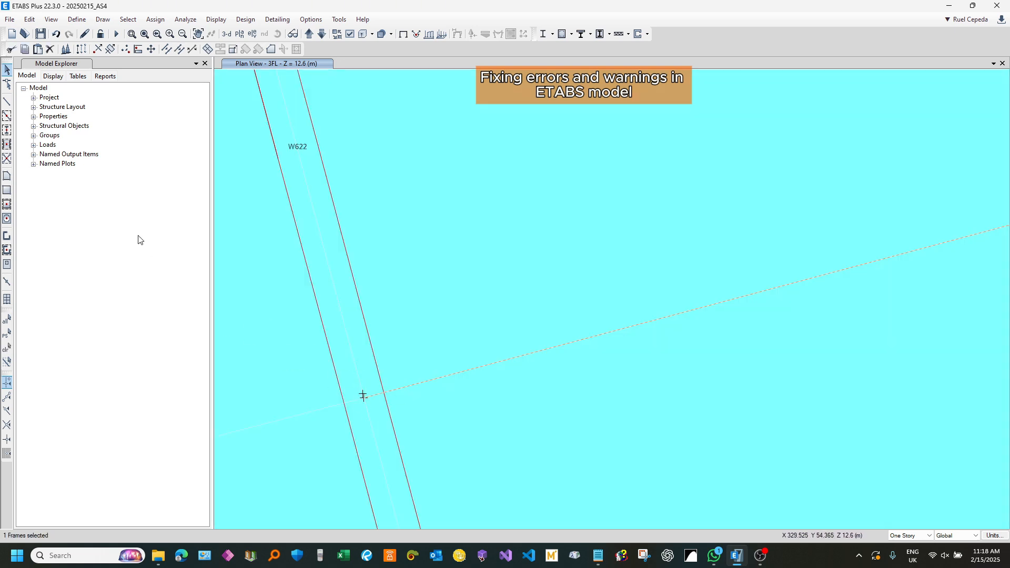
{"action": "left_click", "coordinate": [7, 84]}
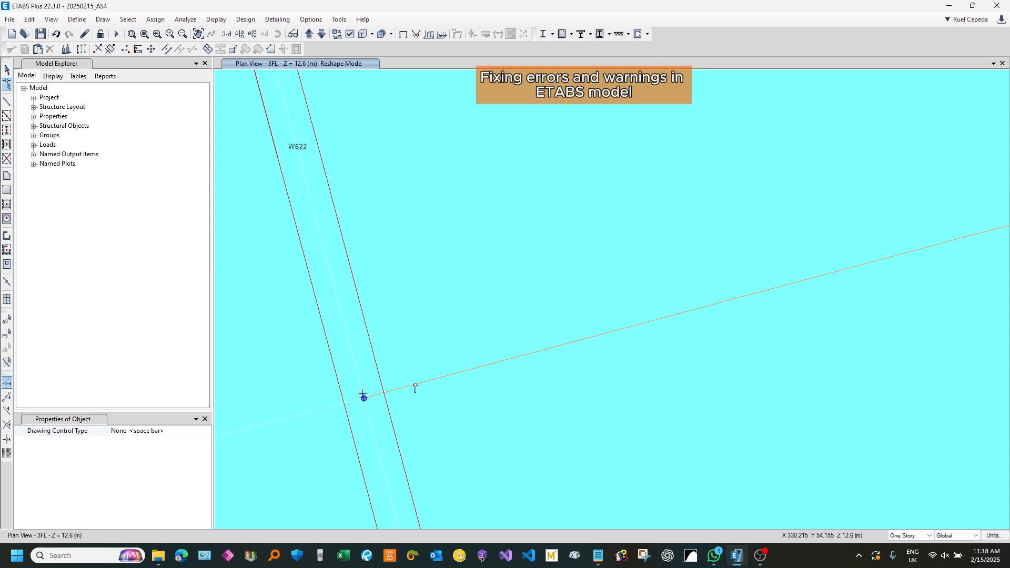
{"action": "left_click_drag", "start_coordinate": [363, 398], "coordinate": [362, 396]}
{"action": "scroll", "coordinate": [338, 345], "scroll_direction": "down", "scroll_amount": 4}
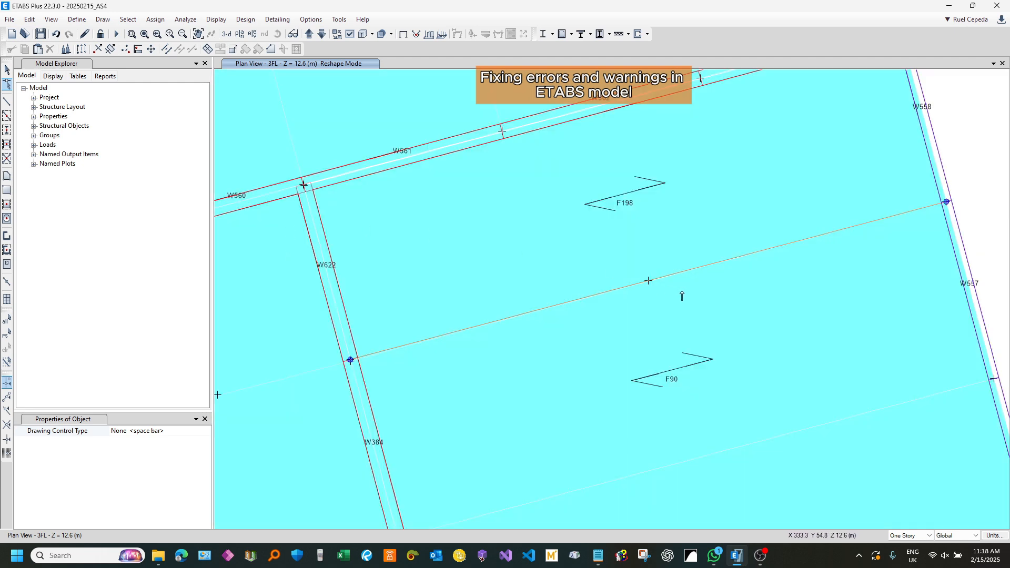
Step: Move the remaining offset corner point at W622/W384 onto the wall joint at the beam end and leave reshape mode
{"action": "scroll", "coordinate": [681, 295], "scroll_direction": "up", "scroll_amount": 3}
{"action": "scroll", "coordinate": [698, 275], "scroll_direction": "down", "scroll_amount": 3}
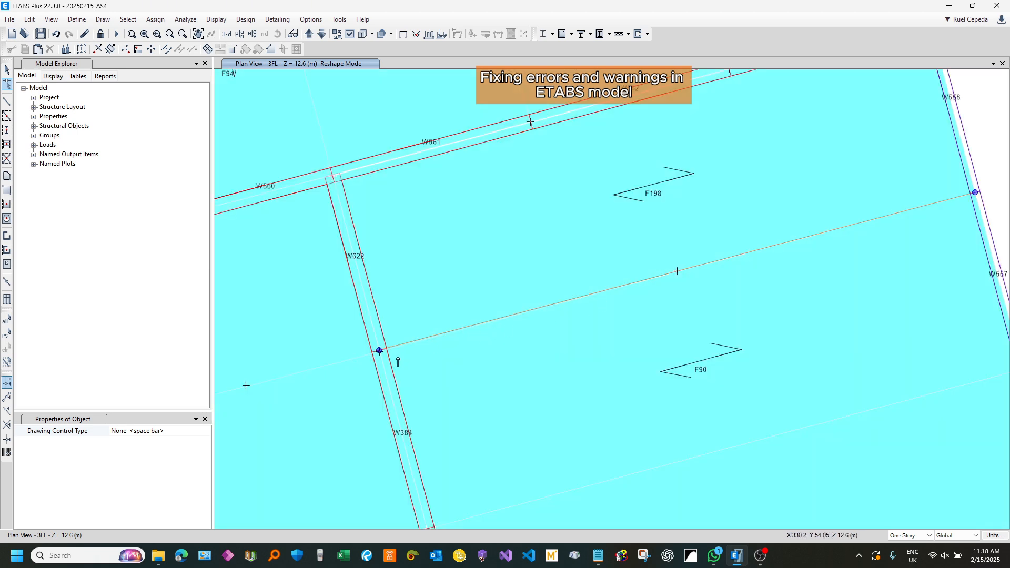
{"action": "scroll", "coordinate": [384, 360], "scroll_direction": "up", "scroll_amount": 3}
{"action": "scroll", "coordinate": [414, 334], "scroll_direction": "down", "scroll_amount": 2}
{"action": "scroll", "coordinate": [419, 311], "scroll_direction": "up", "scroll_amount": 2}
{"action": "scroll", "coordinate": [431, 271], "scroll_direction": "down", "scroll_amount": 1}
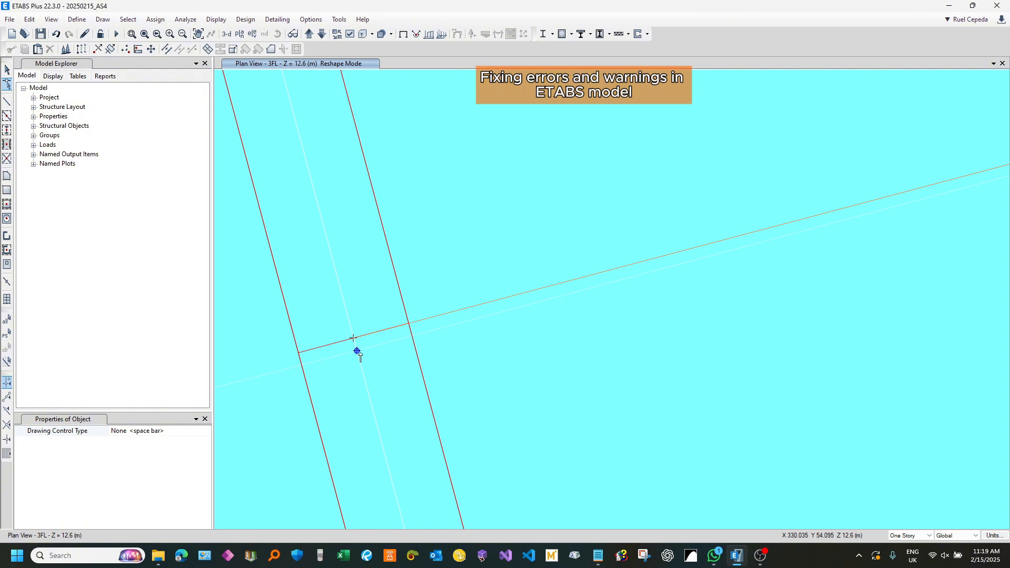
{"action": "left_click_drag", "start_coordinate": [357, 350], "coordinate": [354, 341]}
{"action": "scroll", "coordinate": [406, 306], "scroll_direction": "down", "scroll_amount": 4}
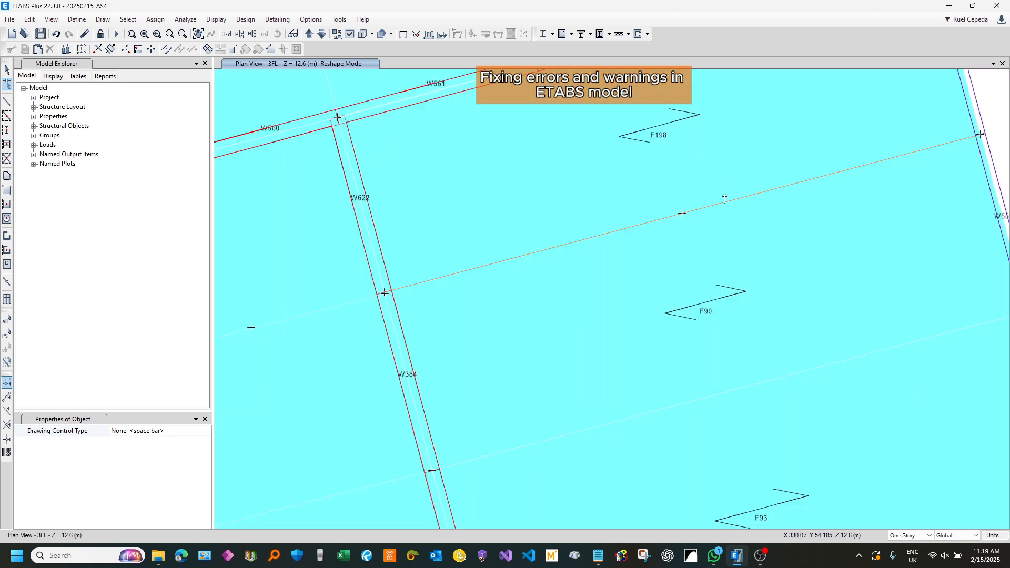
{"action": "scroll", "coordinate": [687, 214], "scroll_direction": "up", "scroll_amount": 3}
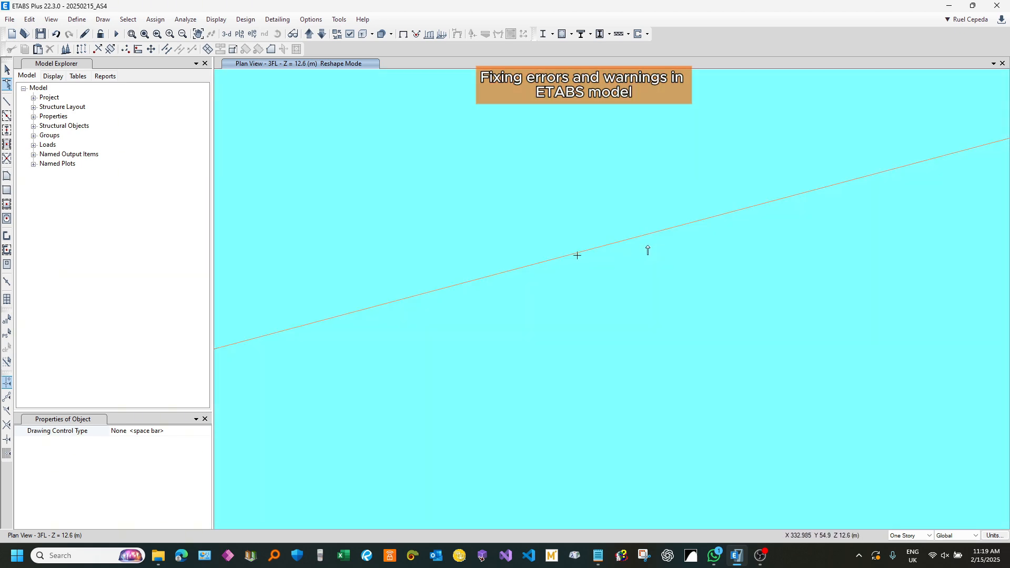
{"action": "scroll", "coordinate": [583, 262], "scroll_direction": "down", "scroll_amount": 3}
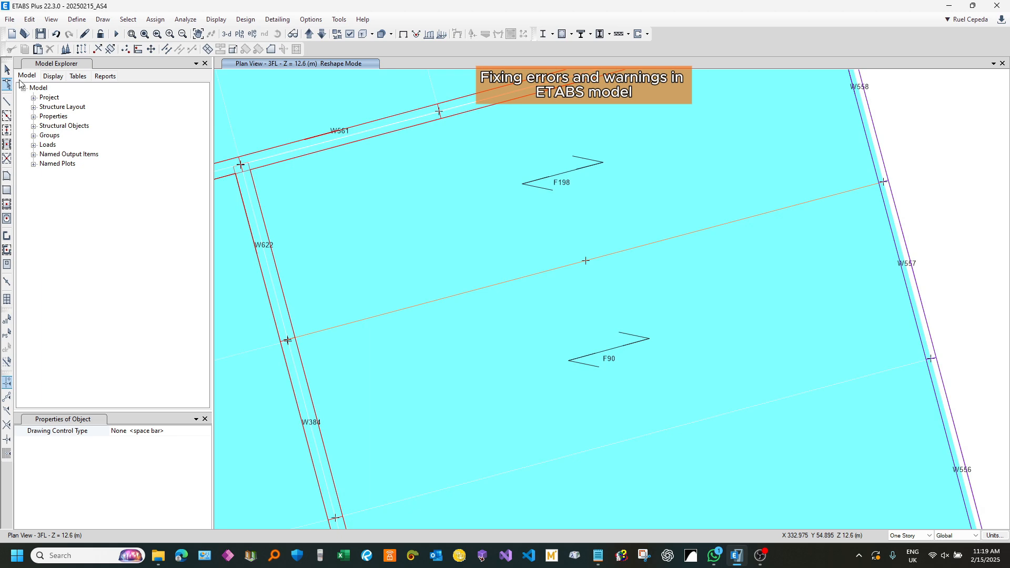
{"action": "left_click", "coordinate": [6, 69]}
{"action": "middle_click_drag", "start_coordinate": [353, 232], "coordinate": [471, 265]}
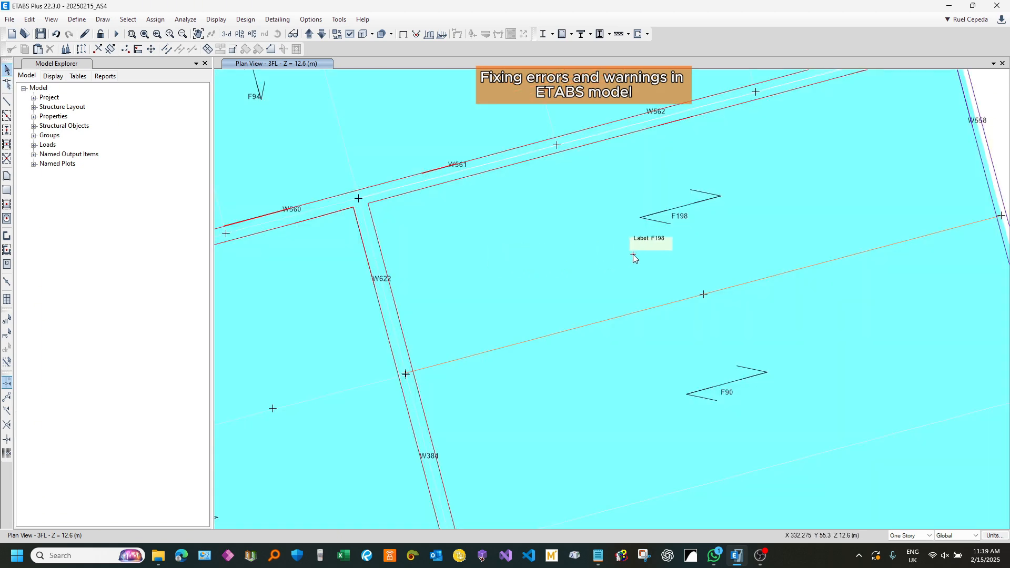
{"action": "middle_click_drag", "start_coordinate": [632, 254], "coordinate": [564, 254]}
{"action": "middle_click_drag", "start_coordinate": [640, 286], "coordinate": [593, 258]}
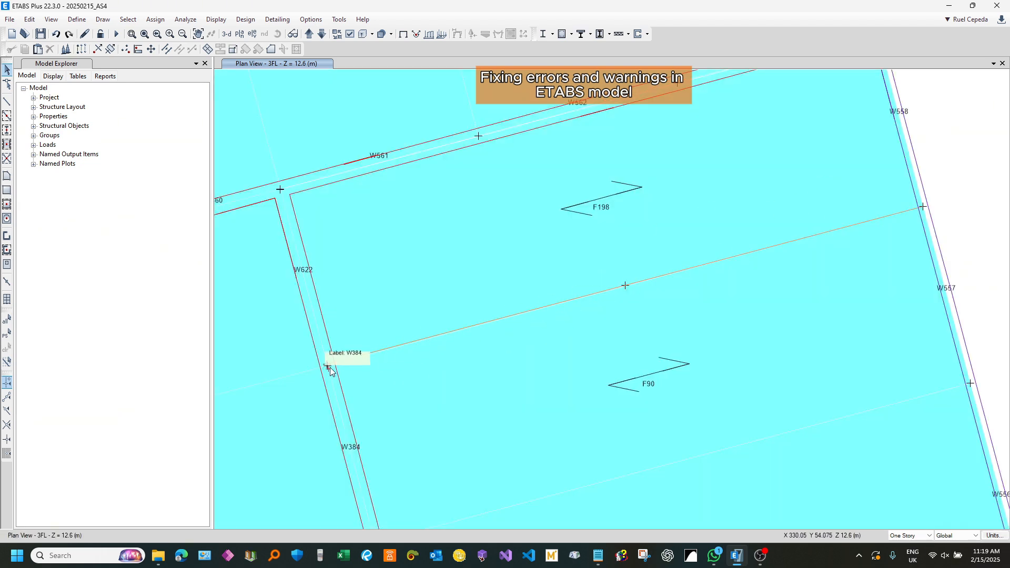
Step: Examine the beam between floors F198 and F90 and its joints at walls W622/W384 and W557 on the 3FL plan
{"action": "scroll", "coordinate": [324, 360], "scroll_direction": "up", "scroll_amount": 5}
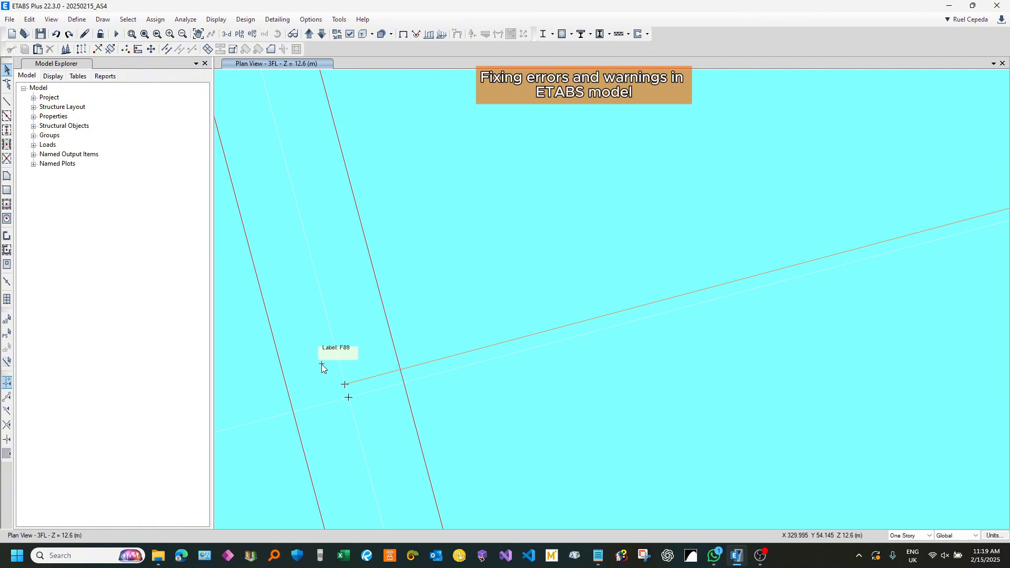
{"action": "scroll", "coordinate": [321, 366], "scroll_direction": "down", "scroll_amount": 5}
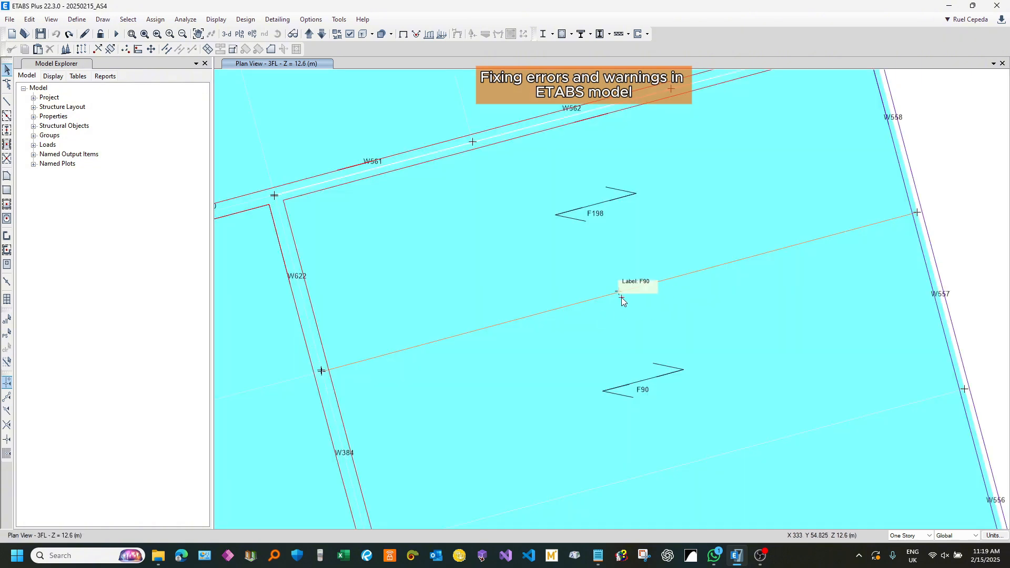
{"action": "scroll", "coordinate": [620, 293], "scroll_direction": "up", "scroll_amount": 4}
{"action": "middle_click_drag", "start_coordinate": [708, 266], "coordinate": [529, 316]}
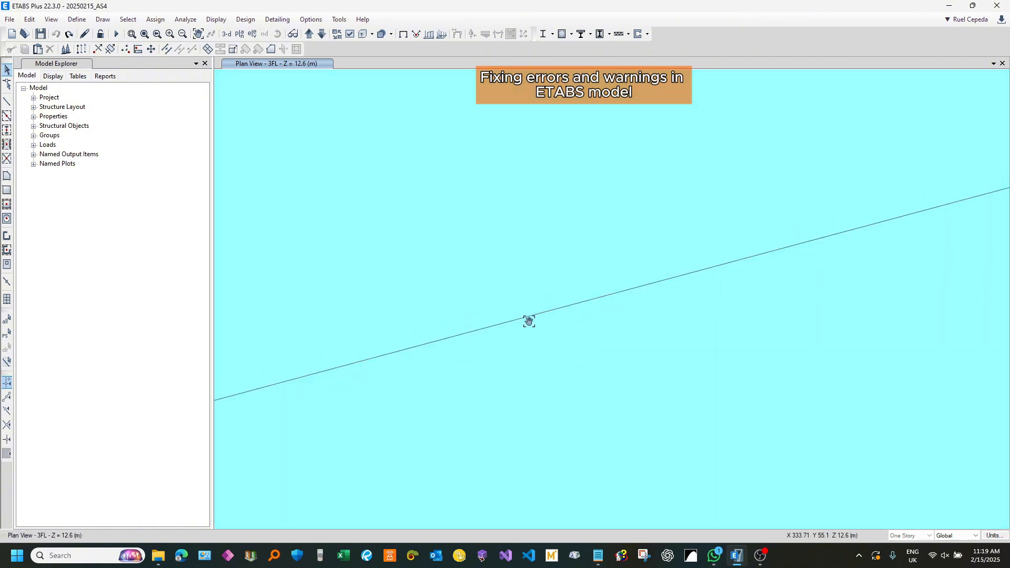
{"action": "scroll", "coordinate": [559, 312], "scroll_direction": "down", "scroll_amount": 2}
{"action": "scroll", "coordinate": [842, 245], "scroll_direction": "down", "scroll_amount": 2}
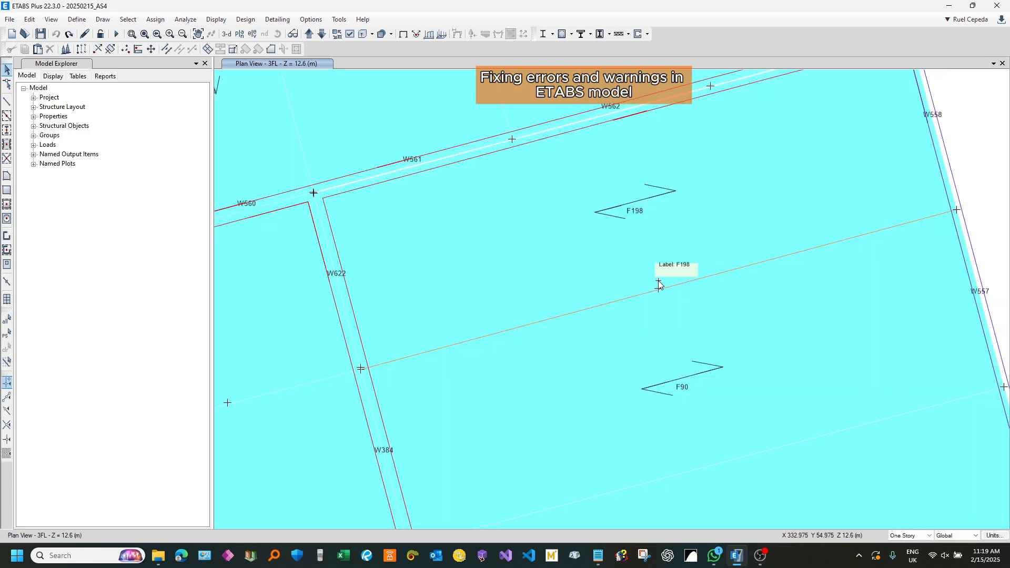
{"action": "scroll", "coordinate": [659, 281], "scroll_direction": "up", "scroll_amount": 3}
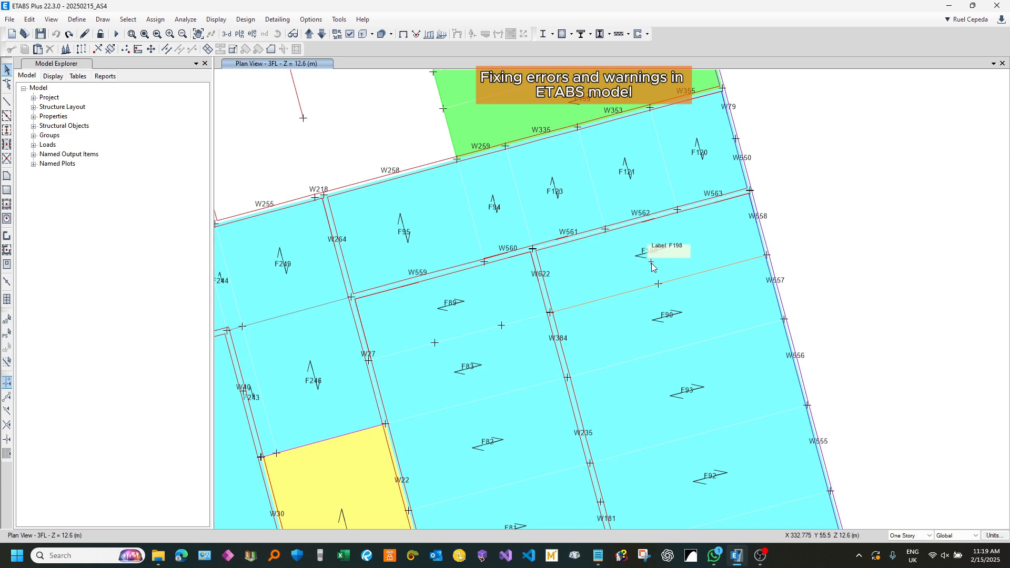
{"action": "scroll", "coordinate": [652, 263], "scroll_direction": "up", "scroll_amount": 3}
{"action": "scroll", "coordinate": [661, 289], "scroll_direction": "down", "scroll_amount": 1}
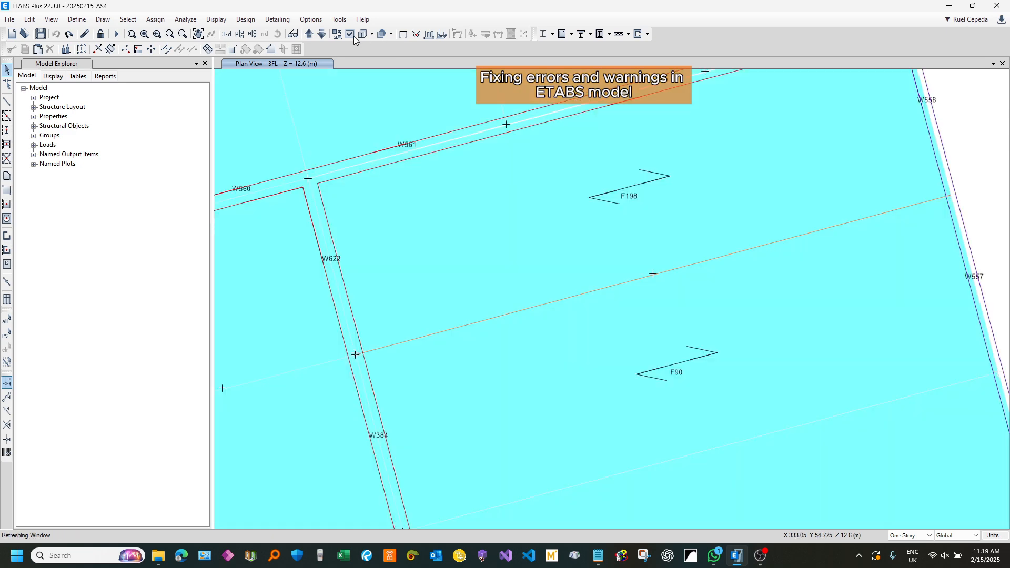
Step: Compare the 3FL beam line with the RFL plan above and check which objects lie along walls W836 and W837
{"action": "left_click", "coordinate": [308, 33]}
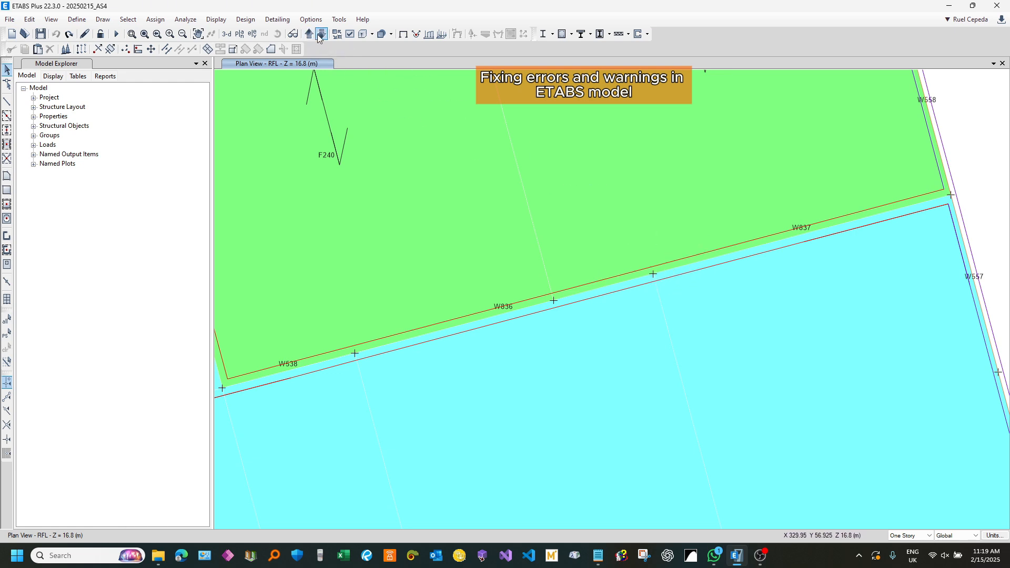
{"action": "left_click_drag", "start_coordinate": [734, 263], "coordinate": [695, 235]}
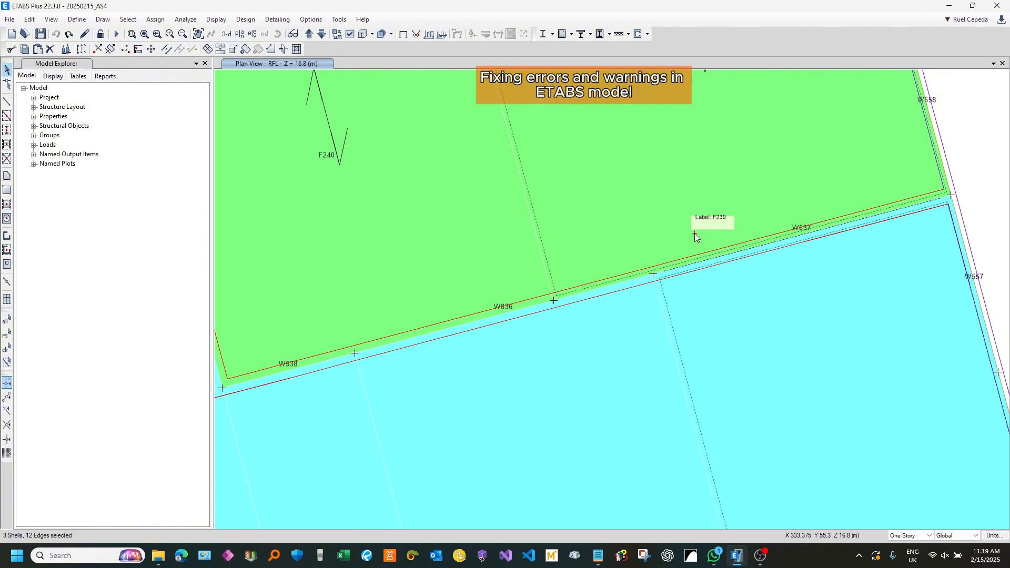
{"action": "key", "text": "ctrl+q"}
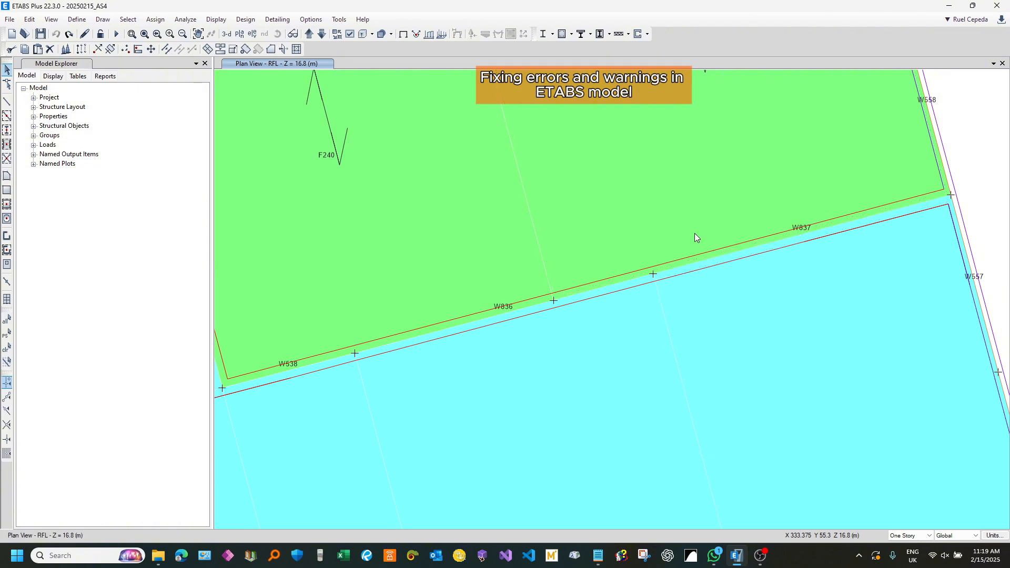
{"action": "left_click", "coordinate": [322, 34]}
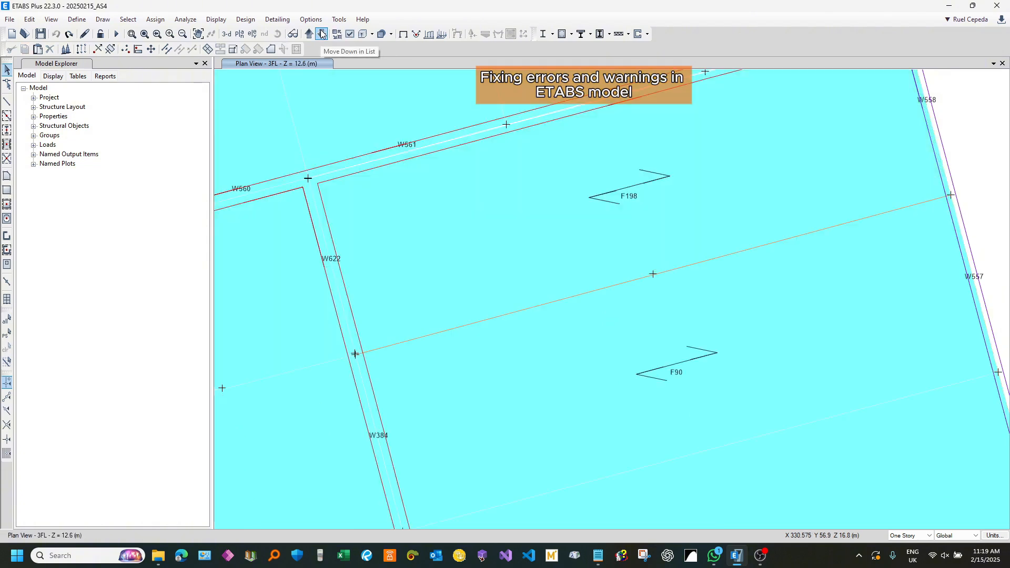
{"action": "left_click", "coordinate": [309, 33]}
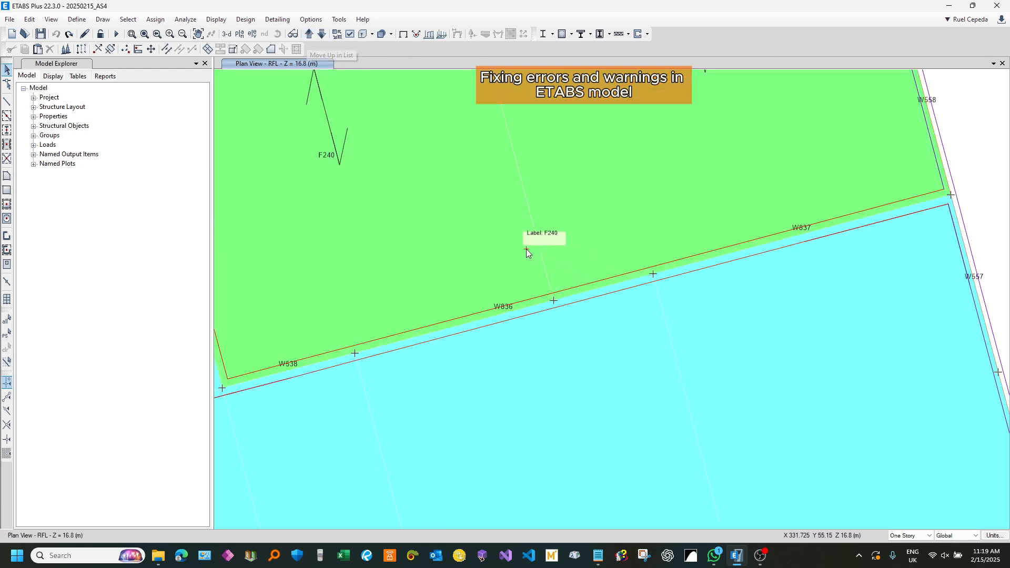
{"action": "left_click_drag", "start_coordinate": [525, 250], "coordinate": [709, 336]}
{"action": "key", "text": "Delete"}
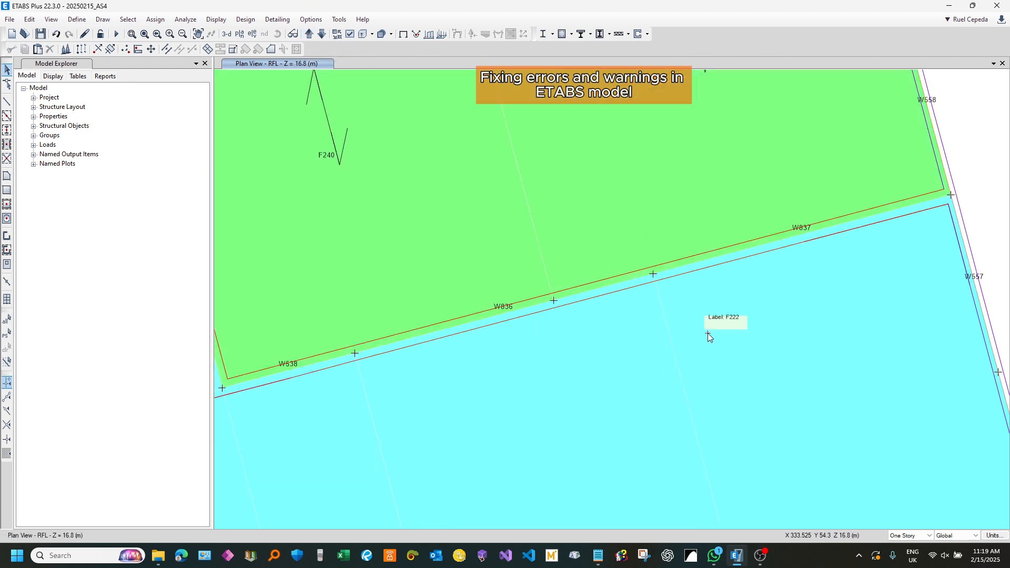
{"action": "left_click_drag", "start_coordinate": [623, 299], "coordinate": [600, 278]}
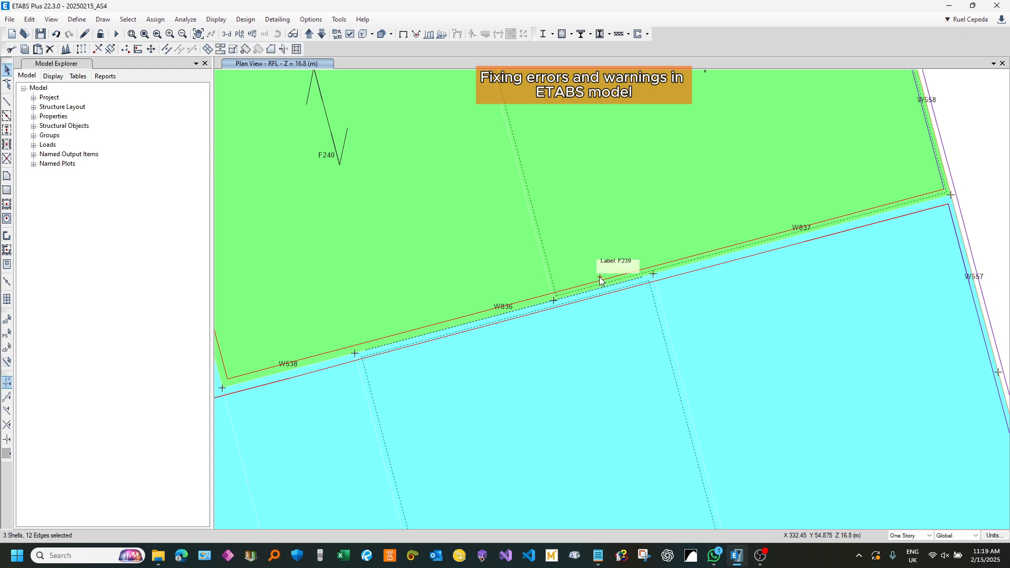
{"action": "key", "text": "Escape"}
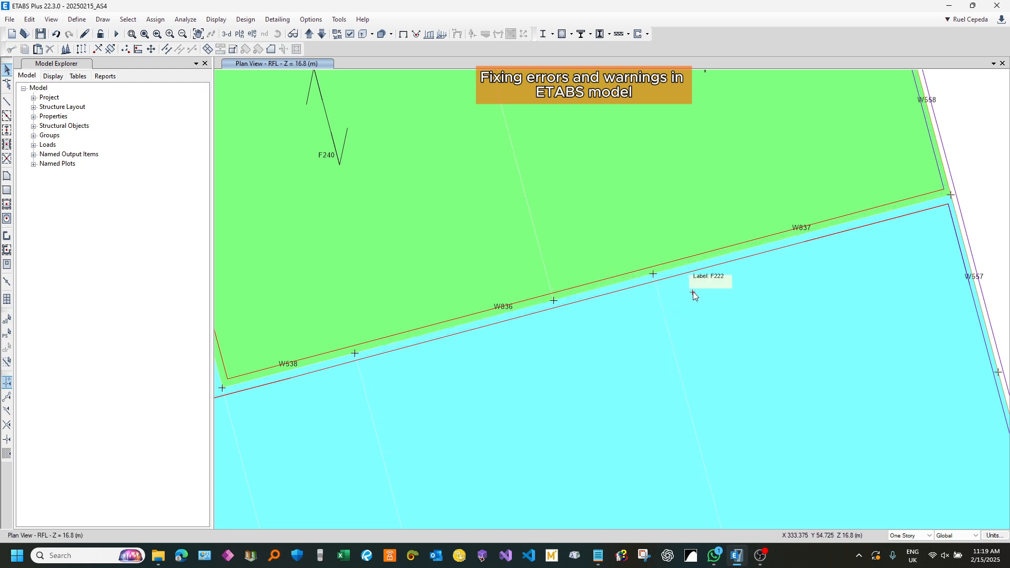
Step: Select shell F222 on RFL together with the 3FL beam between floors F198 and F90, and delete both
{"action": "left_click_drag", "start_coordinate": [731, 281], "coordinate": [697, 236]}
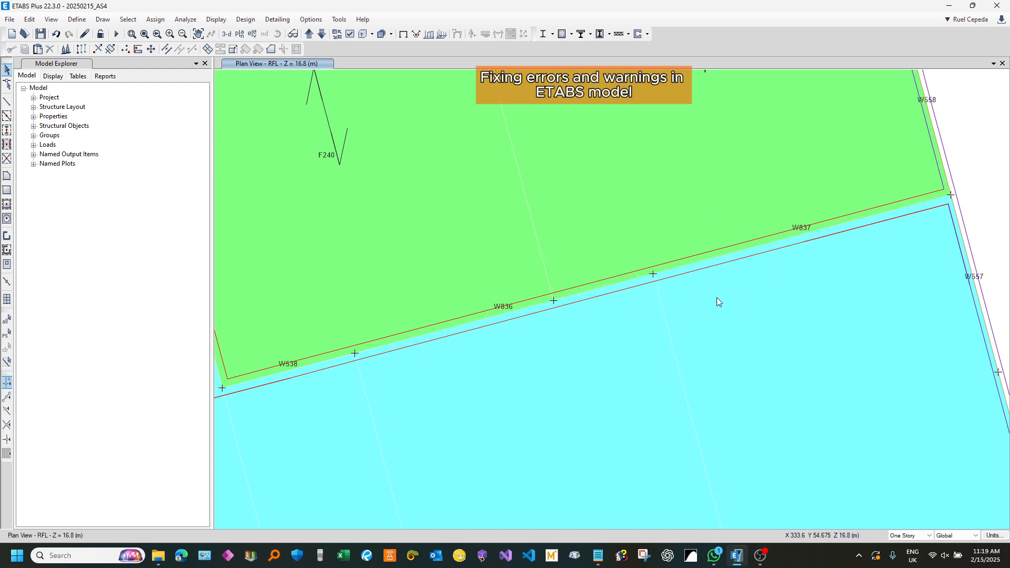
{"action": "left_click", "coordinate": [322, 33]}
{"action": "left_click", "coordinate": [673, 271]}
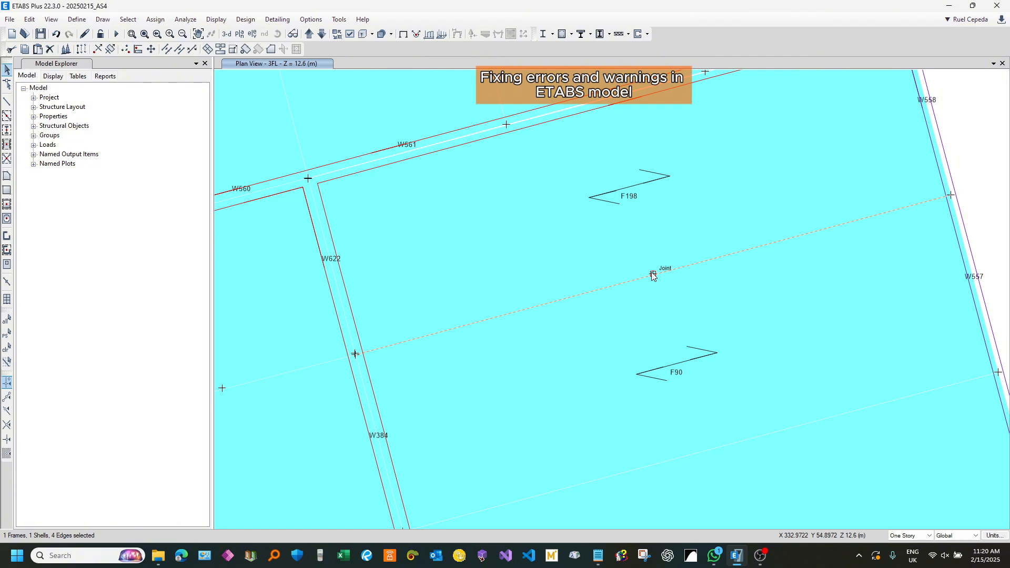
{"action": "key", "text": "Delete"}
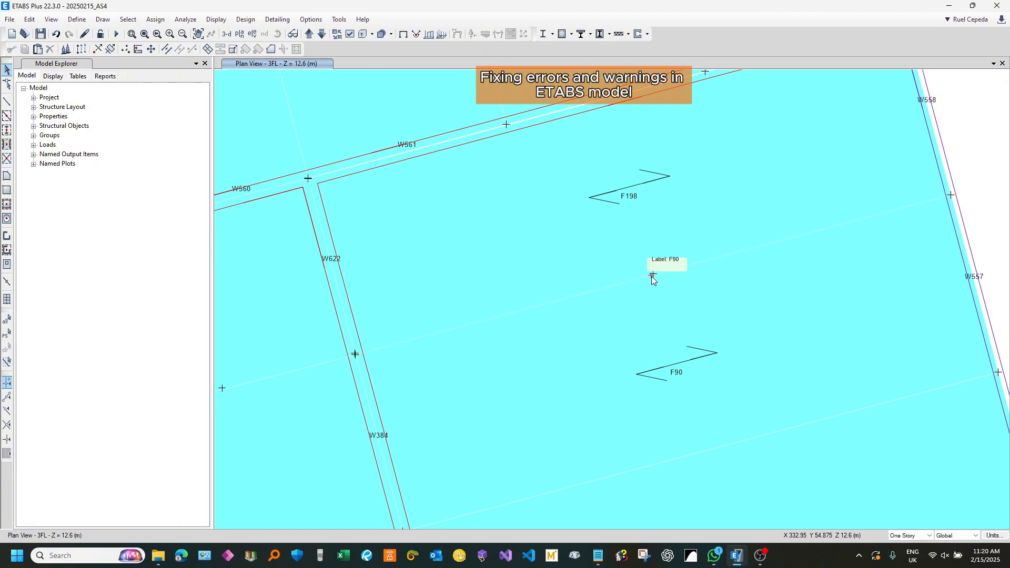
Step: Draw a straight 4 m Dummy frame on RFL from the joint at the F239/F240 boundary on W836 to the W557/W558 joint
{"action": "left_click", "coordinate": [309, 34]}
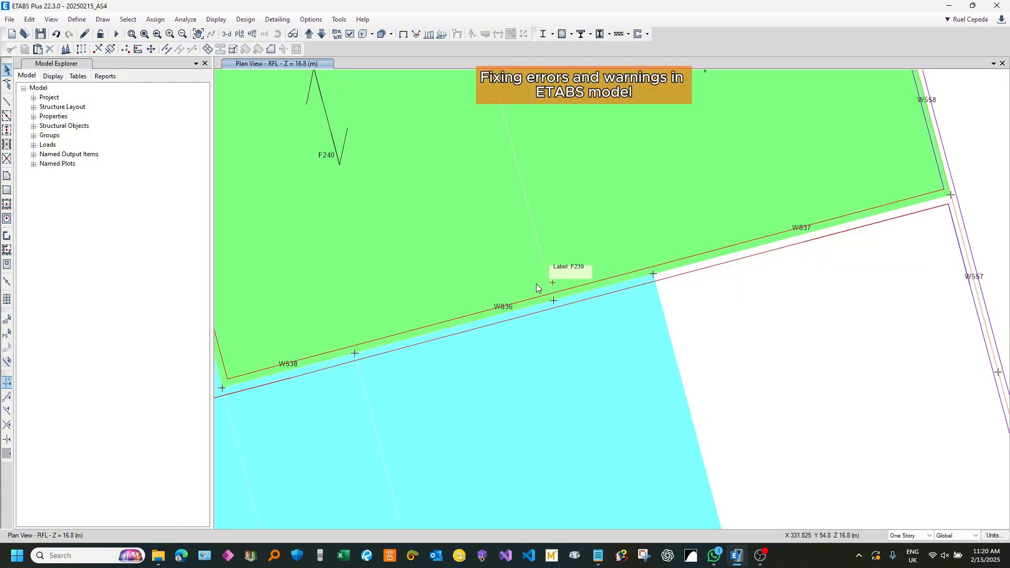
{"action": "left_click", "coordinate": [8, 103]}
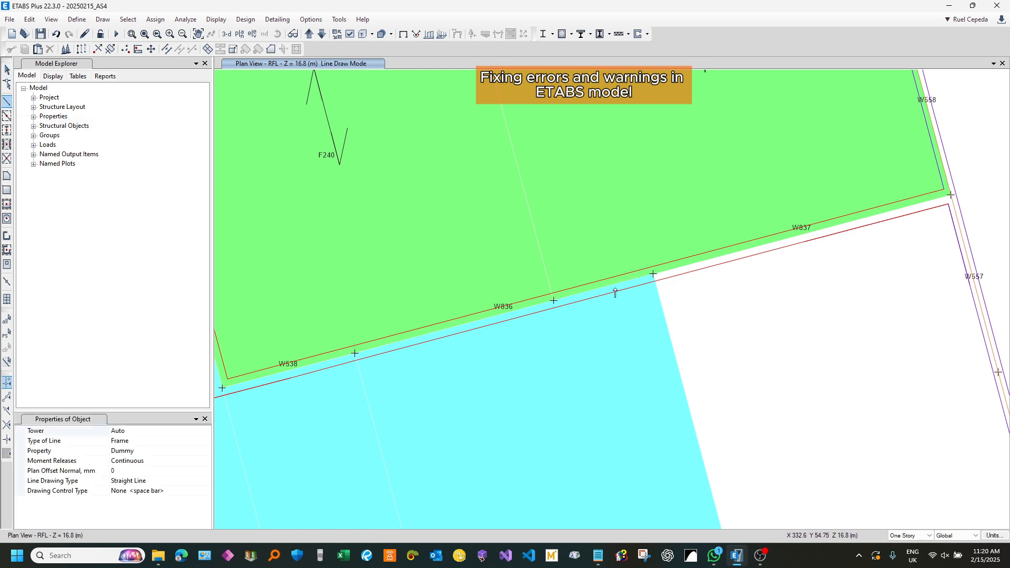
{"action": "left_click", "coordinate": [554, 301]}
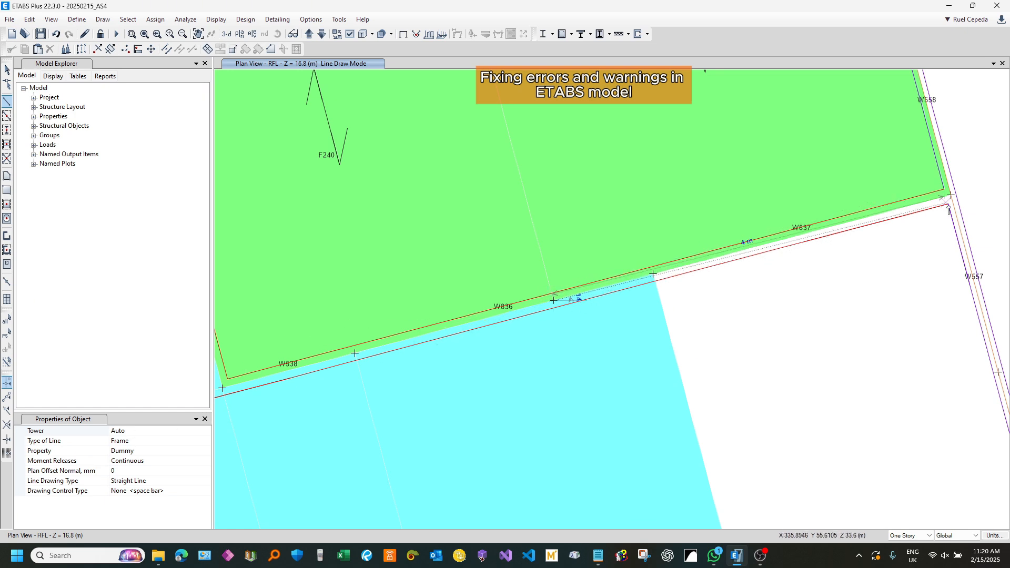
{"action": "left_click", "coordinate": [951, 196]}
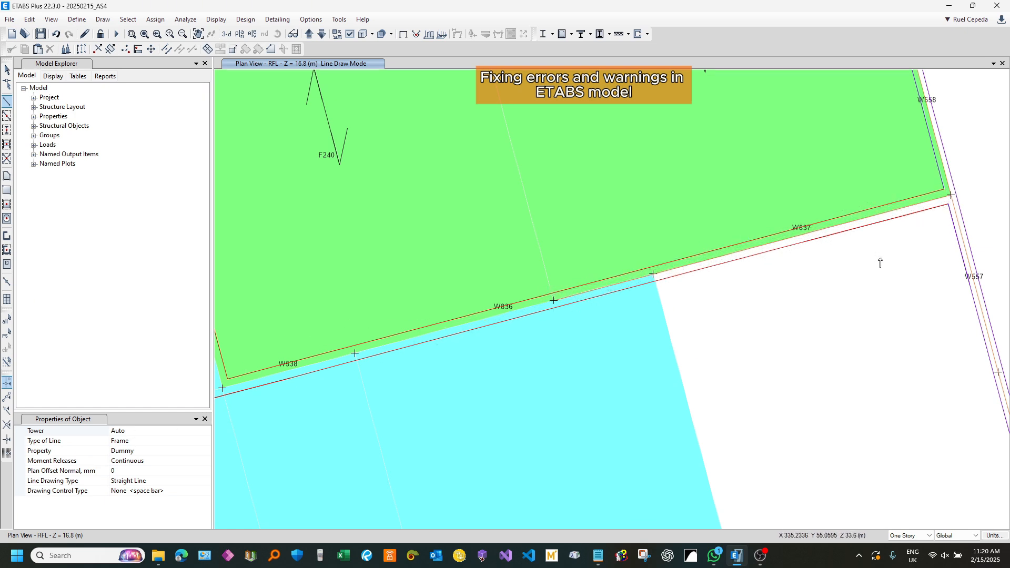
{"action": "scroll", "coordinate": [676, 275], "scroll_direction": "up", "scroll_amount": 3}
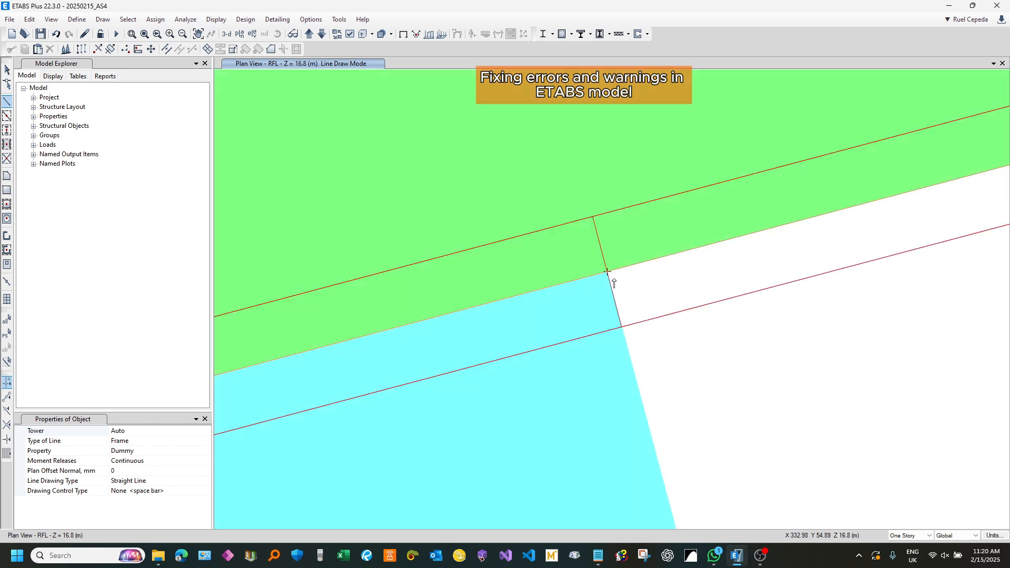
{"action": "left_click", "coordinate": [7, 70]}
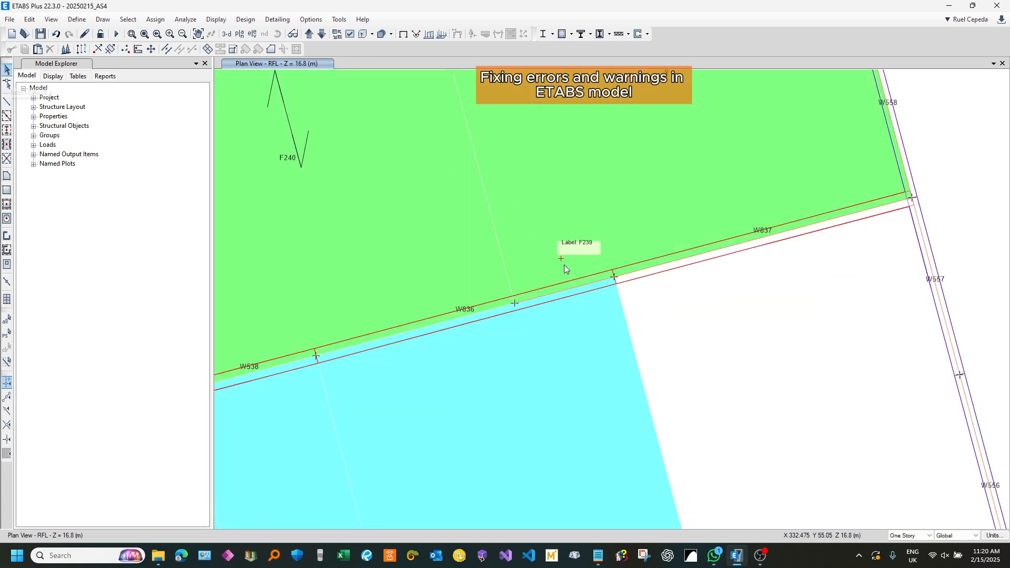
Step: Replicate the new Dummy frame from RFL to story 3FL with Delete Original enabled
{"action": "left_click", "coordinate": [631, 274]}
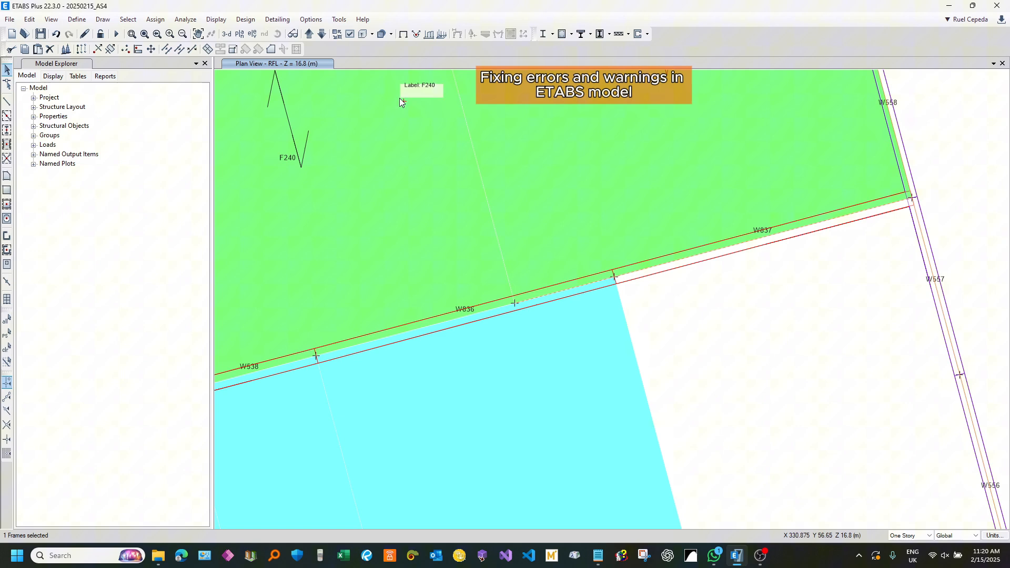
{"action": "left_click", "coordinate": [322, 33]}
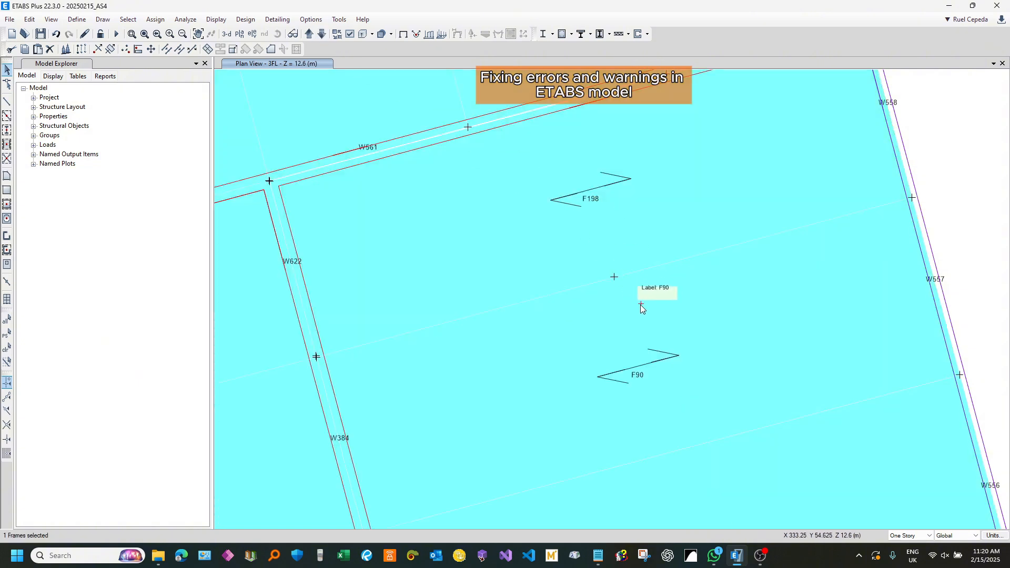
{"action": "key", "text": "ctrl+r"}
{"action": "left_click_drag", "start_coordinate": [478, 162], "coordinate": [424, 133]}
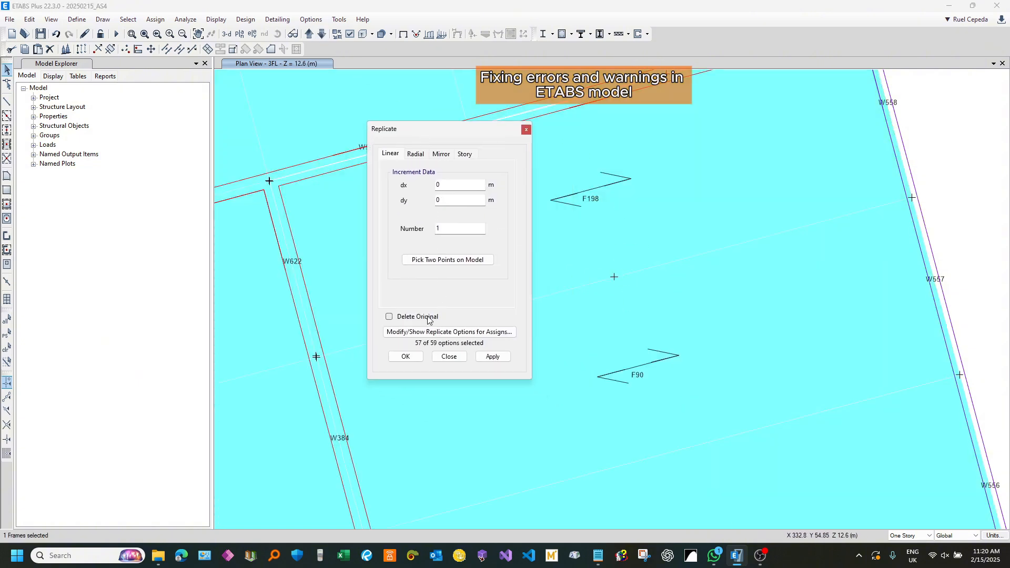
{"action": "left_click", "coordinate": [464, 154]}
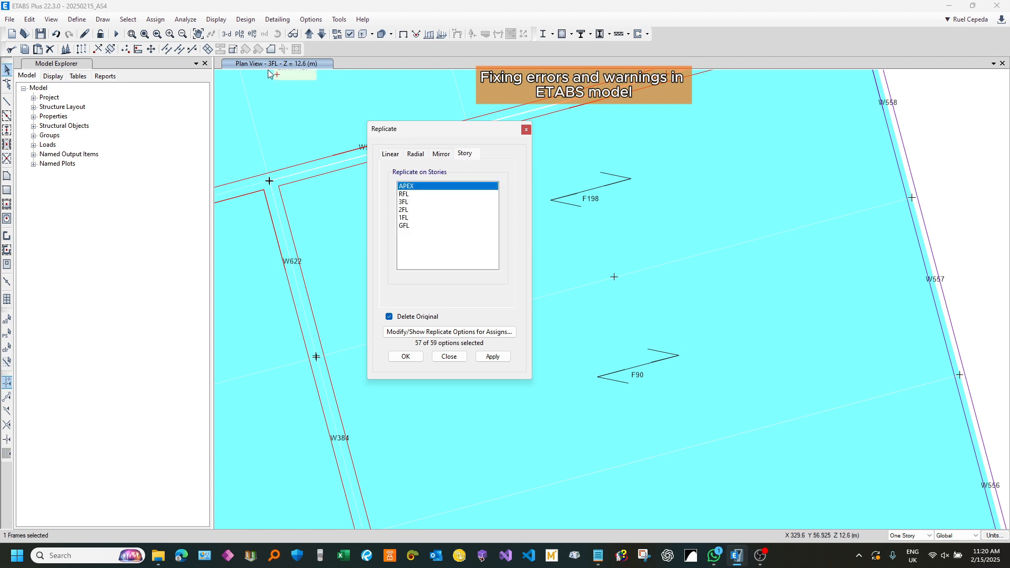
{"action": "left_click", "coordinate": [405, 202]}
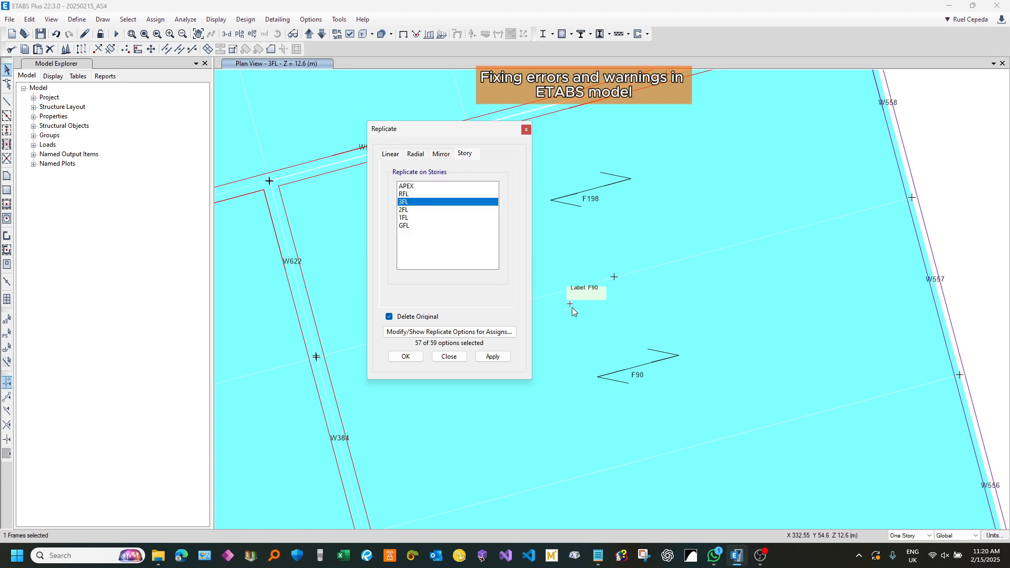
{"action": "left_click", "coordinate": [500, 359]}
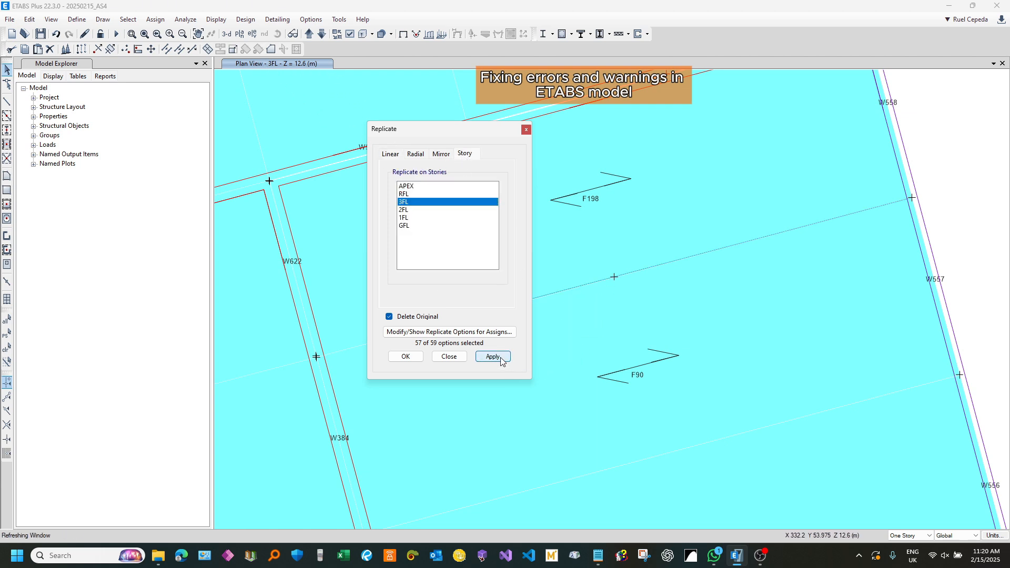
{"action": "left_click", "coordinate": [462, 357]}
Step: Select the replicated 3FL beam, its free end joint, and walls W622 and W384 with their joints, and extend the frame to the wall line
{"action": "scroll", "coordinate": [969, 200], "scroll_direction": "up", "scroll_amount": 4}
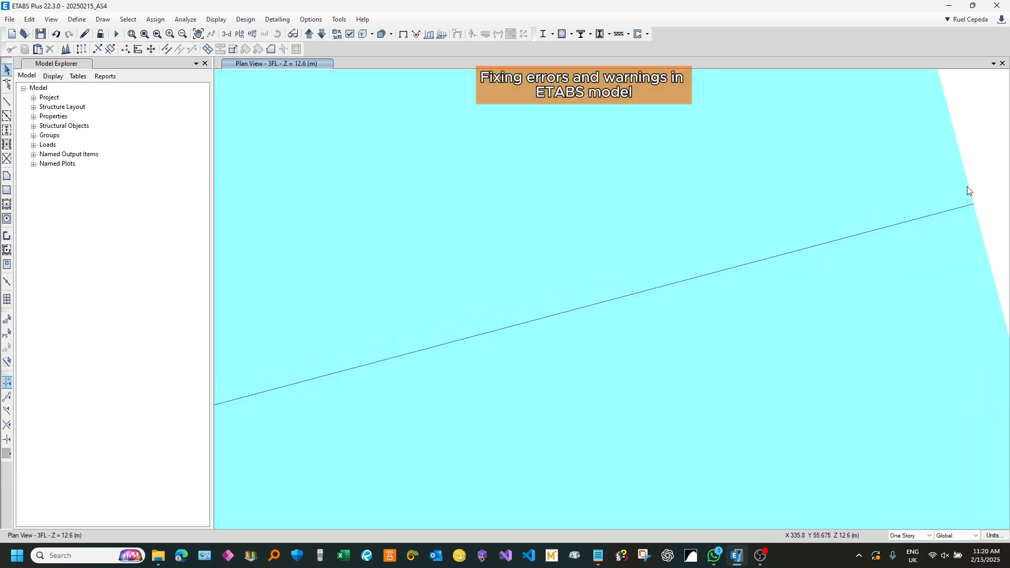
{"action": "scroll", "coordinate": [960, 204], "scroll_direction": "down", "scroll_amount": 4}
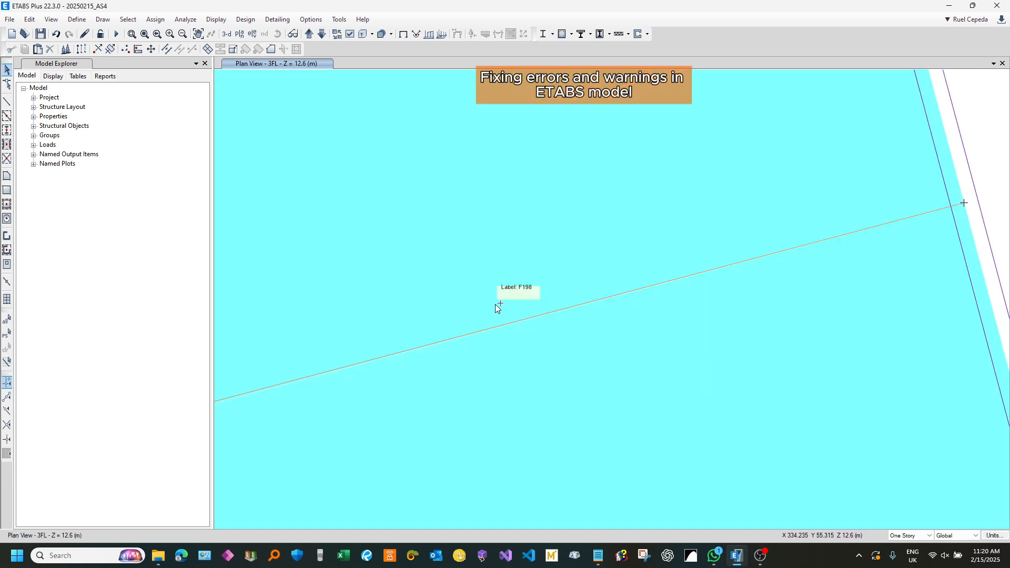
{"action": "middle_click_drag", "start_coordinate": [494, 304], "coordinate": [908, 207]}
{"action": "scroll", "coordinate": [632, 267], "scroll_direction": "down", "scroll_amount": 3}
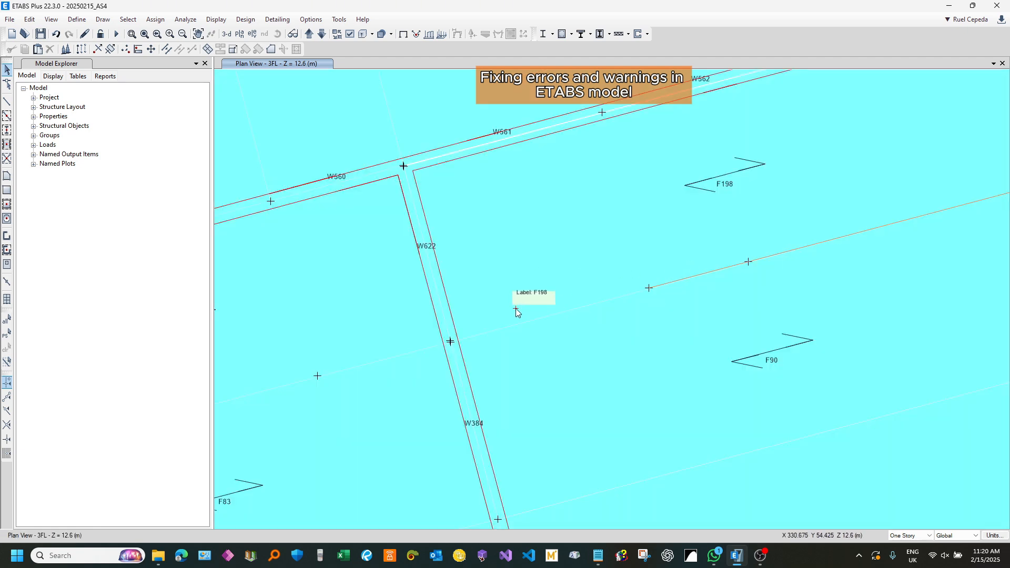
{"action": "scroll", "coordinate": [516, 307], "scroll_direction": "up", "scroll_amount": 3}
{"action": "left_click_drag", "start_coordinate": [900, 269], "coordinate": [872, 239]}
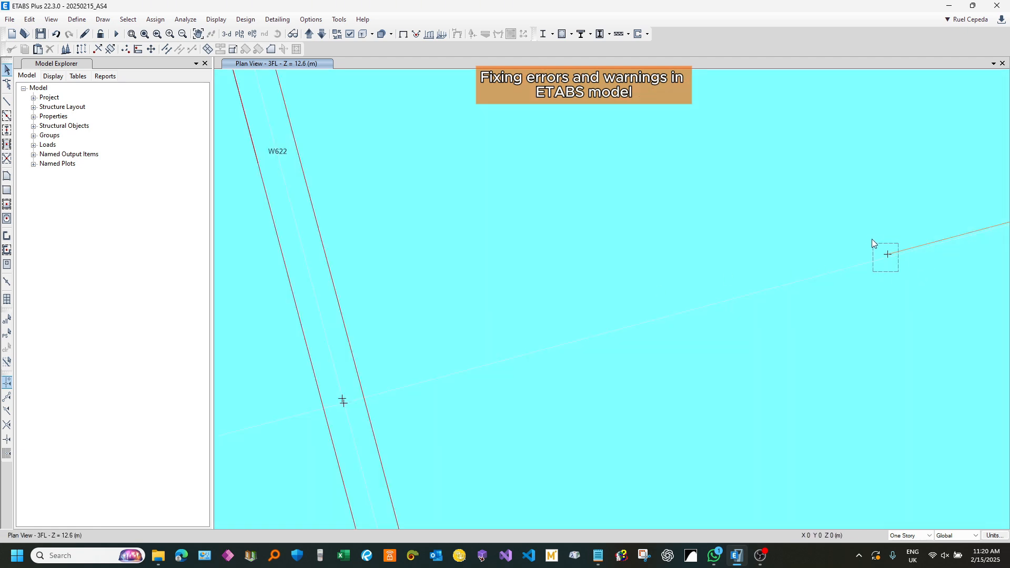
{"action": "left_click", "coordinate": [813, 327]}
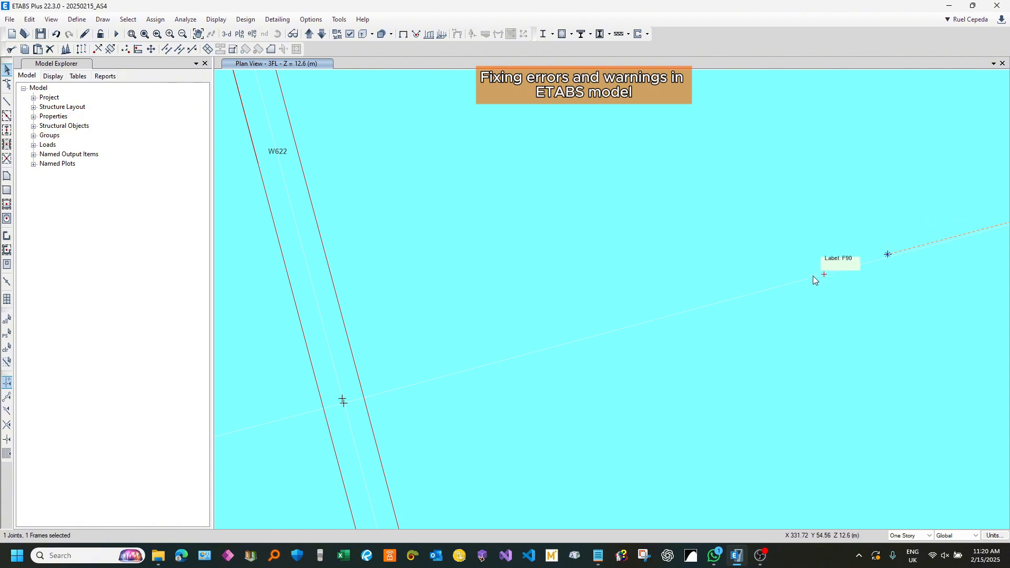
{"action": "scroll", "coordinate": [610, 301], "scroll_direction": "down", "scroll_amount": 3}
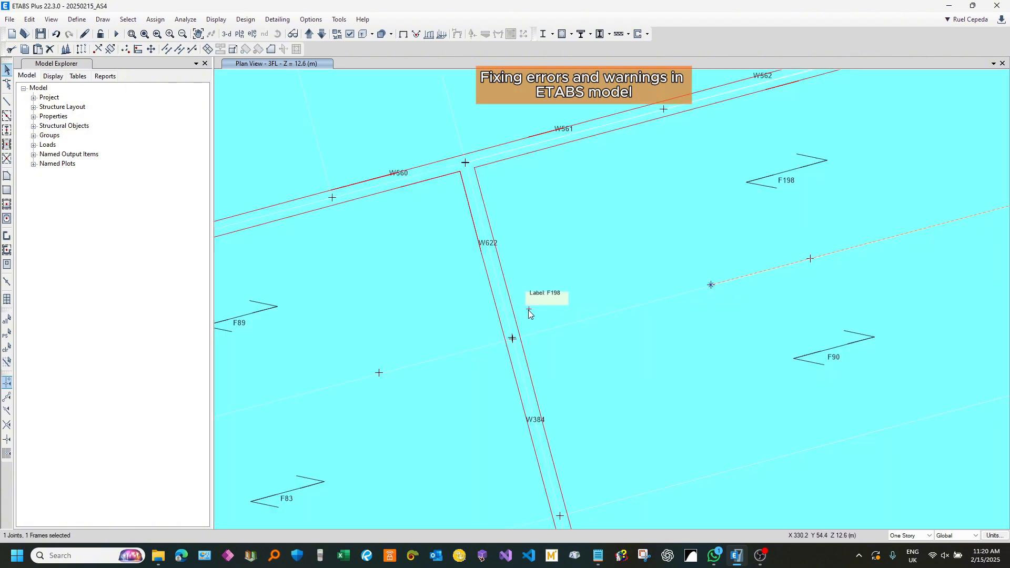
{"action": "left_click", "coordinate": [503, 330]}
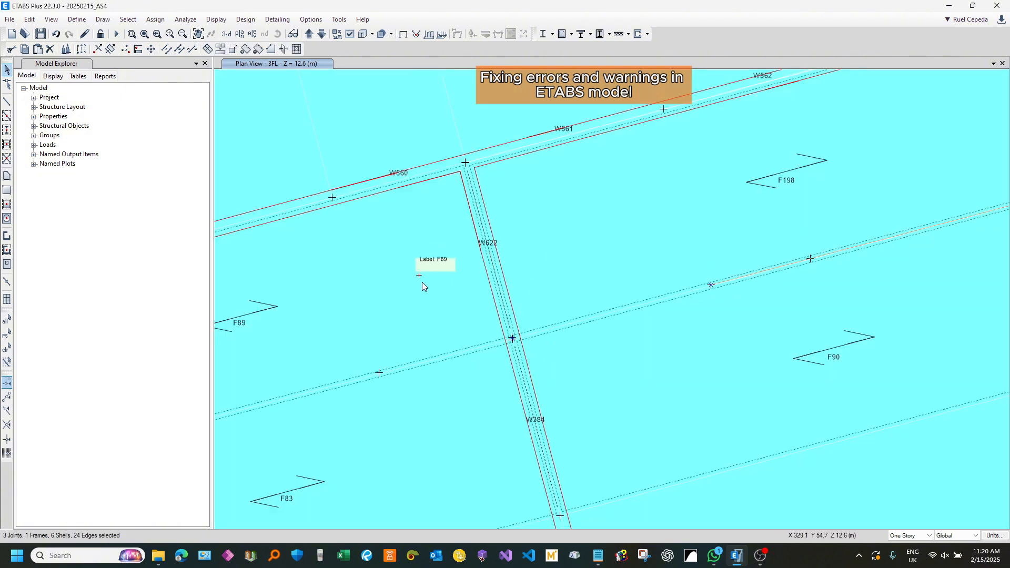
{"action": "left_click", "coordinate": [464, 323]}
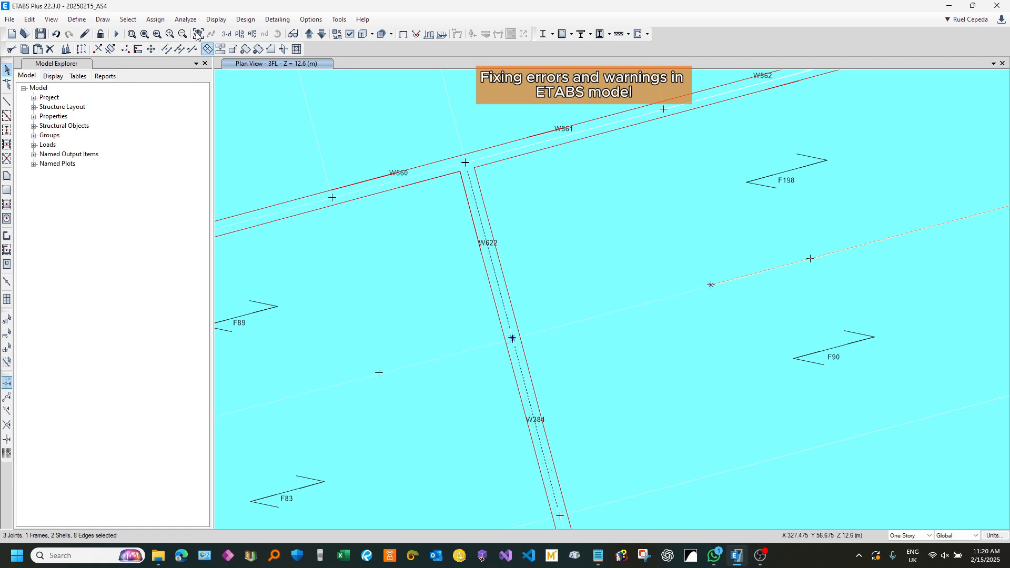
{"action": "left_click", "coordinate": [29, 20]}
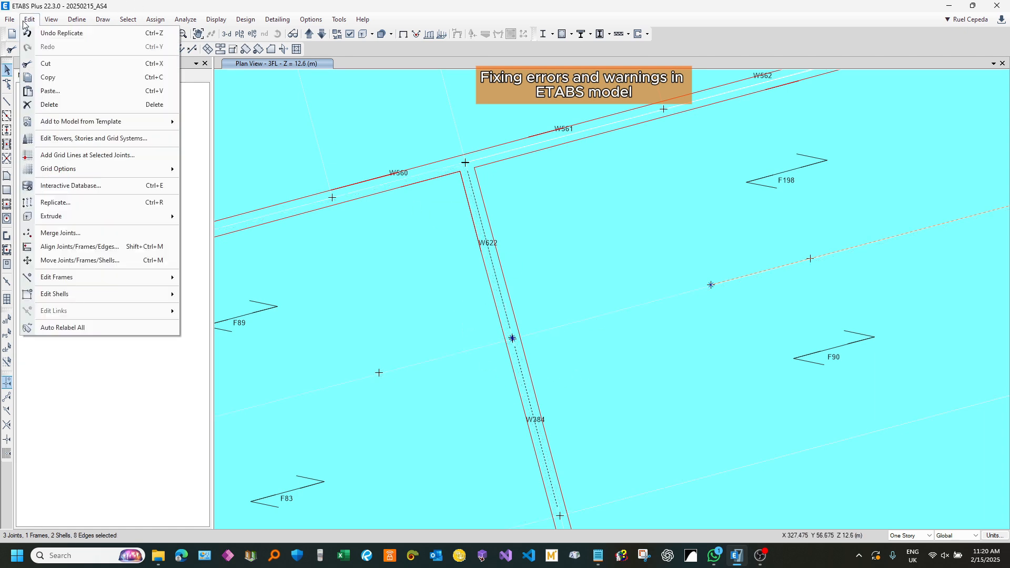
{"action": "left_click", "coordinate": [107, 247]}
{"action": "left_click", "coordinate": [467, 318]}
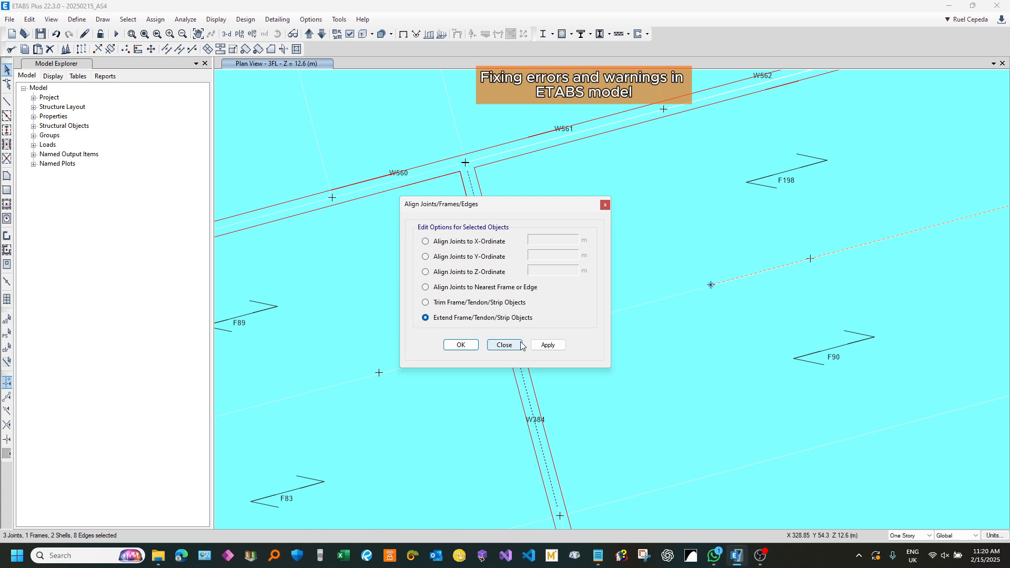
{"action": "left_click_drag", "start_coordinate": [550, 208], "coordinate": [339, 131]}
{"action": "left_click", "coordinate": [323, 271]}
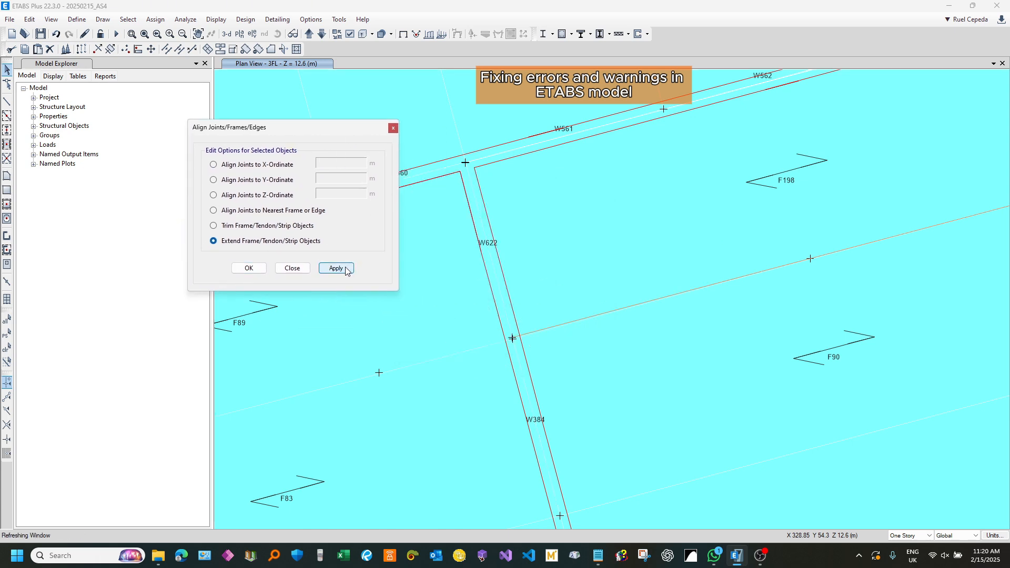
{"action": "left_click", "coordinate": [292, 268]}
Step: Inspect the extended beam's end at the W622/W384 joint and compare it with the lower corner of floor F198
{"action": "scroll", "coordinate": [503, 341], "scroll_direction": "up", "scroll_amount": 5}
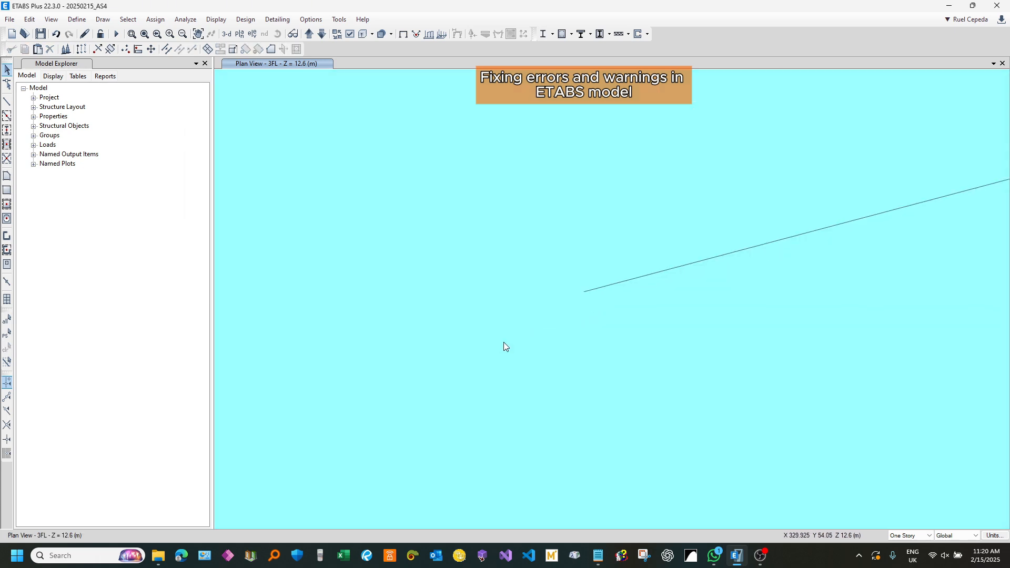
{"action": "scroll", "coordinate": [593, 295], "scroll_direction": "up", "scroll_amount": 3}
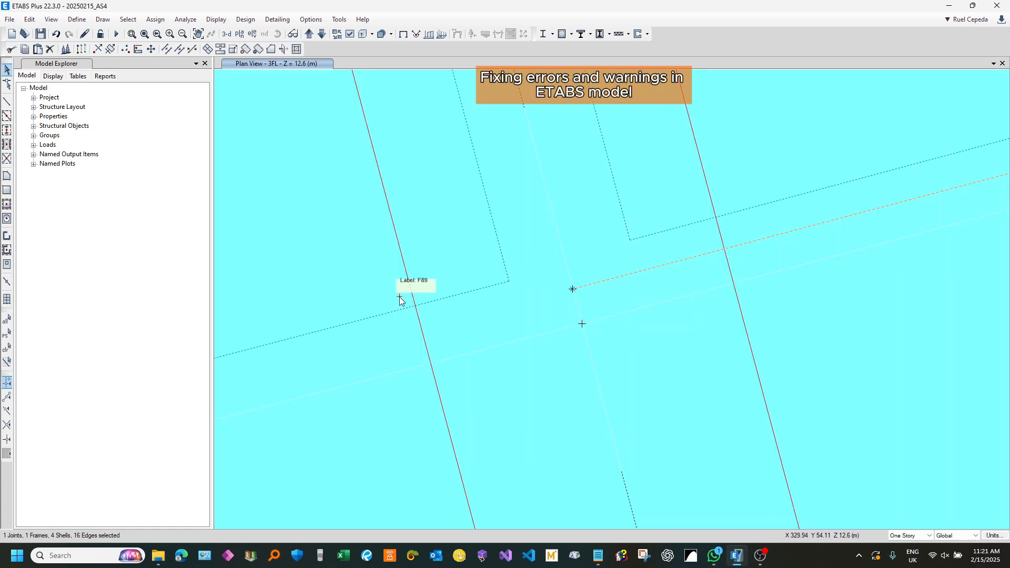
{"action": "scroll", "coordinate": [399, 297], "scroll_direction": "down", "scroll_amount": 3}
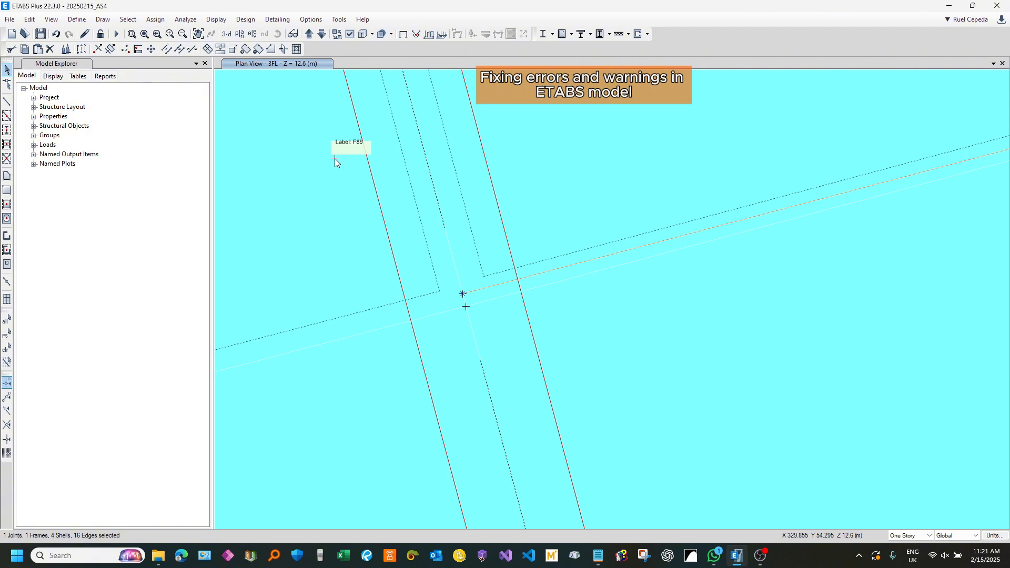
{"action": "scroll", "coordinate": [331, 179], "scroll_direction": "down", "scroll_amount": 3}
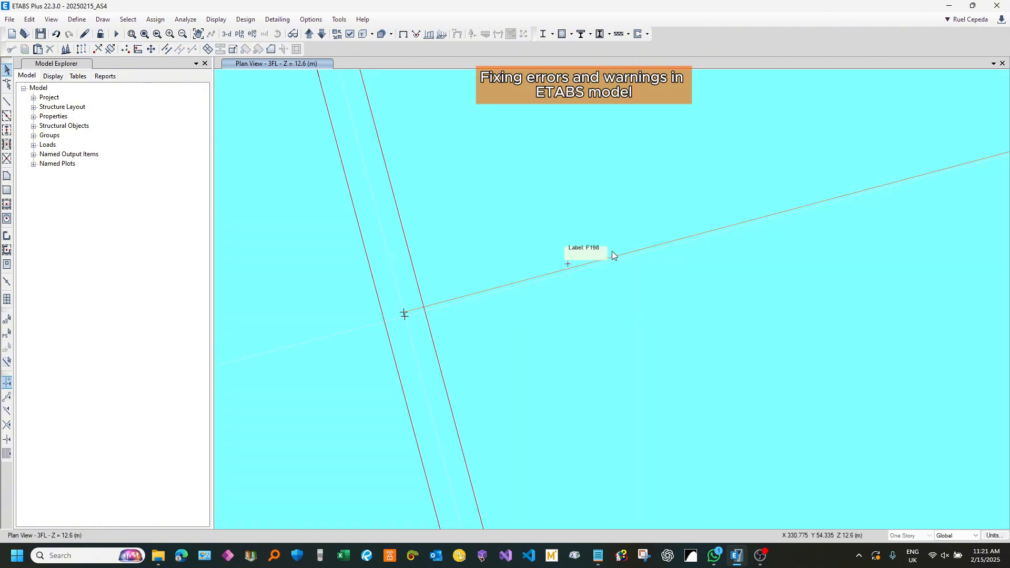
{"action": "middle_click_drag", "start_coordinate": [937, 164], "coordinate": [716, 291]}
{"action": "left_click", "coordinate": [723, 246]}
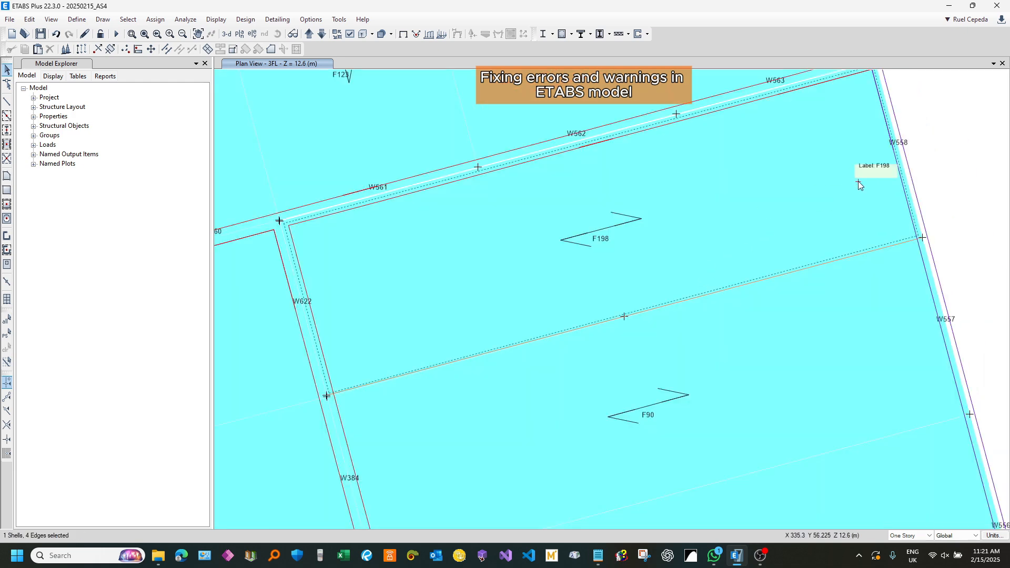
{"action": "scroll", "coordinate": [315, 398], "scroll_direction": "up", "scroll_amount": 3}
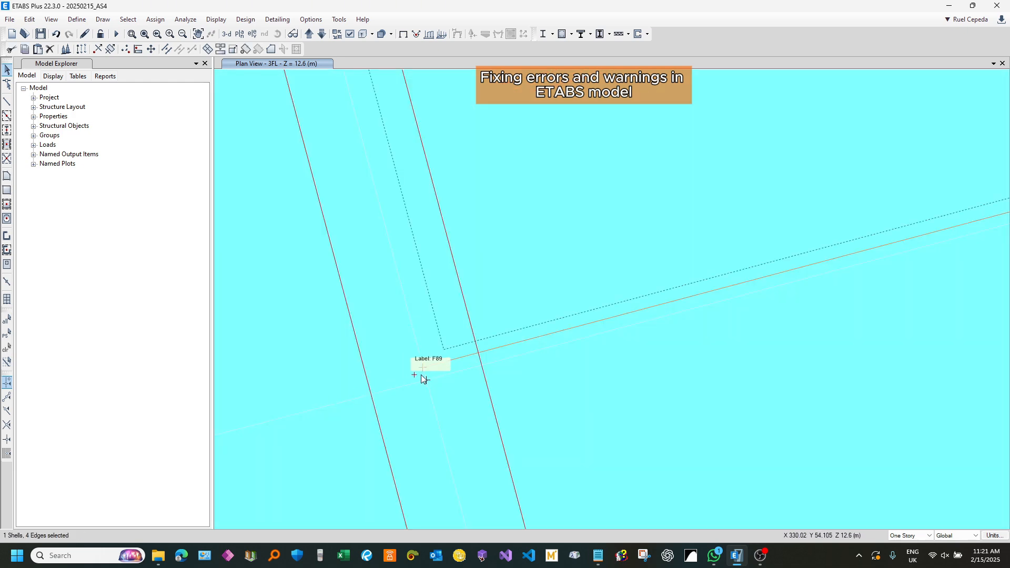
{"action": "scroll", "coordinate": [413, 364], "scroll_direction": "up", "scroll_amount": 2}
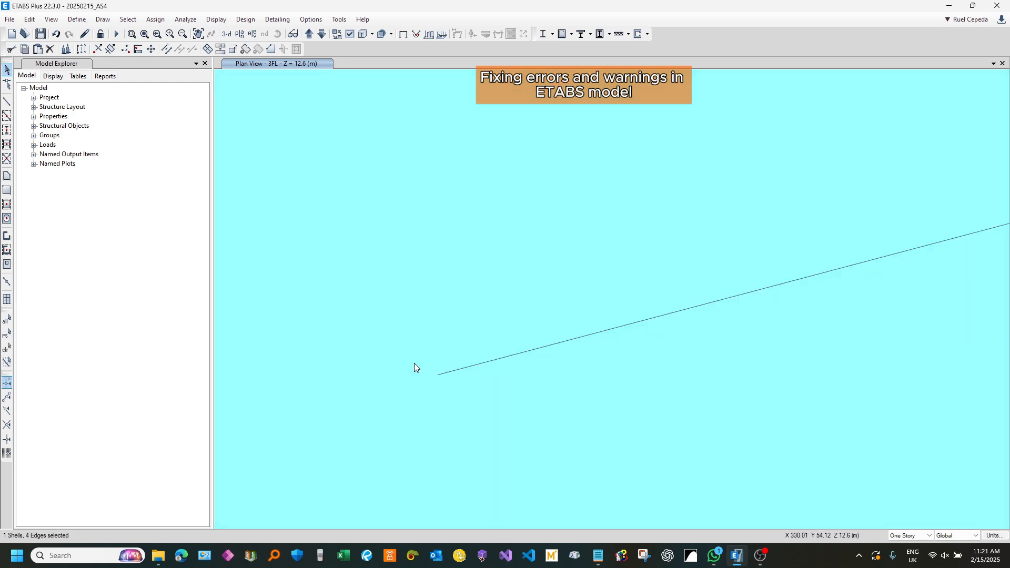
Step: Reshape the slab corners of floors F198 and F90 at the W622/W384 joint to meet the extended beam's end
{"action": "left_click", "coordinate": [8, 85]}
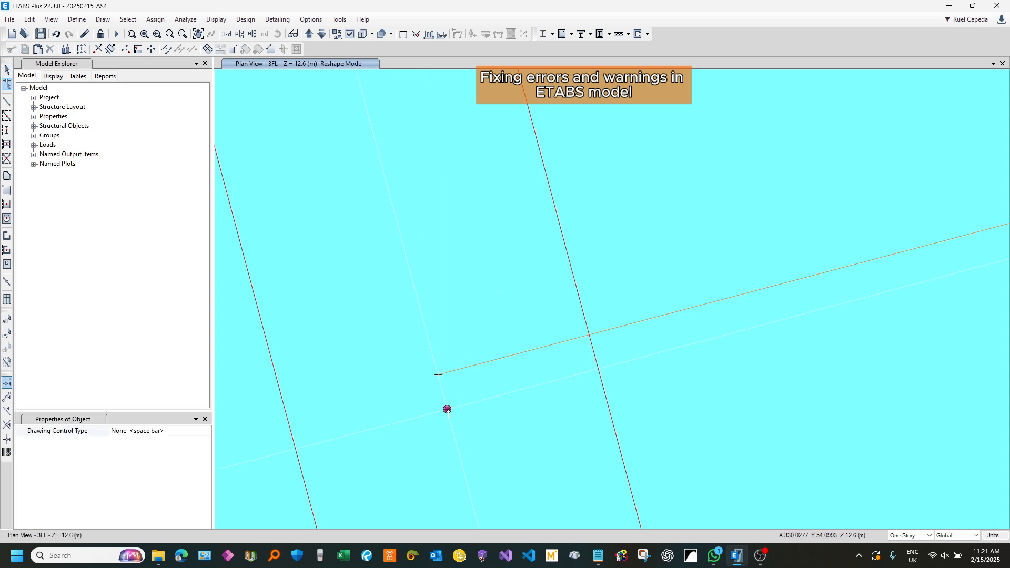
{"action": "left_click_drag", "start_coordinate": [447, 409], "coordinate": [437, 375]}
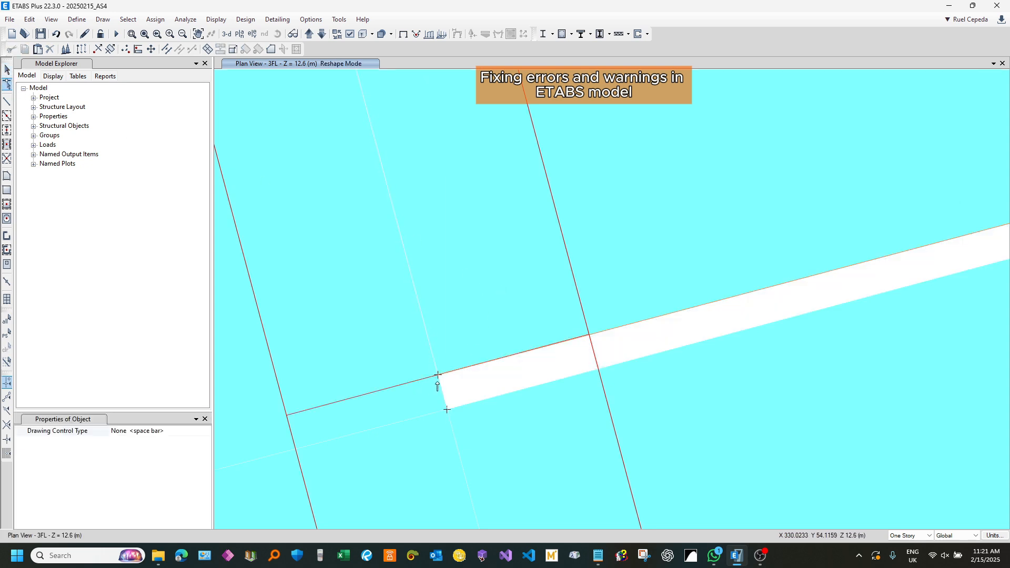
{"action": "scroll", "coordinate": [445, 351], "scroll_direction": "down", "scroll_amount": 2}
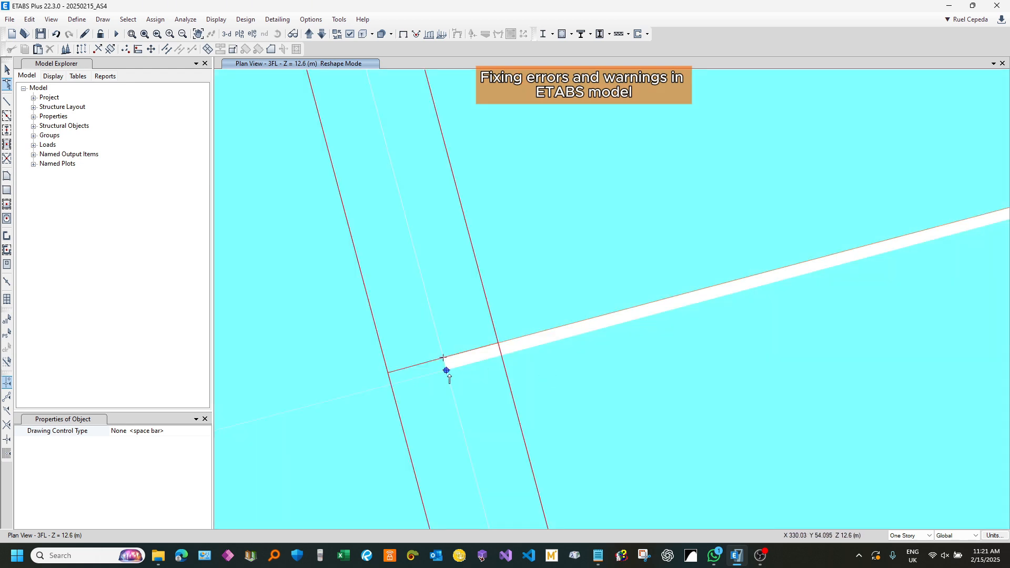
{"action": "left_click_drag", "start_coordinate": [446, 370], "coordinate": [443, 357]}
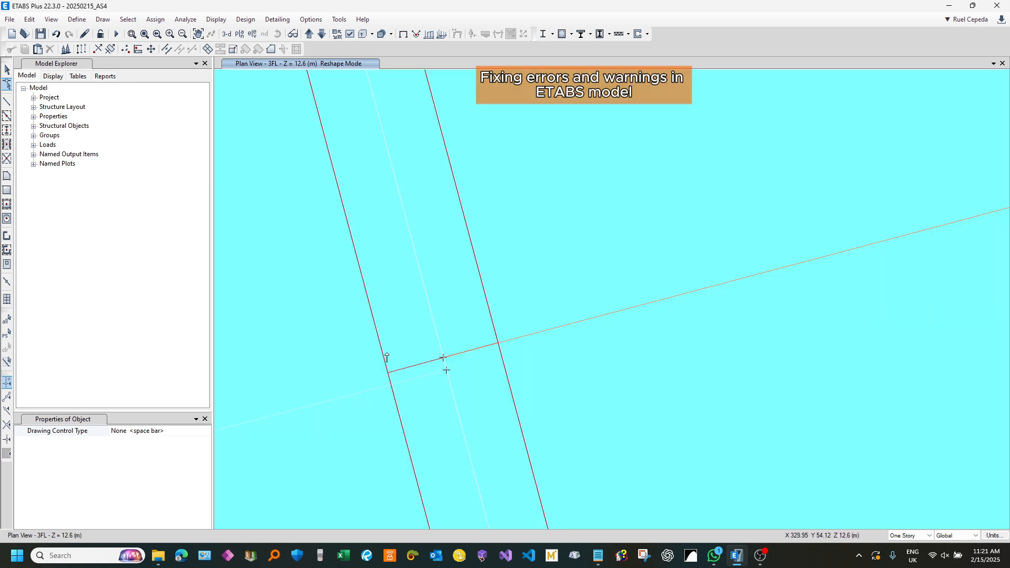
Step: Select the 3FL beam with its intermediate joint and divide it by breaking at intersections with selected frames and joints
{"action": "scroll", "coordinate": [387, 357], "scroll_direction": "down", "scroll_amount": 3}
{"action": "middle_click_drag", "start_coordinate": [875, 241], "coordinate": [608, 329]}
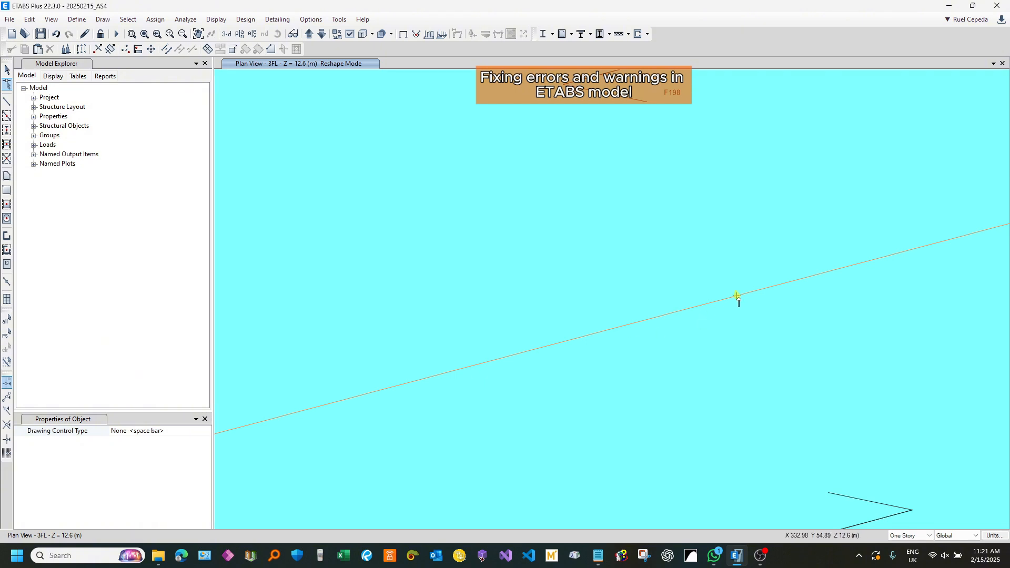
{"action": "scroll", "coordinate": [741, 365], "scroll_direction": "up", "scroll_amount": 2}
{"action": "scroll", "coordinate": [691, 265], "scroll_direction": "down", "scroll_amount": 3}
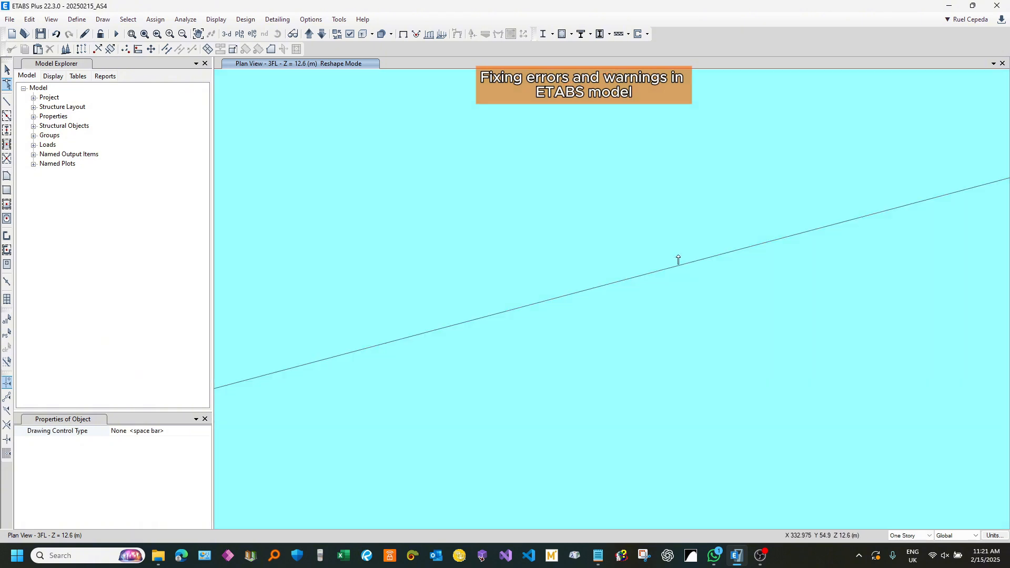
{"action": "left_click", "coordinate": [8, 68]}
{"action": "middle_click_drag", "start_coordinate": [717, 259], "coordinate": [601, 238]}
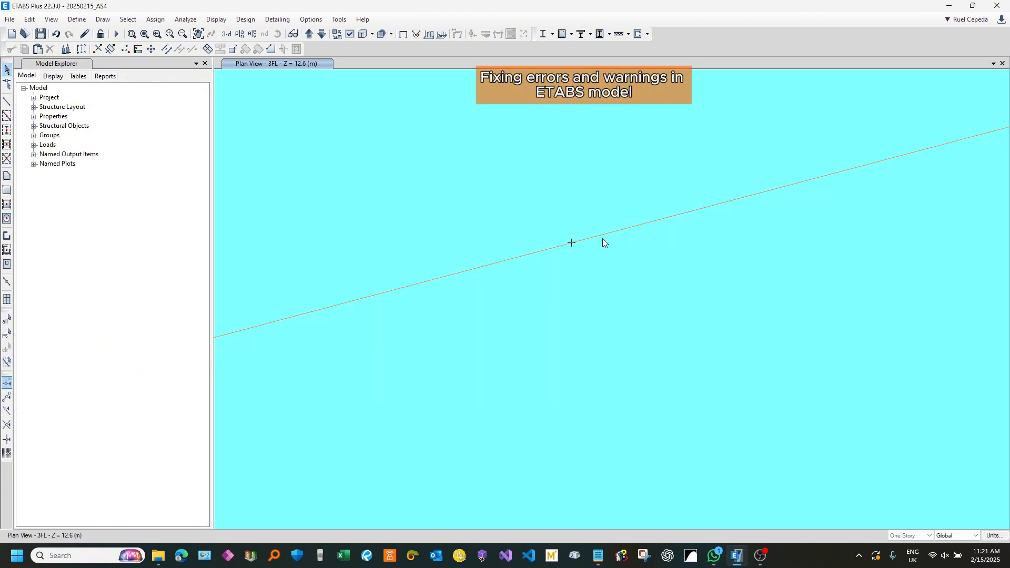
{"action": "left_click", "coordinate": [604, 232]}
{"action": "left_click", "coordinate": [571, 242]}
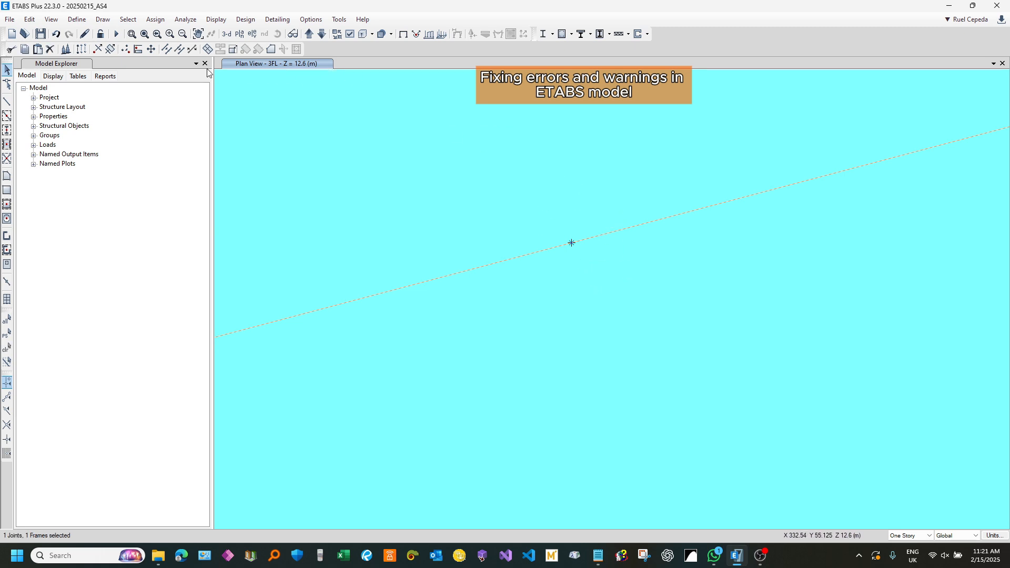
{"action": "left_click", "coordinate": [167, 50]}
{"action": "left_click_drag", "start_coordinate": [482, 233], "coordinate": [298, 96]}
{"action": "left_click", "coordinate": [298, 143]}
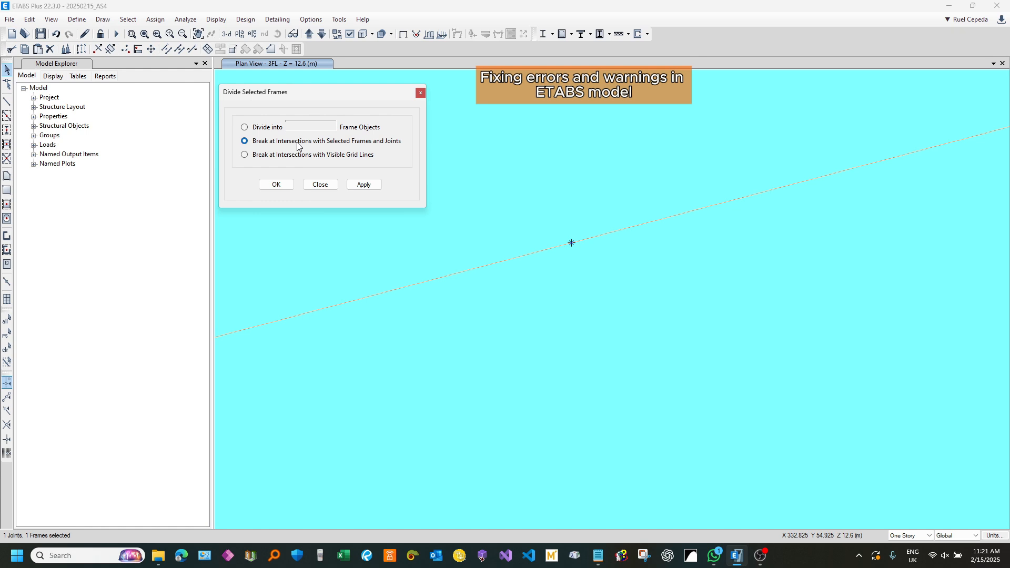
{"action": "left_click", "coordinate": [363, 185]}
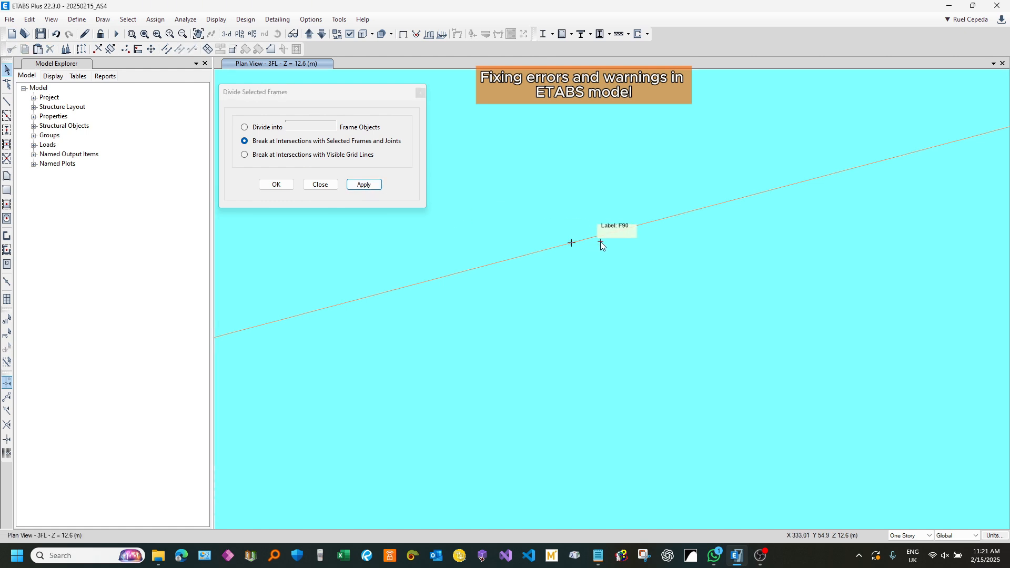
{"action": "scroll", "coordinate": [604, 232], "scroll_direction": "down", "scroll_amount": 4}
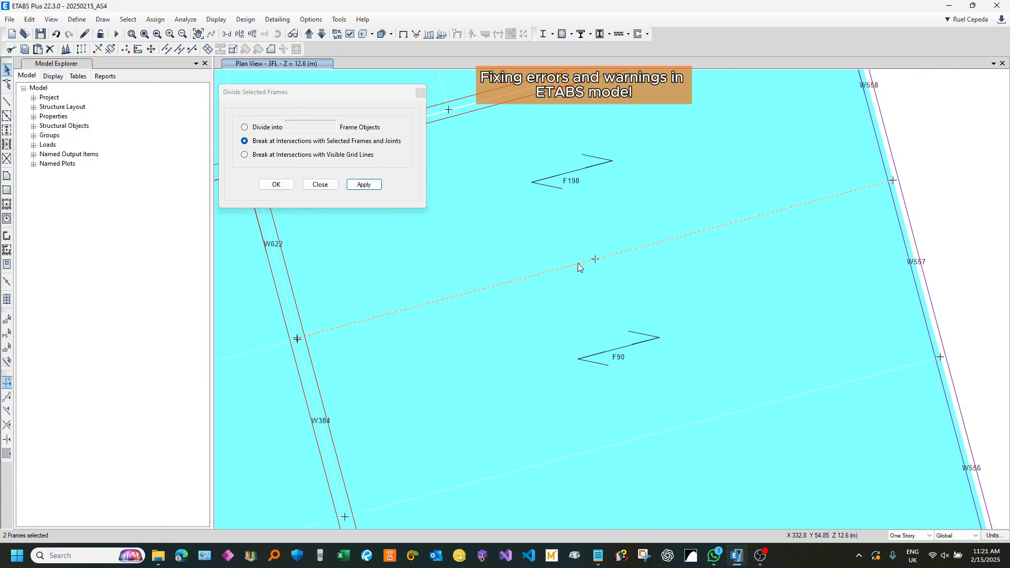
{"action": "left_click", "coordinate": [621, 251]}
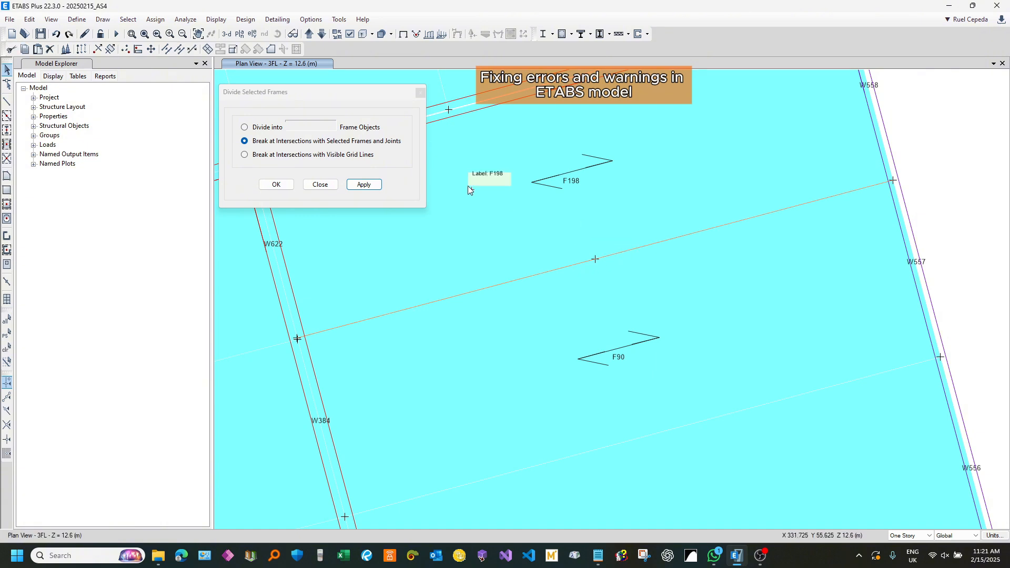
{"action": "left_click", "coordinate": [420, 93]}
{"action": "scroll", "coordinate": [693, 213], "scroll_direction": "down", "scroll_amount": 5}
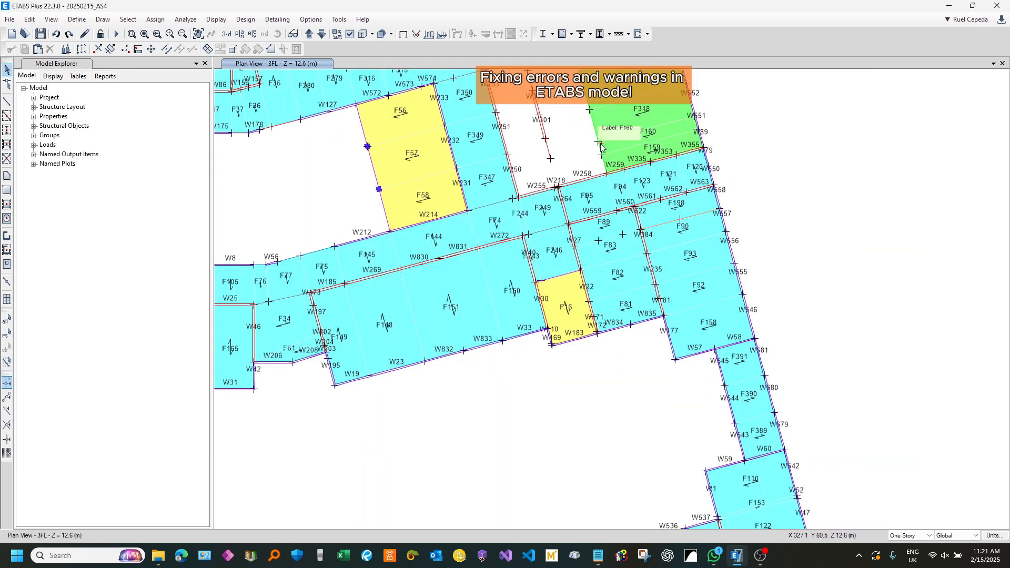
{"action": "scroll", "coordinate": [600, 147], "scroll_direction": "down", "scroll_amount": 6}
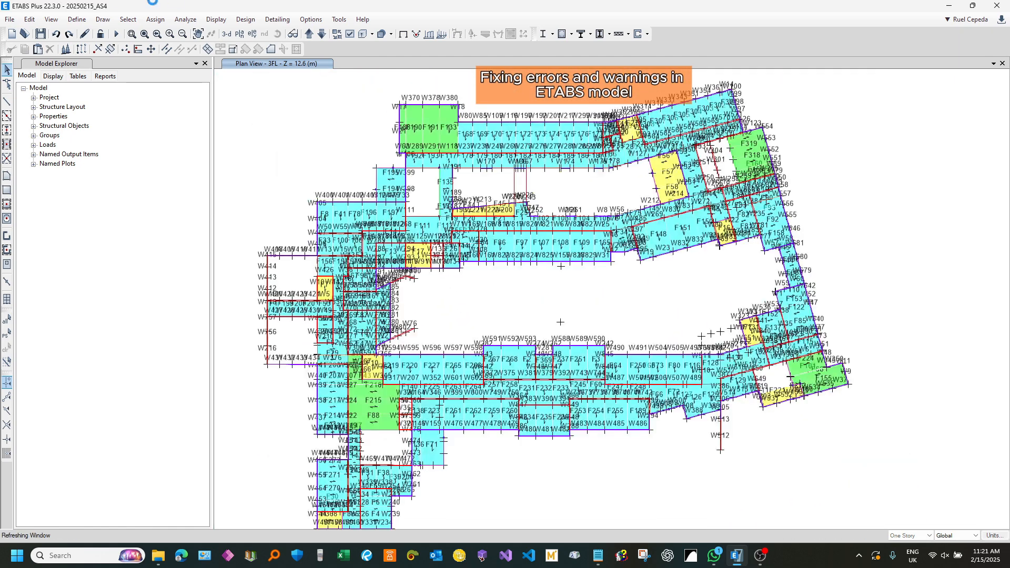
{"action": "left_click", "coordinate": [185, 19]}
{"action": "left_click", "coordinate": [200, 31]}
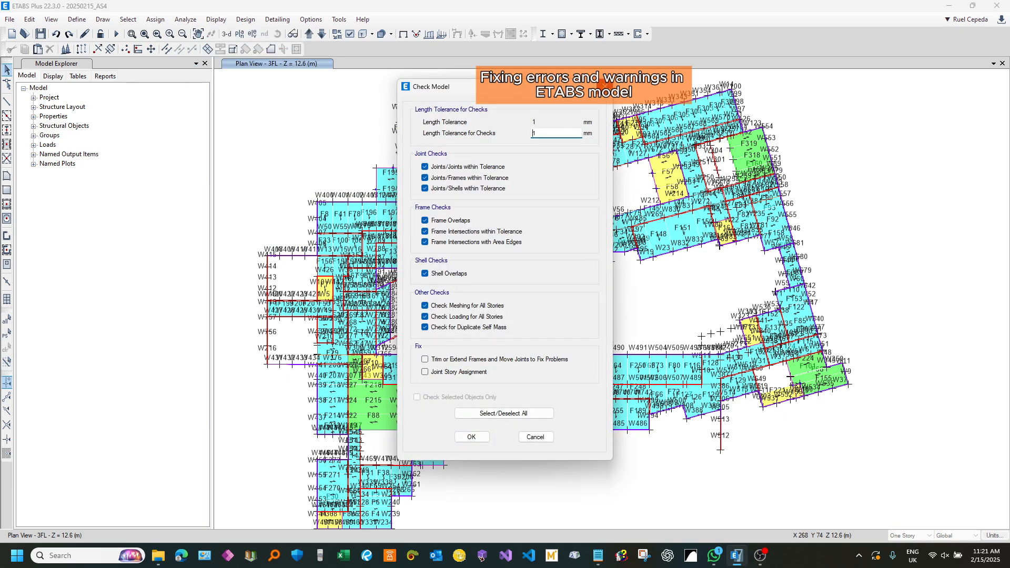
{"action": "left_click", "coordinate": [604, 86]}
Step: Inspect the RFL plan above the rebuilt beam between floors F198 and F90, and return to the 3FL plan
{"action": "scroll", "coordinate": [776, 189], "scroll_direction": "up", "scroll_amount": 6}
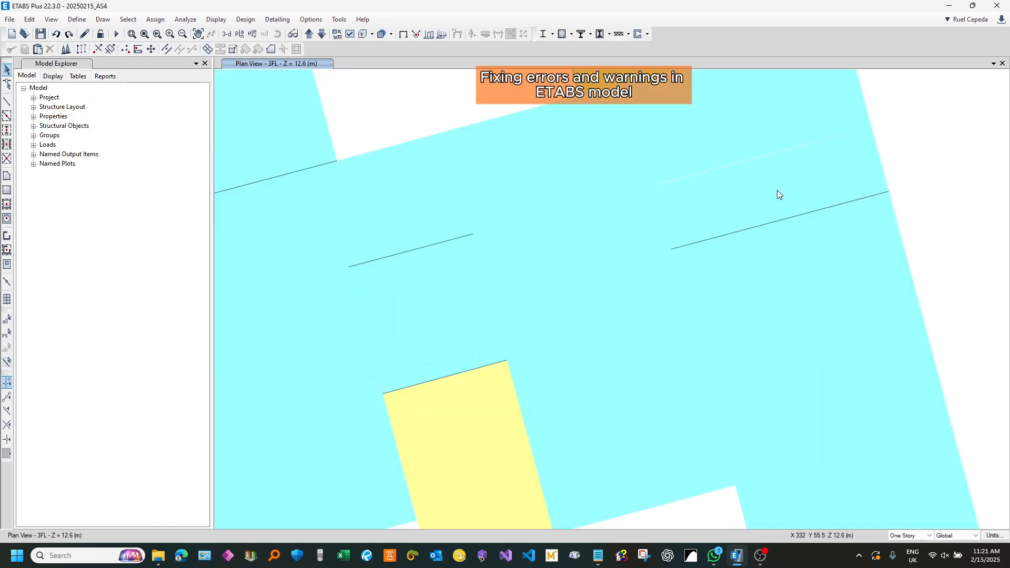
{"action": "left_click", "coordinate": [309, 34]}
{"action": "scroll", "coordinate": [790, 214], "scroll_direction": "up", "scroll_amount": 3}
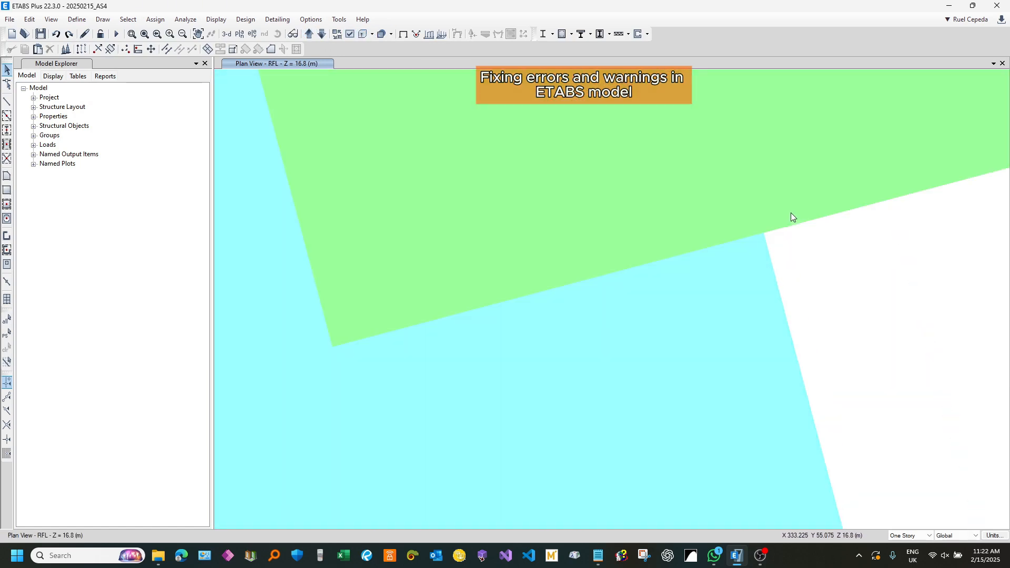
{"action": "left_click", "coordinate": [321, 34]}
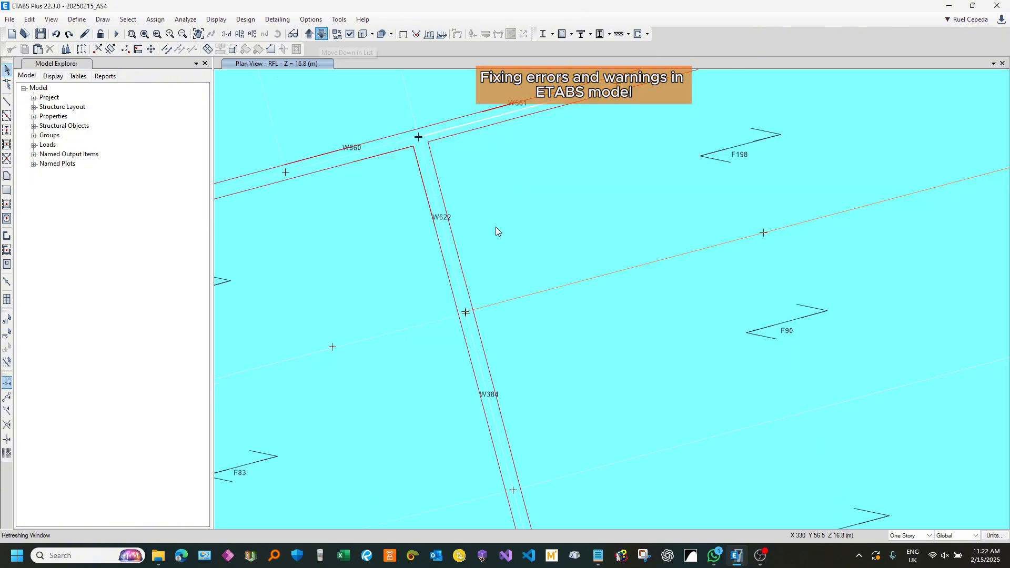
{"action": "scroll", "coordinate": [531, 238], "scroll_direction": "down", "scroll_amount": 4}
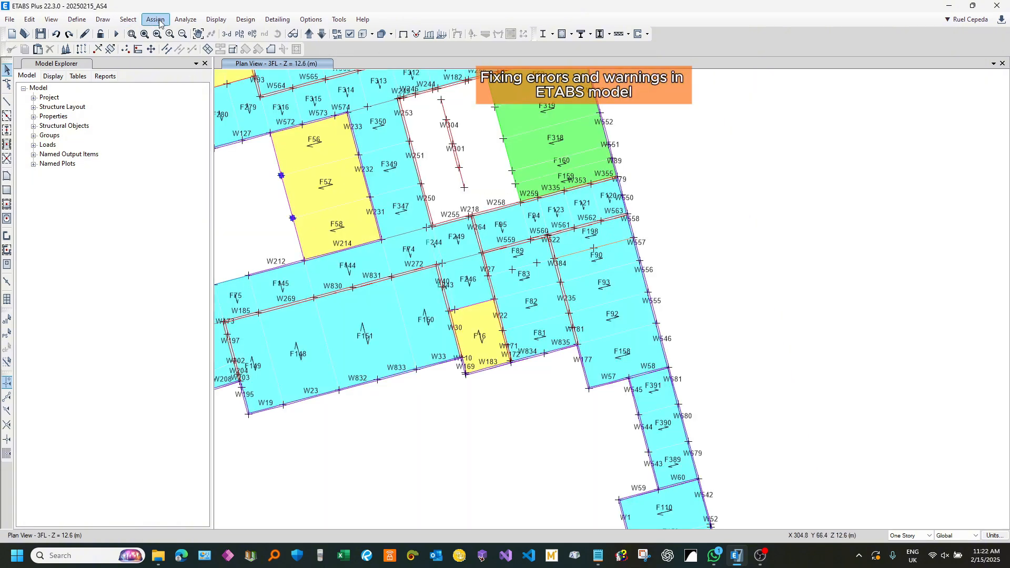
Step: Run the model check with a 1 mm tolerance and all joint, frame, shell and other checks, read the report and close it
{"action": "left_click", "coordinate": [185, 19]}
{"action": "left_click", "coordinate": [203, 35]}
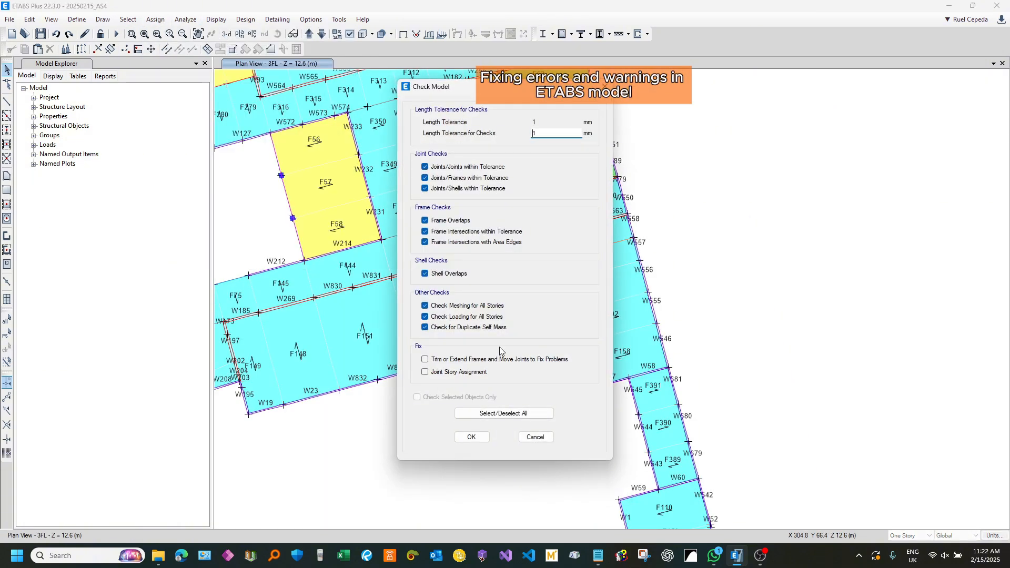
{"action": "left_click", "coordinate": [486, 434]}
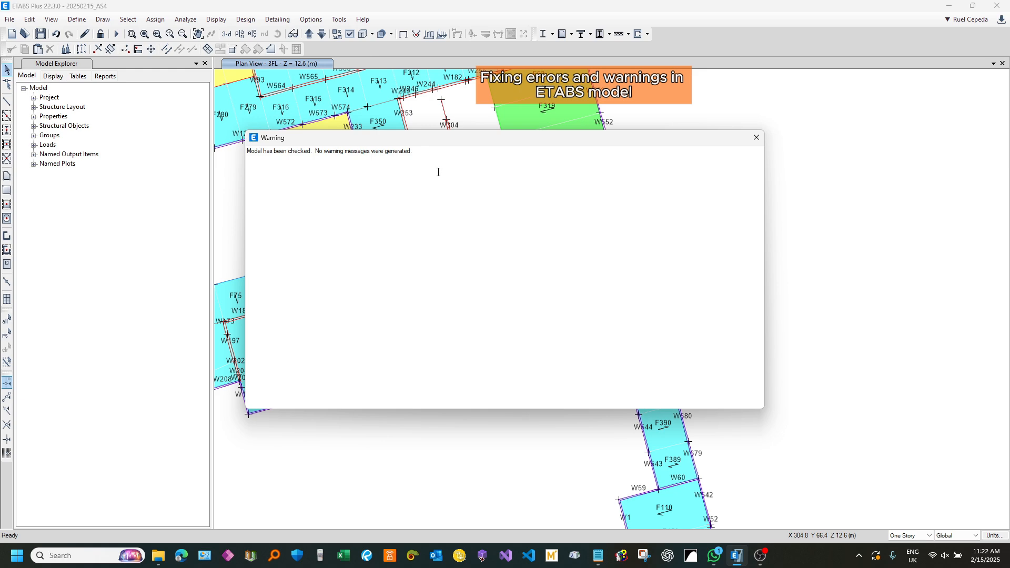
{"action": "left_click_drag", "start_coordinate": [419, 153], "coordinate": [247, 152]}
{"action": "left_click", "coordinate": [515, 223]}
{"action": "left_click", "coordinate": [757, 138]}
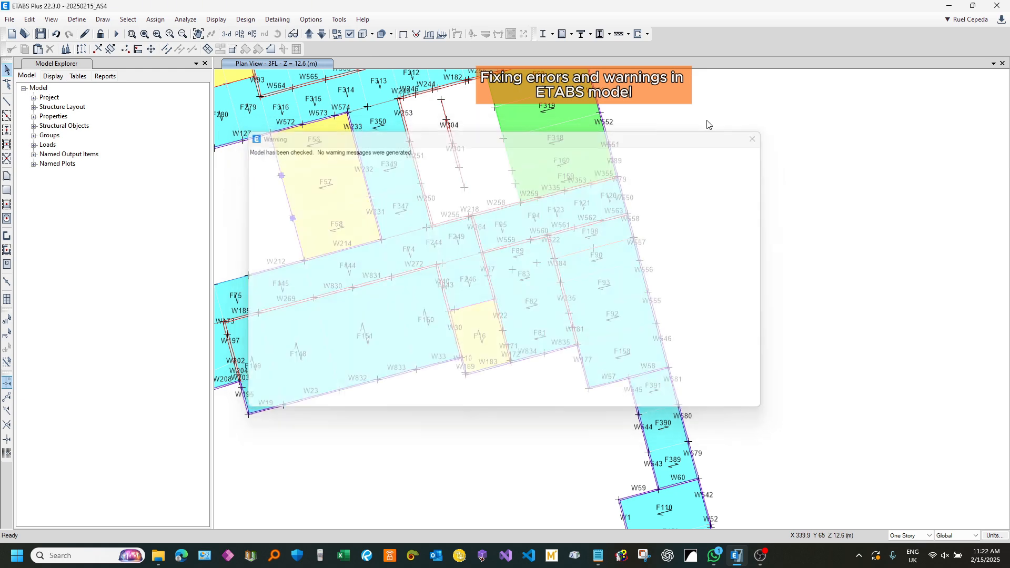
Step: Hide the shell labels on the 3FL plan and show the whole building in the 3-D view
{"action": "left_click", "coordinate": [349, 34]}
{"action": "left_click", "coordinate": [465, 114]}
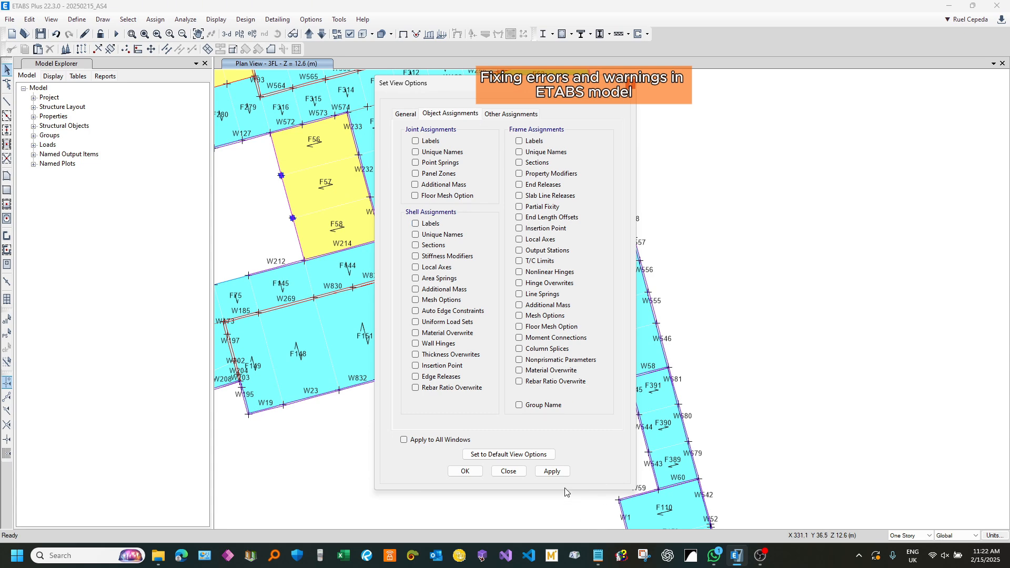
{"action": "left_click", "coordinate": [510, 471]}
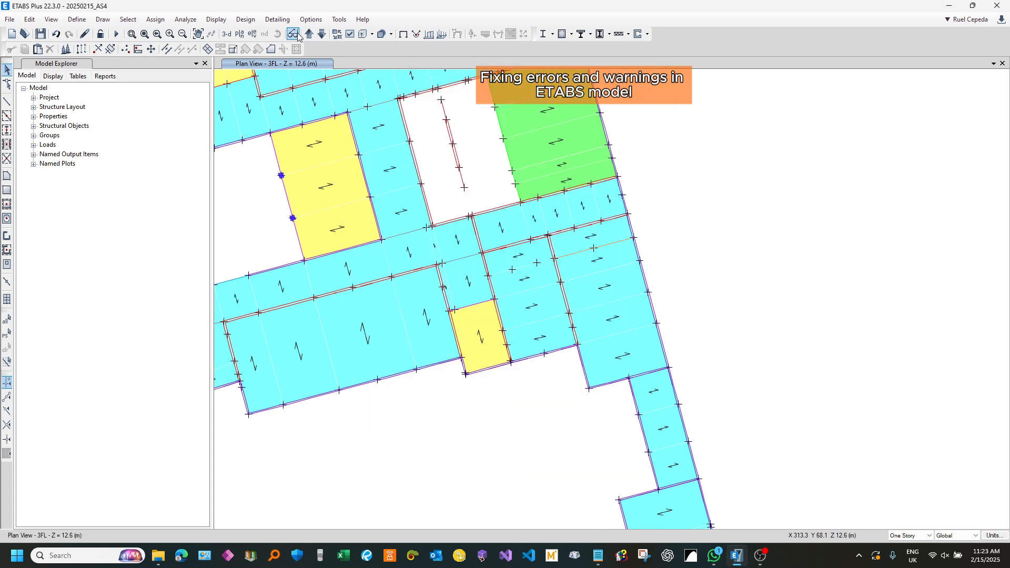
{"action": "left_click", "coordinate": [226, 34]}
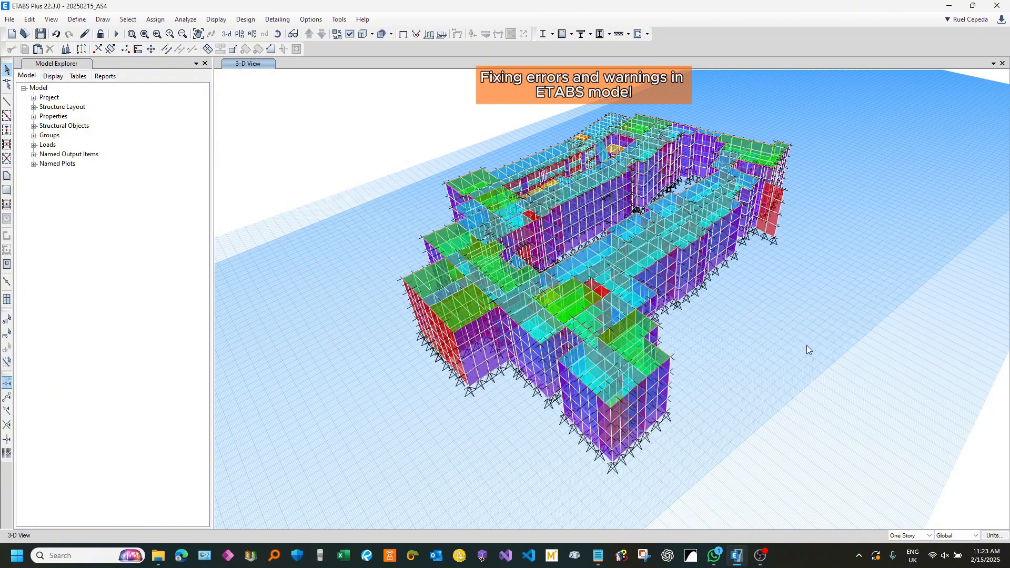